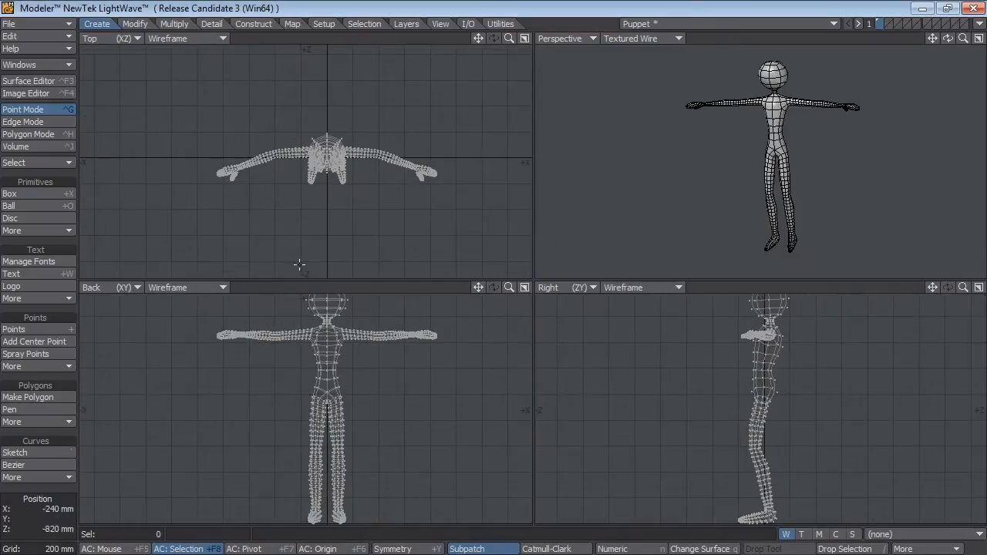
Make the empty second layer active and show the puppet mesh on the first layer as the background.
{"action": "left_click_drag", "start_coordinate": [899, 180], "coordinate": [730, 198], "text": "alt"}
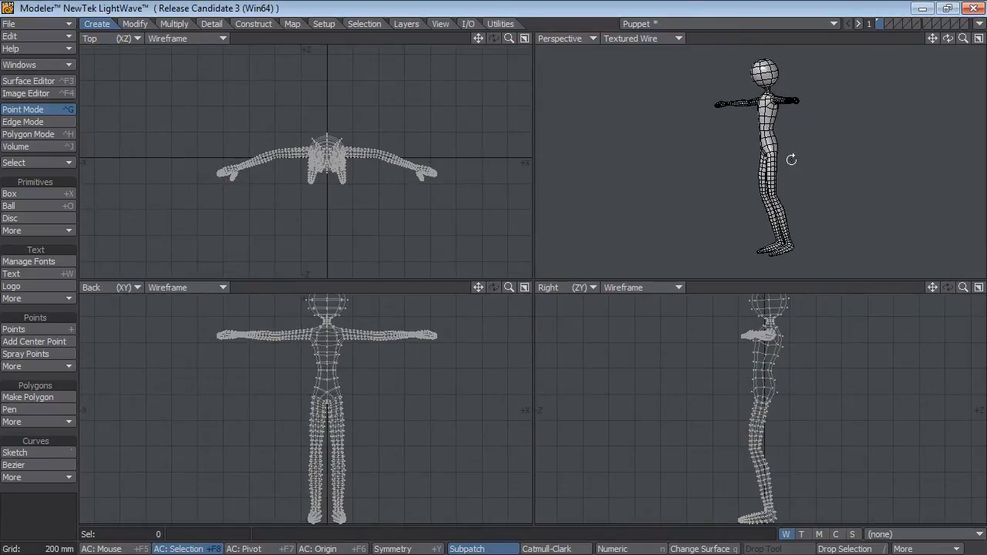
{"action": "left_click", "coordinate": [889, 24]}
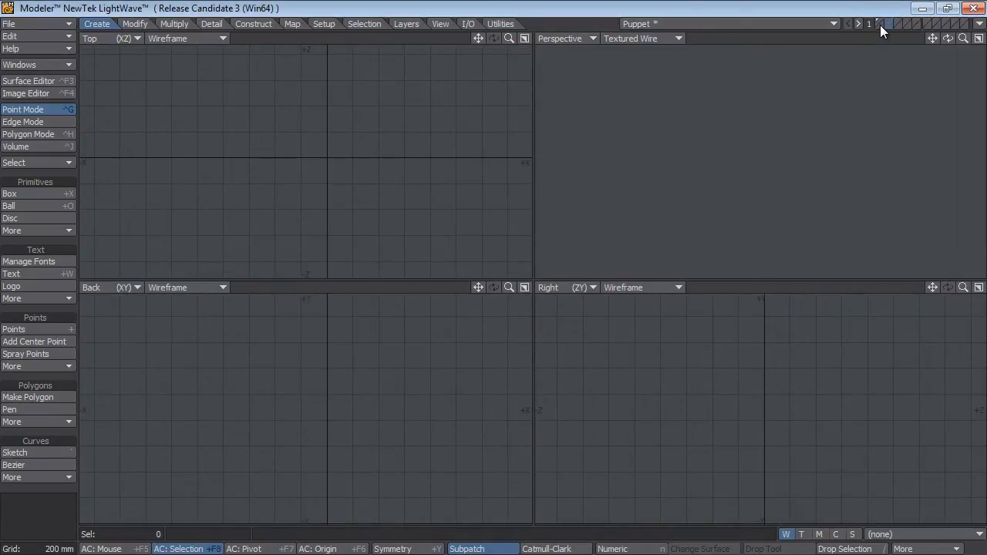
{"action": "left_click", "coordinate": [879, 25]}
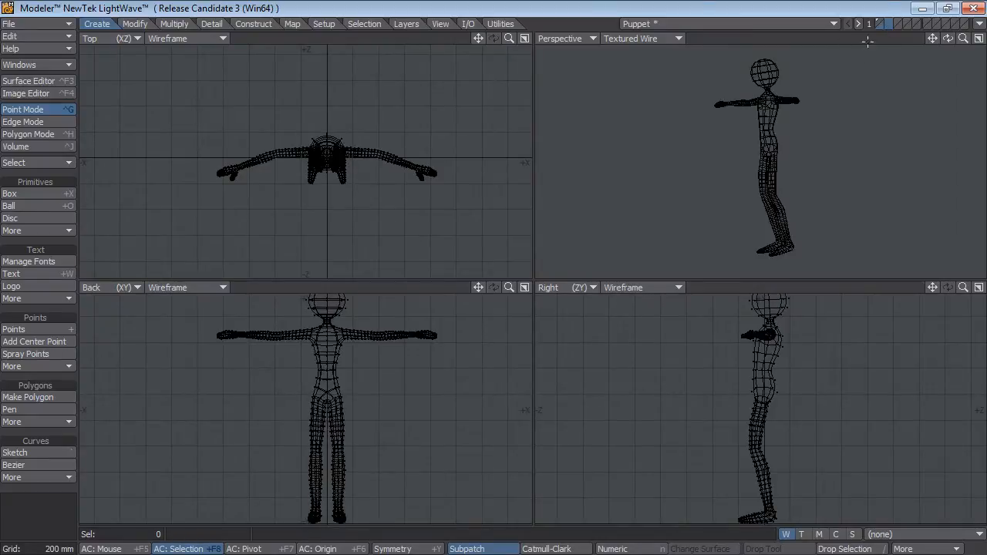
Load the Nevron_Genoma_Rig preset from the Bipeds group of the Genoma Complex_Rigs into the empty layer.
{"action": "left_click", "coordinate": [319, 24]}
{"action": "left_click", "coordinate": [37, 436]}
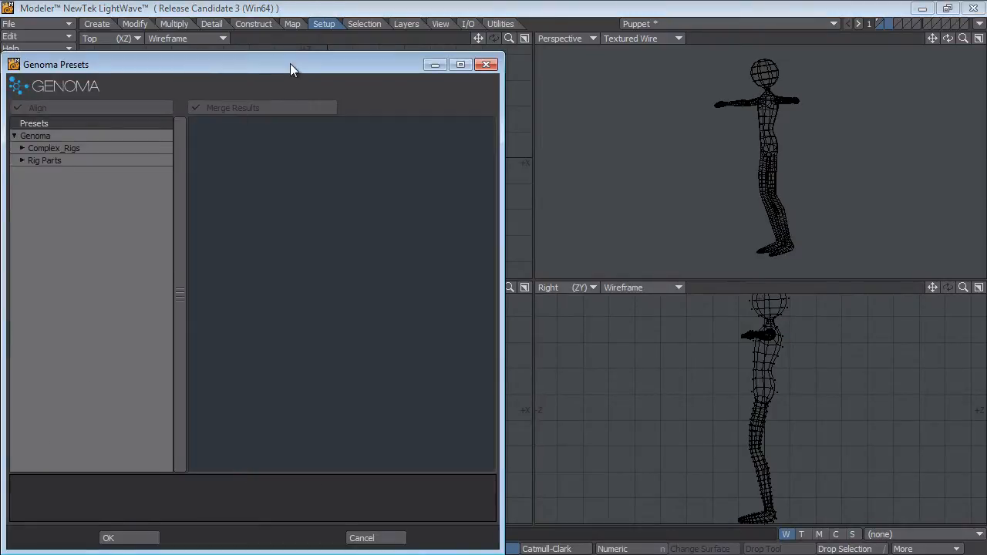
{"action": "left_click_drag", "start_coordinate": [290, 63], "coordinate": [320, 40]}
{"action": "left_click", "coordinate": [53, 125]}
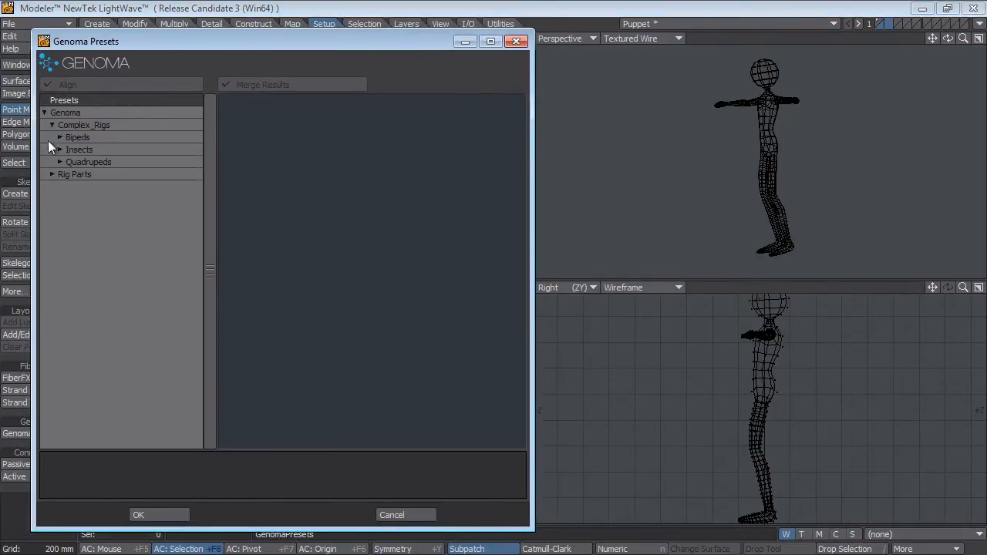
{"action": "left_click", "coordinate": [60, 137]}
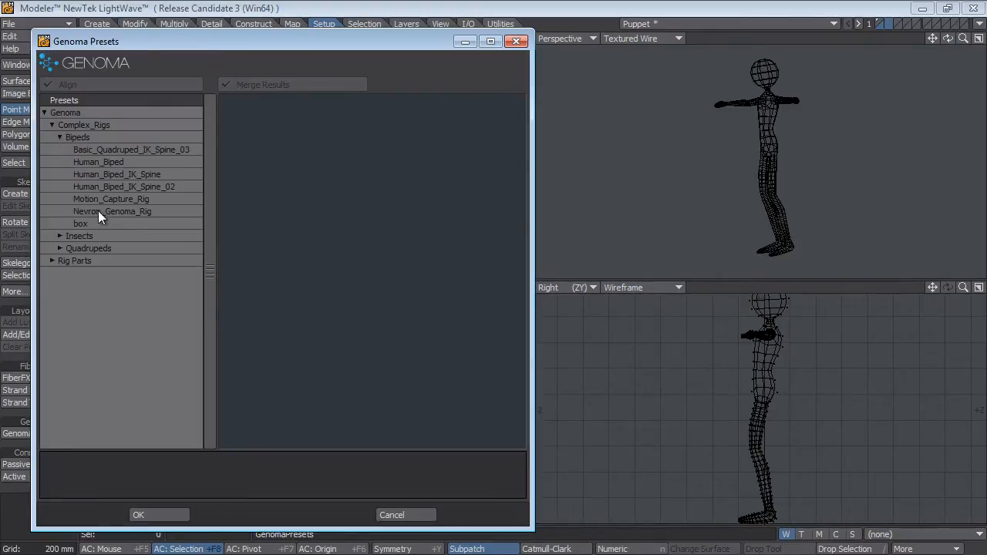
{"action": "left_click", "coordinate": [129, 211]}
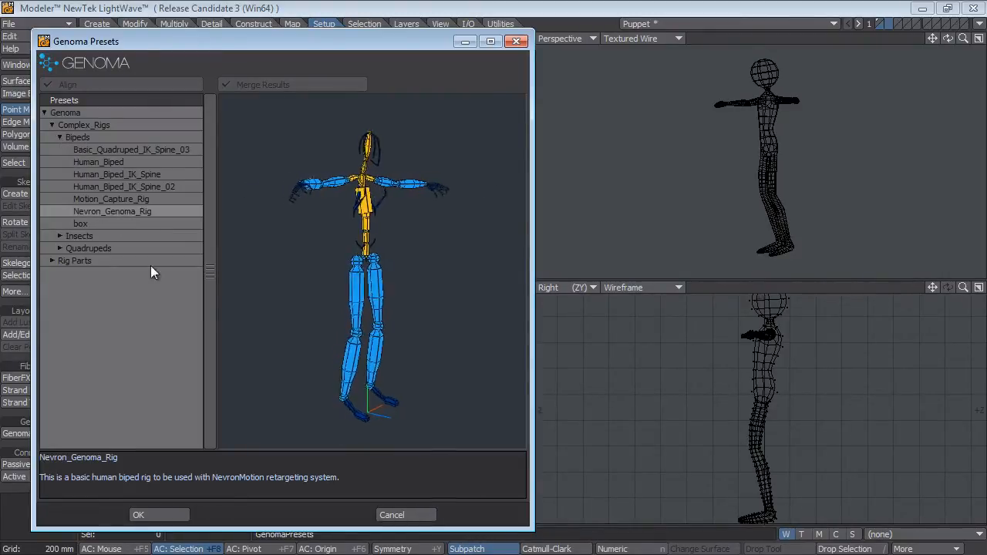
{"action": "left_click", "coordinate": [162, 516]}
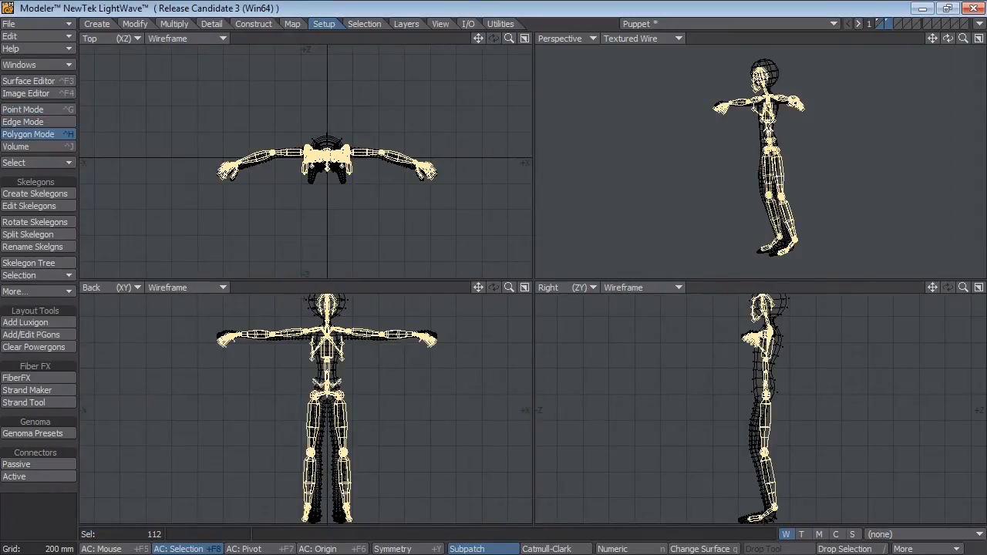
Compare the loaded rig with the puppet, clear its selection and save the object as Puppet_Rig.
{"action": "left_click_drag", "start_coordinate": [793, 134], "coordinate": [793, 180], "text": "alt"}
{"action": "scroll", "coordinate": [779, 160], "scroll_direction": "up", "scroll_amount": 1}
{"action": "scroll", "coordinate": [788, 156], "scroll_direction": "up", "scroll_amount": 1}
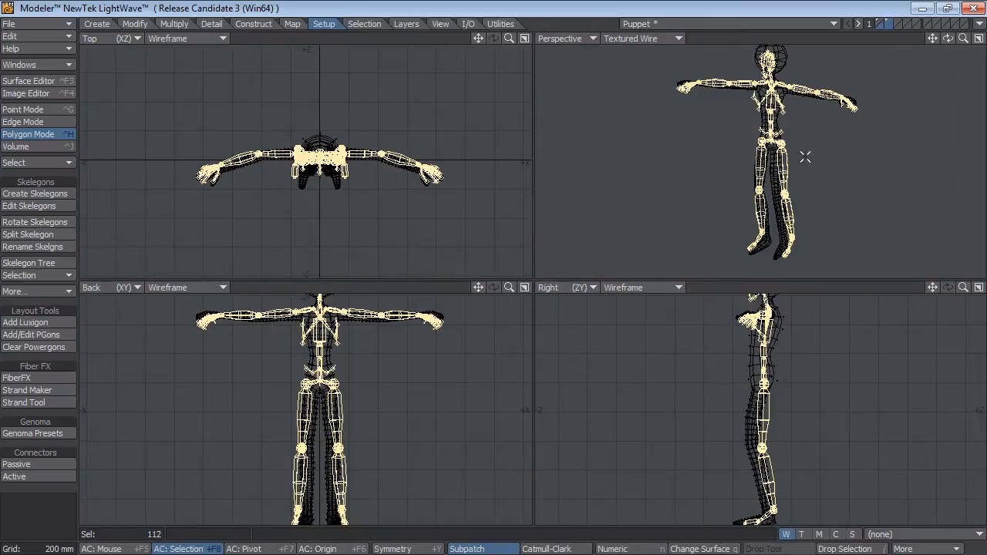
{"action": "left_click", "coordinate": [47, 511]}
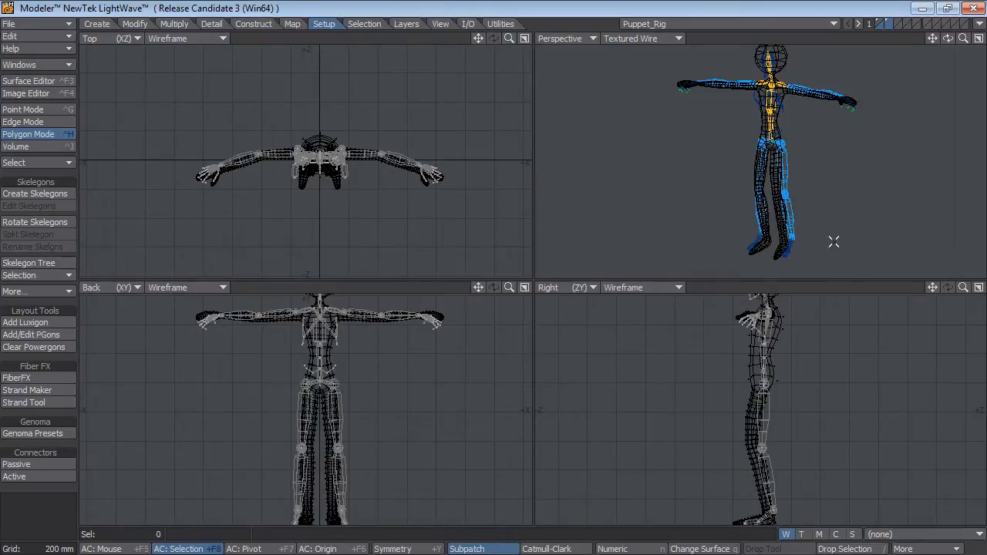
Set the action center to the mouse and scale the whole rig to match the puppet's proportions.
{"action": "scroll", "coordinate": [749, 220], "scroll_direction": "up", "scroll_amount": 3}
{"action": "scroll", "coordinate": [347, 377], "scroll_direction": "down", "scroll_amount": 5}
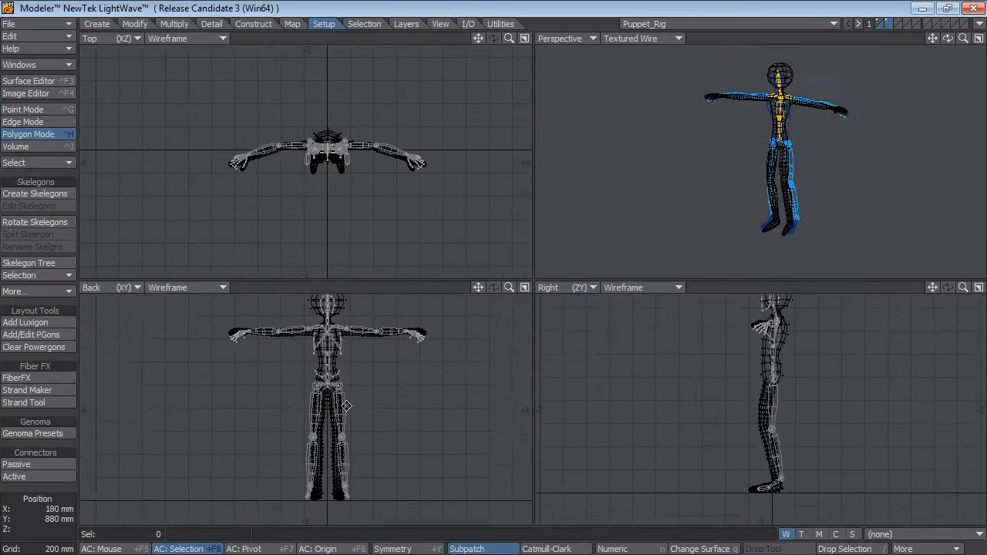
{"action": "scroll", "coordinate": [364, 419], "scroll_direction": "up", "scroll_amount": 5}
{"action": "scroll", "coordinate": [387, 368], "scroll_direction": "down", "scroll_amount": 3}
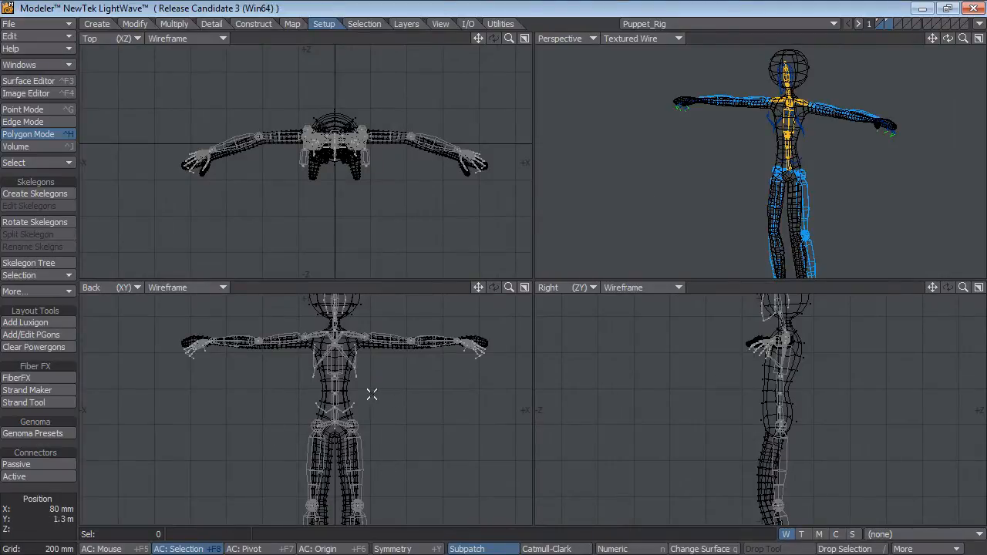
{"action": "scroll", "coordinate": [418, 423], "scroll_direction": "down", "scroll_amount": 2}
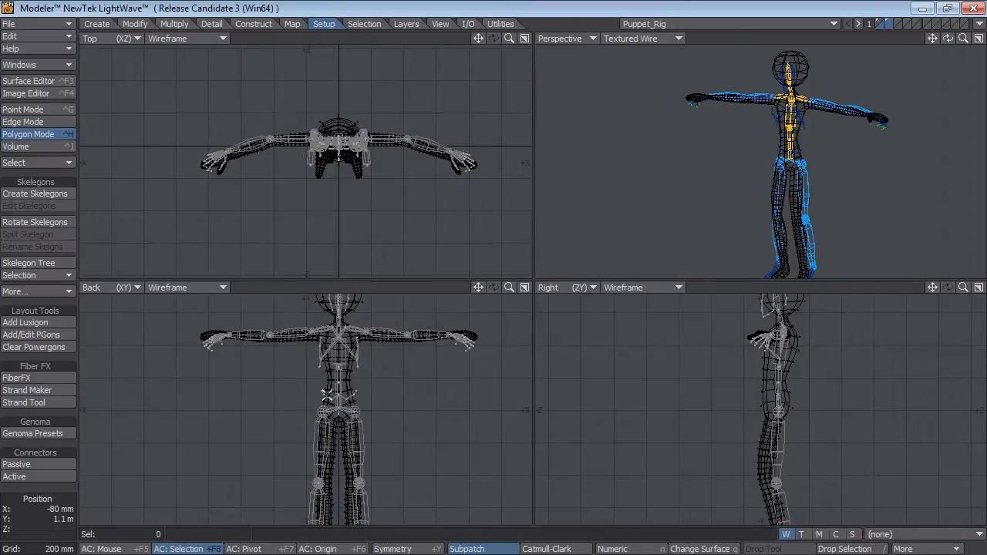
{"action": "key", "text": "shift+F5"}
{"action": "key", "text": "shift+h"}
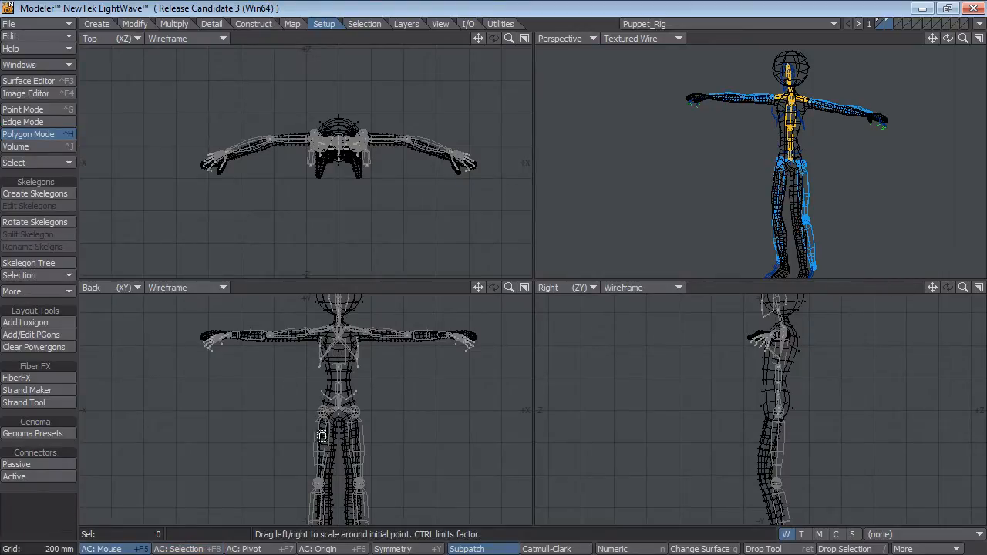
{"action": "left_click_drag", "start_coordinate": [420, 421], "coordinate": [382, 473]}
{"action": "scroll", "coordinate": [396, 461], "scroll_direction": "down", "scroll_amount": 1}
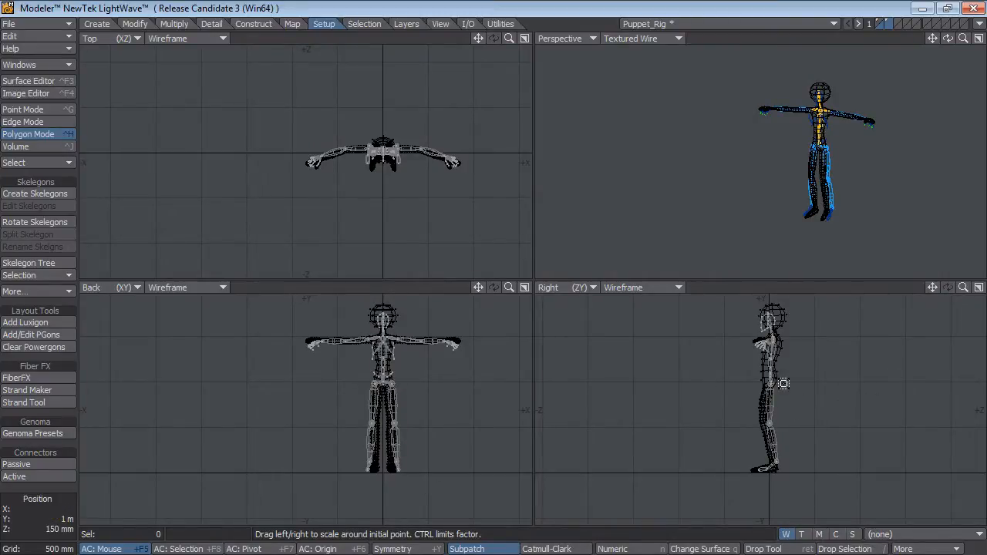
In the enlarged Right view, select the skelegons from the knees down and move them forward onto the puppet's knees.
{"action": "key", "text": "KP_0"}
{"action": "left_click_drag", "start_coordinate": [529, 276], "coordinate": [741, 313], "text": "ctrl+alt"}
{"action": "left_click_drag", "start_coordinate": [742, 312], "coordinate": [662, 300], "text": "ctrl+alt"}
{"action": "left_click_drag", "start_coordinate": [661, 300], "coordinate": [650, 458], "text": "ctrl+alt"}
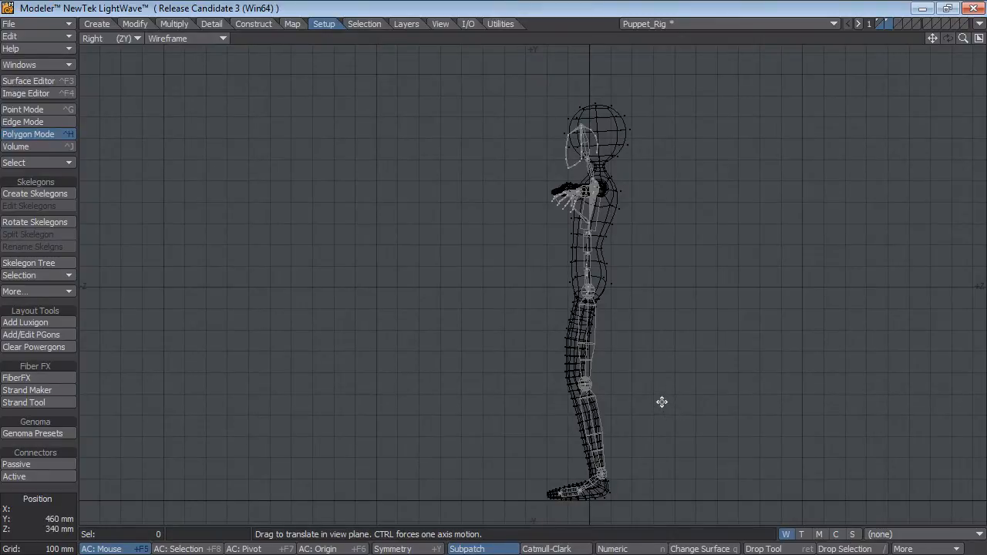
{"action": "mouse_move", "coordinate": [622, 377]}
{"action": "right_mouse_down"}
{"action": "mouse_move", "coordinate": [502, 388]}
{"action": "mouse_move", "coordinate": [701, 394]}
{"action": "right_mouse_up"}
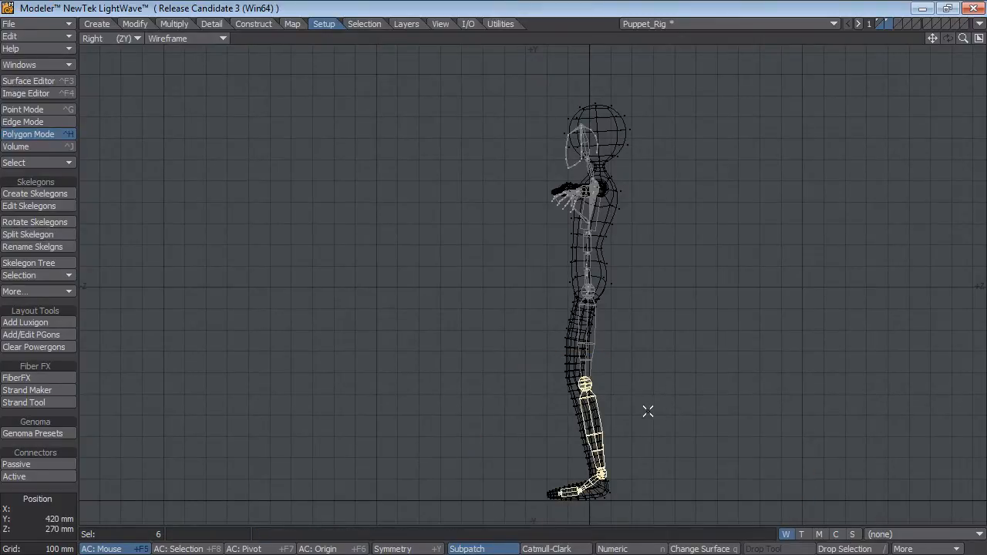
{"action": "key", "text": "t"}
{"action": "mouse_move", "coordinate": [656, 442]}
{"action": "left_mouse_down"}
{"action": "mouse_move", "coordinate": [639, 440]}
{"action": "mouse_move", "coordinate": [660, 441]}
{"action": "mouse_move", "coordinate": [649, 440]}
{"action": "left_mouse_up"}
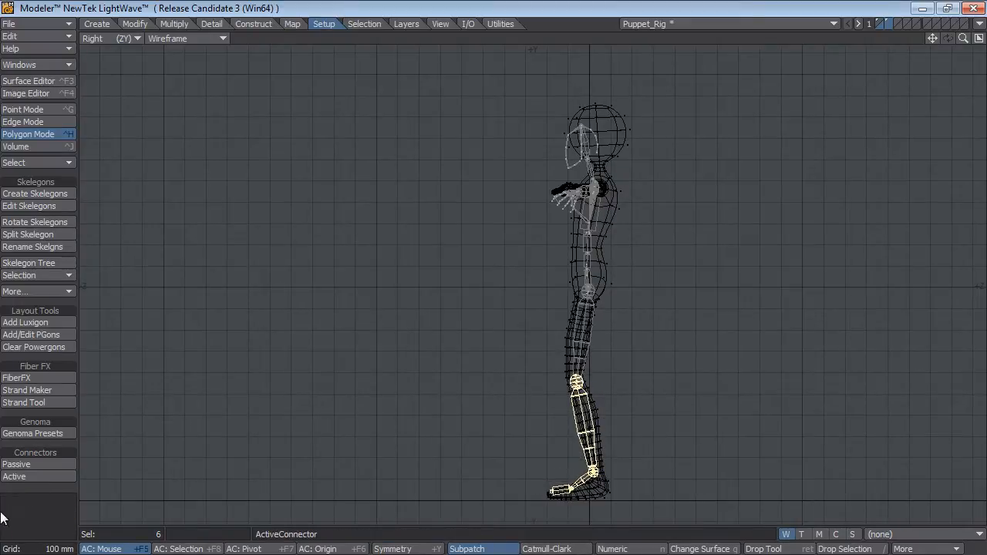
{"action": "left_click", "coordinate": [45, 515]}
Select the foot skelegons and move them about 60 mm down and 20 mm back to the puppet's ankles.
{"action": "mouse_move", "coordinate": [609, 453]}
{"action": "right_mouse_down"}
{"action": "mouse_move", "coordinate": [555, 535]}
{"action": "mouse_move", "coordinate": [663, 481]}
{"action": "right_mouse_up"}
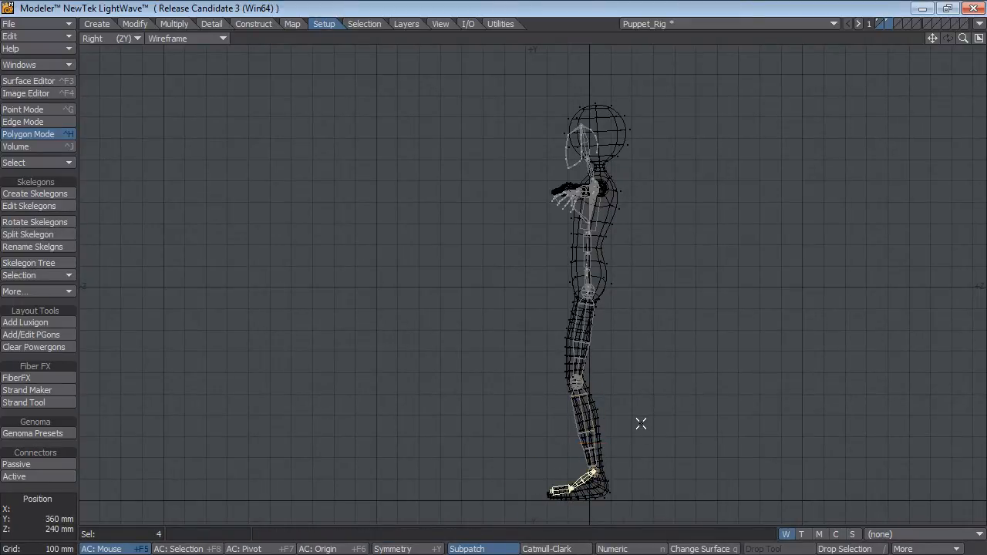
{"action": "key", "text": "t"}
{"action": "left_click_drag", "start_coordinate": [647, 417], "coordinate": [652, 430]}
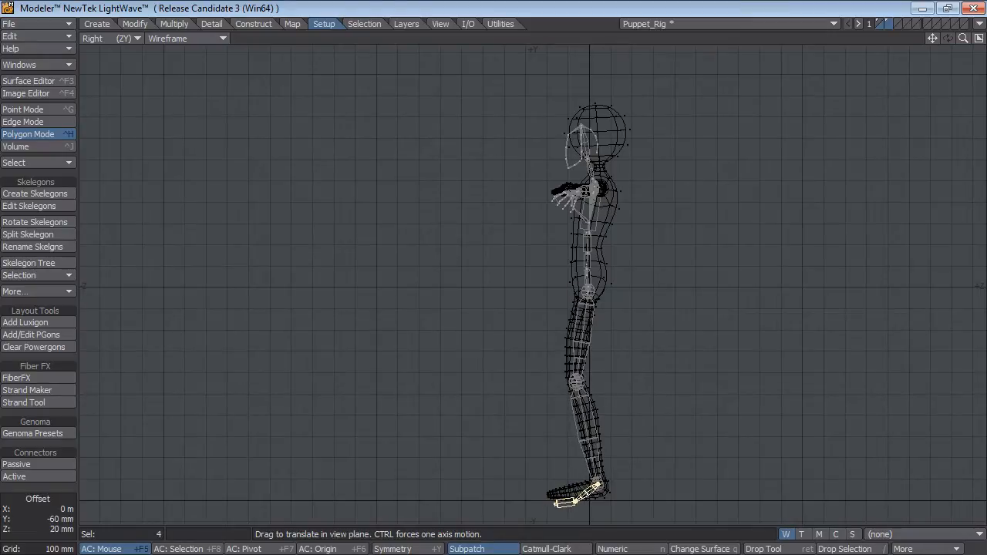
{"action": "left_click", "coordinate": [68, 499]}
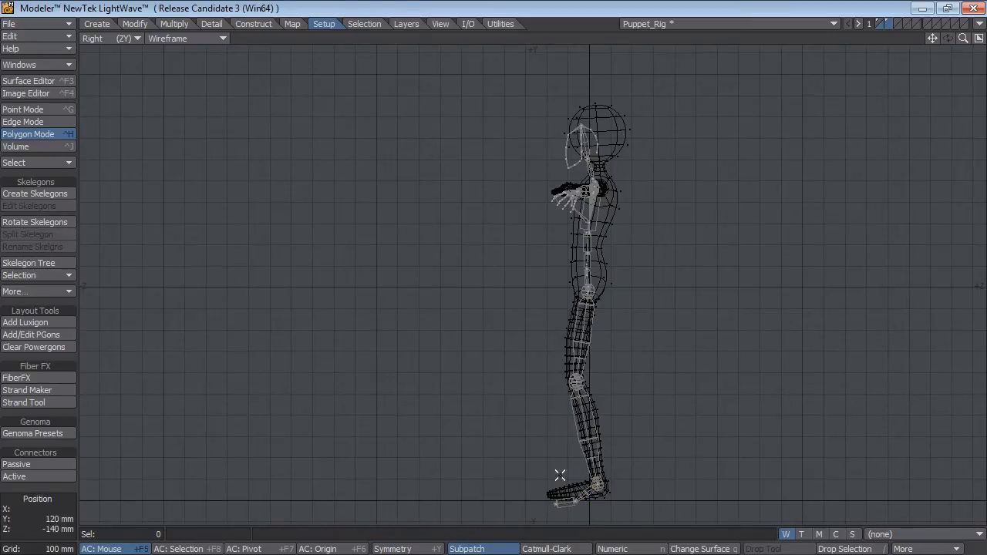
Select only the toe skelegons and move them up and forward into the front of the puppet's feet.
{"action": "right_click_drag", "start_coordinate": [560, 475], "coordinate": [525, 503]}
{"action": "scroll", "coordinate": [671, 455], "scroll_direction": "up", "scroll_amount": 3}
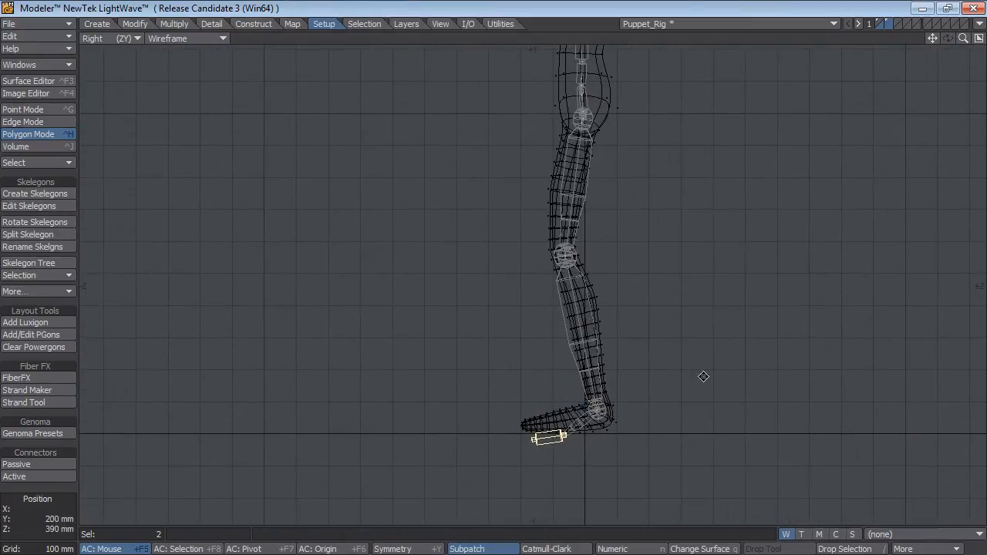
{"action": "key", "text": "t"}
{"action": "left_click_drag", "start_coordinate": [661, 436], "coordinate": [655, 424]}
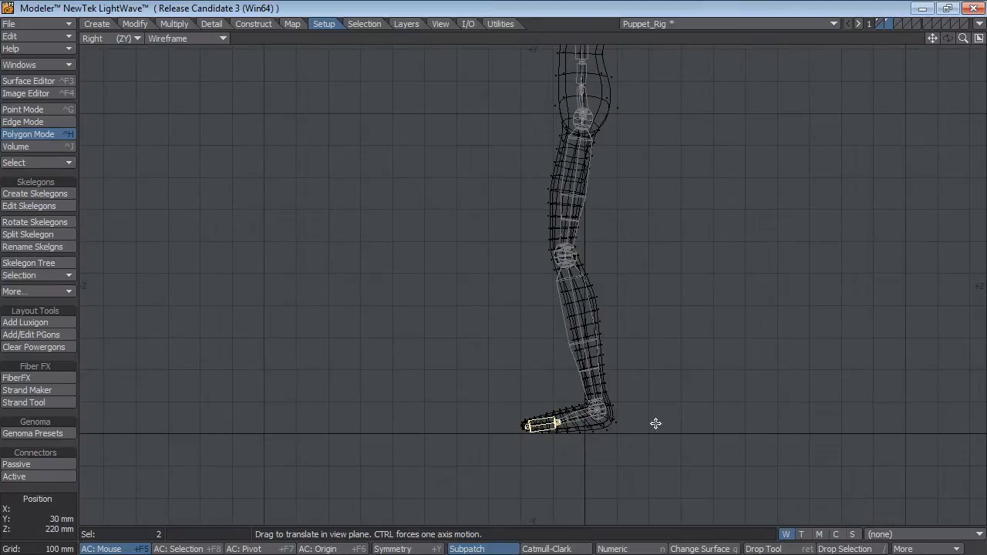
{"action": "scroll", "coordinate": [729, 231], "scroll_direction": "down", "scroll_amount": 3}
{"action": "left_click_drag", "start_coordinate": [682, 174], "coordinate": [694, 344], "text": "alt"}
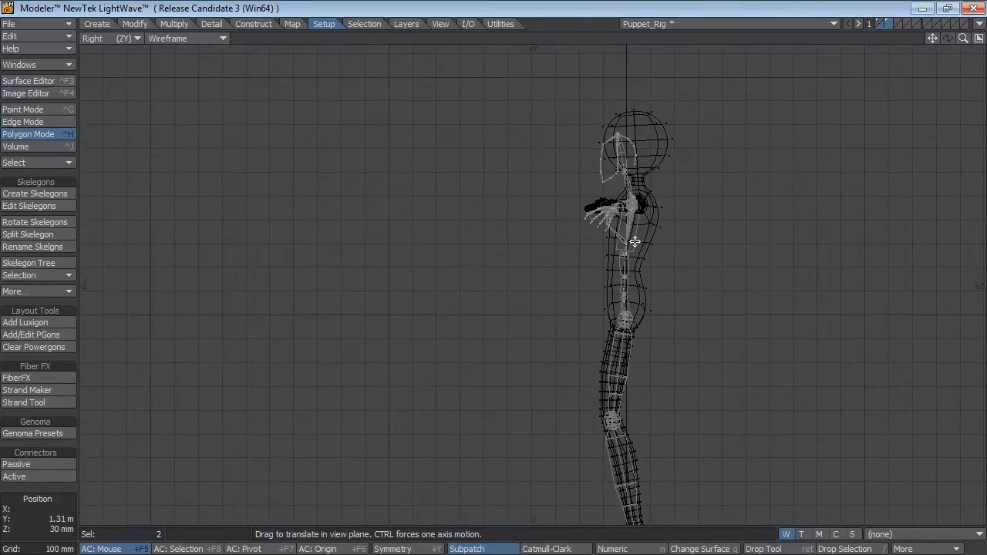
{"action": "key", "text": "Return"}
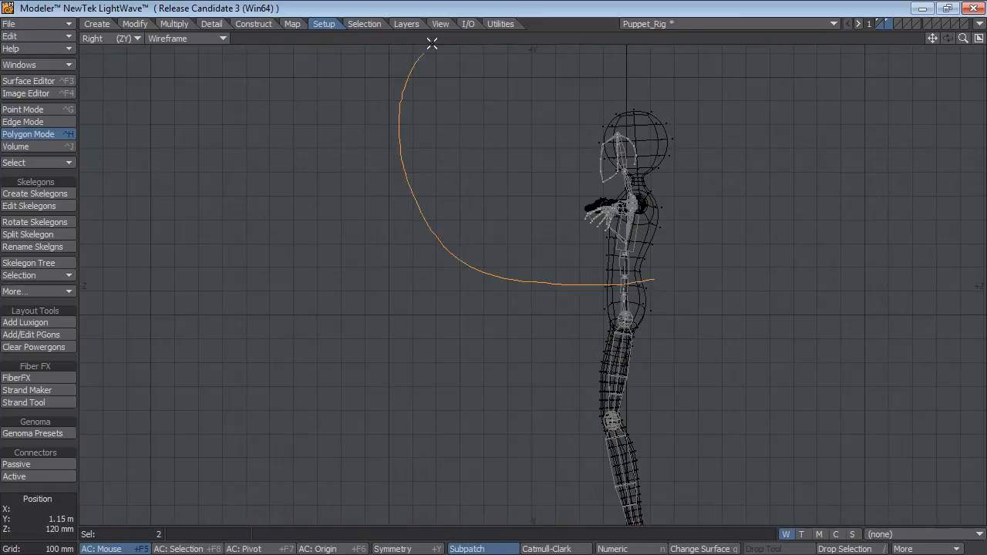
{"action": "left_click", "coordinate": [31, 524]}
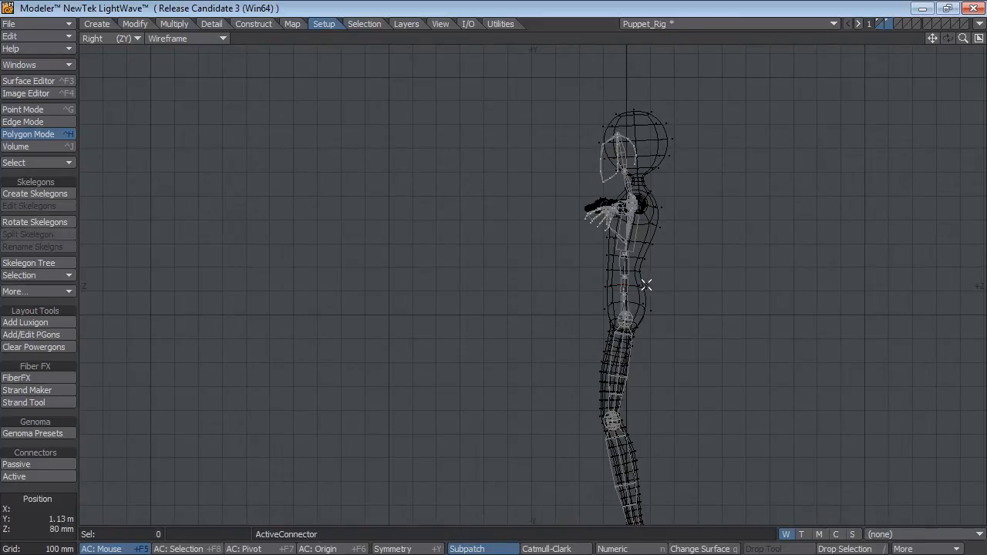
Select the skelegons above the waist and rotate them about -6° around the lower spine joint.
{"action": "right_click_drag", "start_coordinate": [616, 286], "coordinate": [858, 160]}
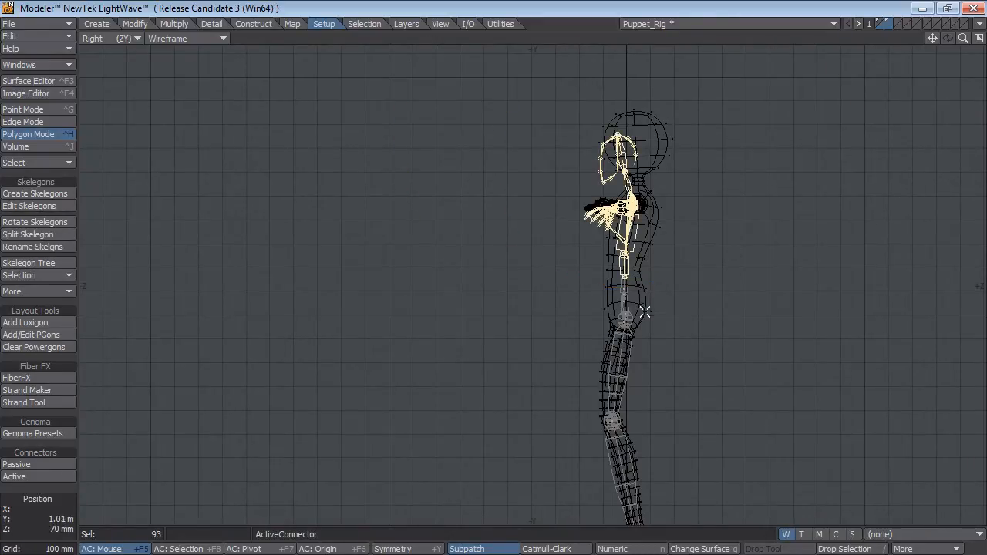
{"action": "key", "text": "y"}
{"action": "left_click_drag", "start_coordinate": [624, 276], "coordinate": [636, 276]}
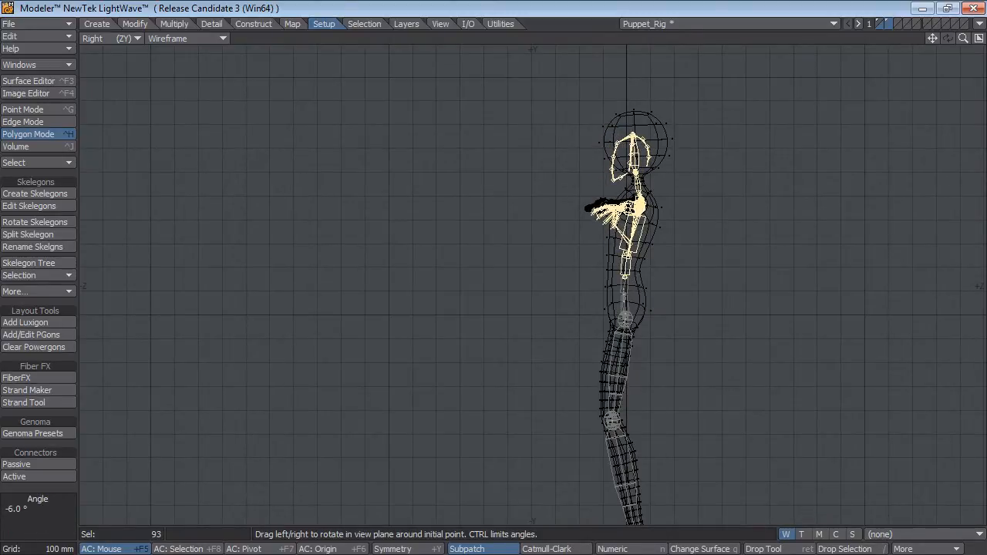
{"action": "left_click", "coordinate": [32, 498]}
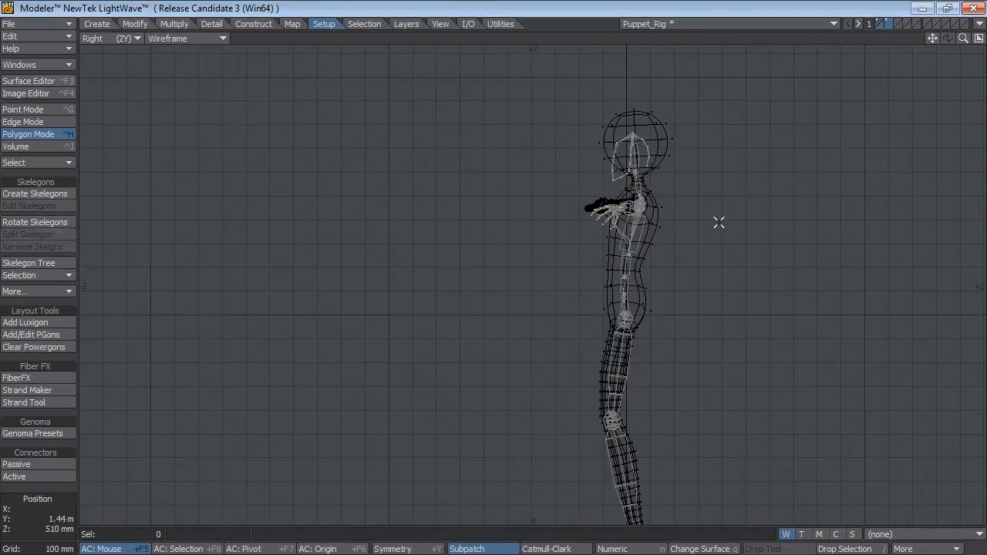
Select the skelegons from the chest up and move them about 40 mm upward.
{"action": "right_click_drag", "start_coordinate": [591, 273], "coordinate": [776, 247]}
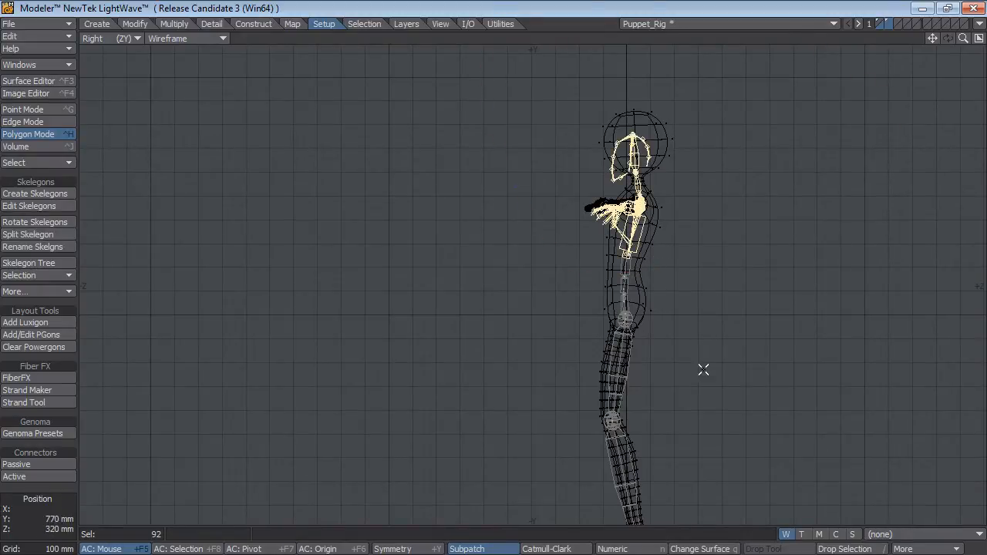
{"action": "key", "text": "t"}
{"action": "left_click_drag", "start_coordinate": [704, 397], "coordinate": [704, 384]}
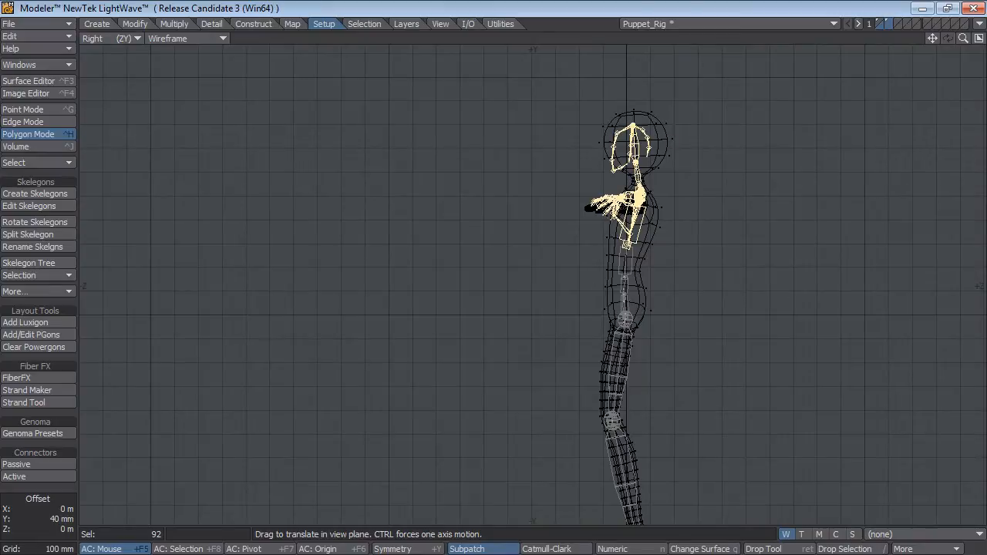
{"action": "key", "text": "Return"}
Show the whole figure in the Back view, clear the skelegon selection and turn on Symmetry.
{"action": "key", "text": "0"}
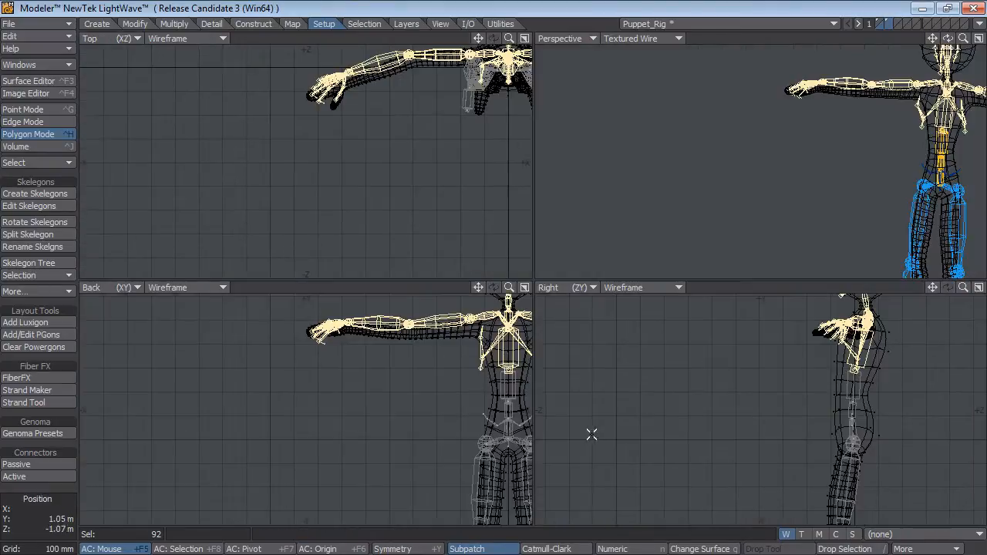
{"action": "key", "text": "0"}
{"action": "key", "text": "a"}
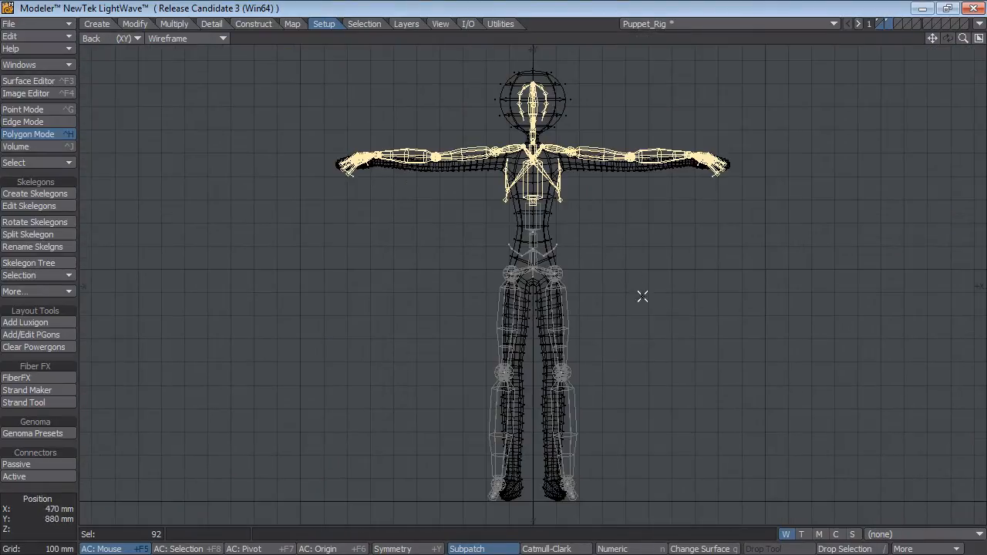
{"action": "key", "text": "slash"}
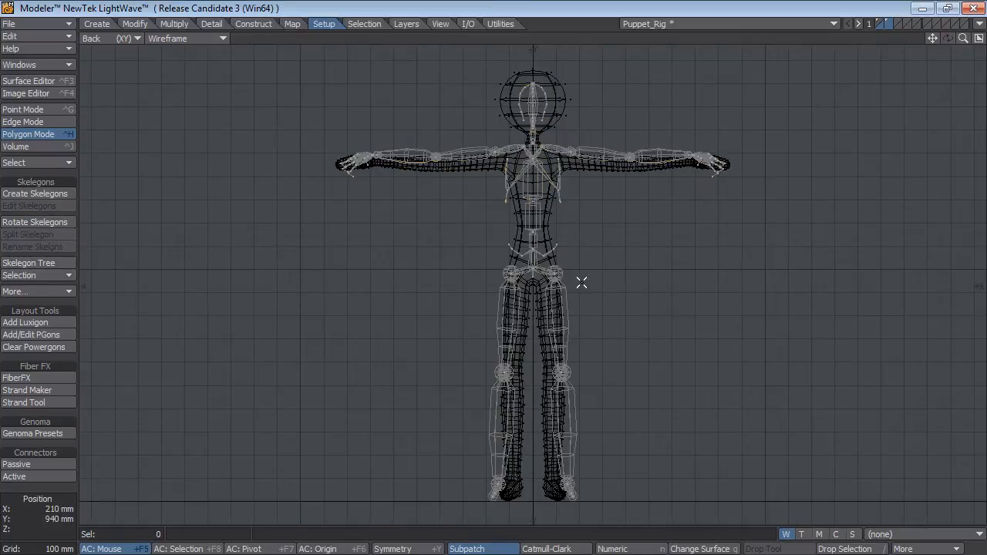
{"action": "left_click_drag", "start_coordinate": [603, 306], "coordinate": [614, 309], "text": "ctrl+alt"}
{"action": "left_click_drag", "start_coordinate": [614, 310], "coordinate": [576, 251], "text": "alt"}
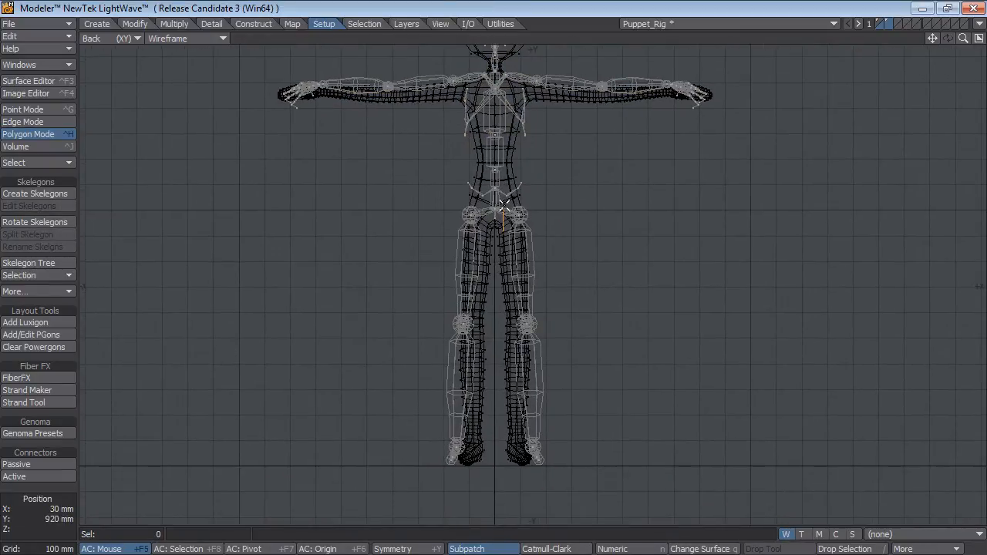
{"action": "mouse_move", "coordinate": [502, 204]}
{"action": "right_mouse_down"}
{"action": "mouse_move", "coordinate": [609, 525]}
{"action": "mouse_move", "coordinate": [489, 524]}
{"action": "right_mouse_up"}
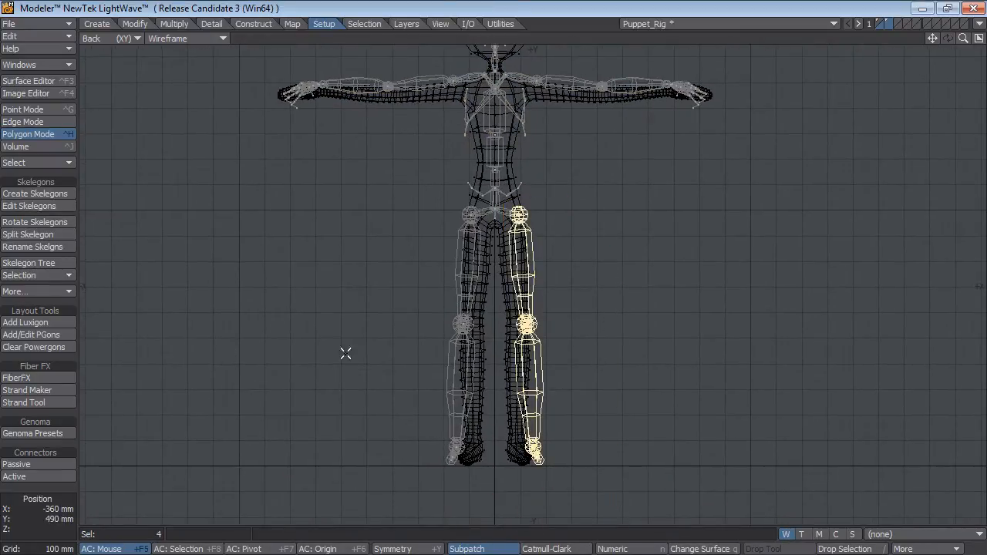
{"action": "key", "text": "slash"}
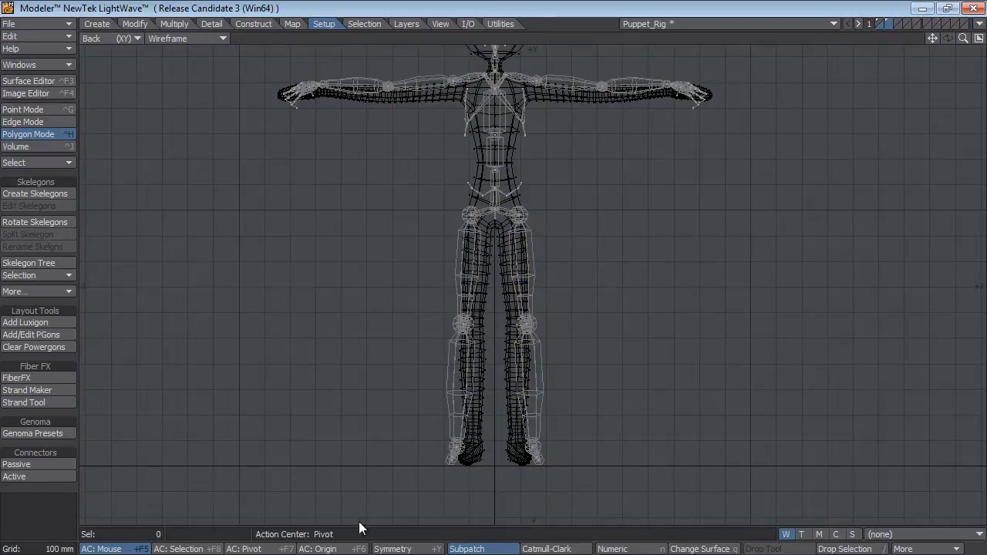
{"action": "left_click", "coordinate": [400, 549]}
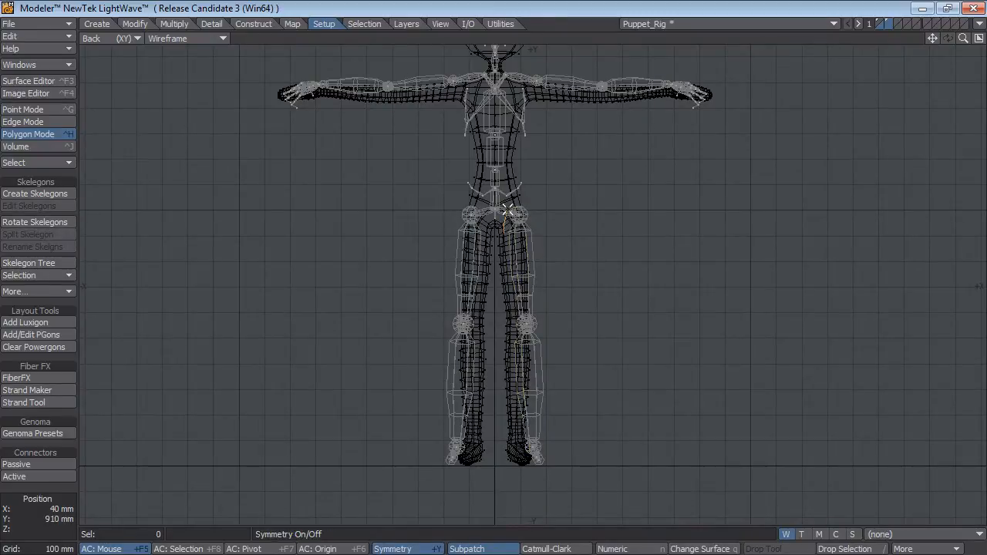
Select the skelegons of both legs from the hips down and move them inward and slightly up into the puppet's legs.
{"action": "mouse_move", "coordinate": [507, 208]}
{"action": "right_mouse_down"}
{"action": "mouse_move", "coordinate": [617, 506]}
{"action": "mouse_move", "coordinate": [495, 524]}
{"action": "right_mouse_up"}
{"action": "key", "text": "t"}
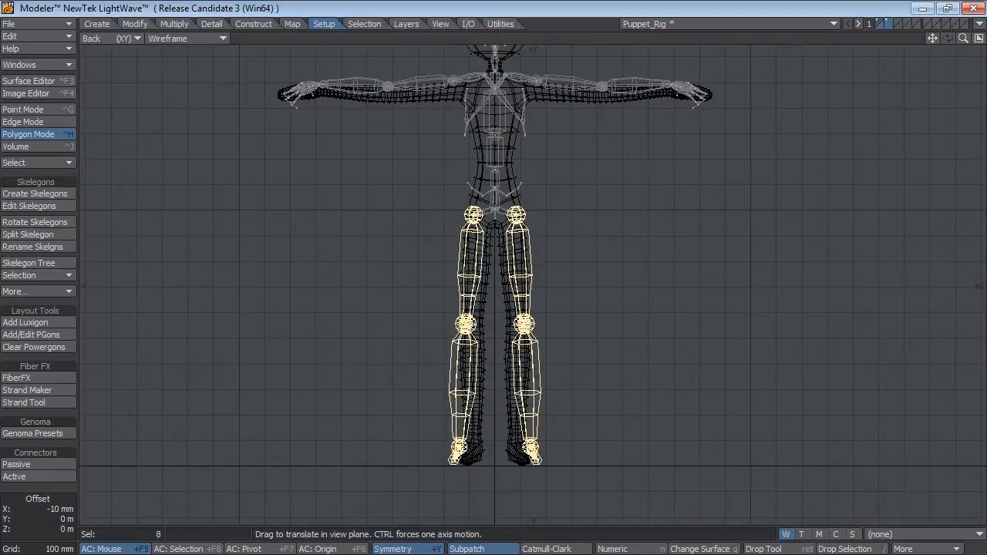
{"action": "mouse_move", "coordinate": [532, 331]}
{"action": "left_mouse_down"}
{"action": "mouse_move", "coordinate": [529, 347]}
{"action": "mouse_move", "coordinate": [527, 329]}
{"action": "left_mouse_up"}
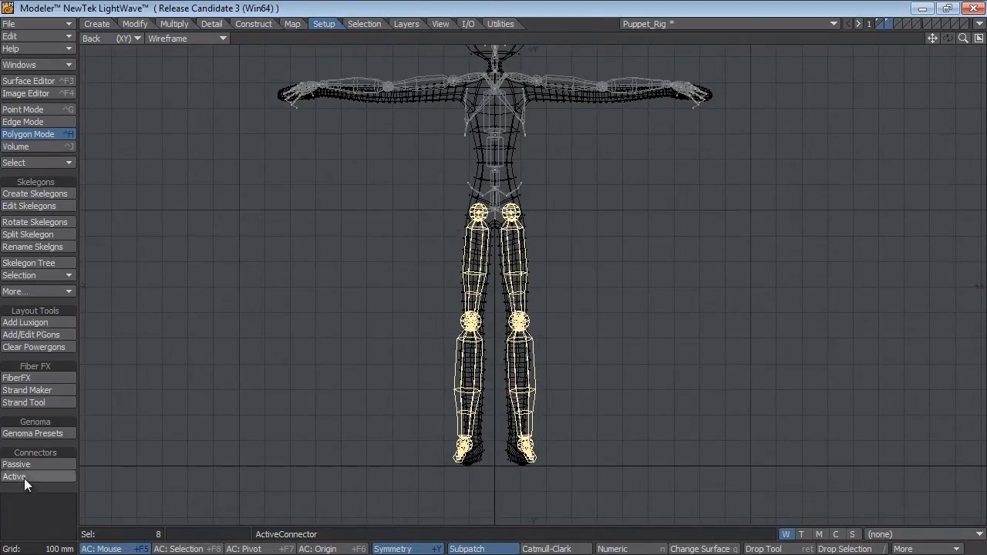
Select only the skelegons from the knees down and move them slightly inward and down in the Back view.
{"action": "left_click", "coordinate": [53, 508]}
{"action": "mouse_move", "coordinate": [499, 310]}
{"action": "right_mouse_down"}
{"action": "mouse_move", "coordinate": [502, 502]}
{"action": "mouse_move", "coordinate": [590, 378]}
{"action": "right_mouse_up"}
{"action": "key", "text": "t"}
{"action": "mouse_move", "coordinate": [612, 342]}
{"action": "left_mouse_down"}
{"action": "mouse_move", "coordinate": [621, 345]}
{"action": "mouse_move", "coordinate": [612, 343]}
{"action": "left_mouse_up"}
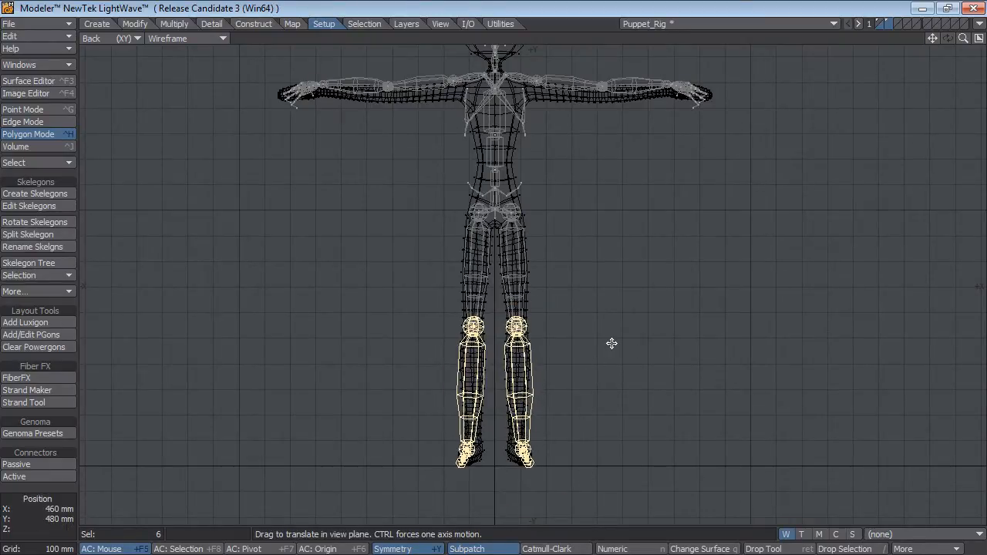
Select the clavicle, arm and hand skelegons on both sides and move them straight down into the puppet's arms.
{"action": "left_click_drag", "start_coordinate": [563, 192], "coordinate": [547, 298], "text": "alt"}
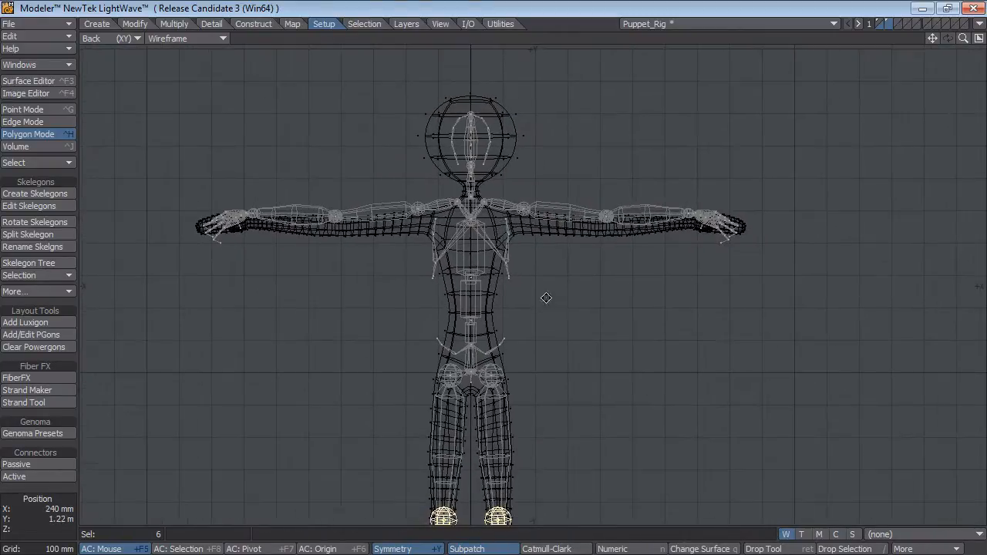
{"action": "left_click", "coordinate": [71, 502]}
{"action": "left_click", "coordinate": [70, 502]}
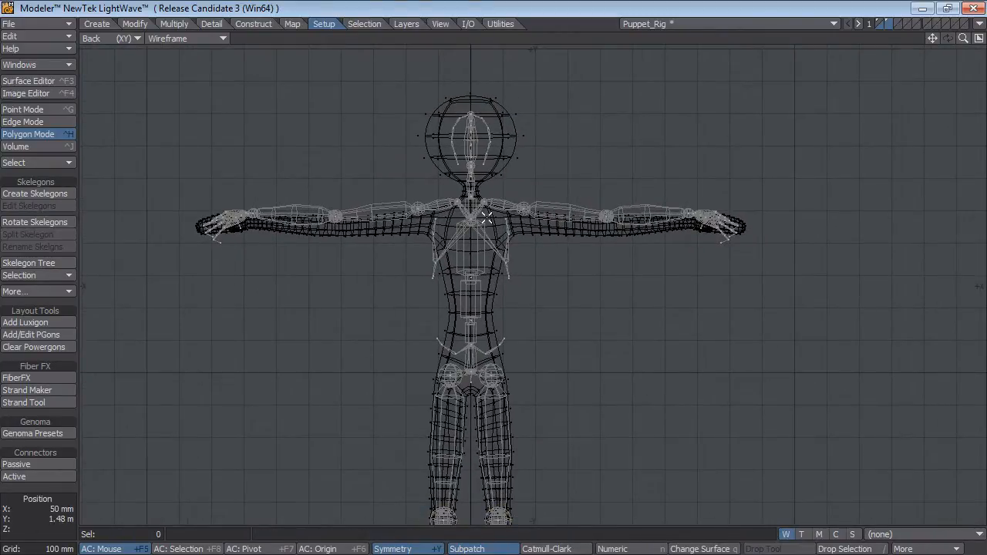
{"action": "mouse_move", "coordinate": [477, 199]}
{"action": "right_mouse_down"}
{"action": "mouse_move", "coordinate": [811, 193]}
{"action": "mouse_move", "coordinate": [686, 278]}
{"action": "right_mouse_up"}
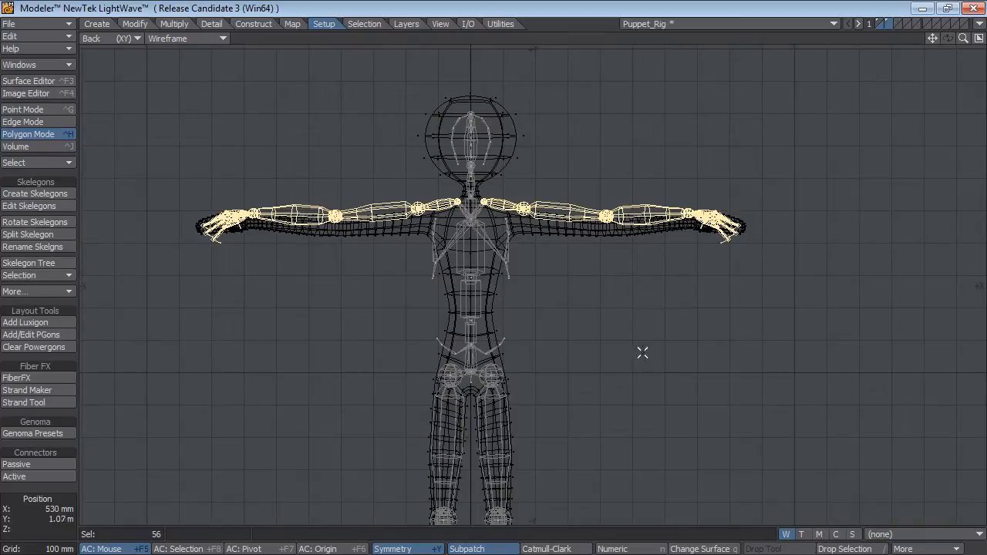
{"action": "key", "text": "t"}
{"action": "left_click_drag", "start_coordinate": [624, 329], "coordinate": [624, 343]}
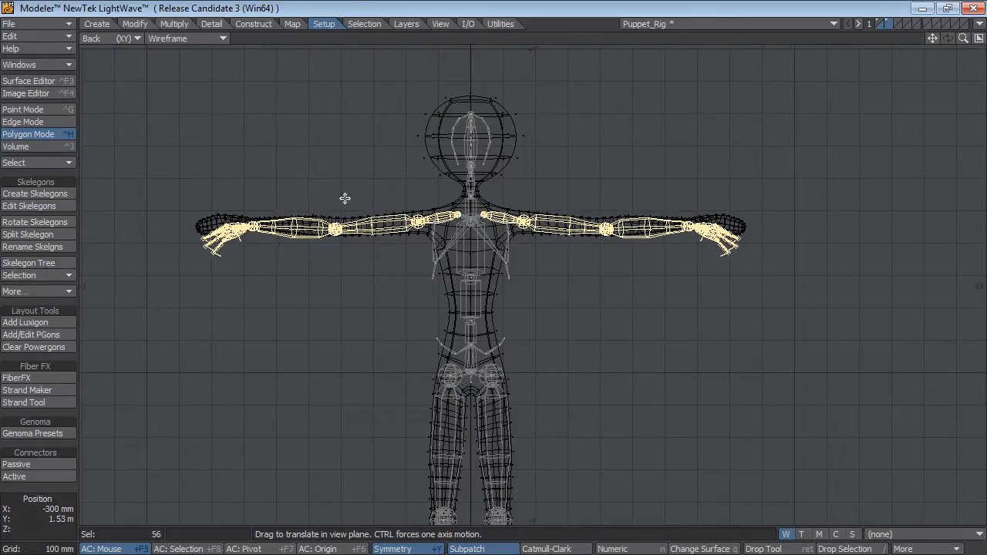
Select the skelegons from the shoulder joints outward, without the clavicles, and move them inward and slightly up to the puppet's shoulders.
{"action": "left_click", "coordinate": [49, 503]}
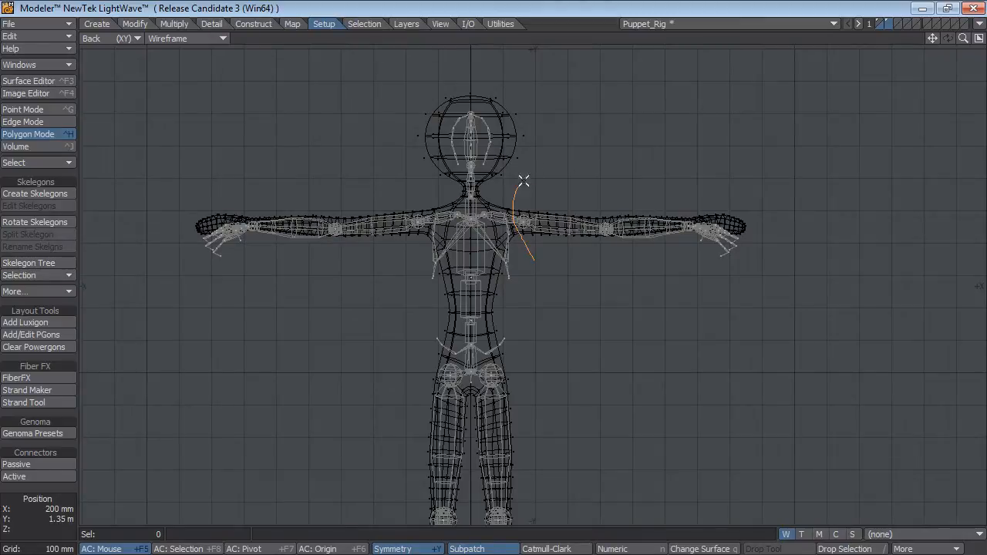
{"action": "mouse_move", "coordinate": [523, 181]}
{"action": "right_mouse_down"}
{"action": "mouse_move", "coordinate": [818, 242]}
{"action": "mouse_move", "coordinate": [736, 316]}
{"action": "right_mouse_up"}
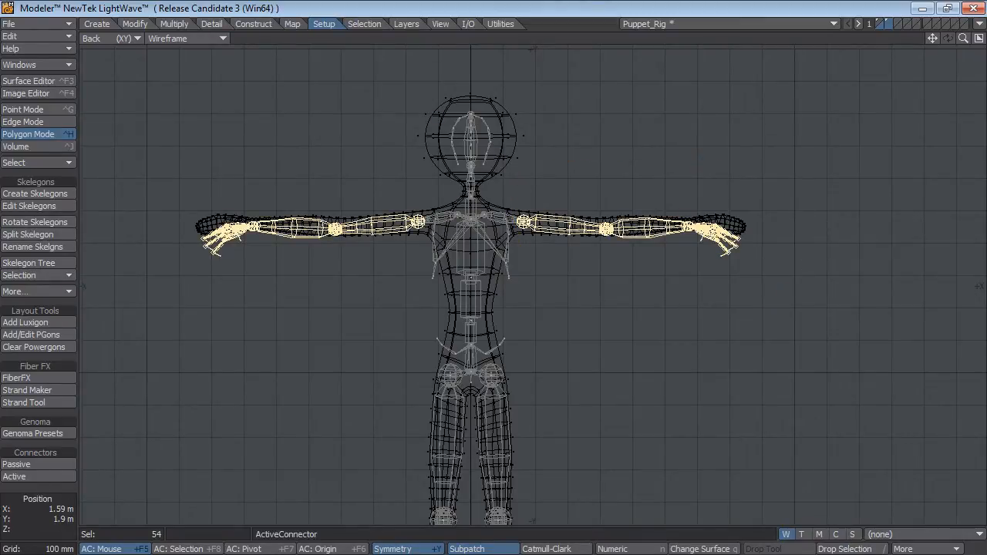
{"action": "key", "text": "t"}
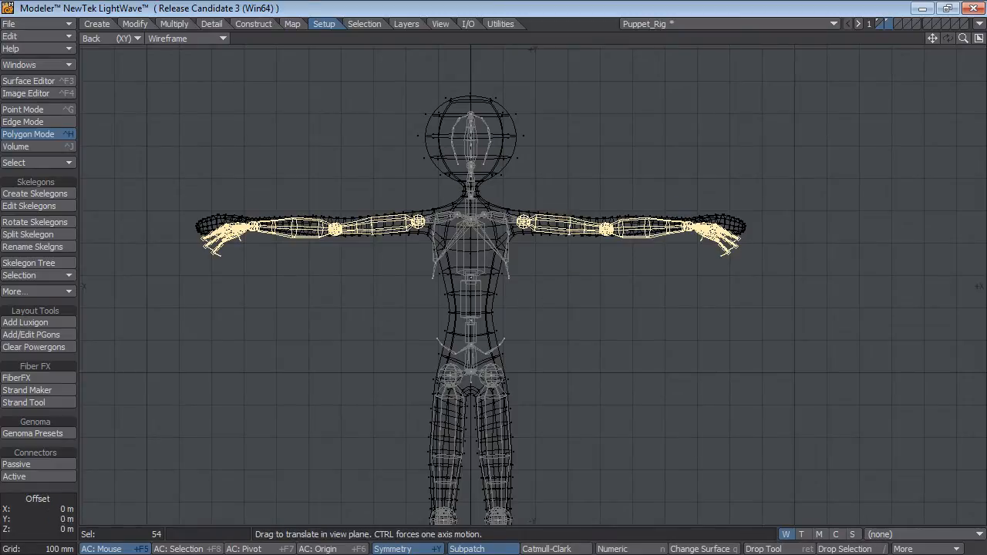
{"action": "left_click_drag", "start_coordinate": [577, 311], "coordinate": [564, 309]}
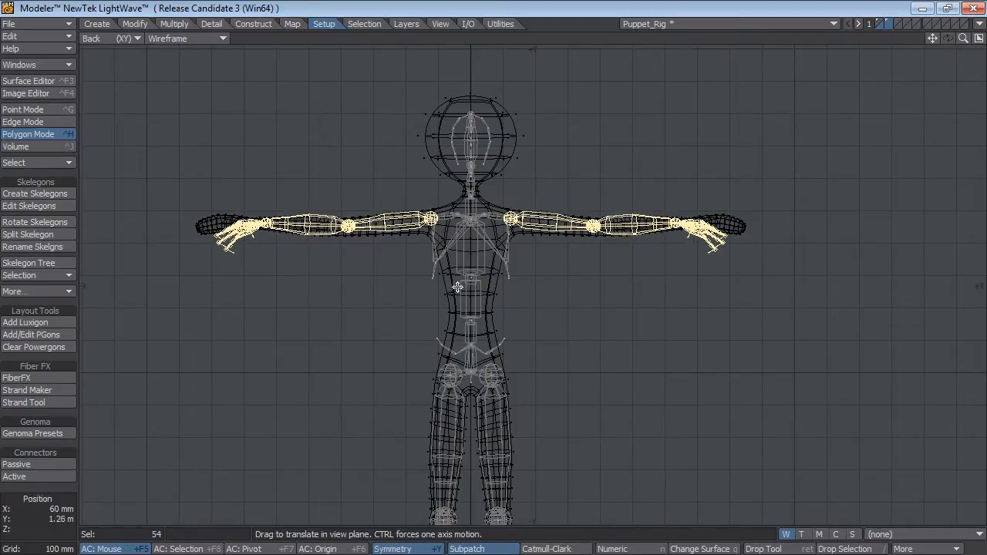
Select only the hand skelegons and move them straight outward to the puppet's wrists.
{"action": "left_click", "coordinate": [29, 509]}
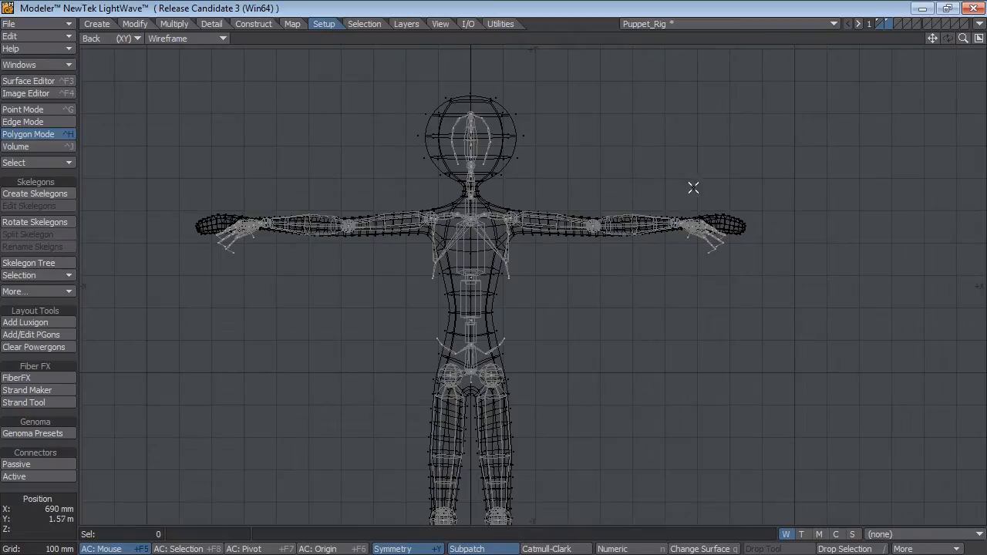
{"action": "right_click_drag", "start_coordinate": [693, 187], "coordinate": [802, 251]}
{"action": "key", "text": "t"}
{"action": "mouse_move", "coordinate": [645, 371]}
{"action": "left_mouse_down"}
{"action": "mouse_move", "coordinate": [662, 323]}
{"action": "mouse_move", "coordinate": [668, 372]}
{"action": "left_mouse_up"}
Select the forearm and hand skelegons, move them slightly forward in the Top view, and rotate them forward around the elbows.
{"action": "key", "text": "KP_0"}
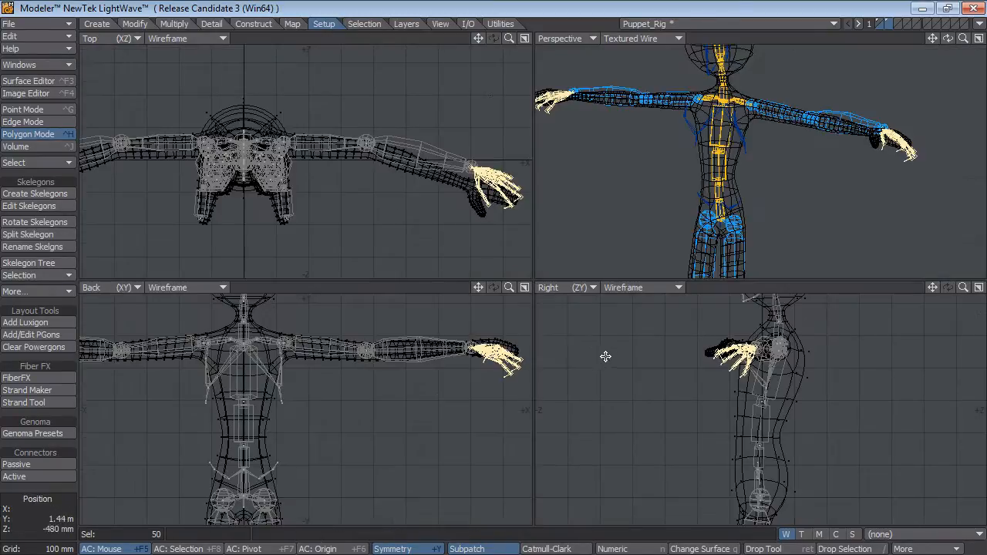
{"action": "key", "text": "a"}
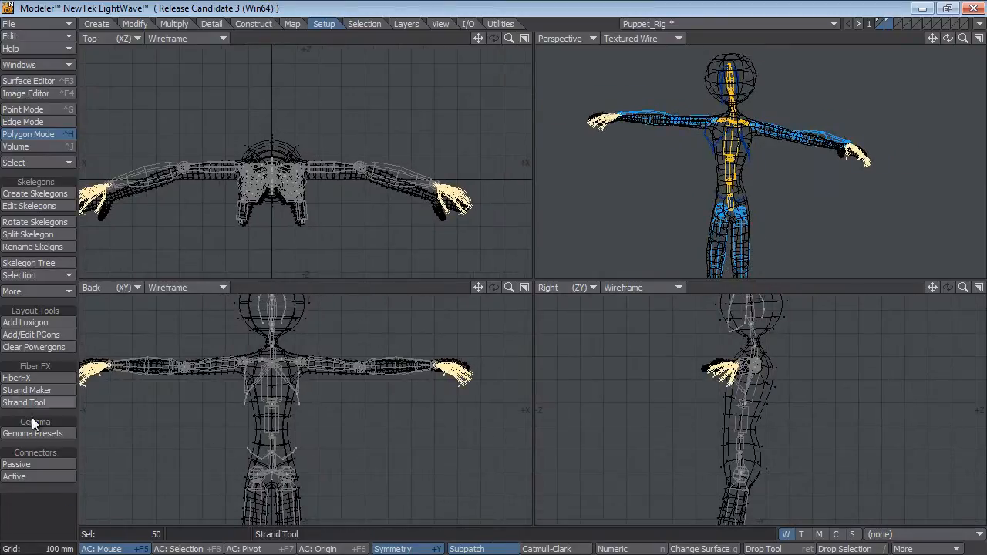
{"action": "left_click", "coordinate": [16, 476]}
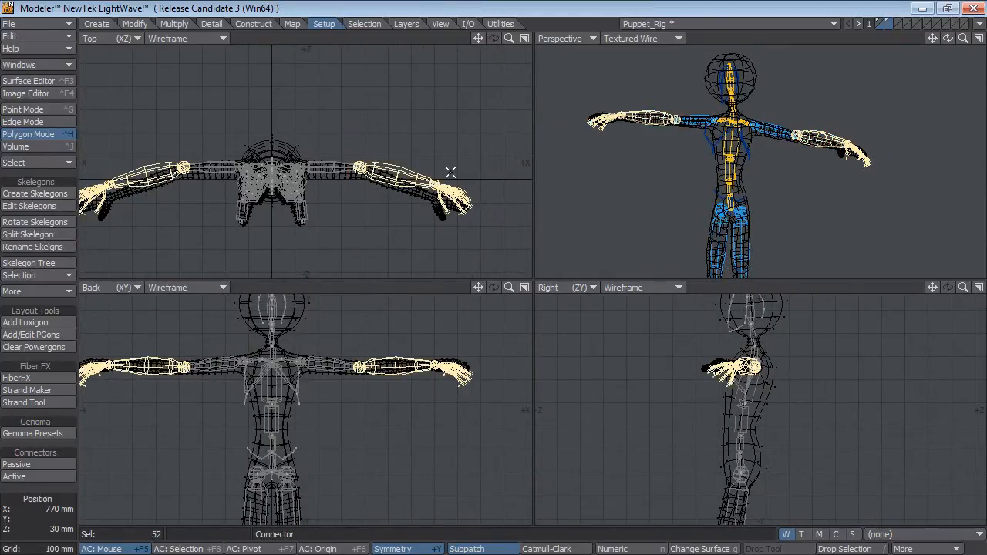
{"action": "mouse_move", "coordinate": [450, 172]}
{"action": "left_mouse_down"}
{"action": "mouse_move", "coordinate": [452, 202]}
{"action": "mouse_move", "coordinate": [451, 180]}
{"action": "left_mouse_up"}
{"action": "key", "text": "y"}
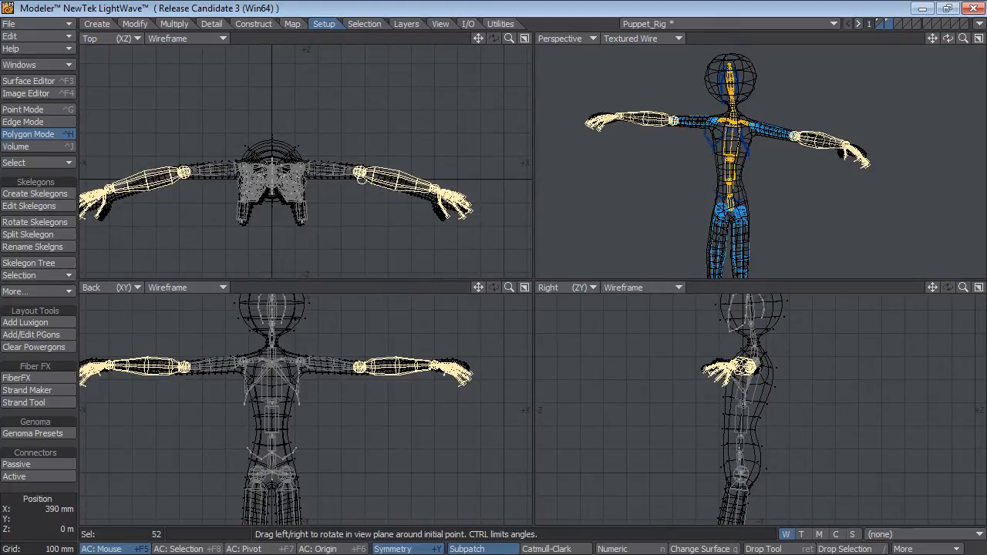
{"action": "left_click_drag", "start_coordinate": [360, 173], "coordinate": [352, 173]}
{"action": "left_click", "coordinate": [43, 487]}
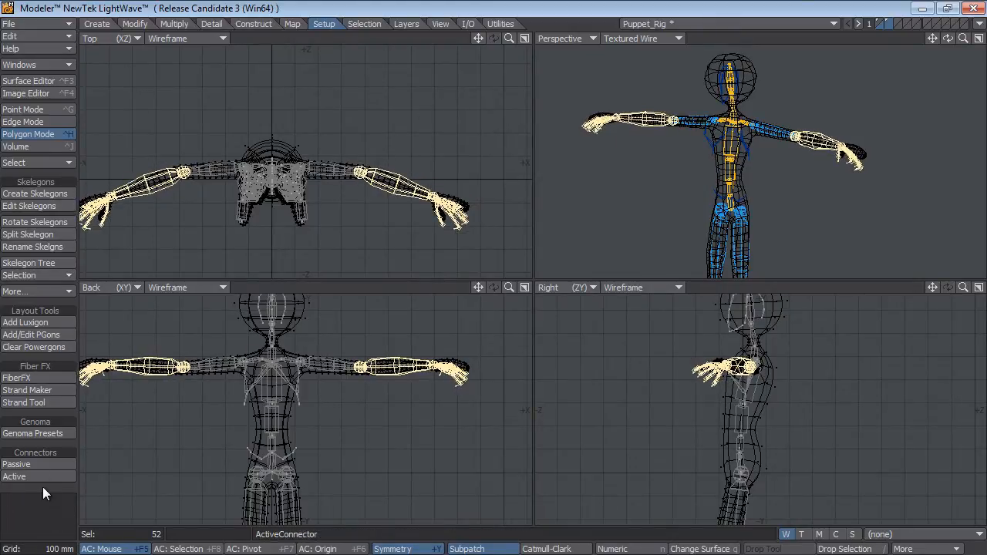
{"action": "left_click", "coordinate": [42, 487]}
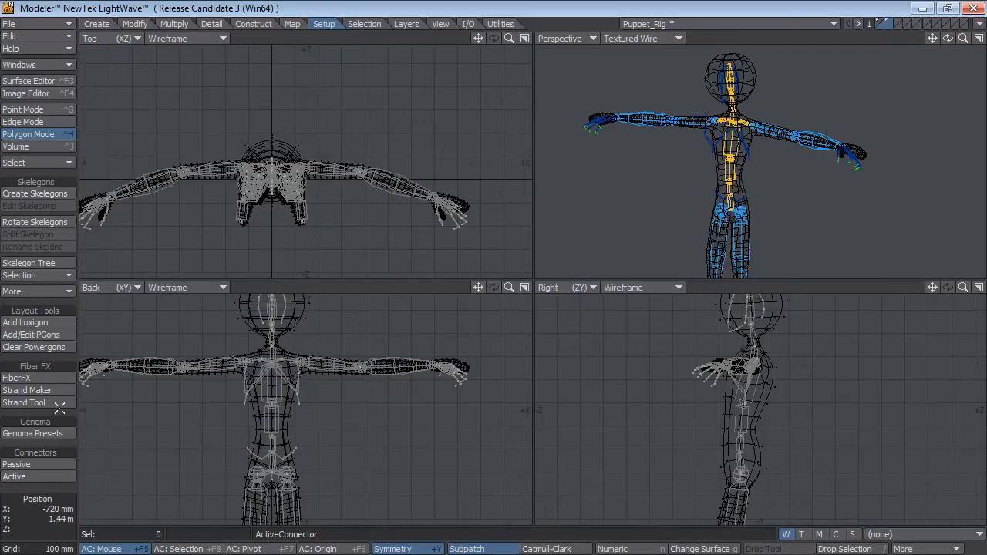
Save the Puppet_Rig object.
{"action": "left_click_drag", "start_coordinate": [387, 396], "coordinate": [332, 387], "text": "ctrl+alt"}
{"action": "key", "text": "s"}
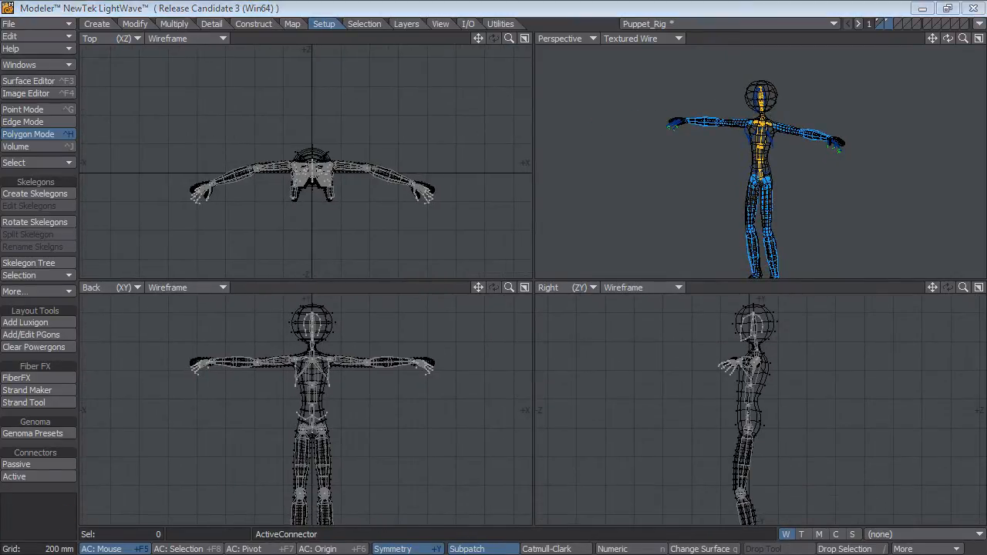
{"action": "left_click_drag", "start_coordinate": [360, 197], "coordinate": [381, 207], "text": "ctrl+alt"}
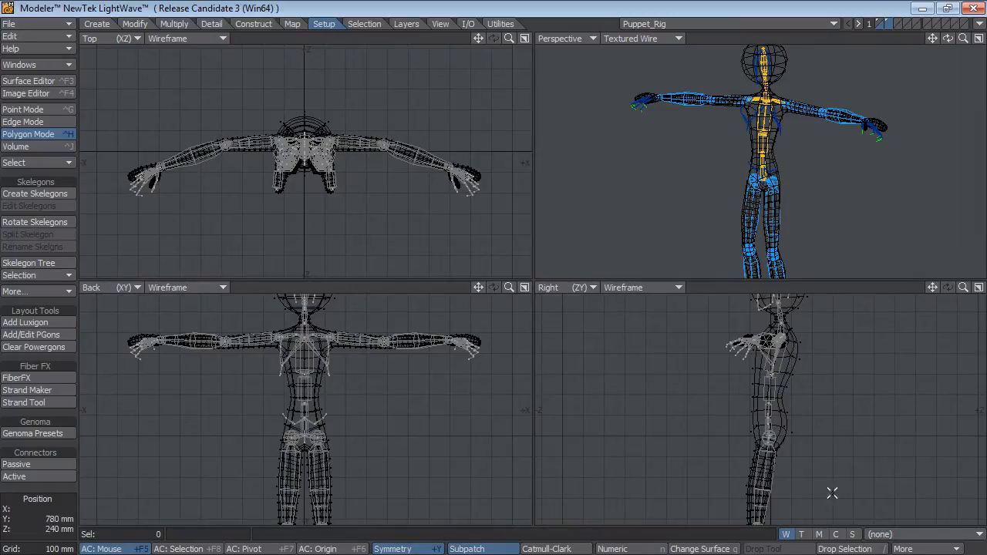
Select the hand skelegons and rotate them outward around the wrists in the Top view toward the puppet's hands.
{"action": "key", "text": "a"}
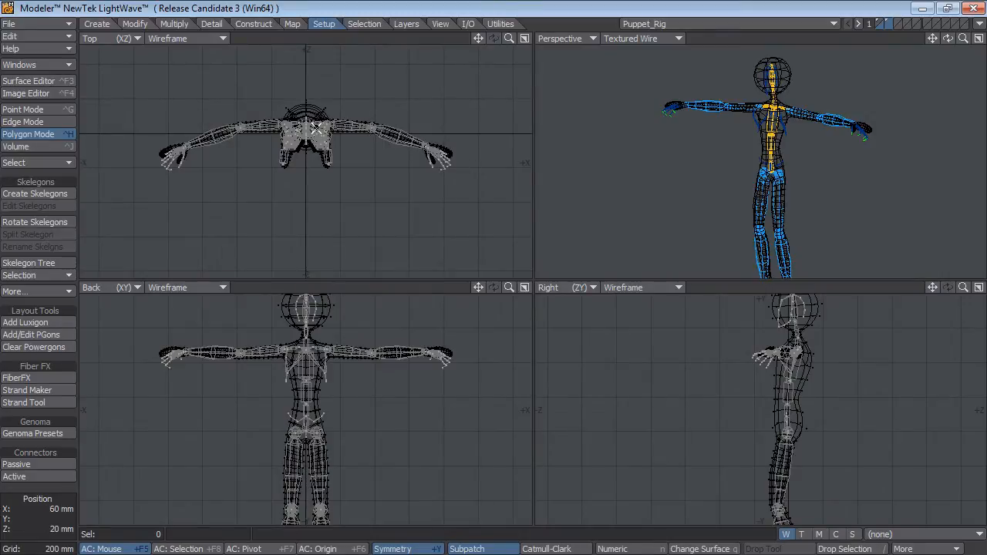
{"action": "left_click_drag", "start_coordinate": [824, 452], "coordinate": [756, 357], "text": "alt"}
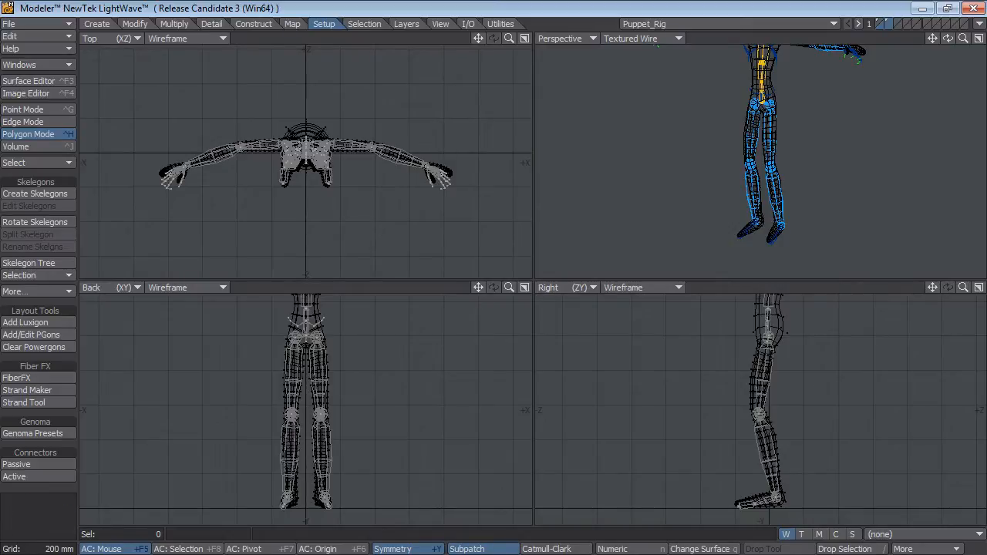
{"action": "scroll", "coordinate": [441, 123], "scroll_direction": "up", "scroll_amount": 4}
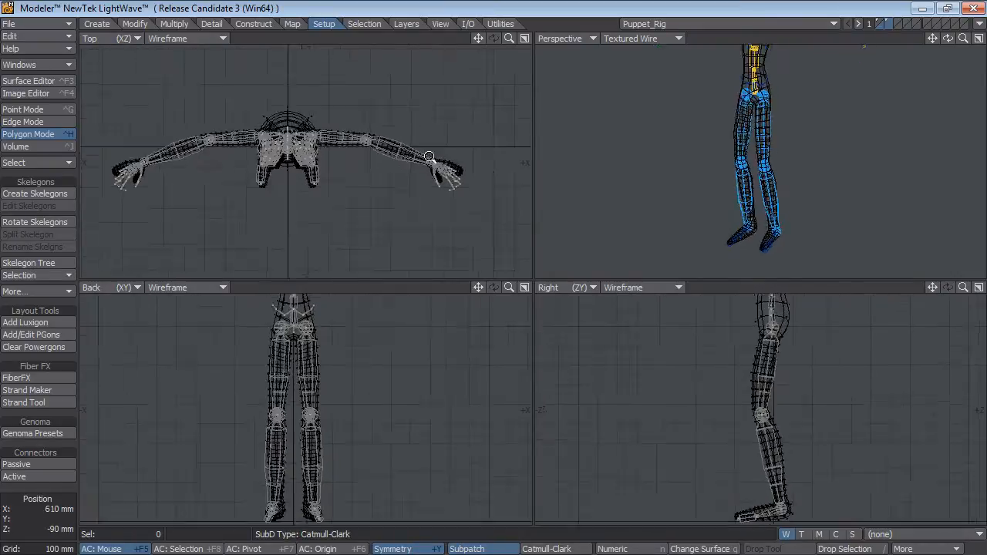
{"action": "scroll", "coordinate": [441, 123], "scroll_direction": "up", "scroll_amount": 2}
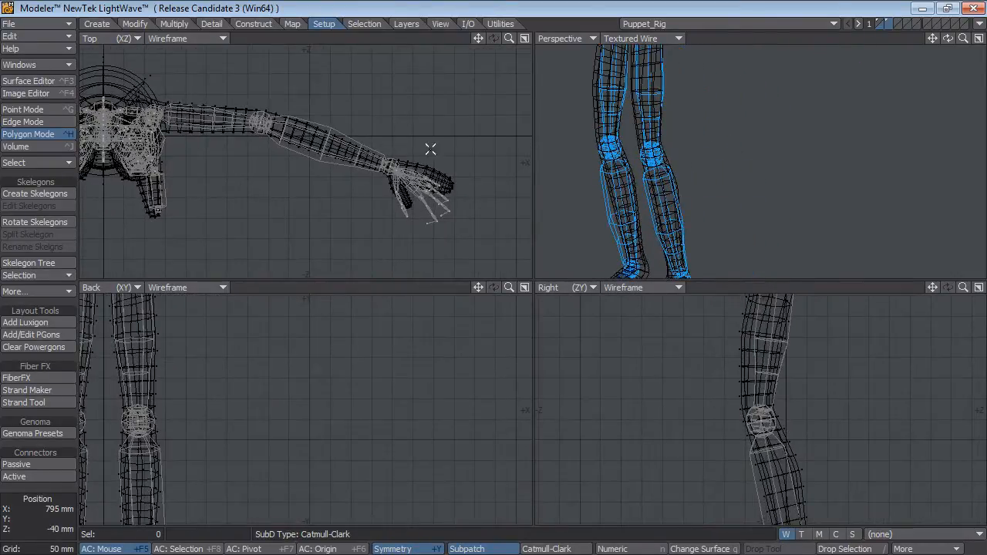
{"action": "mouse_move", "coordinate": [430, 148]}
{"action": "right_mouse_down"}
{"action": "mouse_move", "coordinate": [578, 171]}
{"action": "mouse_move", "coordinate": [428, 177]}
{"action": "right_mouse_up"}
{"action": "key", "text": "y"}
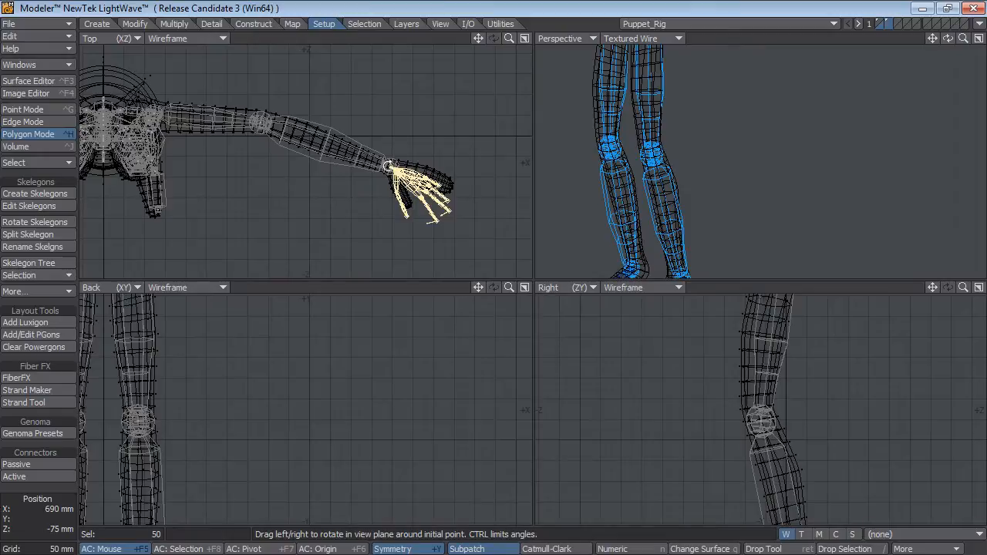
{"action": "left_click_drag", "start_coordinate": [388, 166], "coordinate": [416, 168]}
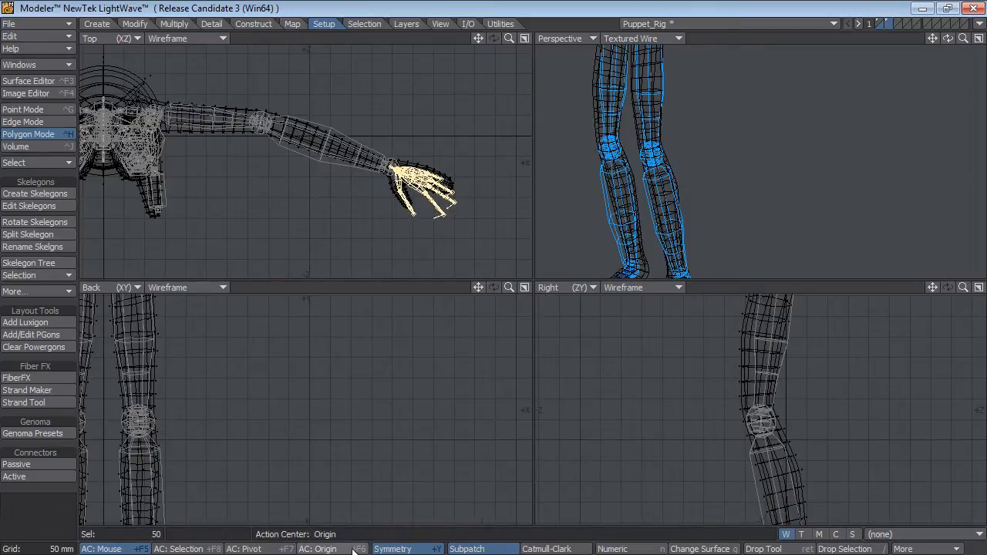
Rotate the hand skelegons upward around the wrists in the Back view and scale them down slightly from the wrists.
{"action": "left_click_drag", "start_coordinate": [304, 363], "coordinate": [335, 447], "text": "alt"}
{"action": "left_click_drag", "start_coordinate": [353, 346], "coordinate": [386, 429], "text": "alt"}
{"action": "left_click_drag", "start_coordinate": [393, 365], "coordinate": [379, 365]}
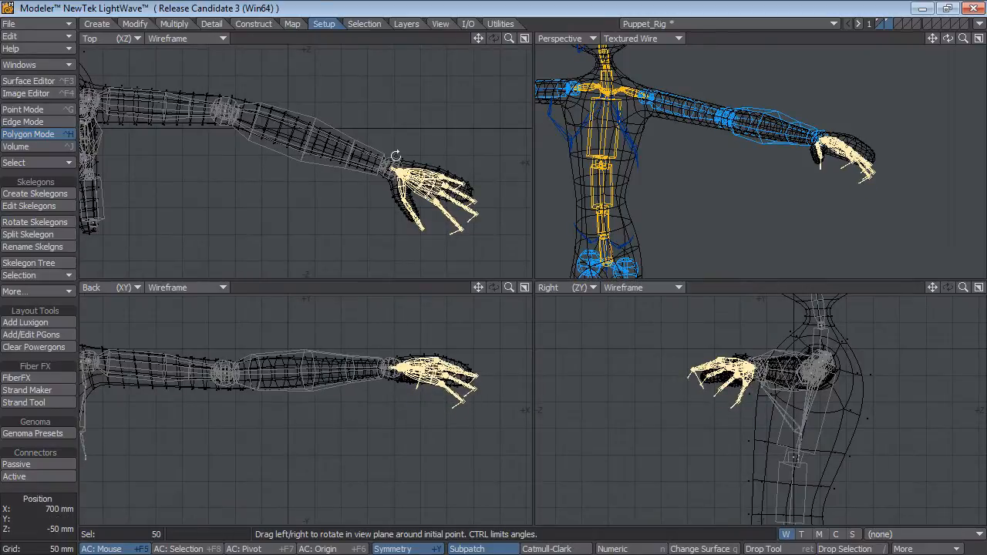
{"action": "key", "text": "shift+h"}
{"action": "left_click_drag", "start_coordinate": [393, 168], "coordinate": [388, 167]}
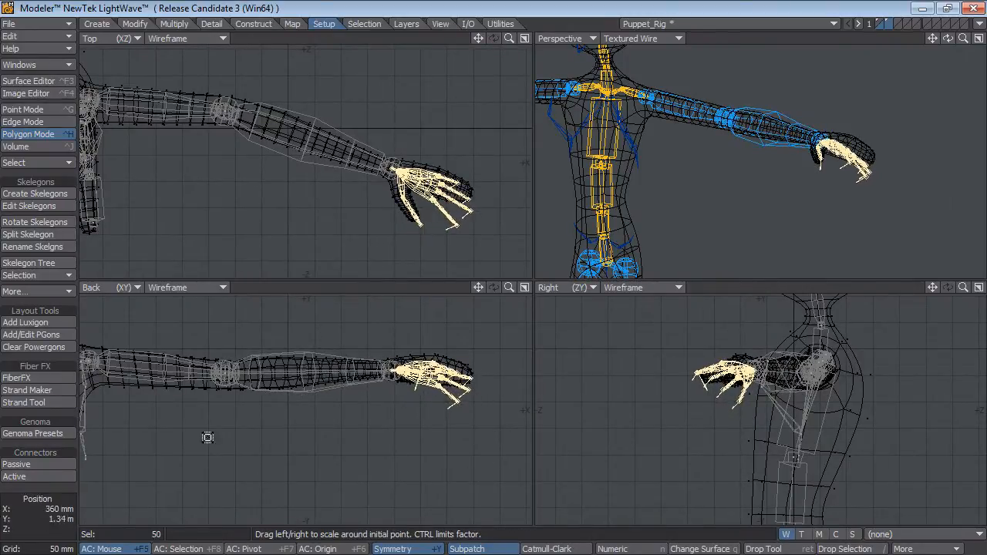
Rotate the hand skelegons slightly further upward around the wrists to level them with the puppet's hands.
{"action": "key", "text": "y"}
{"action": "left_click_drag", "start_coordinate": [392, 372], "coordinate": [388, 372]}
{"action": "left_click_drag", "start_coordinate": [879, 135], "coordinate": [743, 188], "text": "alt"}
{"action": "scroll", "coordinate": [795, 144], "scroll_direction": "up", "scroll_amount": 3}
{"action": "key", "text": "Return"}
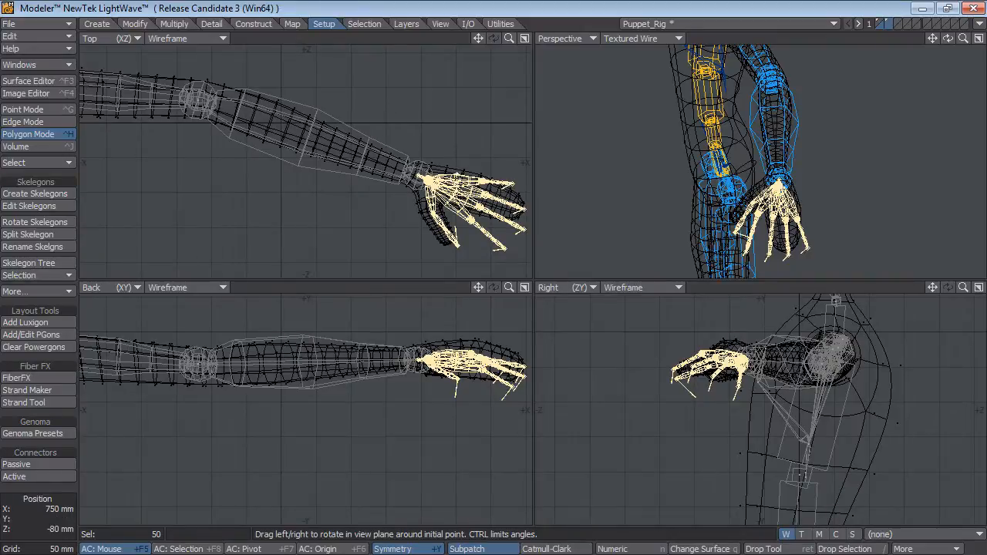
Scale the hand skelegons down from the wrists and move them -5 mm in X and 10 mm in Y.
{"action": "key", "text": "shift+h"}
{"action": "left_click_drag", "start_coordinate": [417, 175], "coordinate": [402, 176]}
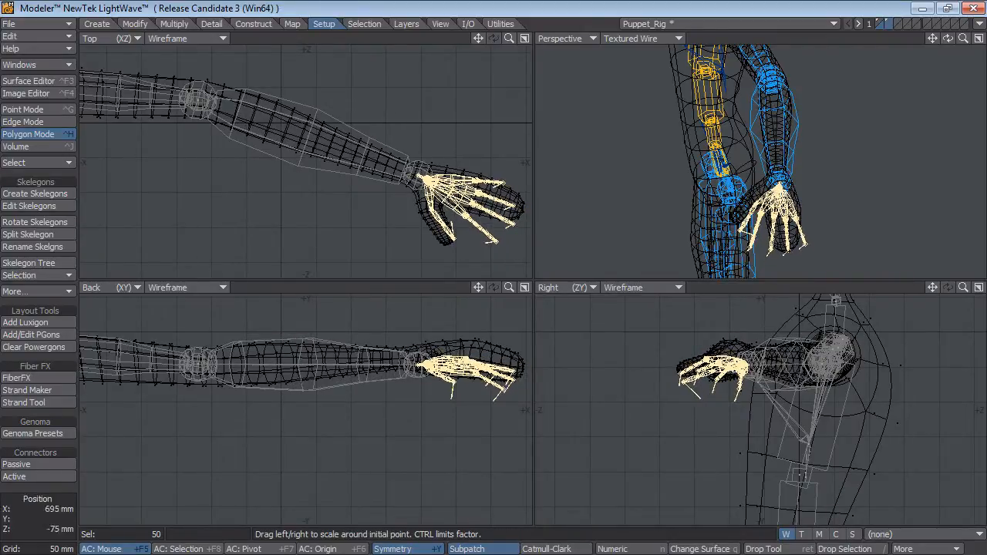
{"action": "key", "text": "t"}
{"action": "left_click_drag", "start_coordinate": [434, 424], "coordinate": [429, 412]}
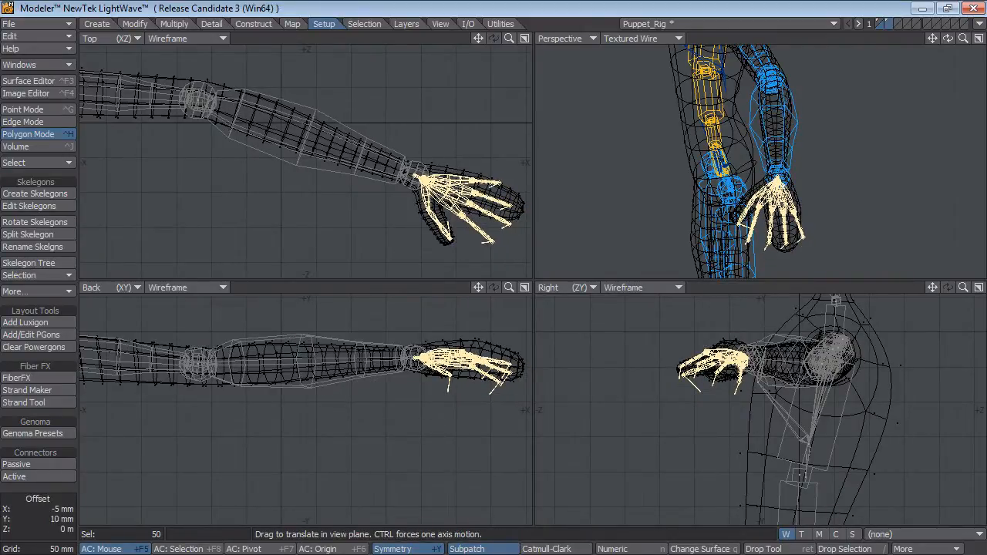
Deselect the hand skelegons.
{"action": "left_click_drag", "start_coordinate": [367, 144], "coordinate": [290, 171], "text": "ctrl+alt"}
{"action": "left_click_drag", "start_coordinate": [294, 168], "coordinate": [401, 175], "text": "alt"}
{"action": "left_click_drag", "start_coordinate": [473, 184], "coordinate": [401, 185], "text": "alt"}
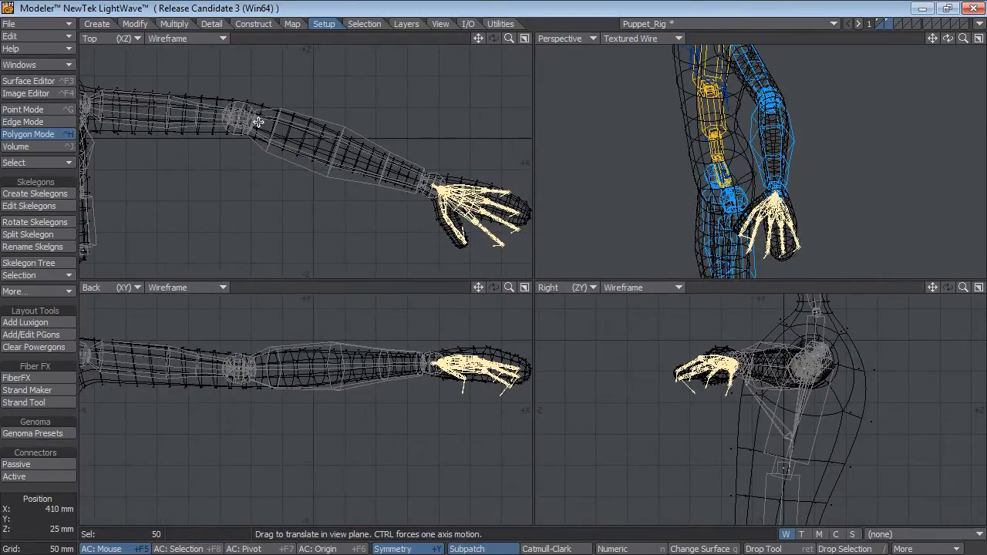
{"action": "left_click_drag", "start_coordinate": [287, 205], "coordinate": [217, 209], "text": "ctrl+alt"}
{"action": "left_click_drag", "start_coordinate": [203, 408], "coordinate": [219, 366], "text": "ctrl+alt"}
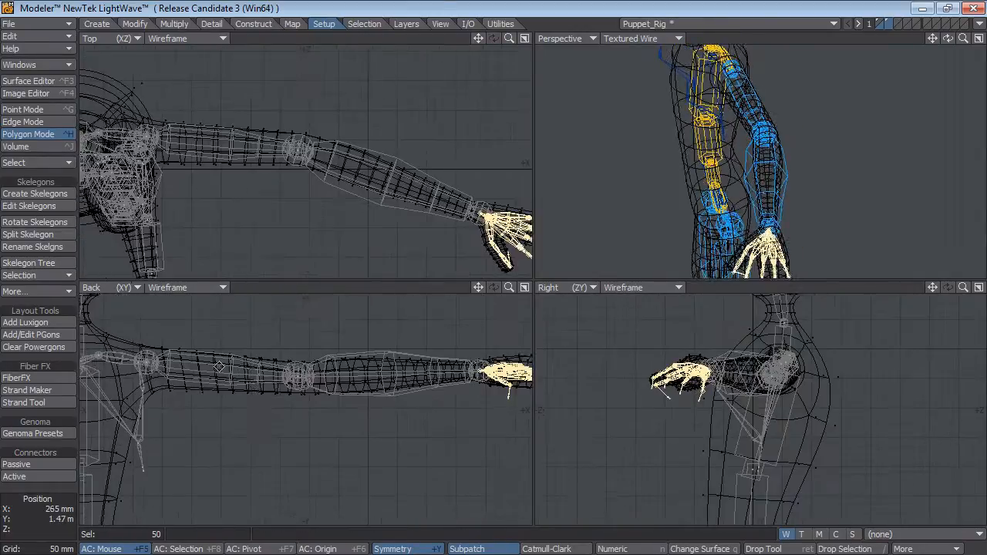
{"action": "key", "text": "g"}
{"action": "left_click", "coordinate": [16, 476]}
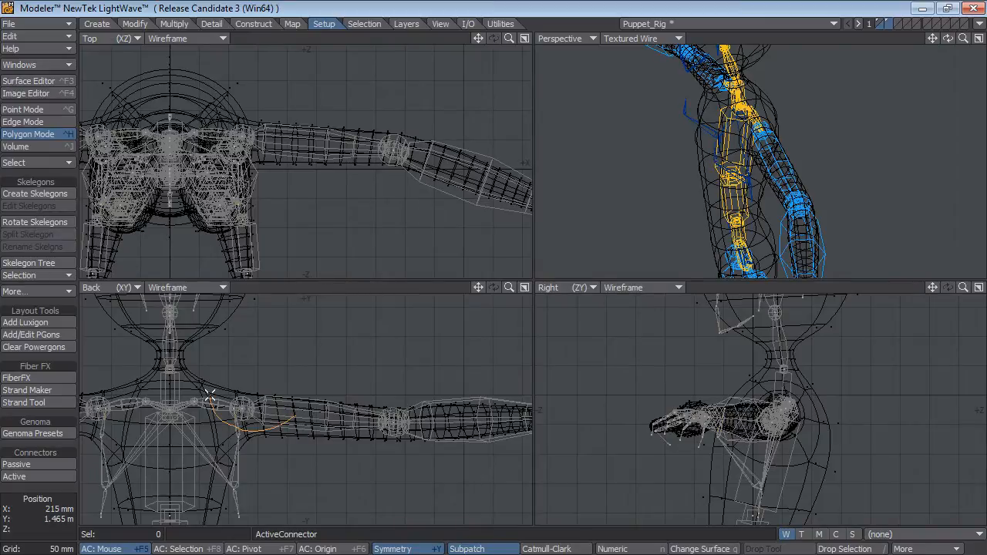
{"action": "key", "text": "space"}
{"action": "key", "text": "space"}
{"action": "key", "text": "space"}
{"action": "key", "text": "space"}
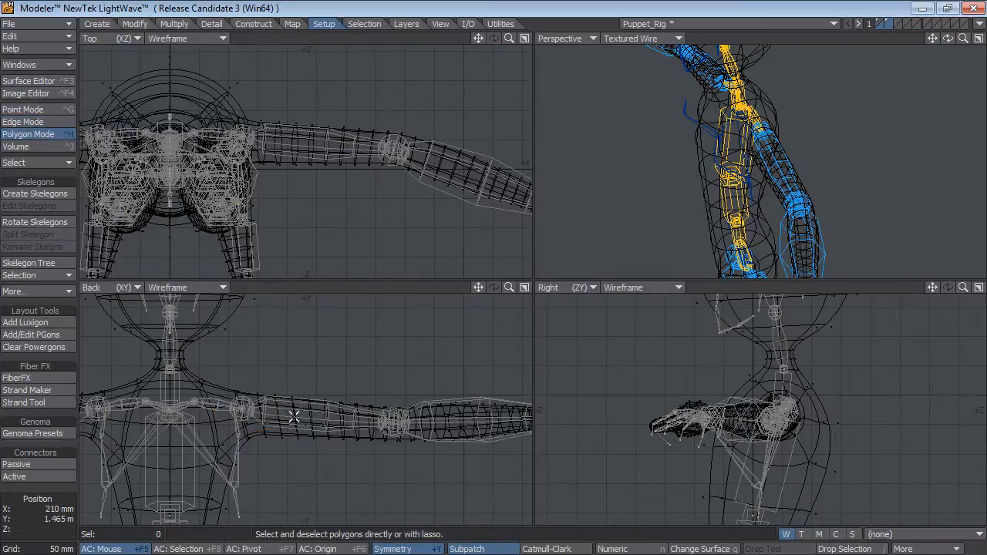
Maximize the Back view on the upper torso and set its display style to Color Wireframe.
{"action": "left_click_drag", "start_coordinate": [290, 451], "coordinate": [394, 432], "text": "alt"}
{"action": "key", "text": "KP_0"}
{"action": "key", "text": "a"}
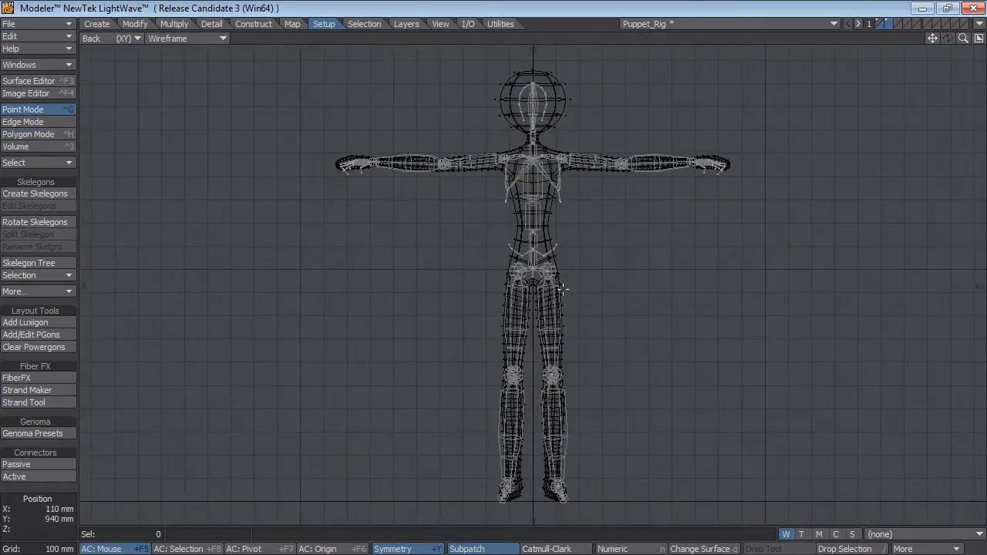
{"action": "left_click_drag", "start_coordinate": [578, 187], "coordinate": [619, 381], "text": "ctrl+alt"}
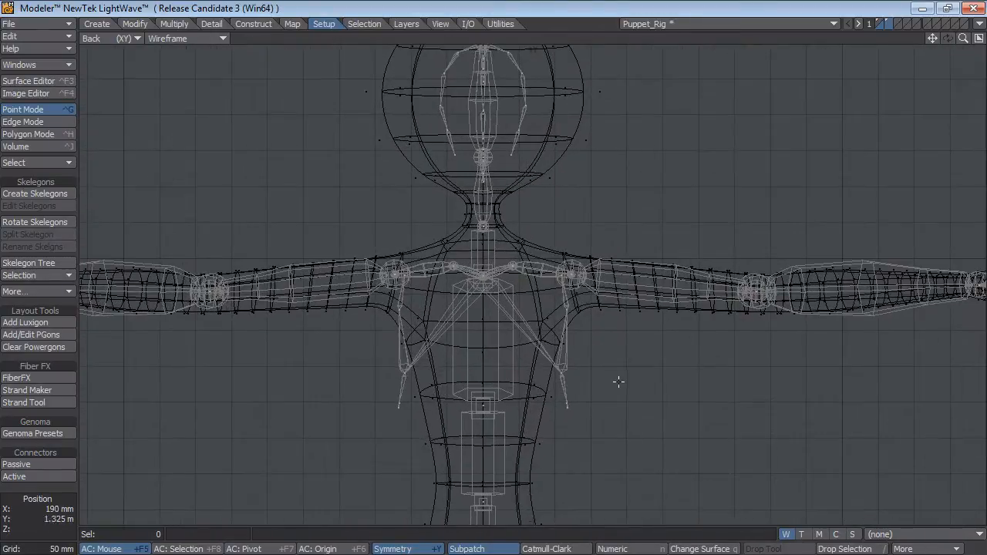
{"action": "key", "text": "t"}
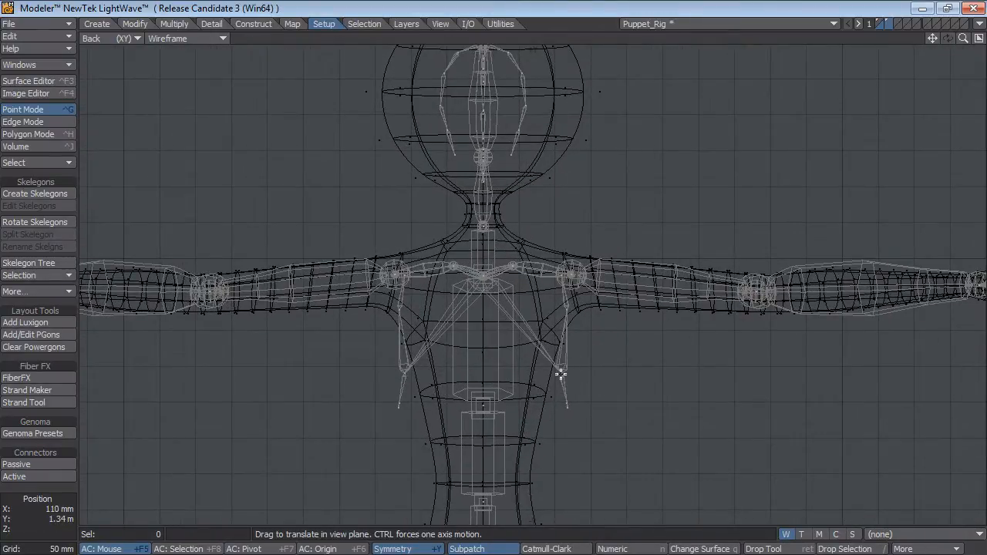
{"action": "left_click", "coordinate": [183, 39]}
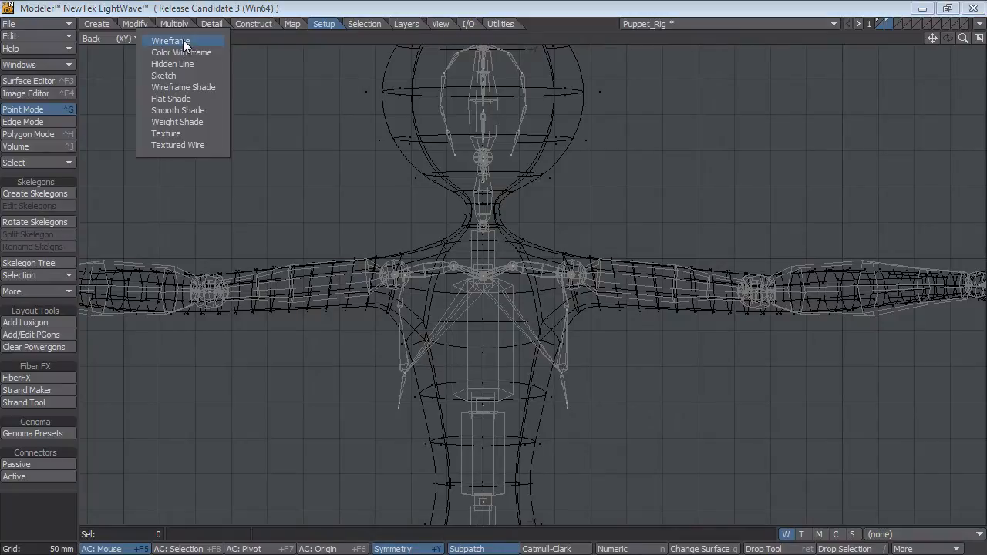
{"action": "left_click", "coordinate": [196, 54]}
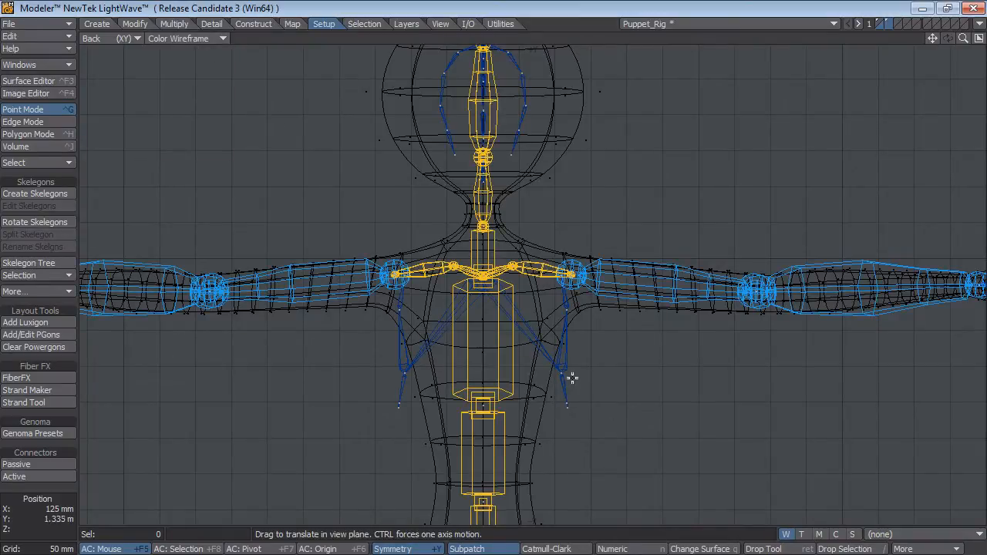
Select the blue skelegons hanging below the shoulders at both armpits and move them inward into the torso.
{"action": "key", "text": "space"}
{"action": "key", "text": "space"}
{"action": "key", "text": "space"}
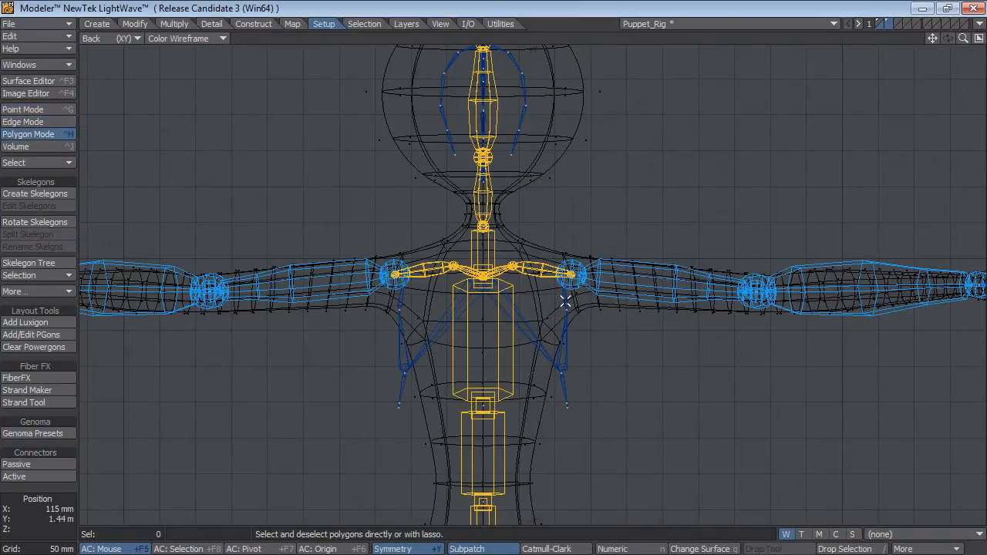
{"action": "left_click", "coordinate": [561, 337]}
{"action": "left_click", "coordinate": [566, 386]}
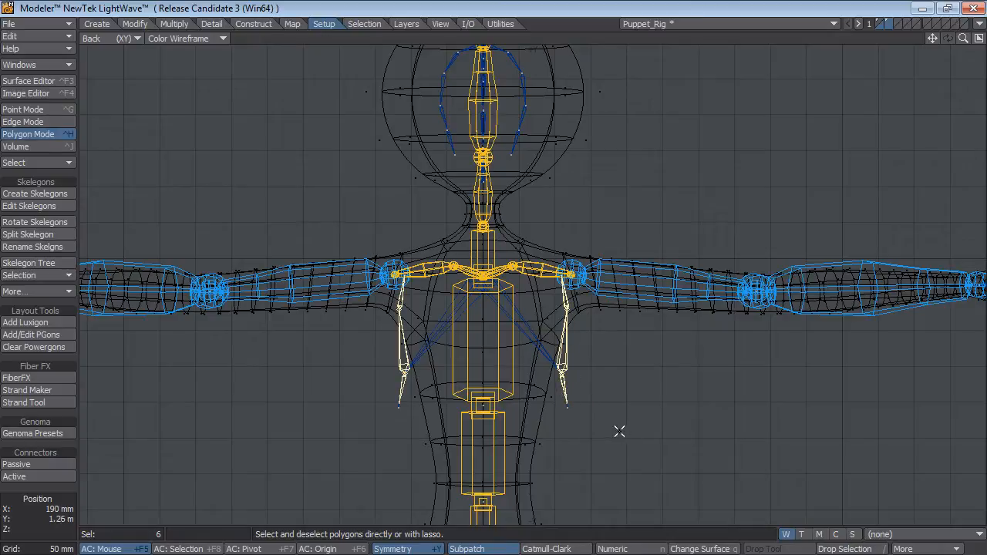
{"action": "key", "text": "t"}
{"action": "left_click_drag", "start_coordinate": [637, 442], "coordinate": [612, 451]}
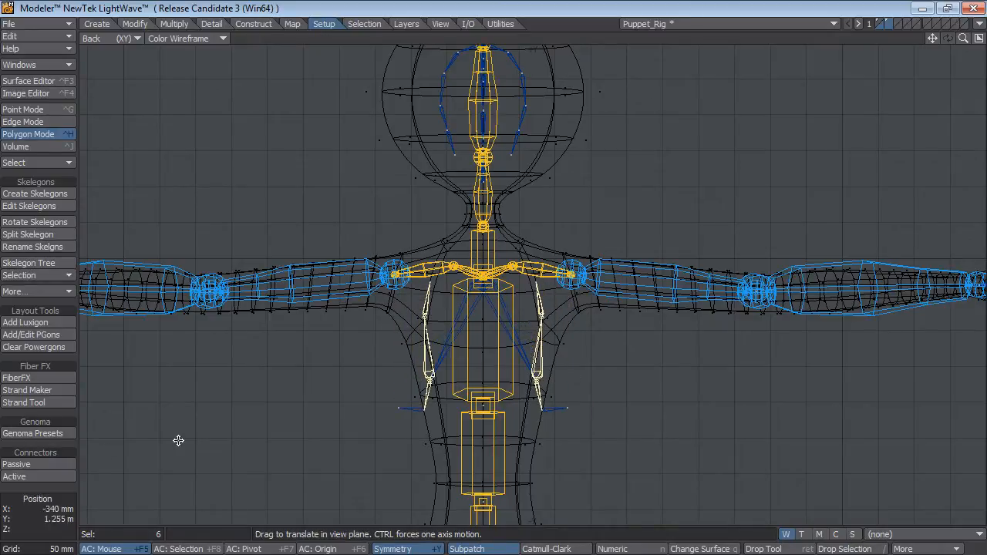
Deselect the side chest skelegons and reposition their lower end, middle and top points to follow the sides of the torso mesh.
{"action": "left_click", "coordinate": [34, 501]}
{"action": "left_click", "coordinate": [33, 501]}
{"action": "key", "text": "t"}
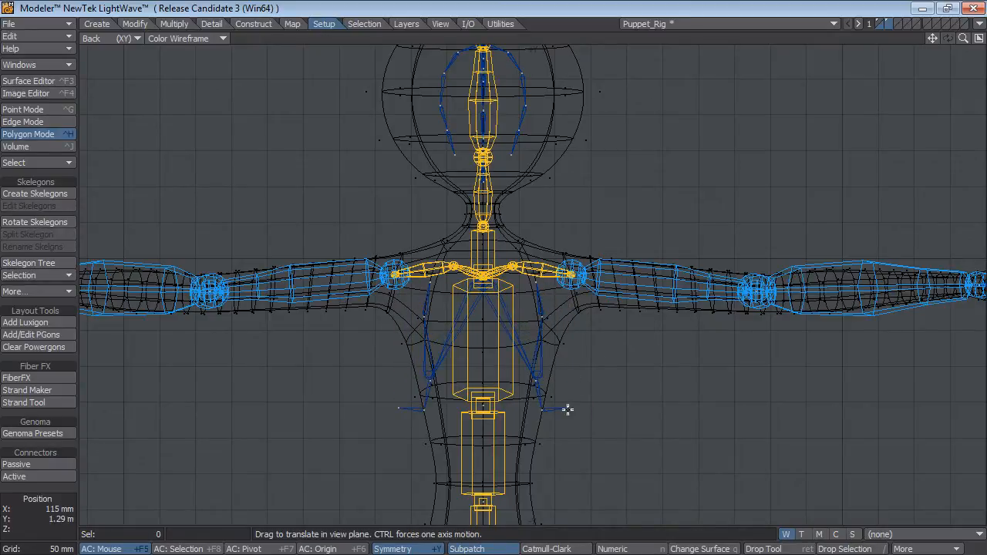
{"action": "left_click_drag", "start_coordinate": [567, 409], "coordinate": [539, 417]}
{"action": "left_click_drag", "start_coordinate": [542, 316], "coordinate": [550, 348]}
{"action": "left_click_drag", "start_coordinate": [538, 282], "coordinate": [545, 304]}
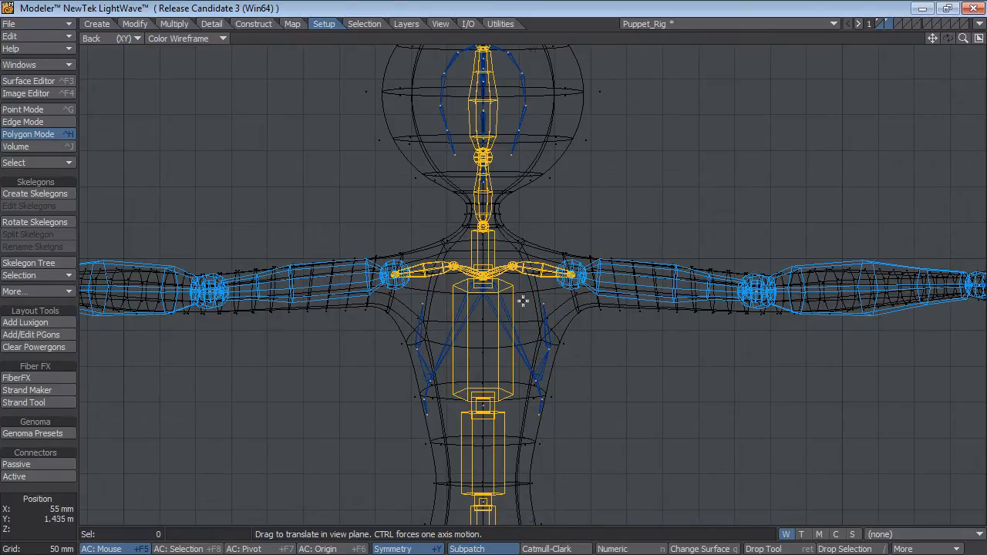
Restore the four-view layout and move the front points of the chest skelegons backward inside the torso in the Right view.
{"action": "left_click_drag", "start_coordinate": [546, 133], "coordinate": [541, 200], "text": "alt"}
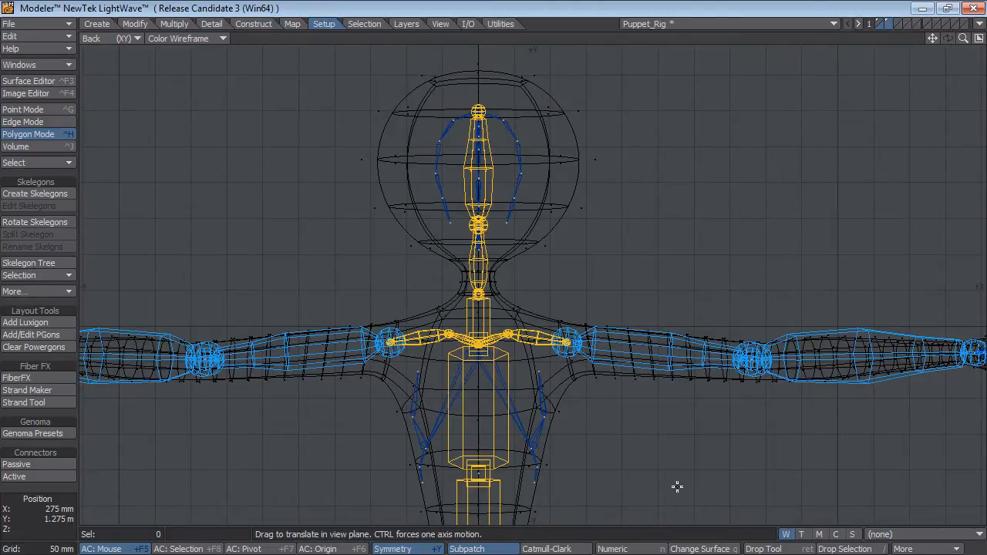
{"action": "key", "text": "0"}
{"action": "left_click_drag", "start_coordinate": [821, 448], "coordinate": [781, 310], "text": "alt"}
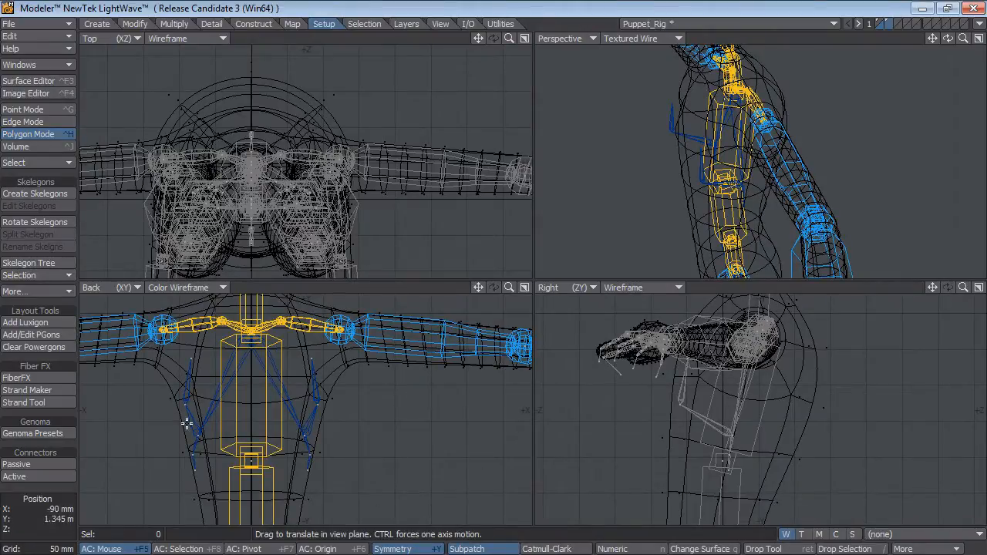
{"action": "left_click_drag", "start_coordinate": [748, 165], "coordinate": [697, 182], "text": "alt"}
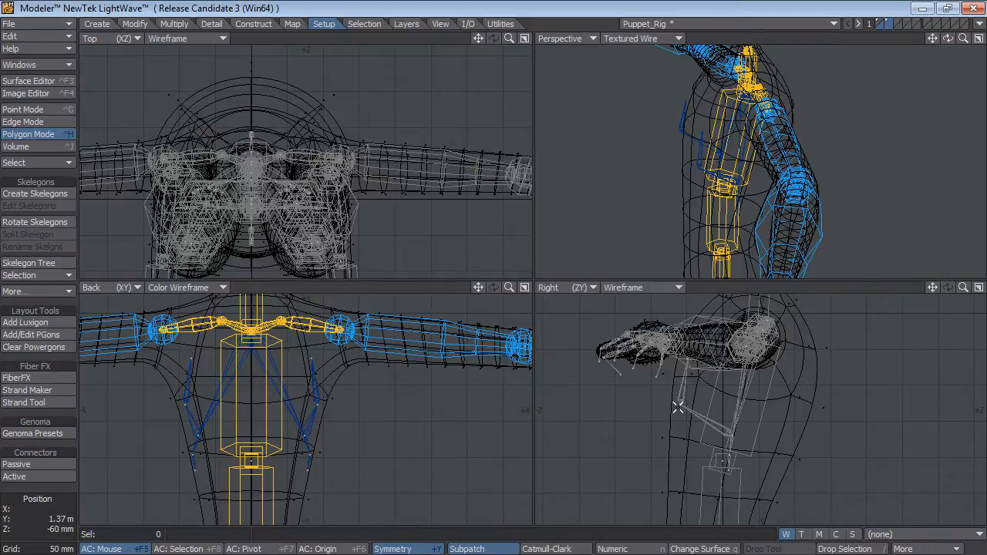
{"action": "key", "text": "t"}
{"action": "left_click_drag", "start_coordinate": [680, 406], "coordinate": [689, 357]}
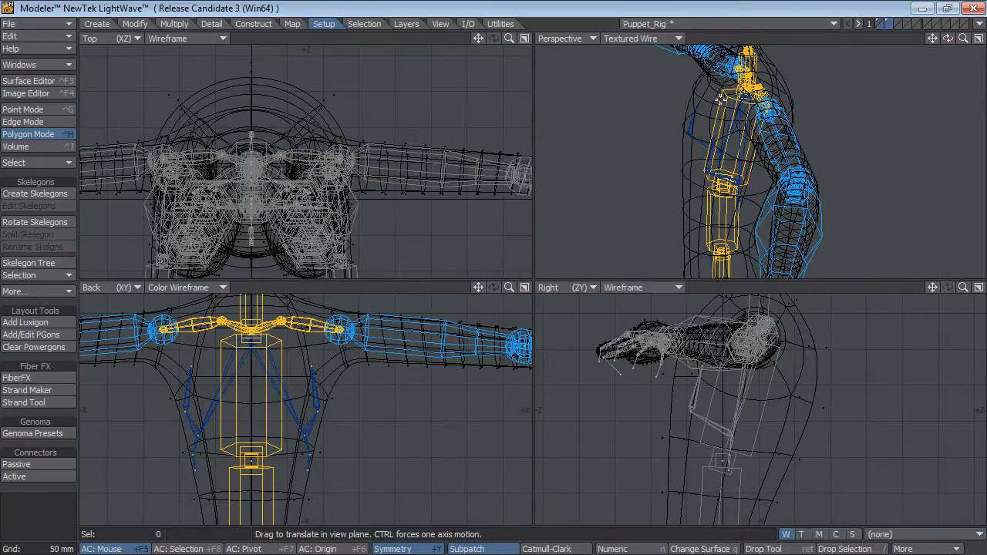
Select all the head skelegon points in Point mode and move them down 35 mm.
{"action": "left_click_drag", "start_coordinate": [733, 178], "coordinate": [657, 154], "text": "alt"}
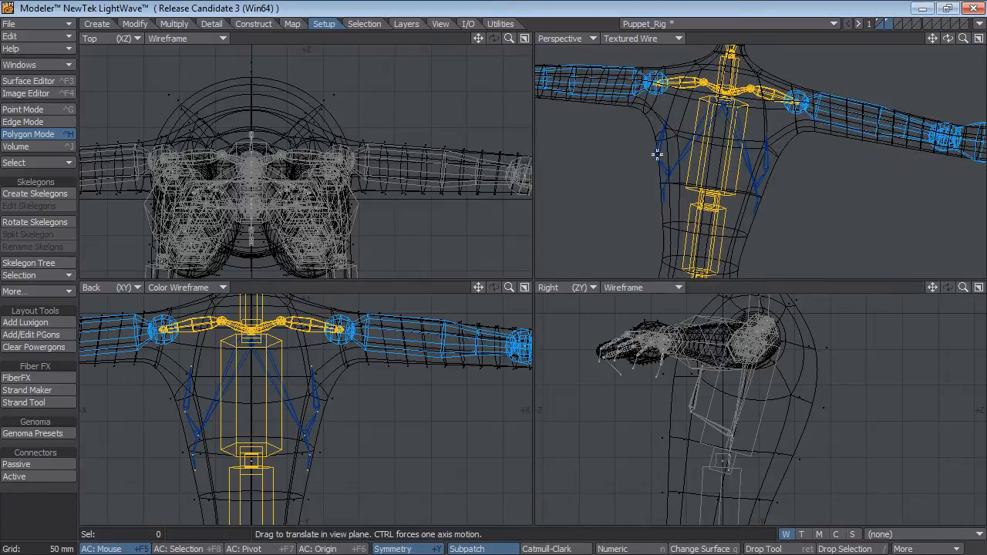
{"action": "left_click_drag", "start_coordinate": [771, 168], "coordinate": [714, 157], "text": "alt"}
{"action": "left_click_drag", "start_coordinate": [707, 193], "coordinate": [730, 178], "text": "alt"}
{"action": "left_click_drag", "start_coordinate": [744, 135], "coordinate": [747, 259], "text": "alt+shift"}
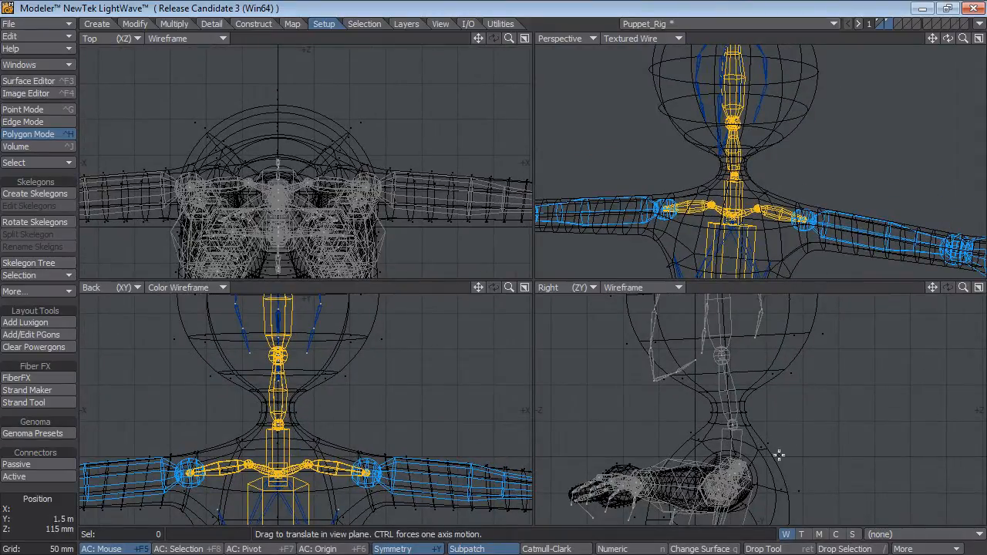
{"action": "scroll", "coordinate": [771, 454], "scroll_direction": "down", "scroll_amount": 2}
{"action": "left_click_drag", "start_coordinate": [744, 419], "coordinate": [755, 469], "text": "alt+shift"}
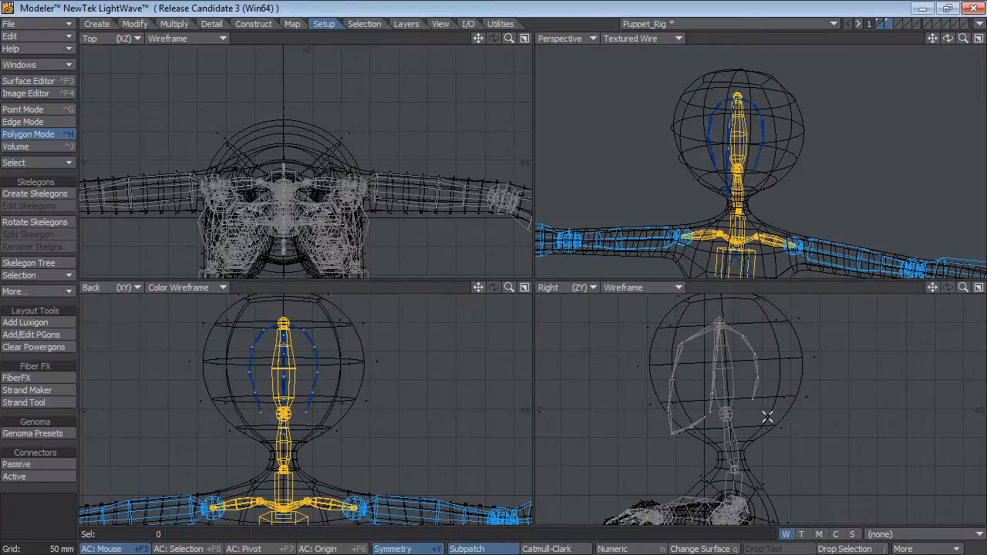
{"action": "key", "text": "ctrl+g"}
{"action": "mouse_move", "coordinate": [767, 416]}
{"action": "right_mouse_down"}
{"action": "mouse_move", "coordinate": [641, 262]}
{"action": "mouse_move", "coordinate": [938, 418]}
{"action": "right_mouse_up"}
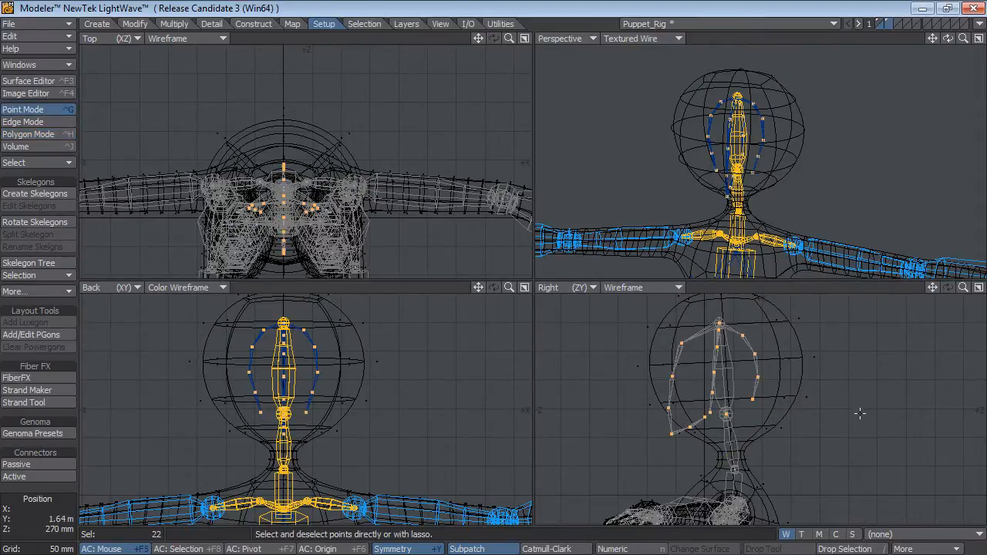
{"action": "key", "text": "t"}
{"action": "left_click_drag", "start_coordinate": [859, 413], "coordinate": [860, 434]}
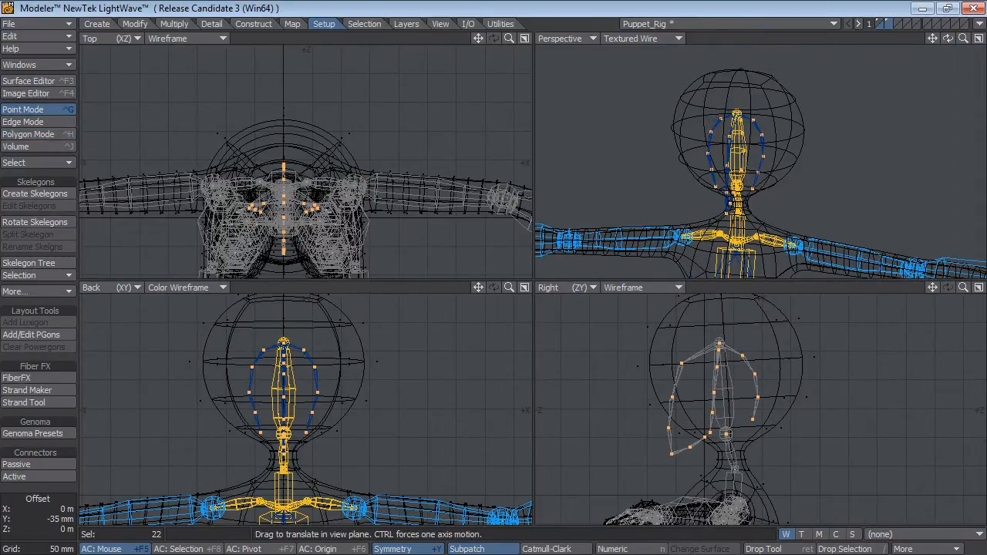
Move the neck's base joint point -5 mm in Y and -5 mm in Z, with the head points deselected.
{"action": "double_click", "coordinate": [78, 537]}
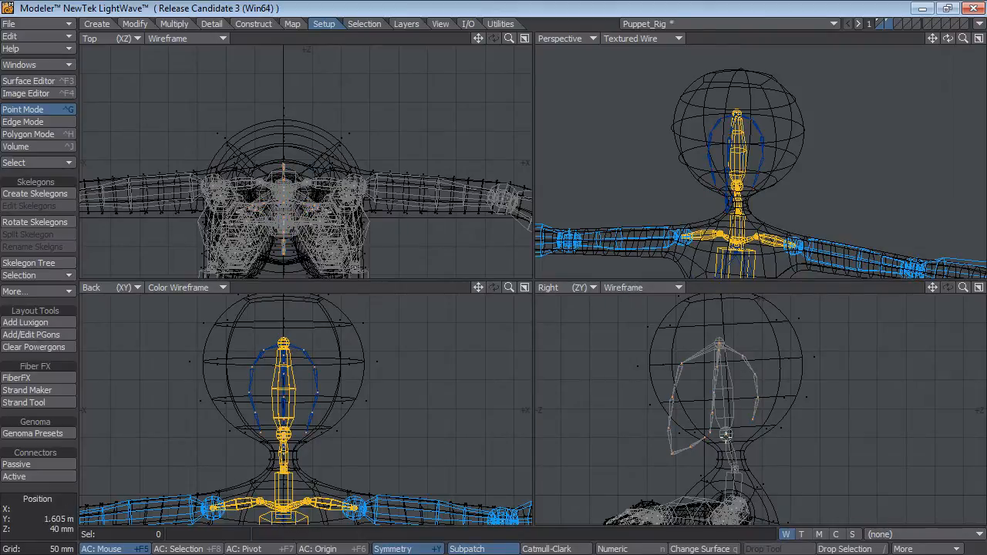
{"action": "left_click_drag", "start_coordinate": [714, 472], "coordinate": [793, 473]}
{"action": "key", "text": "t"}
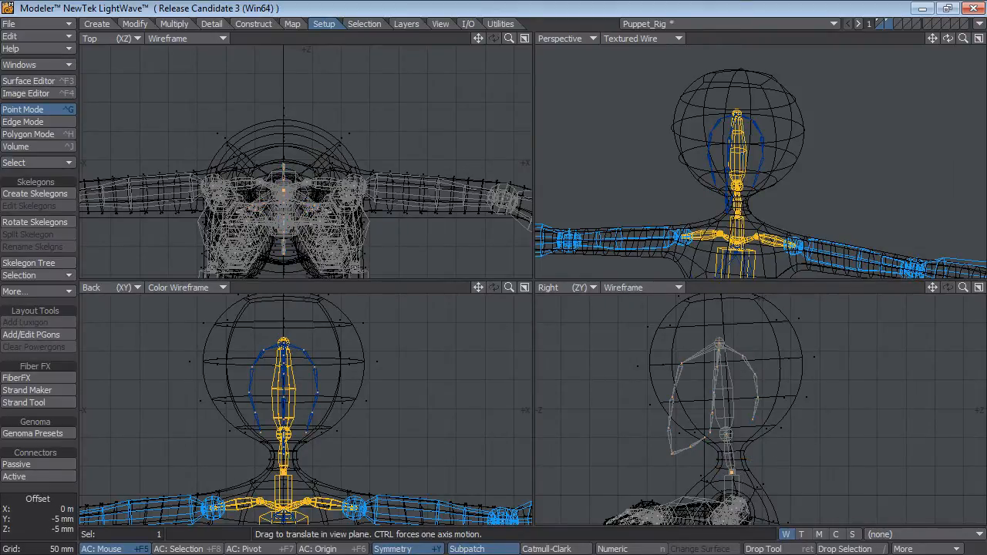
{"action": "left_click", "coordinate": [39, 513]}
{"action": "left_click", "coordinate": [38, 513]}
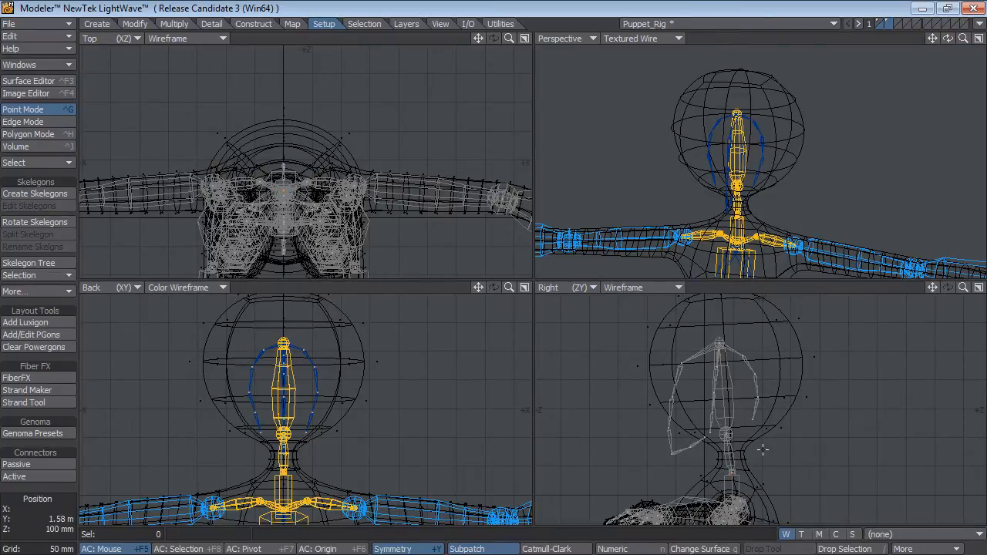
Select the head skelegon points, scale them up from the head's base joint and rotate them slightly backward in the Right view.
{"action": "right_click_drag", "start_coordinate": [758, 438], "coordinate": [914, 408]}
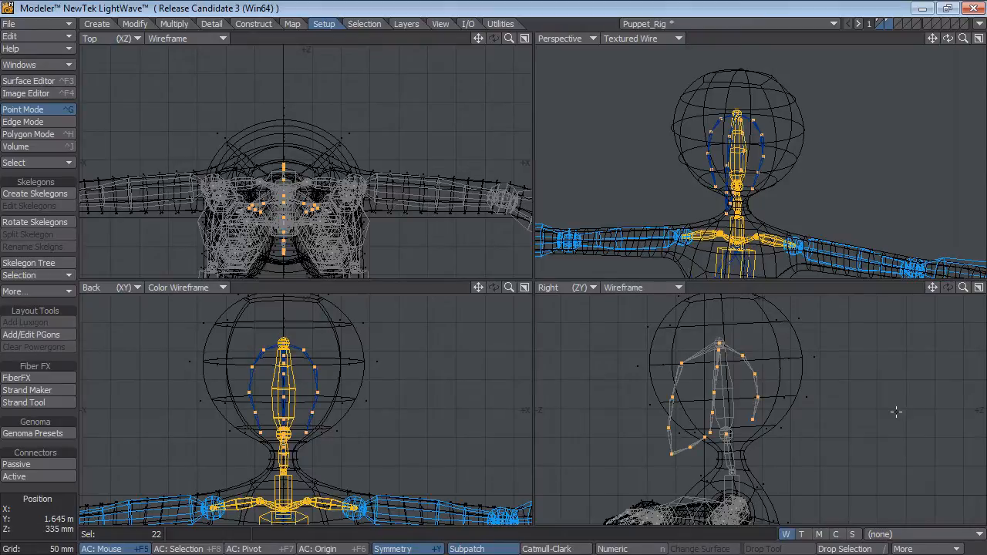
{"action": "key", "text": "shift+h"}
{"action": "left_click_drag", "start_coordinate": [725, 434], "coordinate": [754, 438]}
{"action": "left_click", "coordinate": [15, 524]}
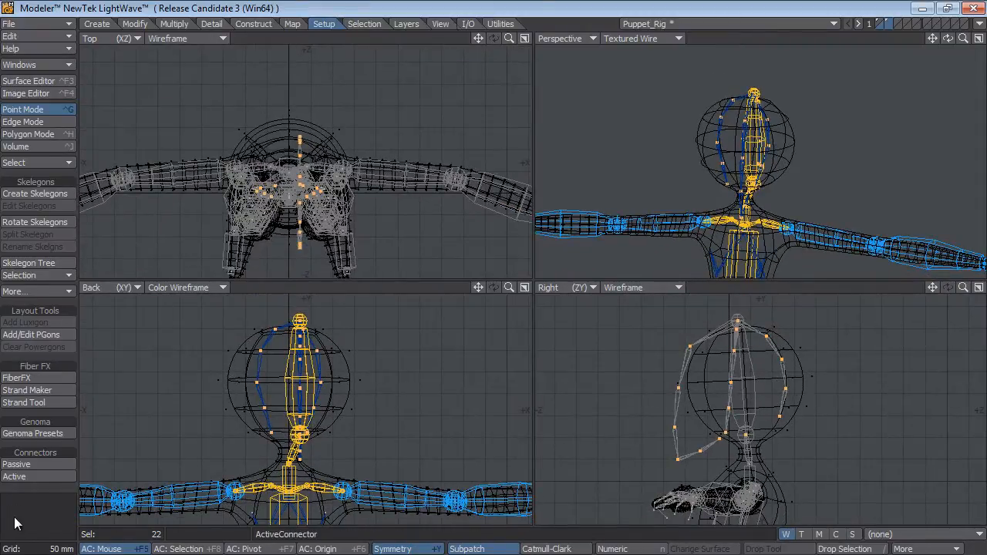
{"action": "key", "text": "y"}
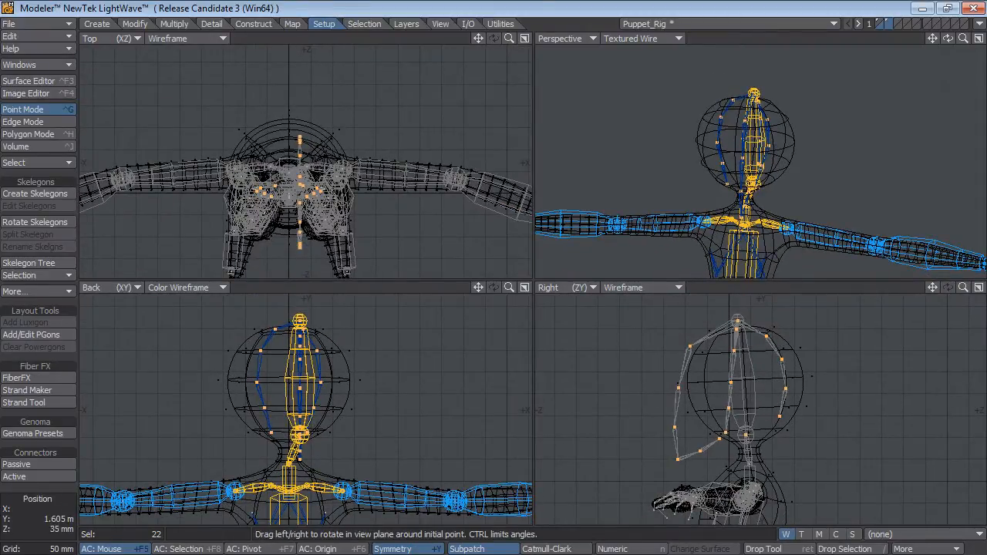
{"action": "left_click_drag", "start_coordinate": [746, 434], "coordinate": [747, 434]}
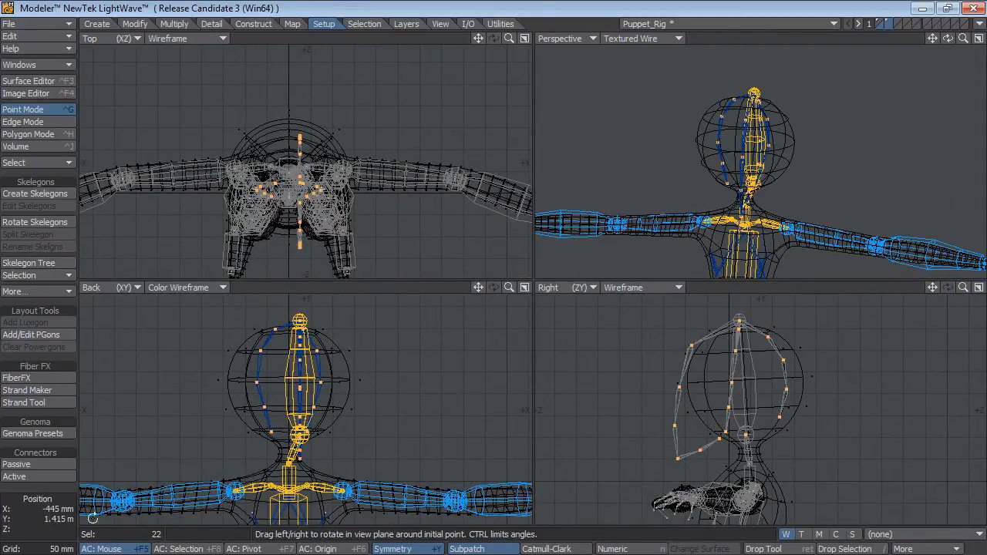
{"action": "left_click", "coordinate": [41, 524]}
{"action": "left_click", "coordinate": [40, 524]}
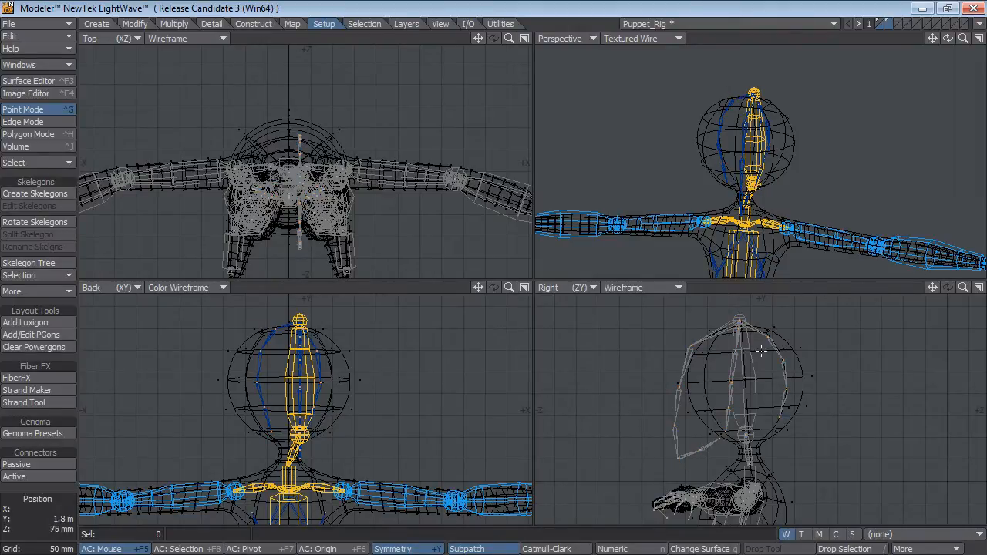
Move the rear head skelegon points toward the back of the head mesh and set the Right view to Color Wireframe.
{"action": "right_click_drag", "start_coordinate": [760, 351], "coordinate": [775, 456]}
{"action": "key", "text": "t"}
{"action": "left_click_drag", "start_coordinate": [825, 434], "coordinate": [787, 426]}
{"action": "left_click", "coordinate": [650, 290]}
{"action": "left_click", "coordinate": [651, 302]}
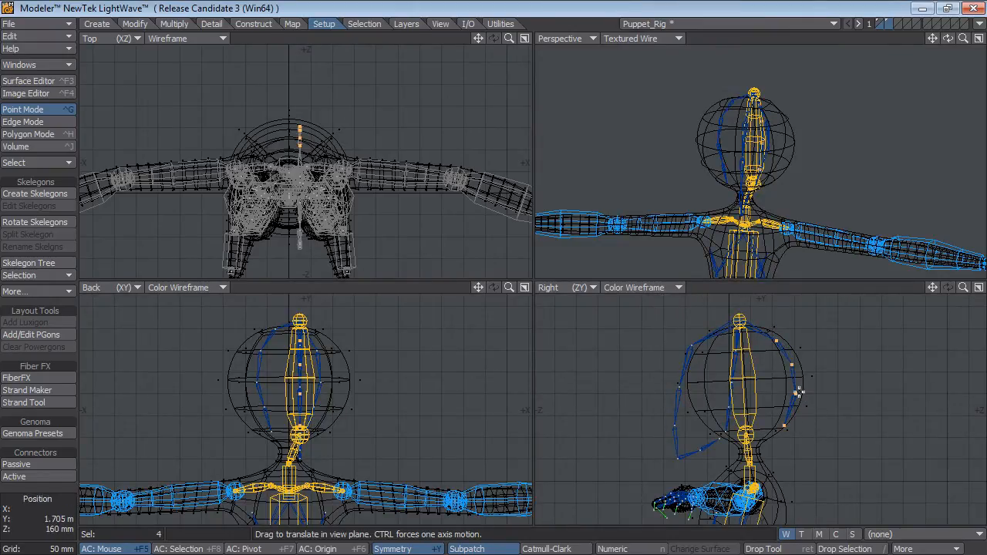
Adjust the selected rear head skelegon points along the back of the head mesh, then clear the selection.
{"action": "left_click_drag", "start_coordinate": [797, 392], "coordinate": [782, 425]}
{"action": "left_click", "coordinate": [44, 502]}
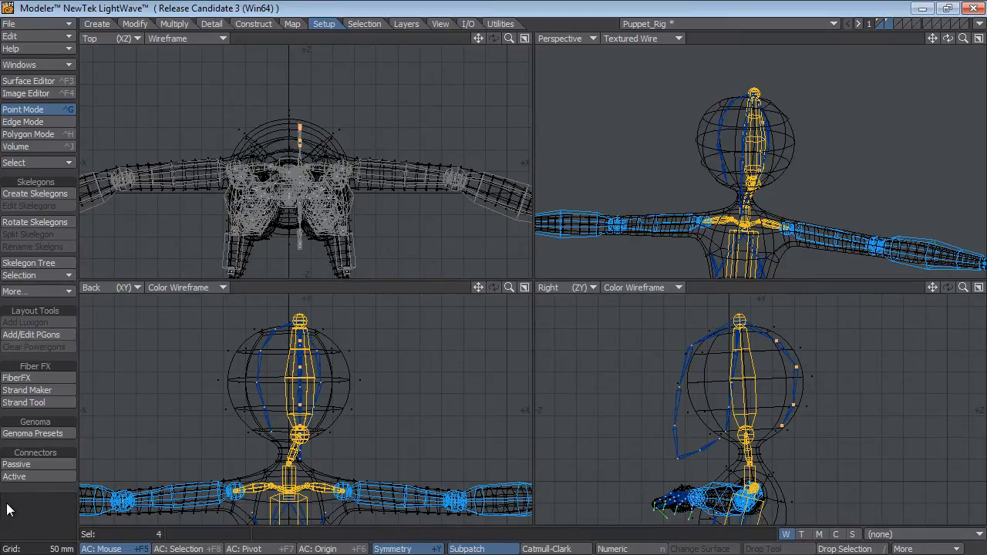
{"action": "left_click", "coordinate": [44, 502]}
Drag the front head skelegon points one by one toward the face and chin outline in the Right view.
{"action": "key", "text": "t"}
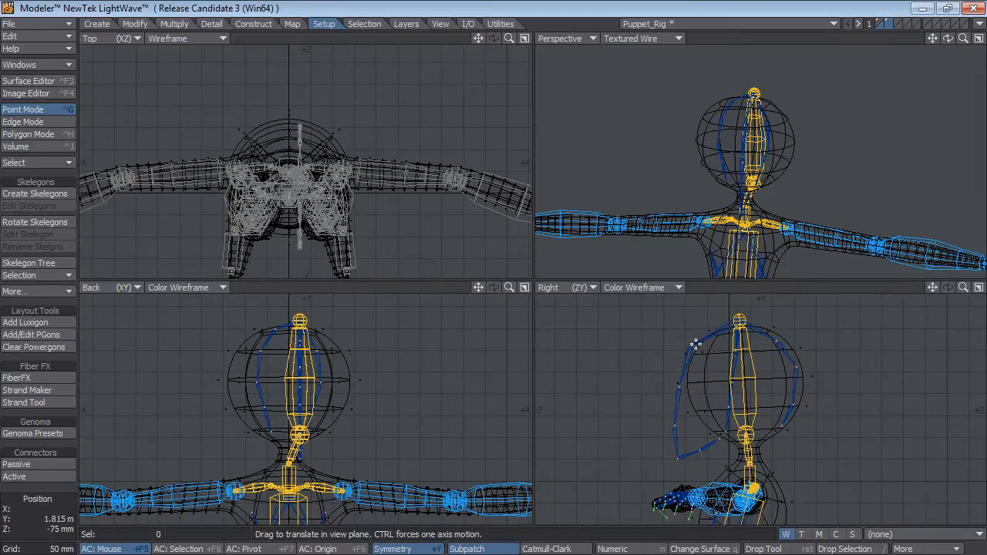
{"action": "left_click_drag", "start_coordinate": [693, 346], "coordinate": [707, 342]}
{"action": "left_click_drag", "start_coordinate": [679, 388], "coordinate": [693, 376]}
{"action": "left_click_drag", "start_coordinate": [674, 425], "coordinate": [696, 398]}
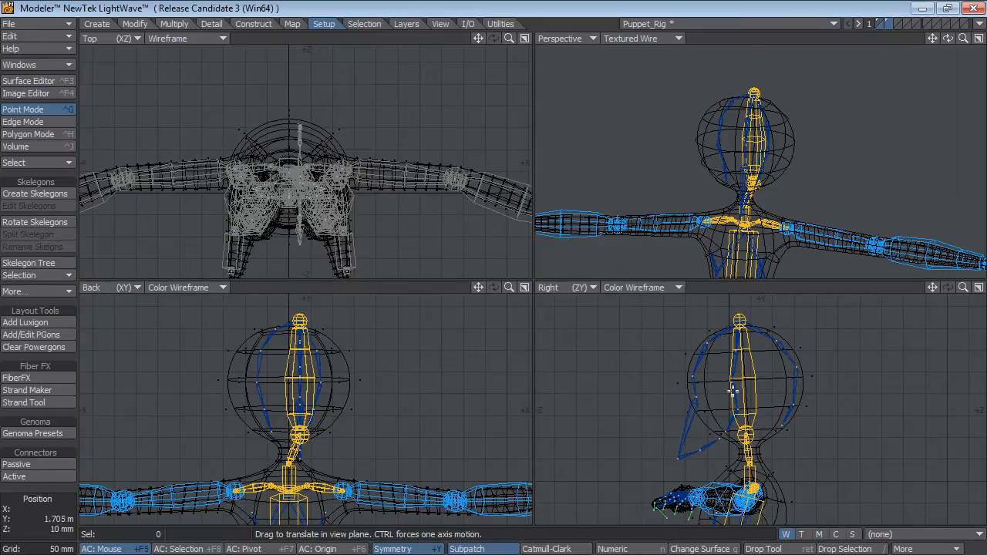
{"action": "left_click_drag", "start_coordinate": [725, 432], "coordinate": [734, 428]}
{"action": "left_click_drag", "start_coordinate": [720, 439], "coordinate": [718, 429]}
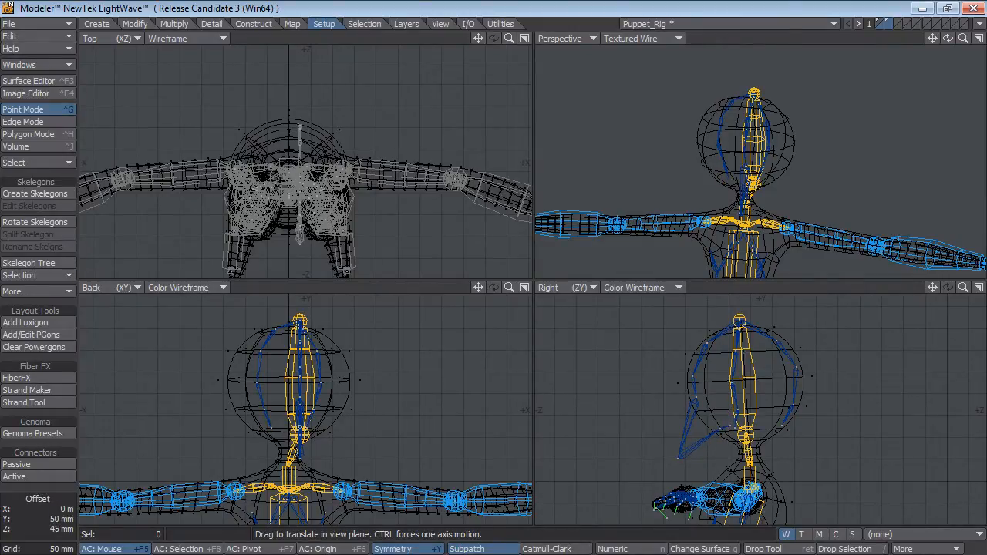
{"action": "left_click_drag", "start_coordinate": [680, 460], "coordinate": [711, 432]}
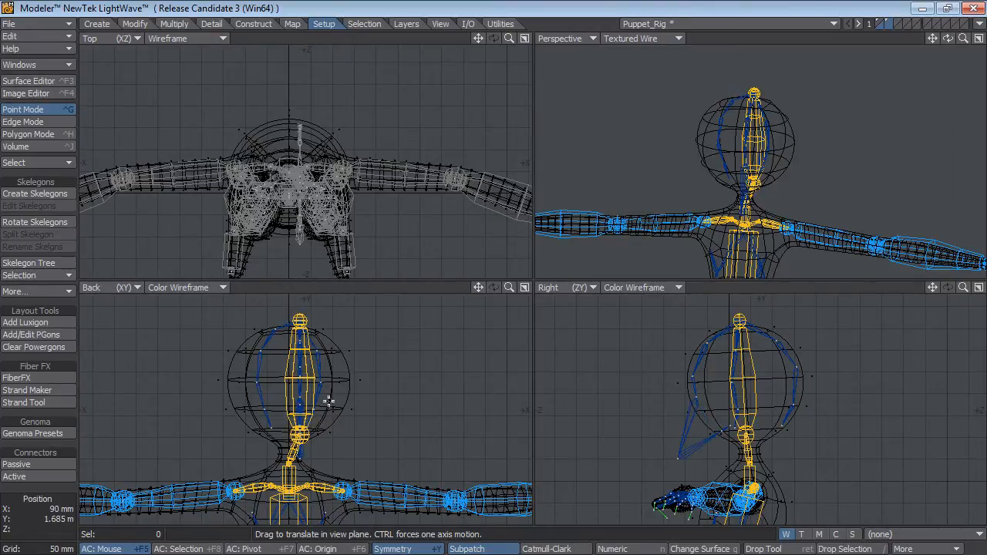
Undo the individual head point moves along with the earlier scaling and rotation of the head skelegons.
{"action": "key", "text": "ctrl+z"}
{"action": "key", "text": "ctrl+z"}
{"action": "key", "text": "ctrl+z"}
{"action": "key", "text": "ctrl+z"}
{"action": "key", "text": "ctrl+z"}
{"action": "key", "text": "ctrl+z"}
{"action": "key", "text": "ctrl+z"}
{"action": "key", "text": "ctrl+z"}
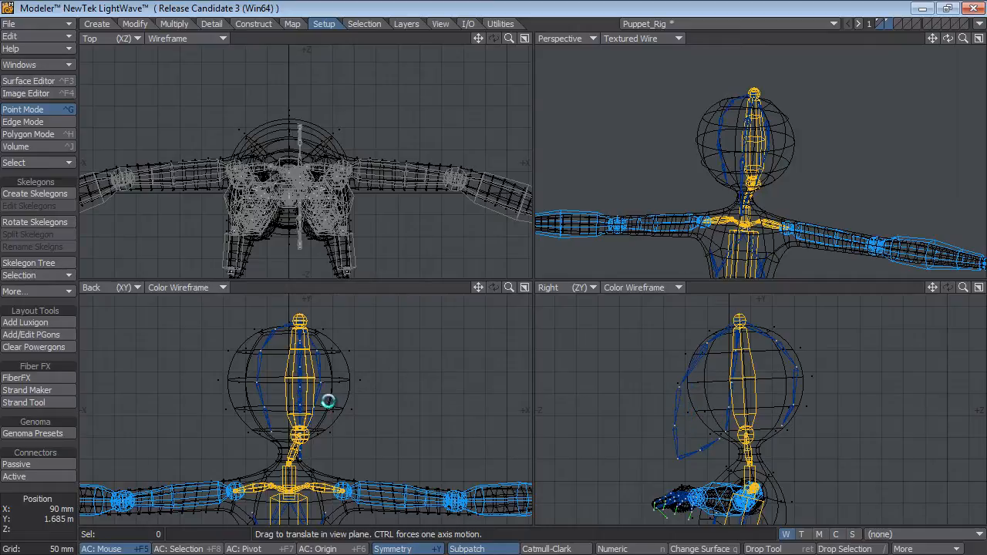
{"action": "key", "text": "ctrl+z"}
{"action": "key", "text": "ctrl+z"}
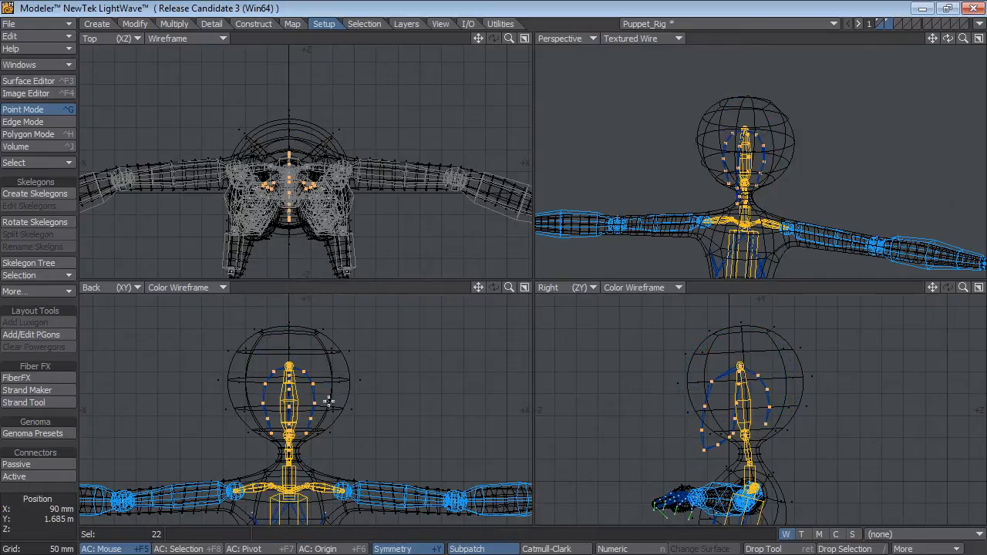
Reselect the head skelegon points without the head's base joint, move them 80 mm in Y and 10 mm in Z, and deselect them.
{"action": "left_click", "coordinate": [34, 514]}
{"action": "left_click", "coordinate": [33, 514]}
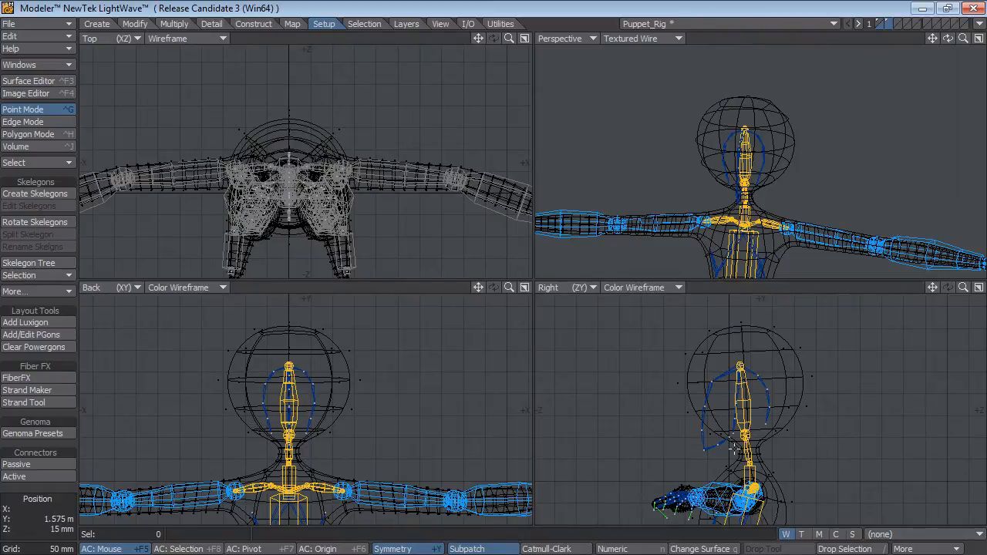
{"action": "right_click_drag", "start_coordinate": [699, 458], "coordinate": [667, 372]}
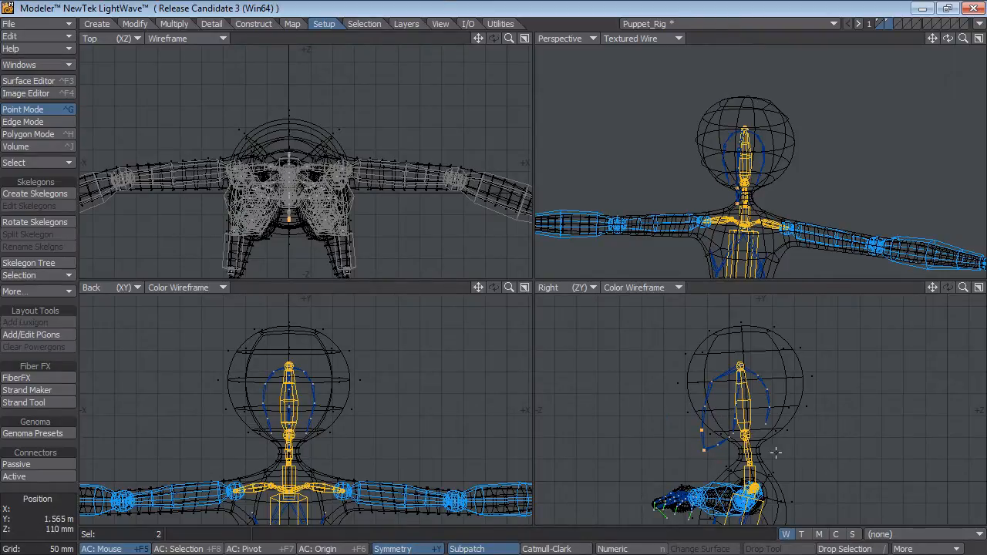
{"action": "mouse_move", "coordinate": [760, 422]}
{"action": "right_mouse_down"}
{"action": "mouse_move", "coordinate": [756, 359]}
{"action": "mouse_move", "coordinate": [694, 399]}
{"action": "mouse_move", "coordinate": [701, 480]}
{"action": "mouse_move", "coordinate": [706, 427]}
{"action": "right_mouse_up"}
{"action": "right_click_drag", "start_coordinate": [738, 378], "coordinate": [731, 438]}
{"action": "mouse_move", "coordinate": [701, 473]}
{"action": "right_mouse_down"}
{"action": "mouse_move", "coordinate": [820, 435]}
{"action": "mouse_move", "coordinate": [721, 462]}
{"action": "right_mouse_up"}
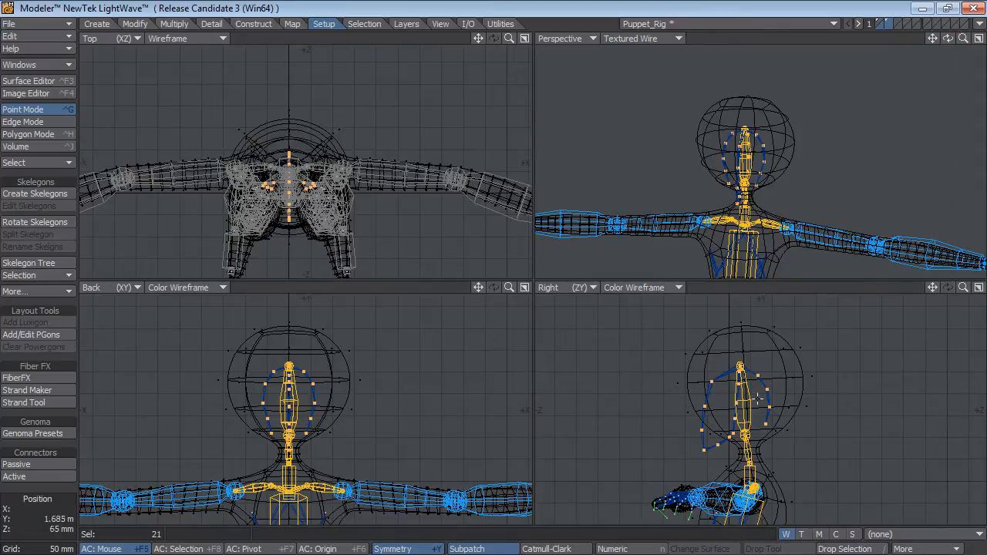
{"action": "key", "text": "t"}
{"action": "left_click_drag", "start_coordinate": [758, 397], "coordinate": [762, 360]}
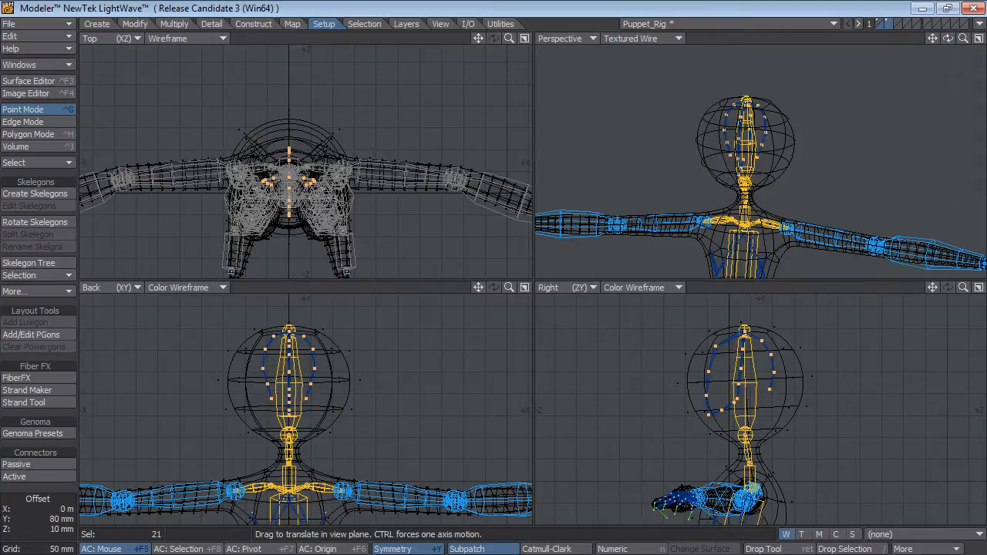
{"action": "left_click", "coordinate": [25, 517]}
{"action": "left_click", "coordinate": [24, 517]}
Drag the four rear head skelegon points onto the back outline of the head mesh in an enlarged Right view.
{"action": "left_click_drag", "start_coordinate": [772, 424], "coordinate": [764, 444], "text": "alt"}
{"action": "left_click_drag", "start_coordinate": [764, 443], "coordinate": [833, 341], "text": "ctrl+alt"}
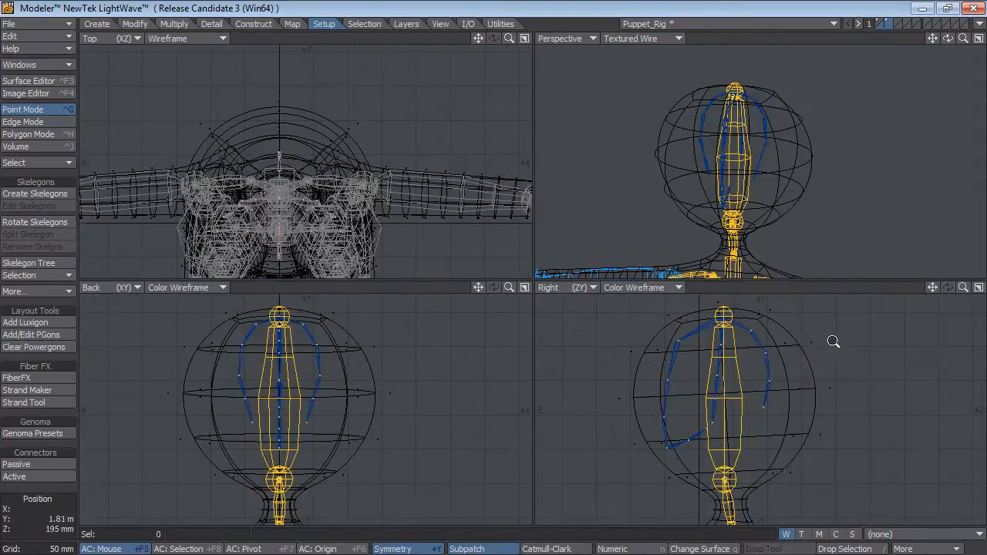
{"action": "key", "text": "KP_0"}
{"action": "left_click_drag", "start_coordinate": [452, 307], "coordinate": [518, 351], "text": "ctrl+alt"}
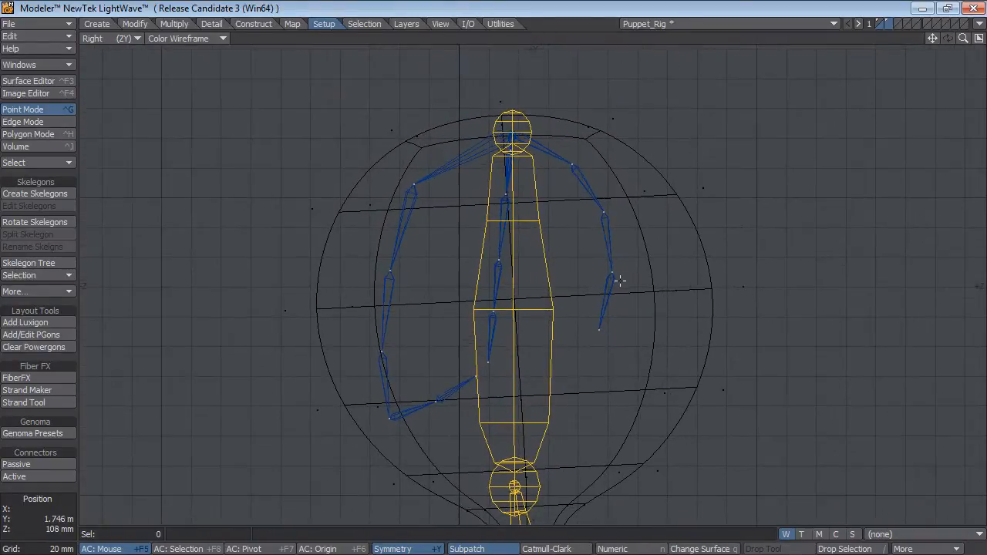
{"action": "key", "text": "t"}
{"action": "left_click_drag", "start_coordinate": [573, 164], "coordinate": [596, 149]}
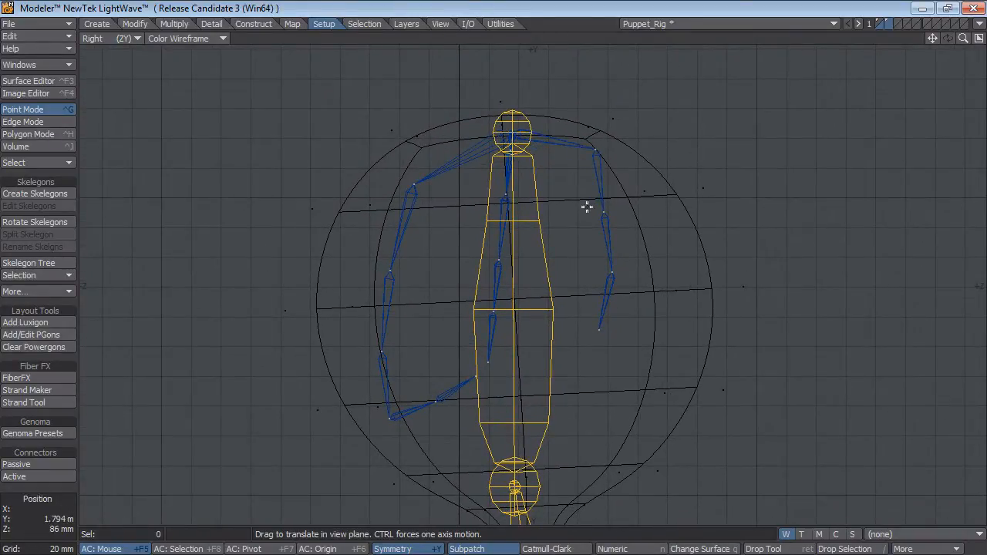
{"action": "left_click_drag", "start_coordinate": [604, 213], "coordinate": [667, 170]}
{"action": "left_click_drag", "start_coordinate": [610, 269], "coordinate": [691, 337]}
{"action": "left_click_drag", "start_coordinate": [596, 330], "coordinate": [609, 474]}
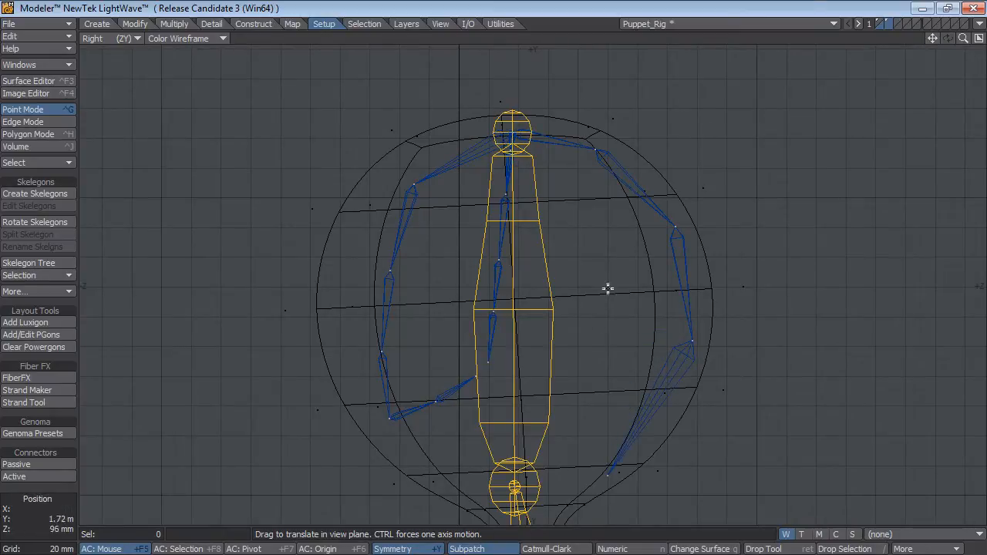
Drag the front head skelegon points onto the forehead, face and chin outline, and lower the jaw points to the head's underside.
{"action": "left_click_drag", "start_coordinate": [414, 185], "coordinate": [379, 179]}
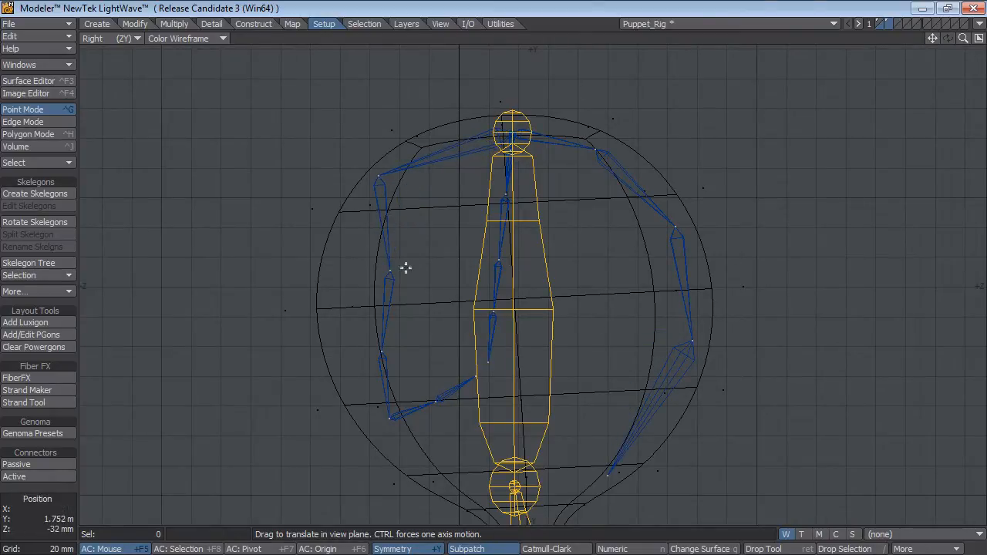
{"action": "left_click_drag", "start_coordinate": [390, 273], "coordinate": [333, 283]}
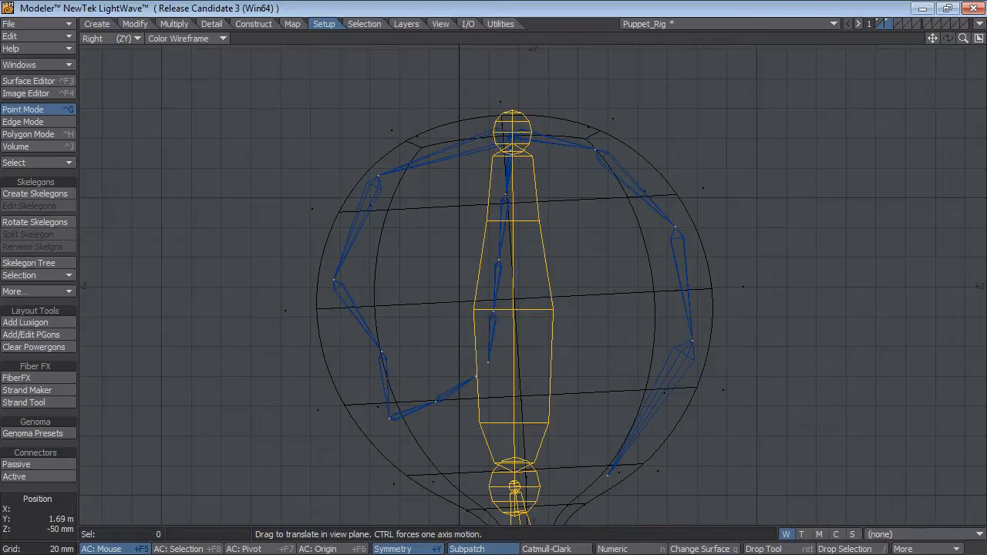
{"action": "left_click_drag", "start_coordinate": [384, 360], "coordinate": [427, 491]}
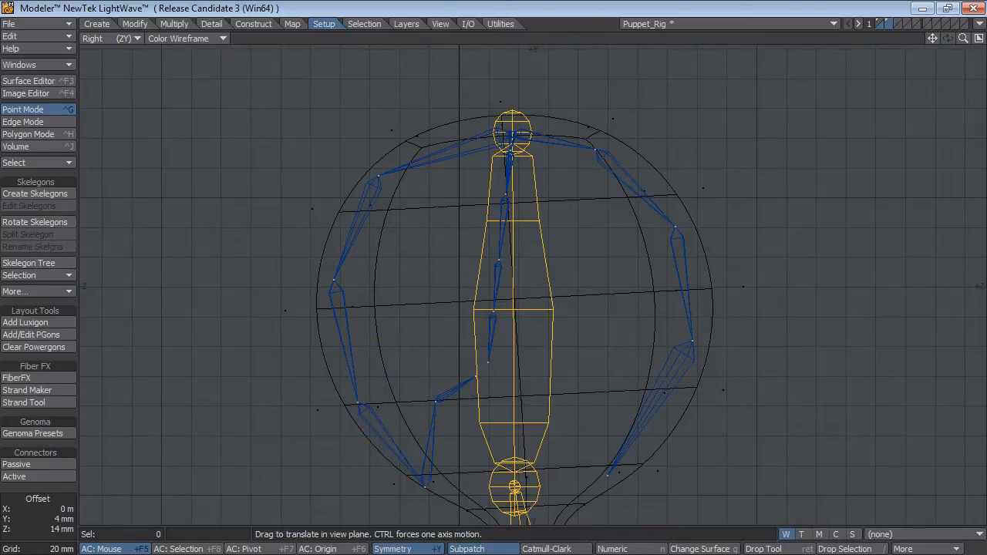
{"action": "left_click_drag", "start_coordinate": [439, 402], "coordinate": [463, 473]}
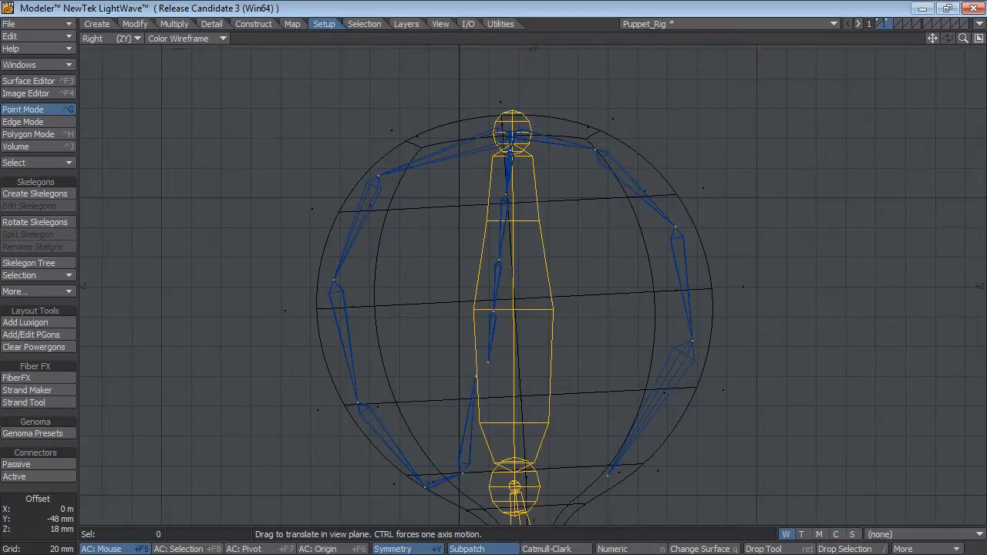
{"action": "left_click_drag", "start_coordinate": [473, 378], "coordinate": [502, 434]}
Return to the four-view layout and drag the side head skelegon points outward onto the head mesh's sides in the Back view.
{"action": "key", "text": "0"}
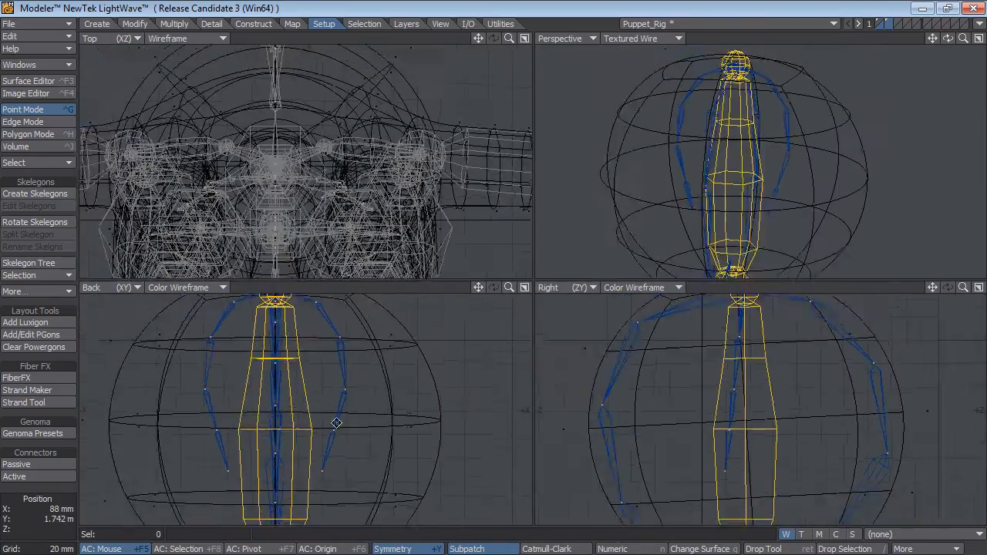
{"action": "scroll", "coordinate": [337, 420], "scroll_direction": "down", "scroll_amount": 2}
{"action": "key", "text": "ctrl+t"}
{"action": "left_click_drag", "start_coordinate": [326, 399], "coordinate": [357, 401]}
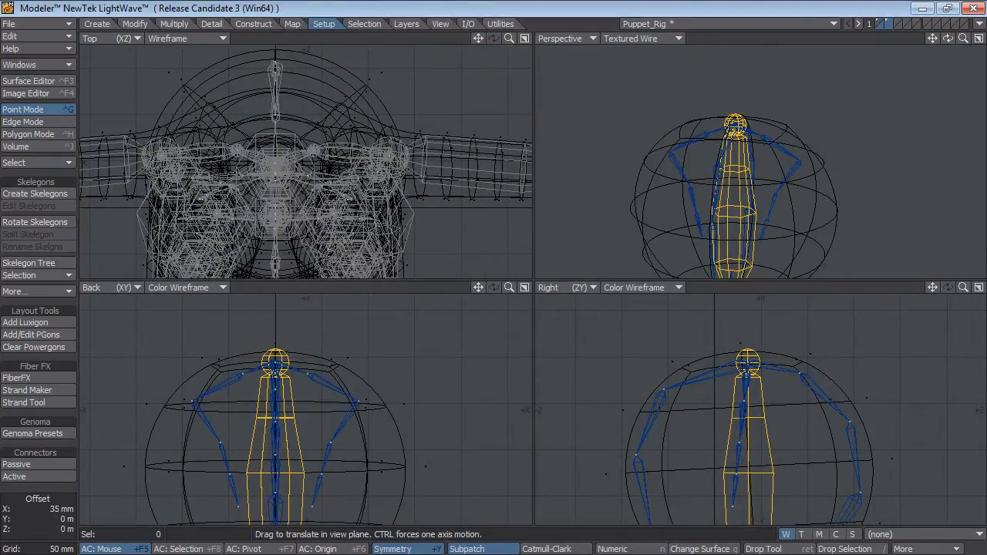
{"action": "left_click_drag", "start_coordinate": [310, 375], "coordinate": [320, 368]}
{"action": "left_click_drag", "start_coordinate": [364, 466], "coordinate": [370, 423], "text": "alt"}
{"action": "left_click_drag", "start_coordinate": [370, 423], "coordinate": [325, 510], "text": "ctrl+alt"}
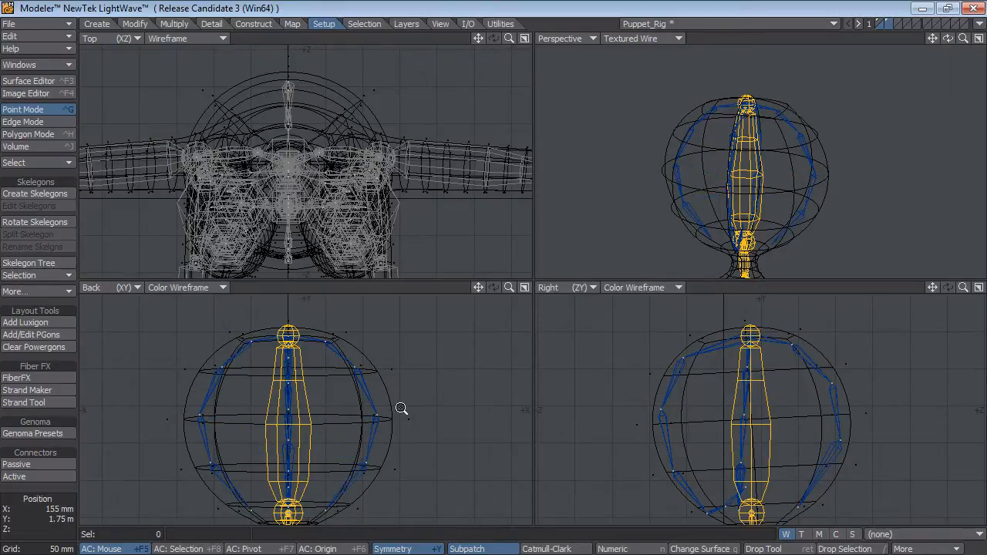
Fit the side pelvis skelegon points to the hip outline in the Back view and lower the central pelvis tip point toward the crotch.
{"action": "left_click_drag", "start_coordinate": [400, 408], "coordinate": [356, 411], "text": "ctrl+alt"}
{"action": "left_click_drag", "start_coordinate": [441, 418], "coordinate": [410, 422], "text": "ctrl+alt"}
{"action": "left_click_drag", "start_coordinate": [416, 437], "coordinate": [421, 396], "text": "alt"}
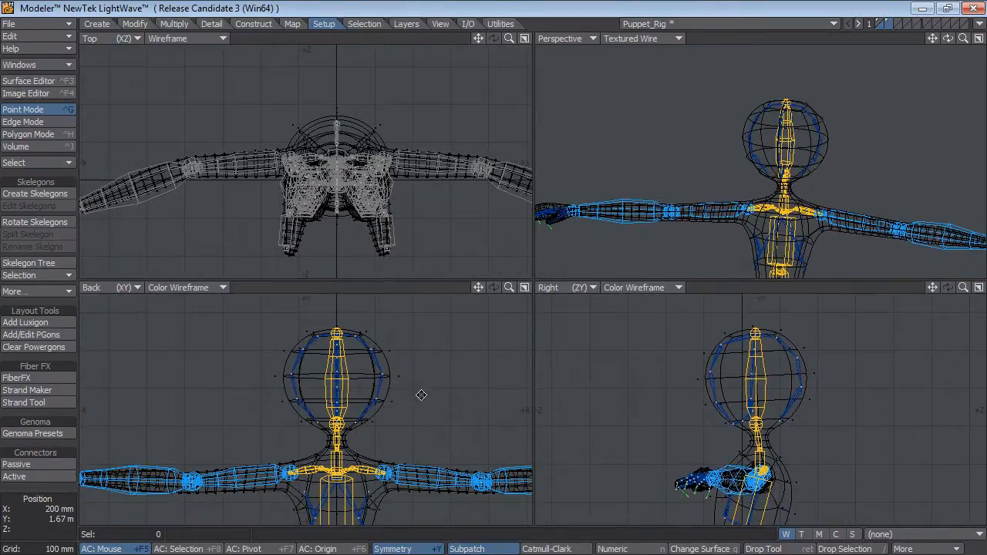
{"action": "left_click_drag", "start_coordinate": [809, 218], "coordinate": [771, 93], "text": "alt"}
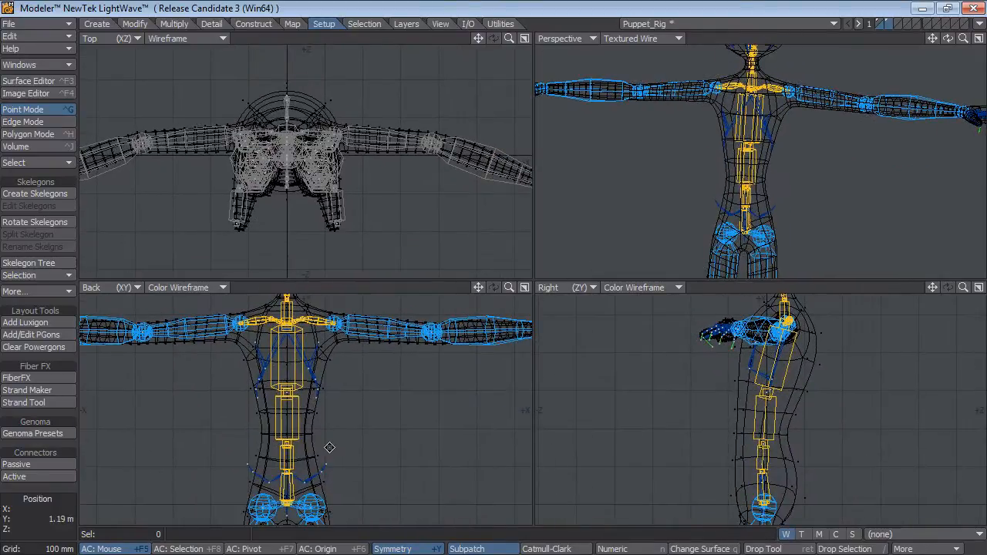
{"action": "left_click_drag", "start_coordinate": [342, 458], "coordinate": [375, 419], "text": "ctrl+alt"}
{"action": "left_click_drag", "start_coordinate": [327, 450], "coordinate": [383, 398], "text": "ctrl+alt"}
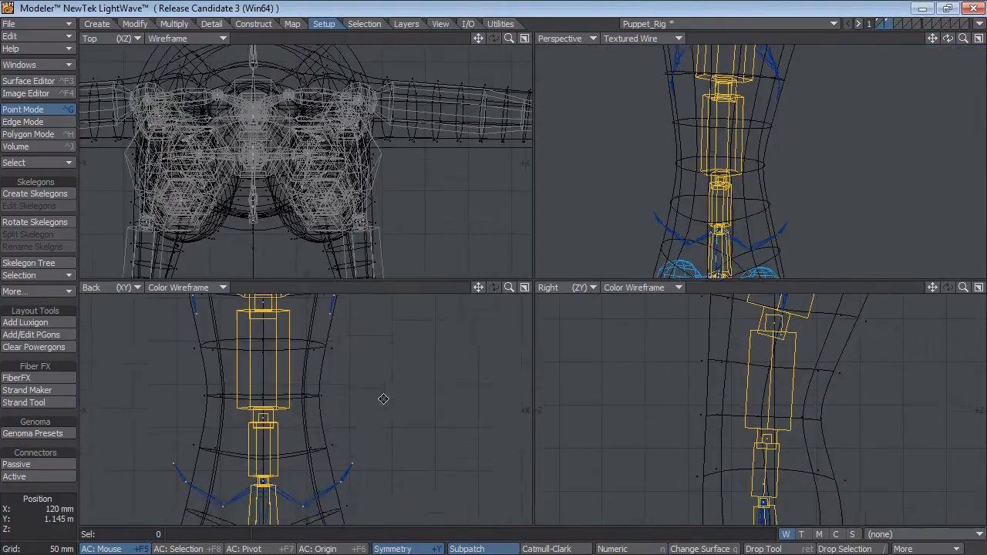
{"action": "left_click_drag", "start_coordinate": [347, 493], "coordinate": [363, 347], "text": "alt"}
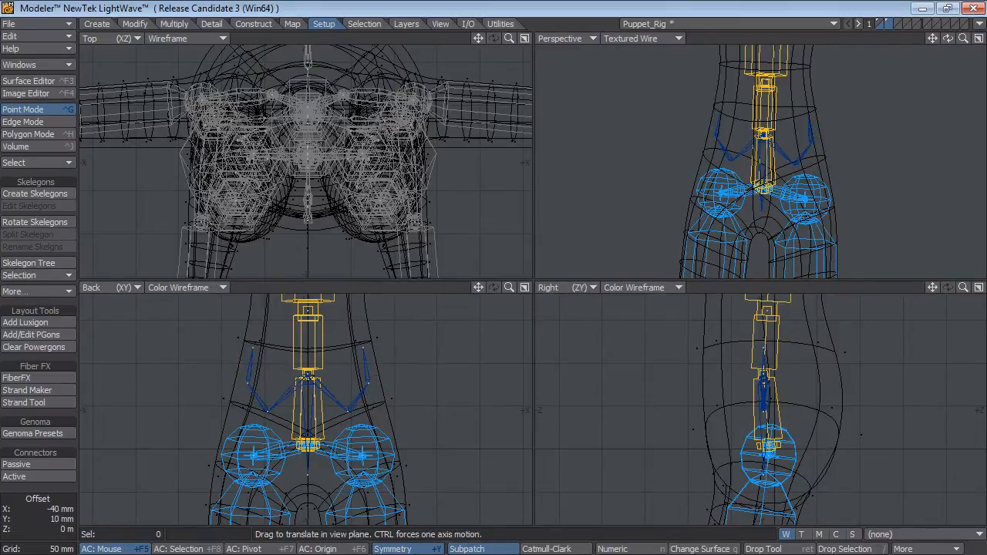
{"action": "left_click_drag", "start_coordinate": [308, 475], "coordinate": [308, 496]}
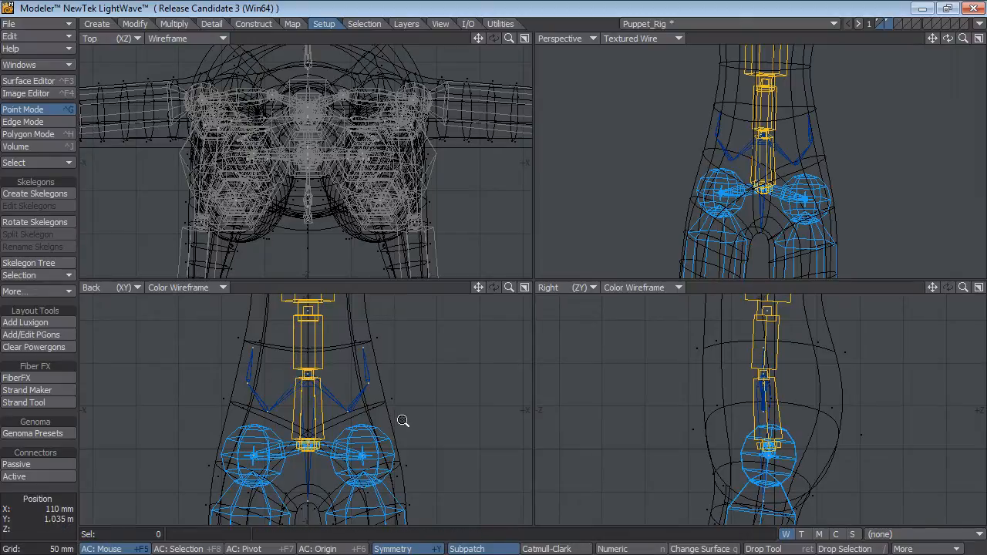
Examine how the skelegons fit the legs, feet and whole puppet body in all views.
{"action": "scroll", "coordinate": [404, 418], "scroll_direction": "down", "scroll_amount": 3}
{"action": "left_click_drag", "start_coordinate": [363, 478], "coordinate": [370, 400], "text": "alt"}
{"action": "scroll", "coordinate": [420, 428], "scroll_direction": "down", "scroll_amount": 3}
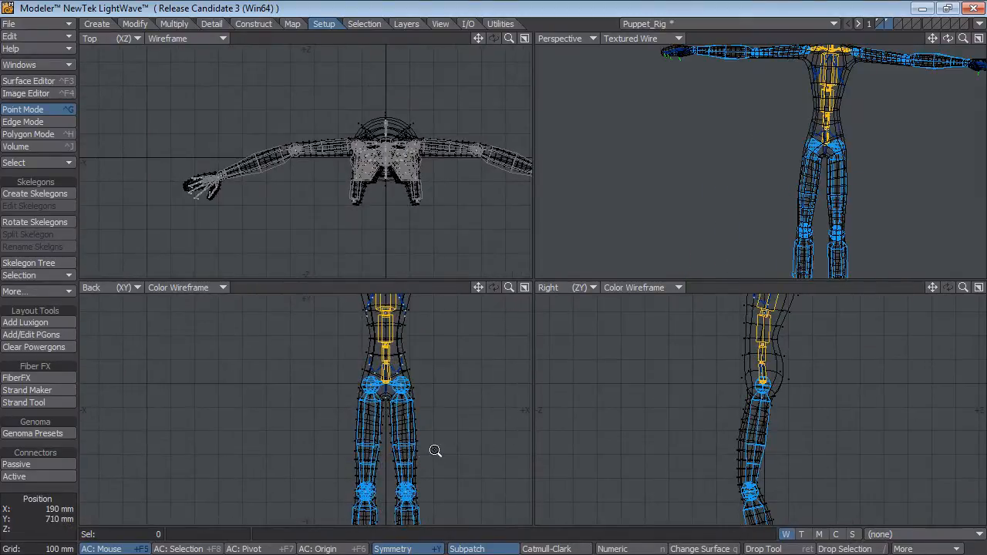
{"action": "left_click_drag", "start_coordinate": [436, 451], "coordinate": [426, 448], "text": "ctrl+alt"}
{"action": "left_click_drag", "start_coordinate": [840, 468], "coordinate": [707, 326], "text": "alt"}
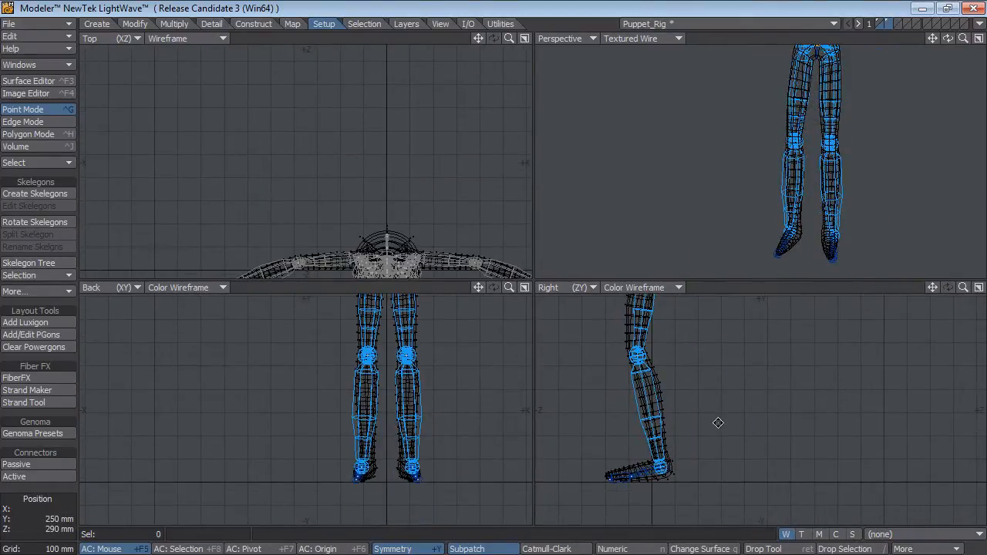
{"action": "key", "text": "a"}
{"action": "left_click_drag", "start_coordinate": [309, 368], "coordinate": [403, 355], "text": "ctrl+alt"}
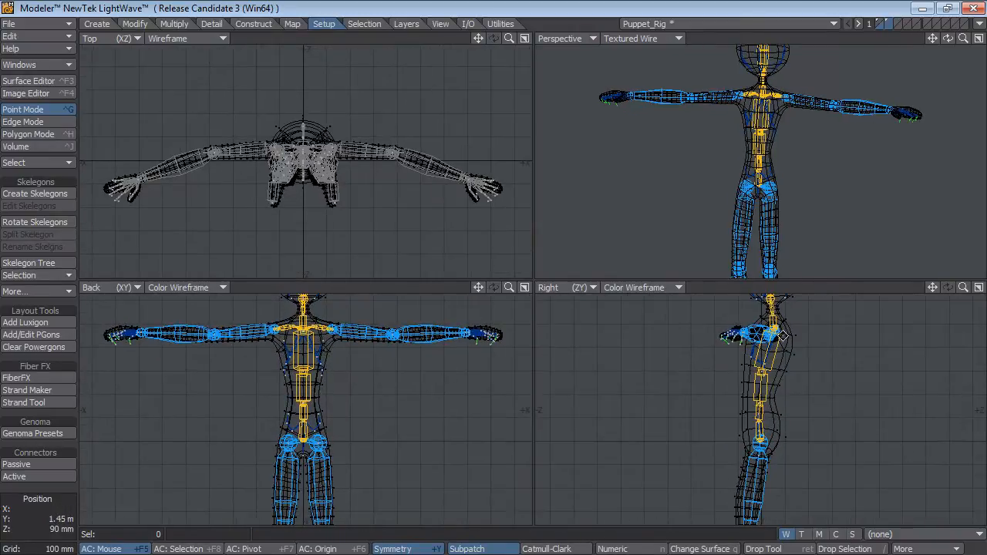
{"action": "left_click_drag", "start_coordinate": [798, 312], "coordinate": [833, 432], "text": "alt"}
{"action": "left_click_drag", "start_coordinate": [782, 210], "coordinate": [762, 163], "text": "alt+shift"}
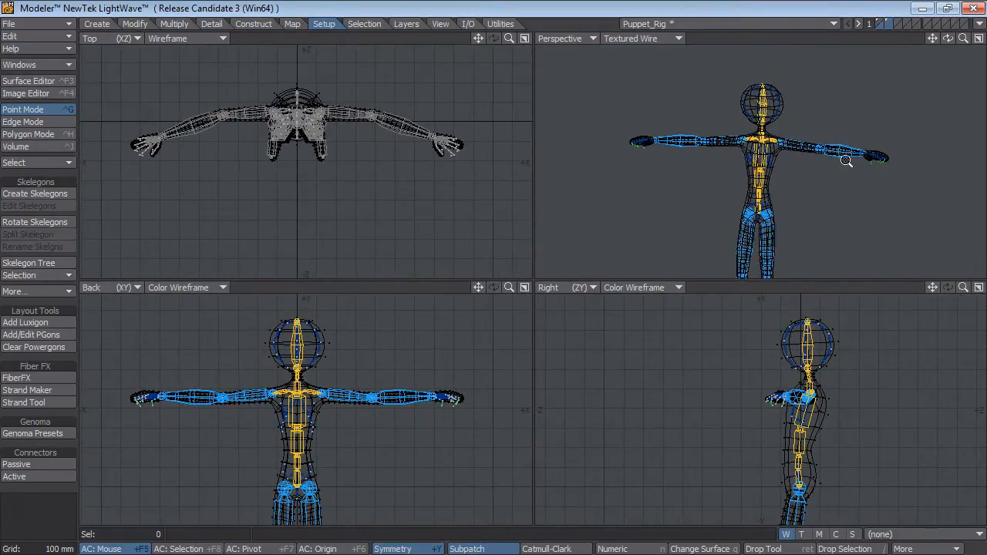
Examine the arm, hand and finger skelegons against the mesh from several angles in the Perspective view.
{"action": "scroll", "coordinate": [846, 158], "scroll_direction": "up", "scroll_amount": 5}
{"action": "left_click_drag", "start_coordinate": [855, 184], "coordinate": [763, 182], "text": "alt"}
{"action": "left_click_drag", "start_coordinate": [763, 181], "coordinate": [802, 123], "text": "ctrl+alt"}
{"action": "left_click_drag", "start_coordinate": [796, 215], "coordinate": [798, 197], "text": "alt+shift"}
{"action": "left_click_drag", "start_coordinate": [797, 198], "coordinate": [796, 131], "text": "ctrl+alt"}
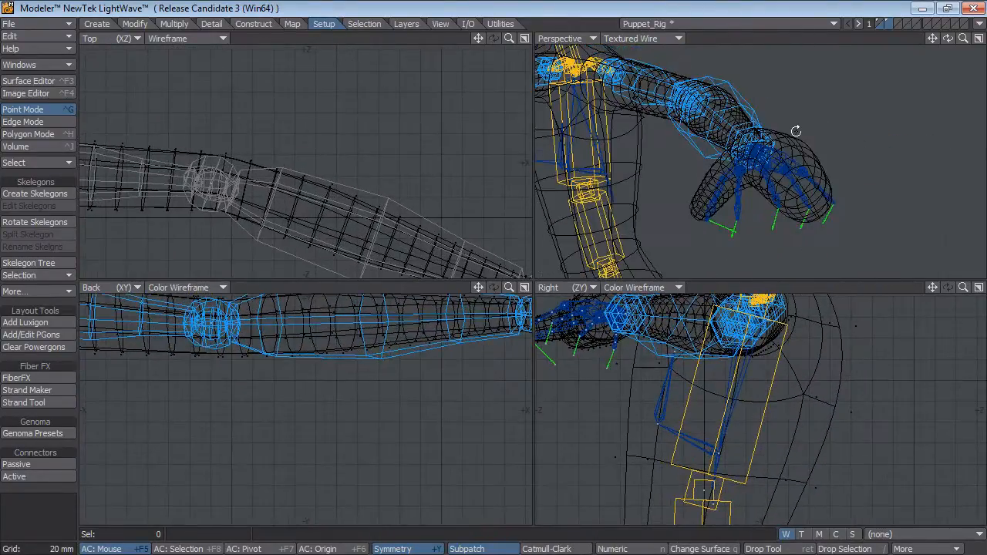
{"action": "left_click_drag", "start_coordinate": [846, 219], "coordinate": [745, 185], "text": "alt"}
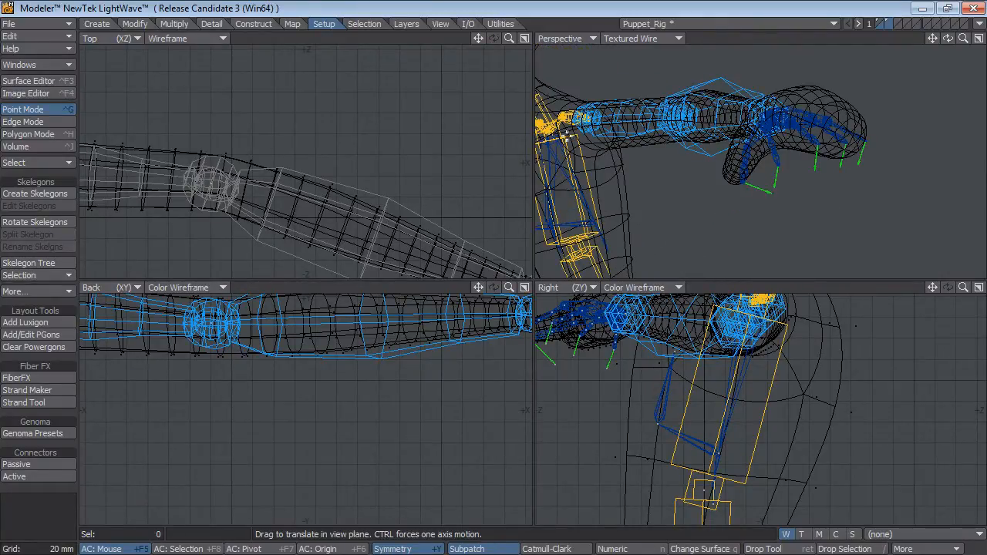
{"action": "mouse_move", "coordinate": [819, 212]}
{"action": "left_mouse_down", "text": "alt"}
{"action": "mouse_move", "coordinate": [821, 232]}
{"action": "mouse_move", "coordinate": [784, 245]}
{"action": "mouse_move", "coordinate": [826, 205]}
{"action": "mouse_move", "coordinate": [789, 177]}
{"action": "mouse_move", "coordinate": [809, 185]}
{"action": "mouse_move", "coordinate": [803, 203]}
{"action": "left_mouse_up", "text": "alt"}
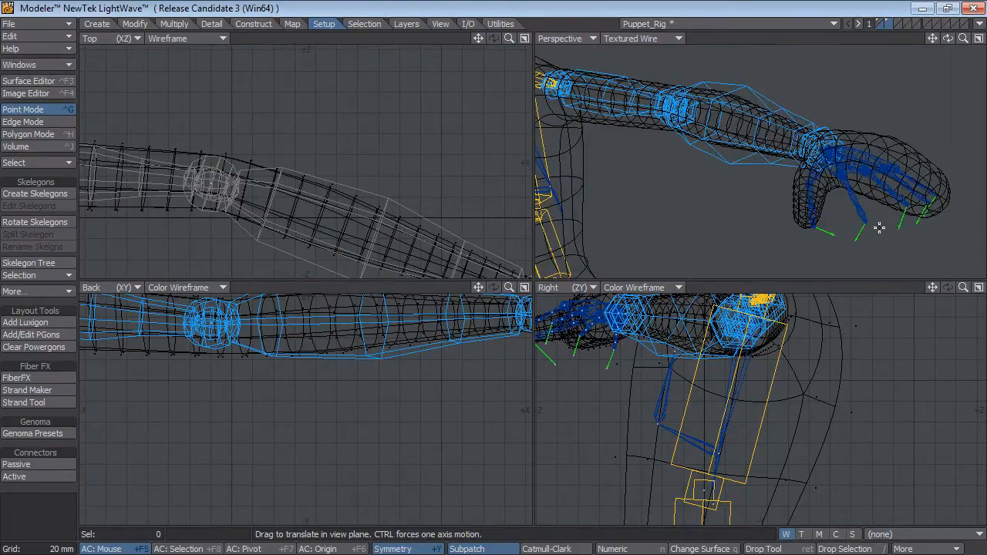
{"action": "left_click_drag", "start_coordinate": [872, 218], "coordinate": [833, 185], "text": "alt"}
{"action": "mouse_move", "coordinate": [733, 185]}
{"action": "left_mouse_down", "text": "alt+shift"}
{"action": "mouse_move", "coordinate": [782, 205]}
{"action": "mouse_move", "coordinate": [639, 180]}
{"action": "mouse_move", "coordinate": [737, 172]}
{"action": "left_mouse_up", "text": "alt+shift"}
{"action": "left_click_drag", "start_coordinate": [809, 185], "coordinate": [732, 174], "text": "ctrl+alt"}
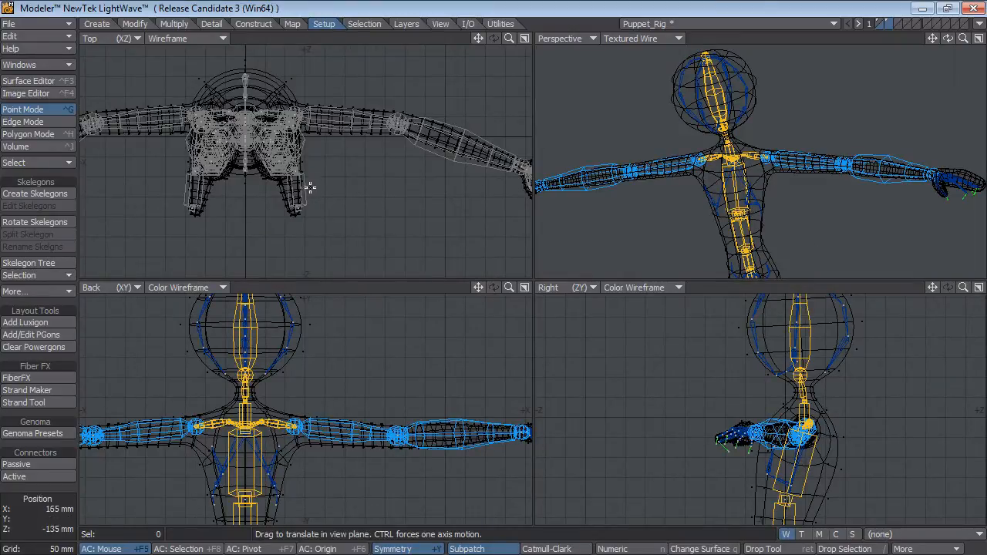
Set the Top view's display style to Color Wireframe.
{"action": "left_click_drag", "start_coordinate": [330, 201], "coordinate": [397, 164], "text": "ctrl+alt"}
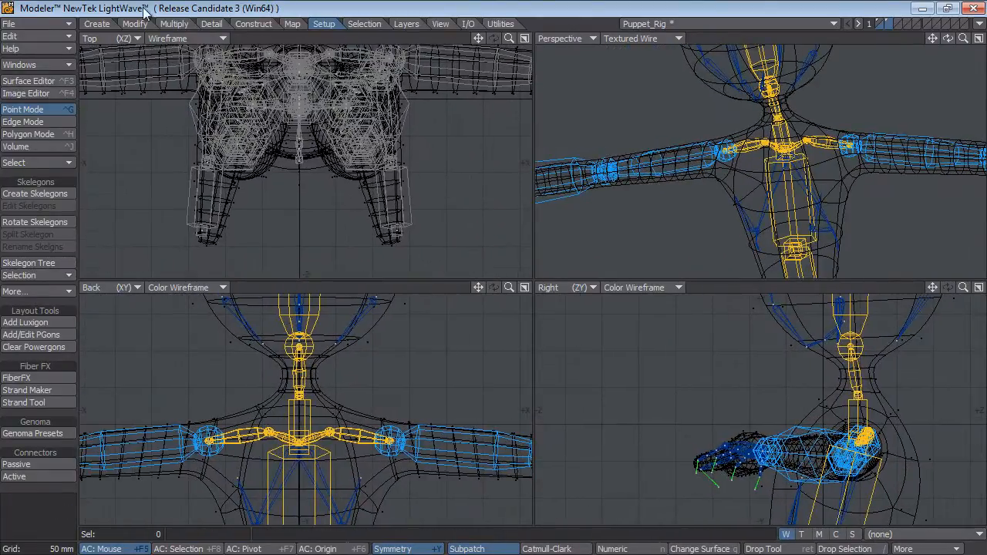
{"action": "left_click", "coordinate": [174, 39]}
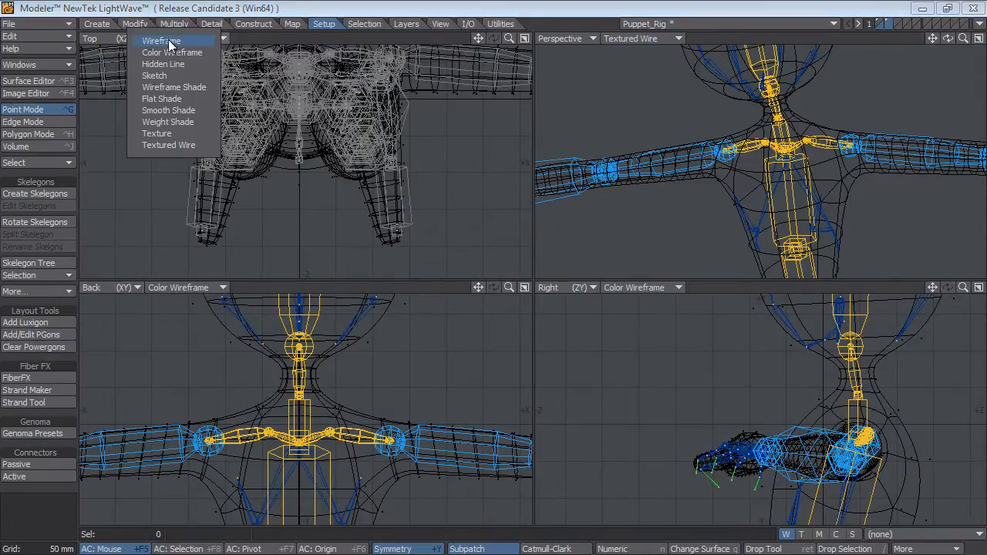
{"action": "left_click", "coordinate": [182, 33]}
{"action": "left_click", "coordinate": [185, 39]}
{"action": "left_click", "coordinate": [193, 45]}
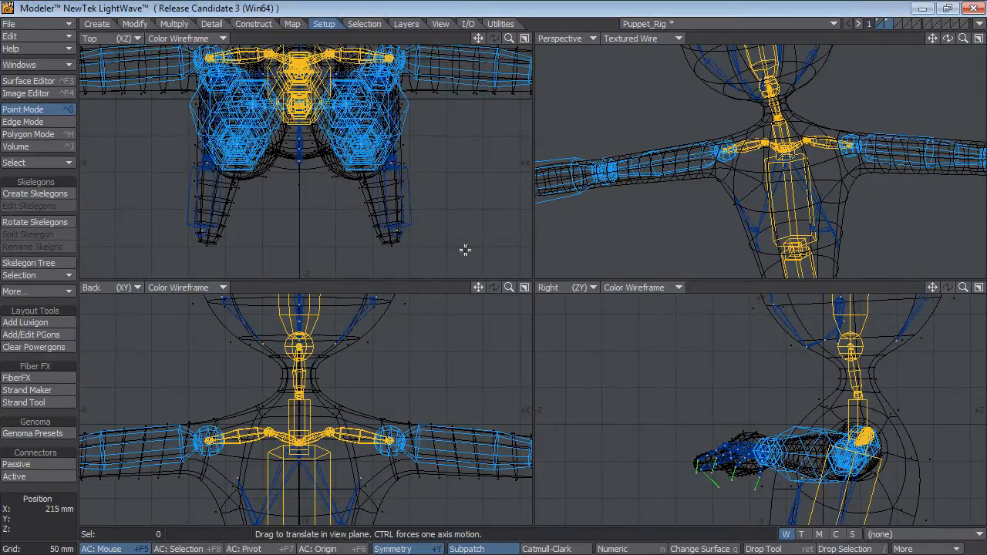
Select the two toe-tip skelegon points in the Top view and move them inward and forward into the tips of the feet.
{"action": "left_click", "coordinate": [399, 229]}
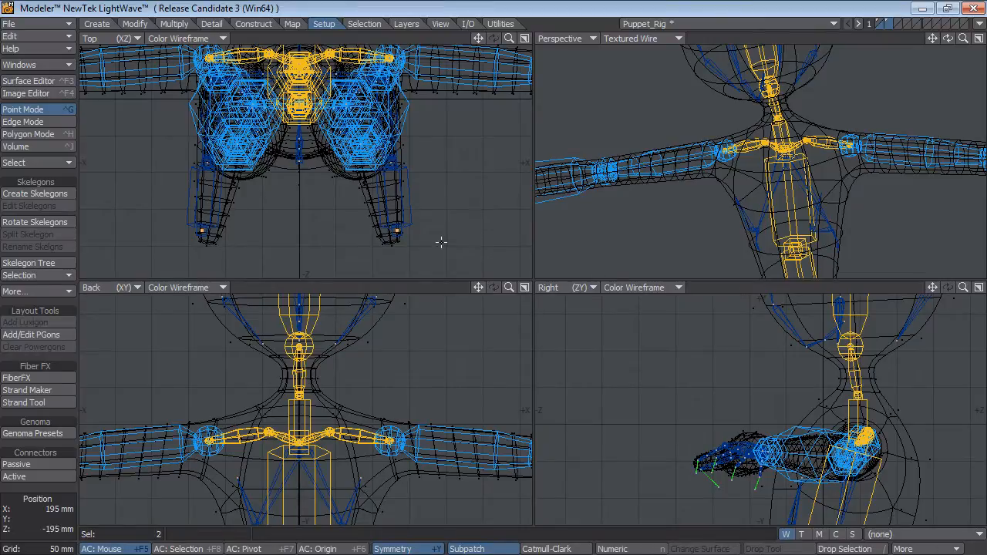
{"action": "key", "text": "t"}
{"action": "left_click_drag", "start_coordinate": [446, 410], "coordinate": [409, 169], "text": "alt"}
{"action": "left_click_drag", "start_coordinate": [405, 445], "coordinate": [340, 452], "text": "ctrl+alt"}
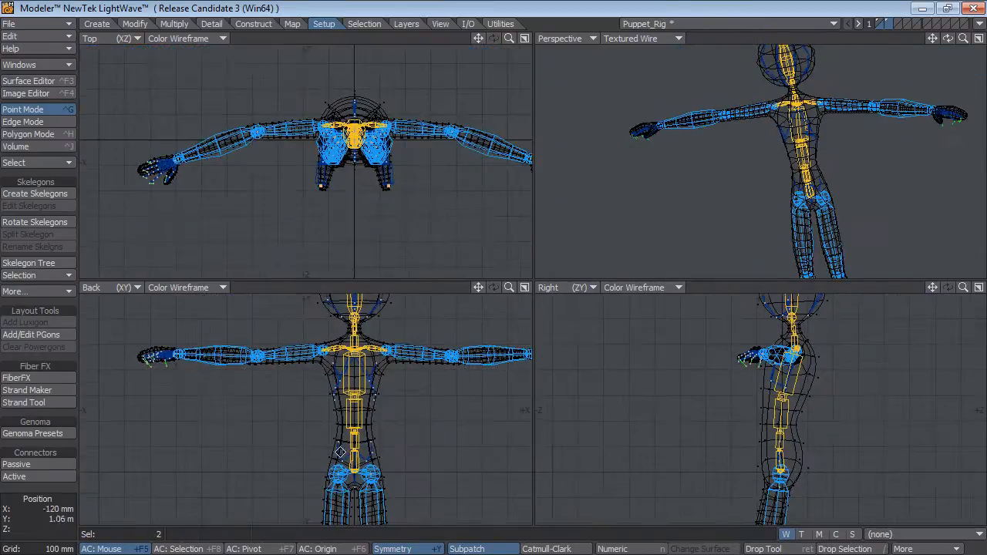
{"action": "left_click_drag", "start_coordinate": [438, 442], "coordinate": [413, 432], "text": "alt"}
{"action": "left_click_drag", "start_coordinate": [379, 169], "coordinate": [354, 205], "text": "ctrl+alt"}
{"action": "left_click_drag", "start_coordinate": [802, 505], "coordinate": [732, 358], "text": "alt"}
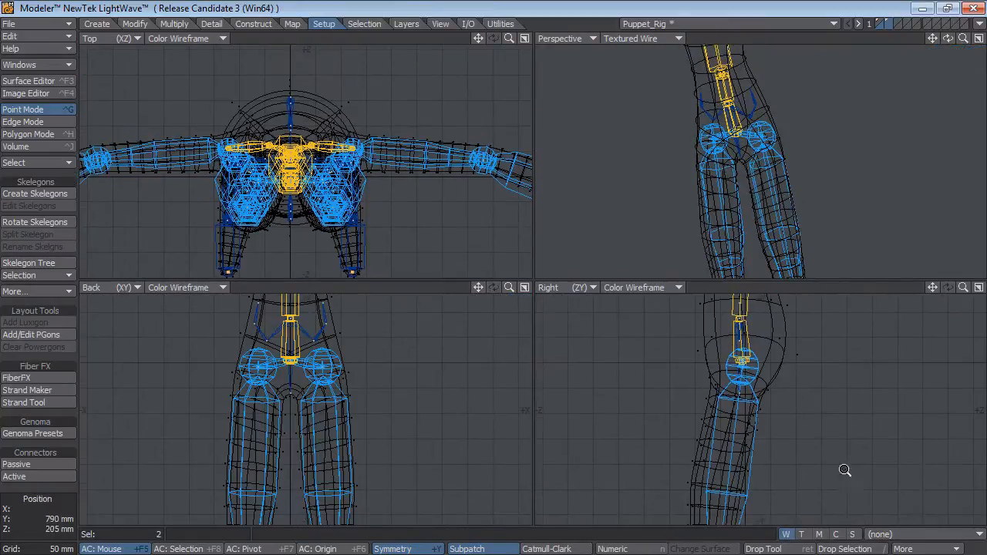
{"action": "left_click_drag", "start_coordinate": [845, 470], "coordinate": [782, 467], "text": "ctrl+alt"}
{"action": "left_click_drag", "start_coordinate": [782, 467], "coordinate": [757, 309], "text": "alt"}
{"action": "key", "text": "a"}
{"action": "key", "text": "Return"}
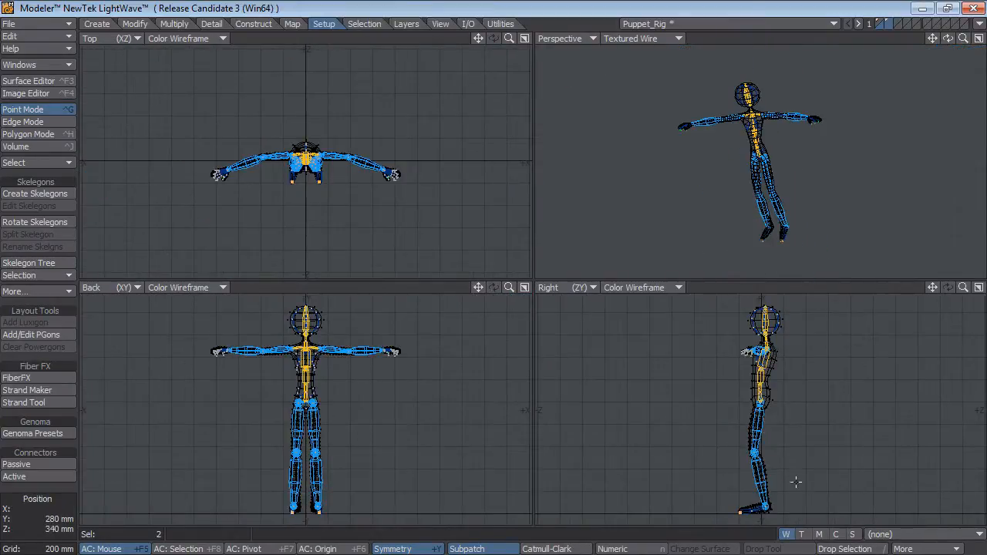
Select the four foot skelegons and move their ball and ankle joints inward to the middle of the feet in the Top view.
{"action": "left_click", "coordinate": [796, 482]}
{"action": "key", "text": "ctrl+h"}
{"action": "mouse_move", "coordinate": [773, 479]}
{"action": "right_mouse_down"}
{"action": "mouse_move", "coordinate": [663, 529]}
{"action": "mouse_move", "coordinate": [794, 486]}
{"action": "right_mouse_up"}
{"action": "key", "text": "shift+a"}
{"action": "key", "text": "a"}
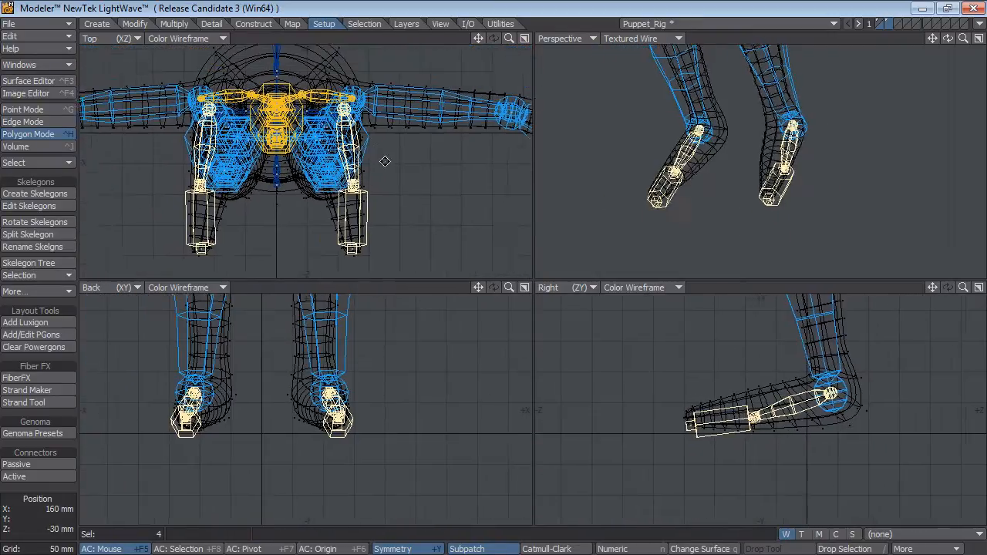
{"action": "key", "text": "t"}
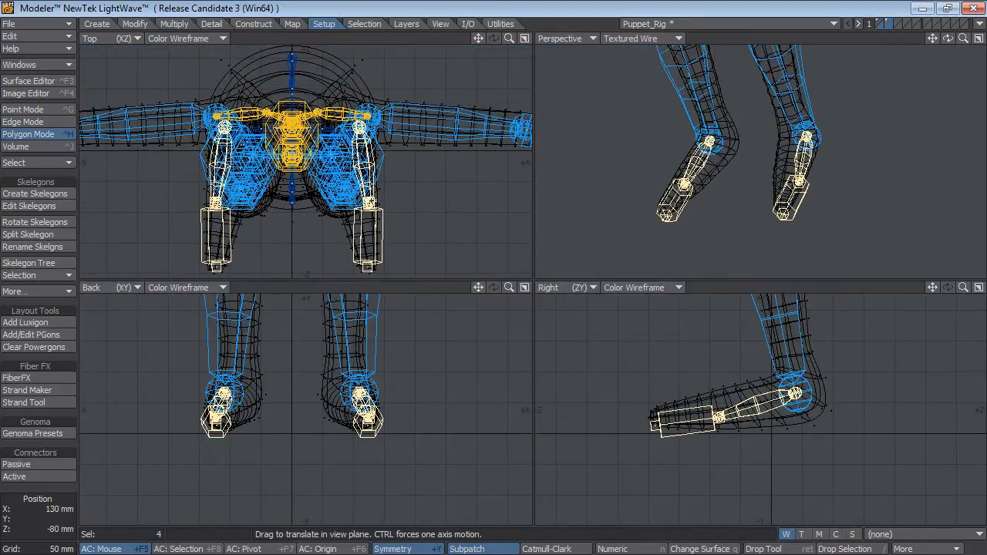
{"action": "left_click_drag", "start_coordinate": [373, 200], "coordinate": [369, 196]}
{"action": "left_click_drag", "start_coordinate": [359, 124], "coordinate": [347, 129]}
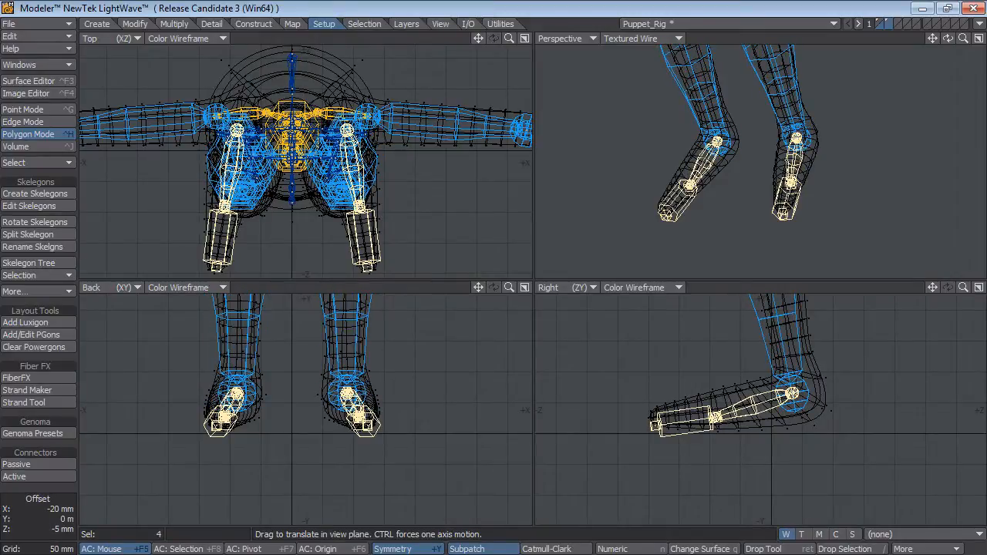
Examine how the foot, leg and torso skelegons fit the puppet mesh from several angles.
{"action": "left_click_drag", "start_coordinate": [746, 127], "coordinate": [777, 147], "text": "alt"}
{"action": "left_click_drag", "start_coordinate": [798, 85], "coordinate": [826, 206], "text": "alt+shift"}
{"action": "left_click_drag", "start_coordinate": [715, 130], "coordinate": [803, 210], "text": "alt"}
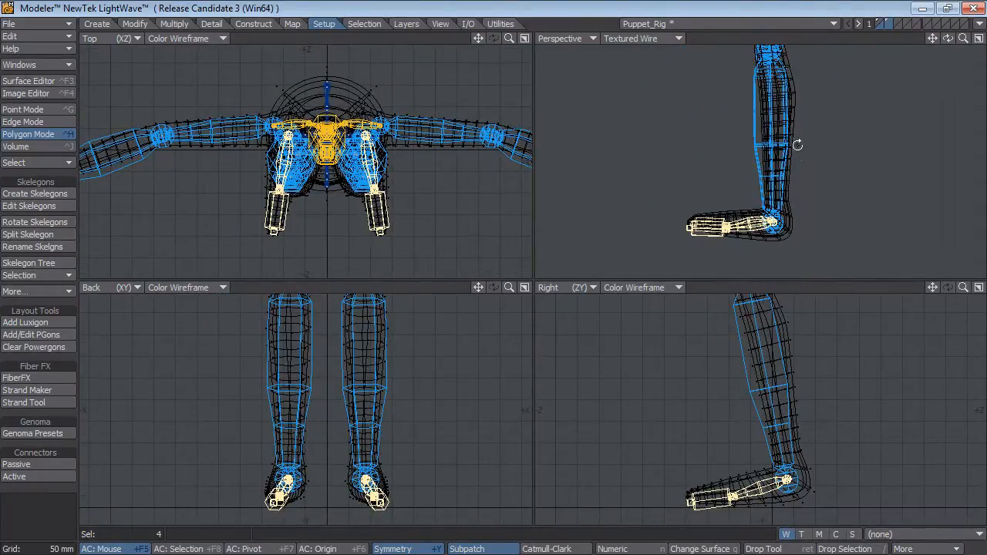
{"action": "left_click_drag", "start_coordinate": [798, 145], "coordinate": [808, 207], "text": "ctrl+alt"}
{"action": "left_click_drag", "start_coordinate": [807, 207], "coordinate": [825, 254], "text": "alt+shift"}
{"action": "key", "text": "t"}
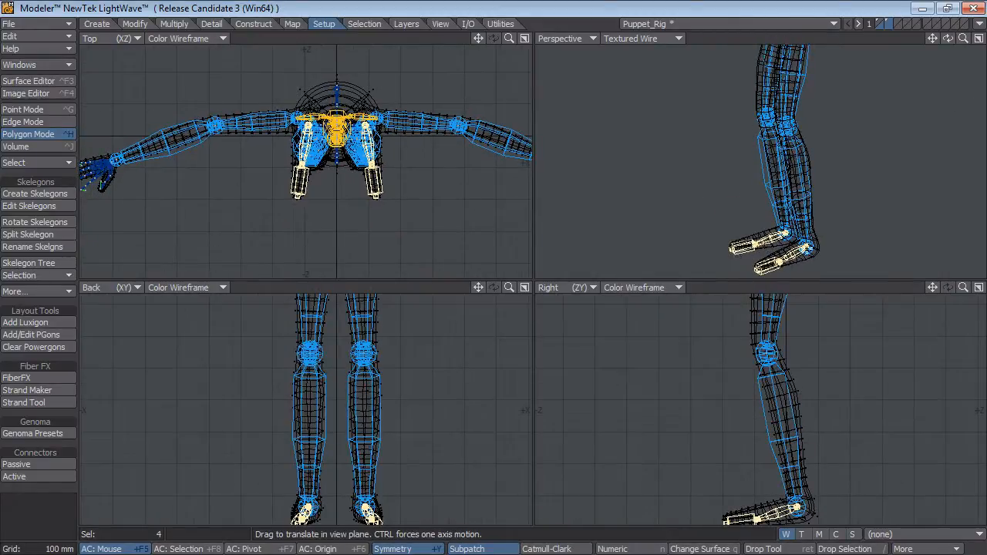
{"action": "key", "text": "space"}
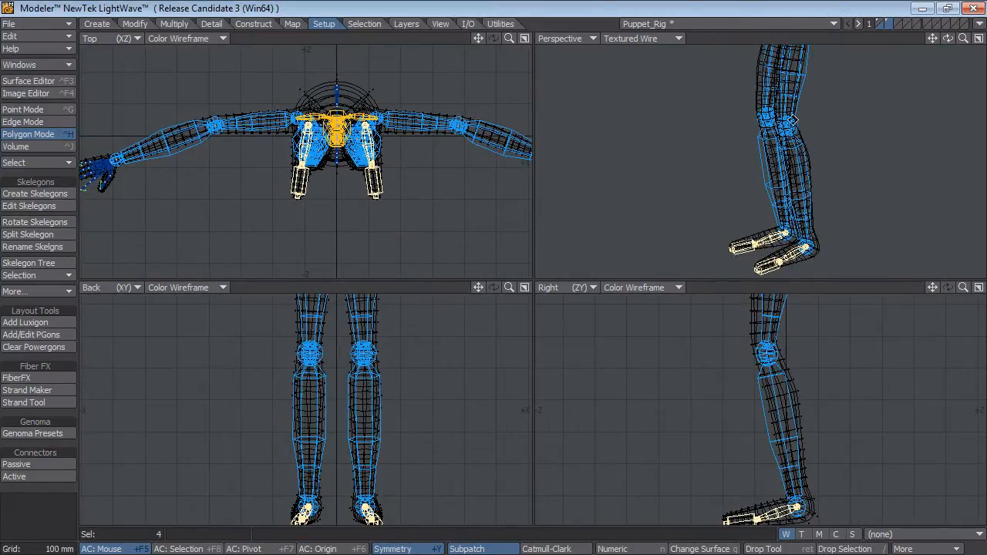
{"action": "left_click_drag", "start_coordinate": [781, 135], "coordinate": [799, 233], "text": "alt+shift"}
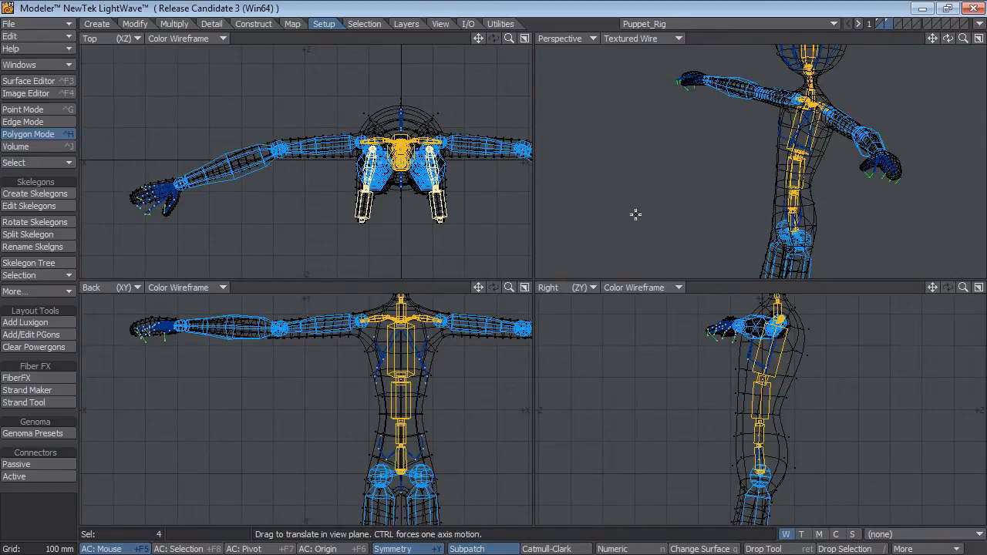
{"action": "left_click_drag", "start_coordinate": [789, 166], "coordinate": [747, 171], "text": "ctrl+alt"}
{"action": "left_click_drag", "start_coordinate": [820, 176], "coordinate": [806, 119], "text": "alt+shift"}
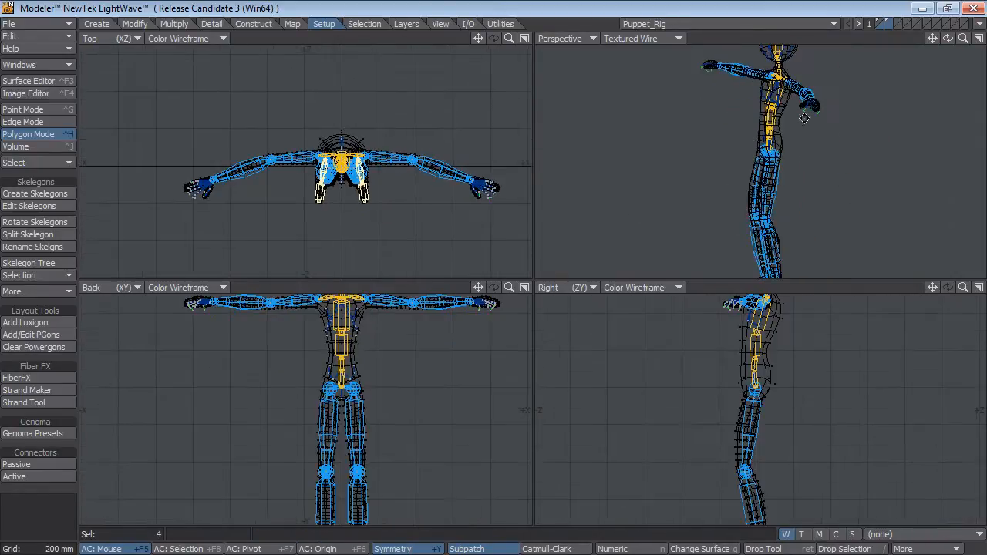
Isolate the skelegon layer, cut all its skelegons and paste them into the puppet mesh's layer 1.
{"action": "left_click", "coordinate": [886, 22]}
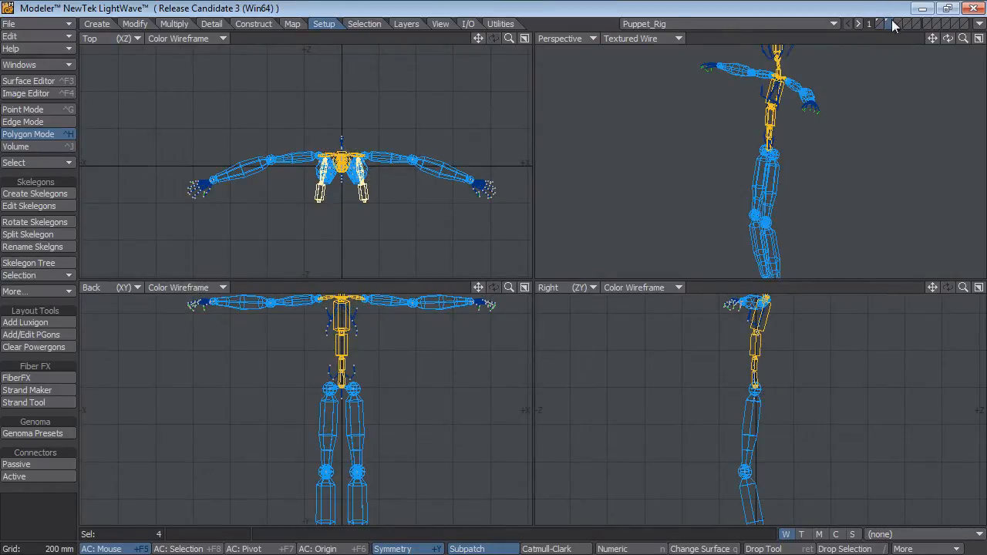
{"action": "key", "text": "Delete"}
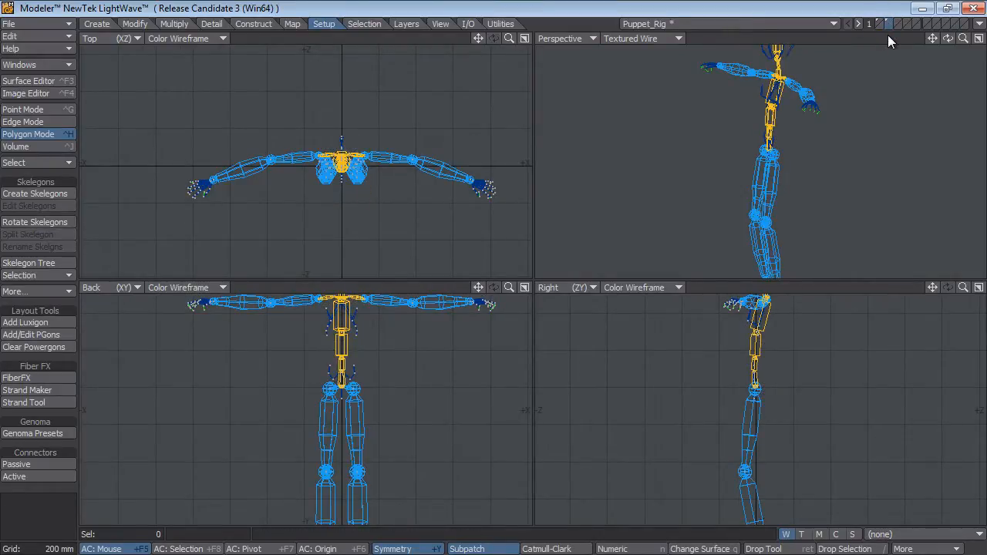
{"action": "key", "text": "u"}
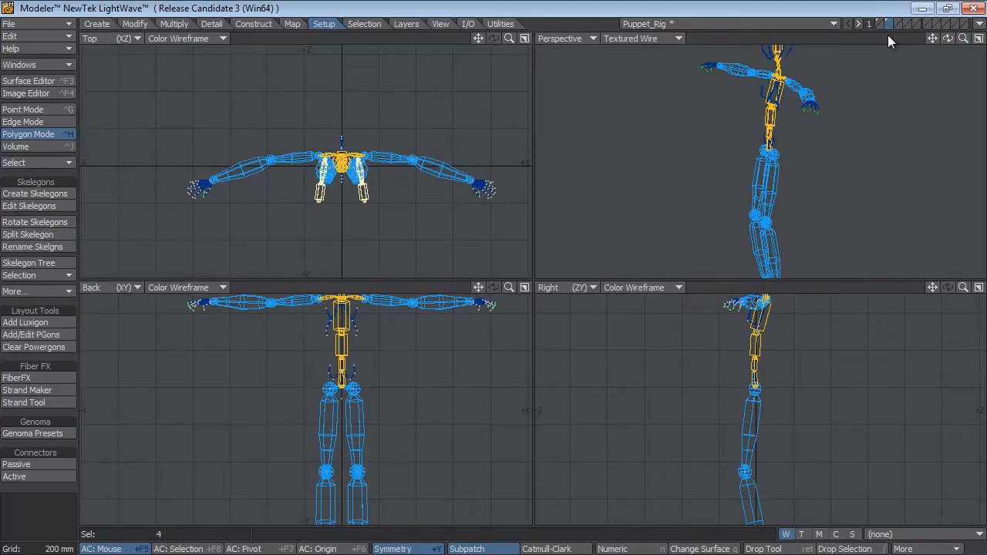
{"action": "left_click", "coordinate": [48, 516]}
{"action": "left_click", "coordinate": [48, 516]}
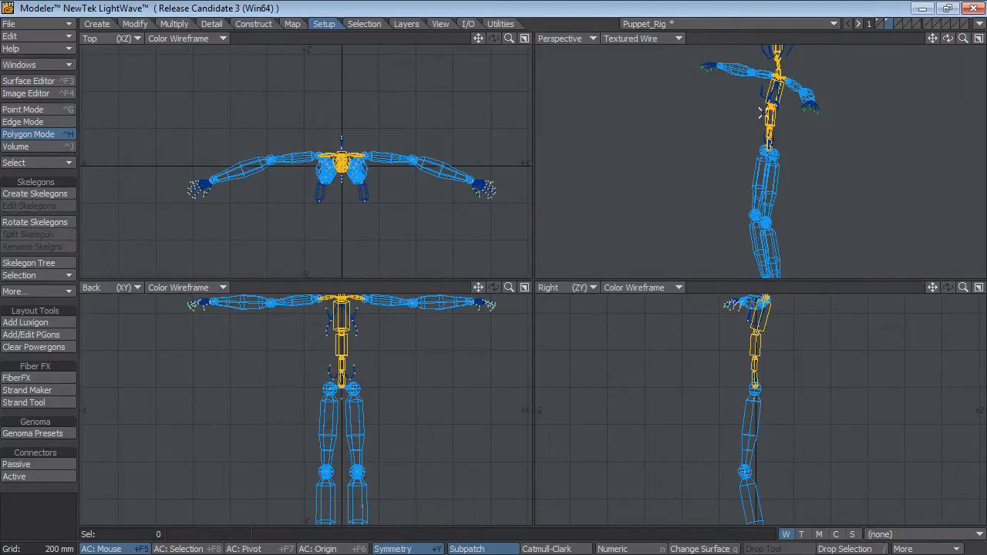
{"action": "key", "text": "ctrl+x"}
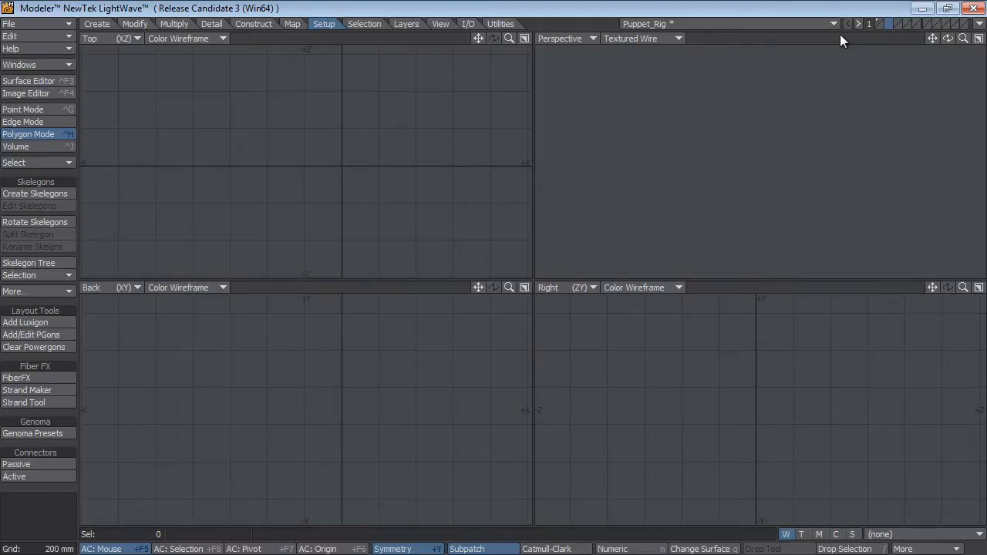
{"action": "key", "text": "1"}
{"action": "key", "text": "ctrl+v"}
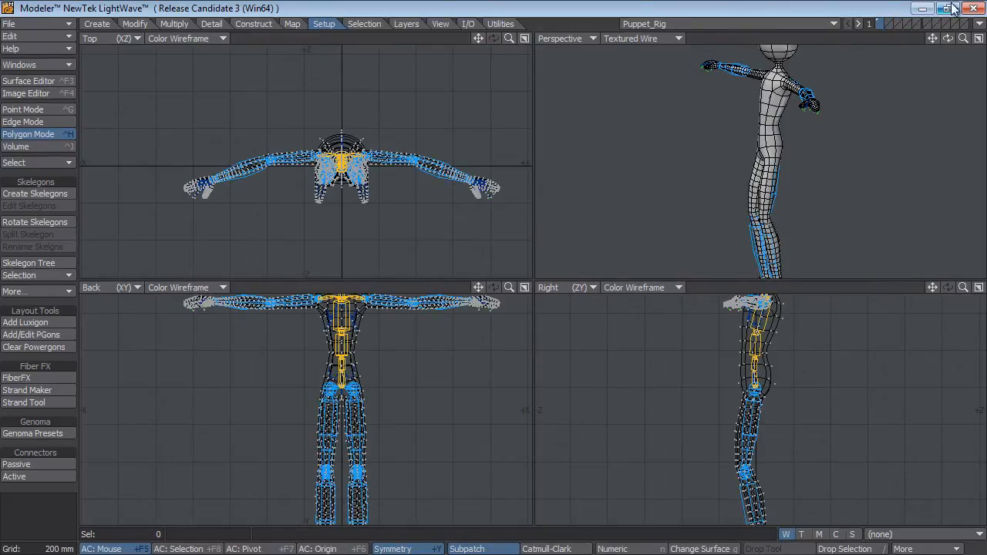
Send the Puppet_Rig object to Layout and switch to Layout.
{"action": "left_click", "coordinate": [980, 24]}
{"action": "left_click", "coordinate": [956, 44]}
{"action": "key", "text": "alt+Tab"}
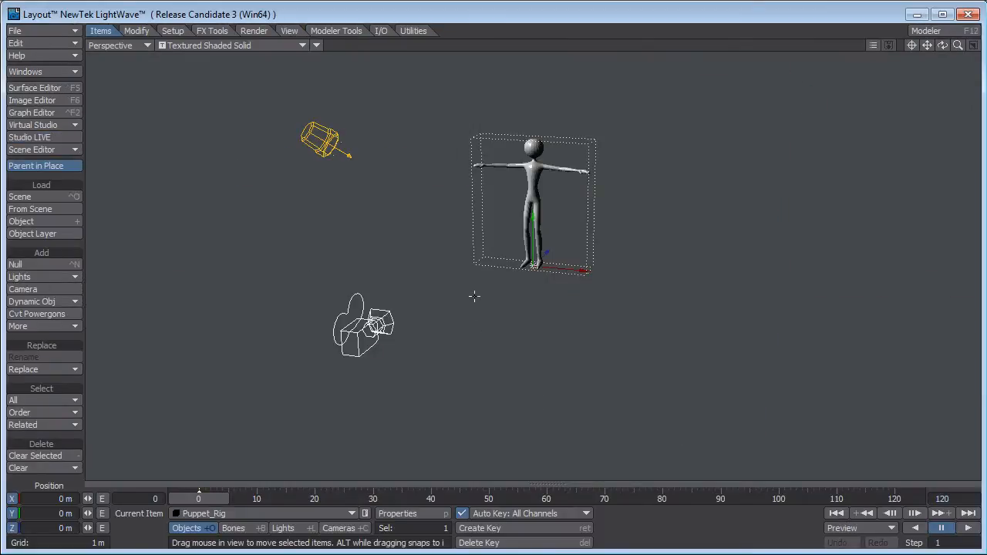
Set the Perspective viewport's shading to Bounding Box.
{"action": "mouse_move", "coordinate": [541, 193]}
{"action": "left_mouse_down", "text": "ctrl+alt"}
{"action": "mouse_move", "coordinate": [640, 194]}
{"action": "mouse_move", "coordinate": [543, 344]}
{"action": "mouse_move", "coordinate": [571, 208]}
{"action": "mouse_move", "coordinate": [532, 202]}
{"action": "left_mouse_up", "text": "ctrl+alt"}
{"action": "left_click", "coordinate": [185, 46]}
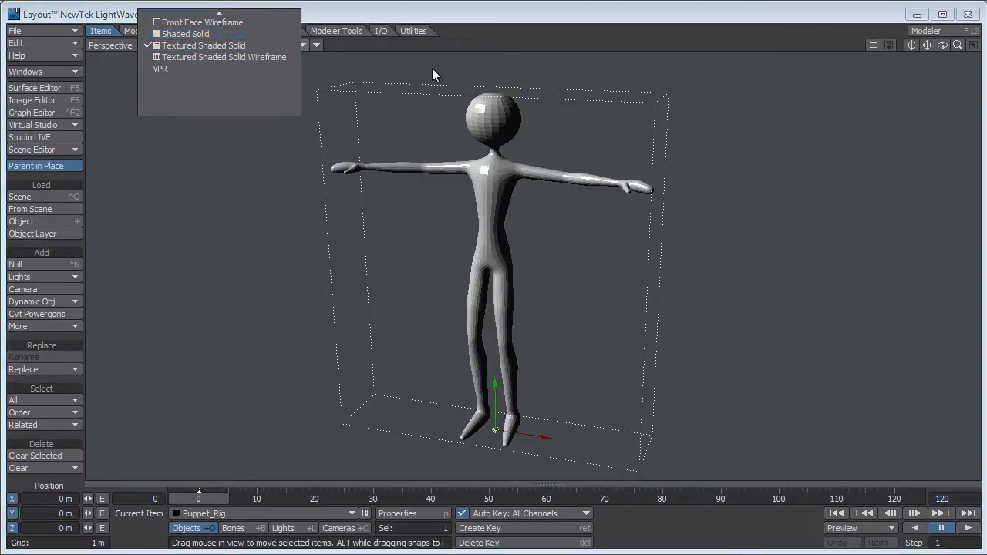
{"action": "left_click", "coordinate": [353, 59]}
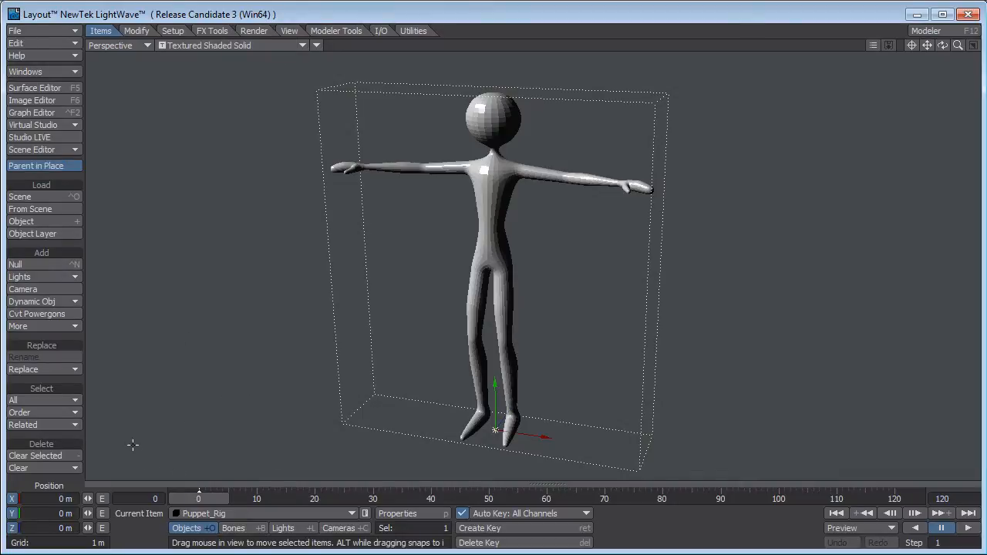
{"action": "left_click", "coordinate": [274, 46]}
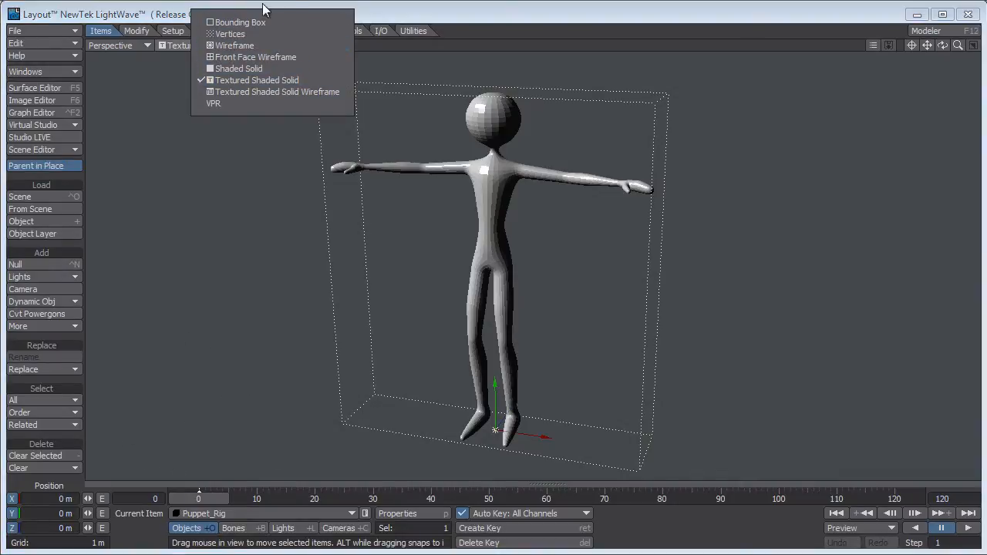
{"action": "left_click", "coordinate": [224, 25]}
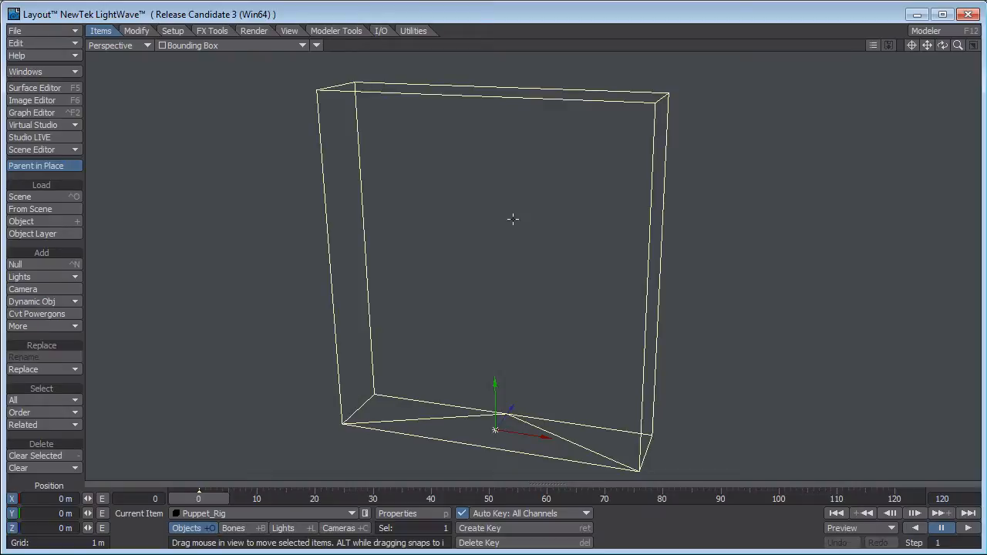
Create the Genoma rig for the Puppet_Rig object and dismiss the completion message.
{"action": "left_click", "coordinate": [173, 33]}
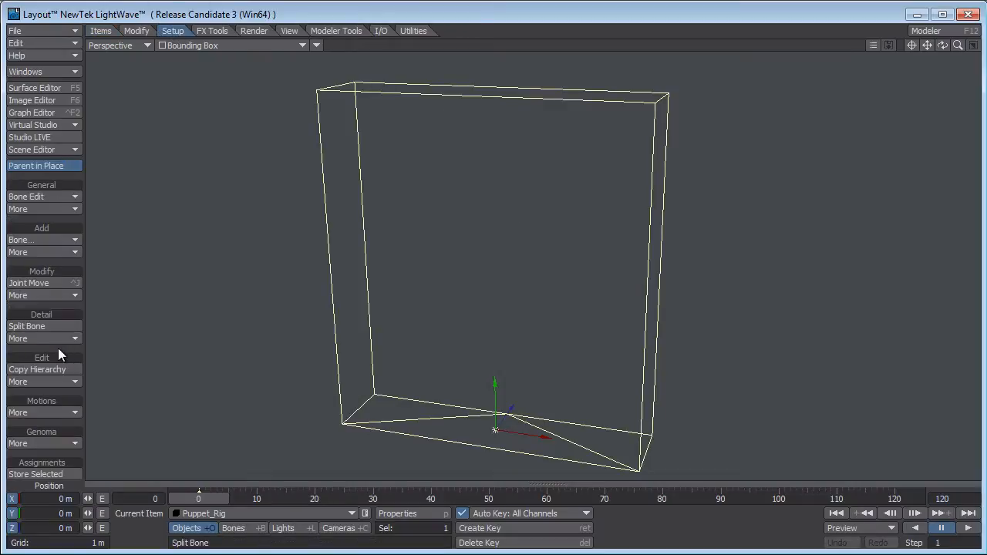
{"action": "left_click", "coordinate": [65, 445]}
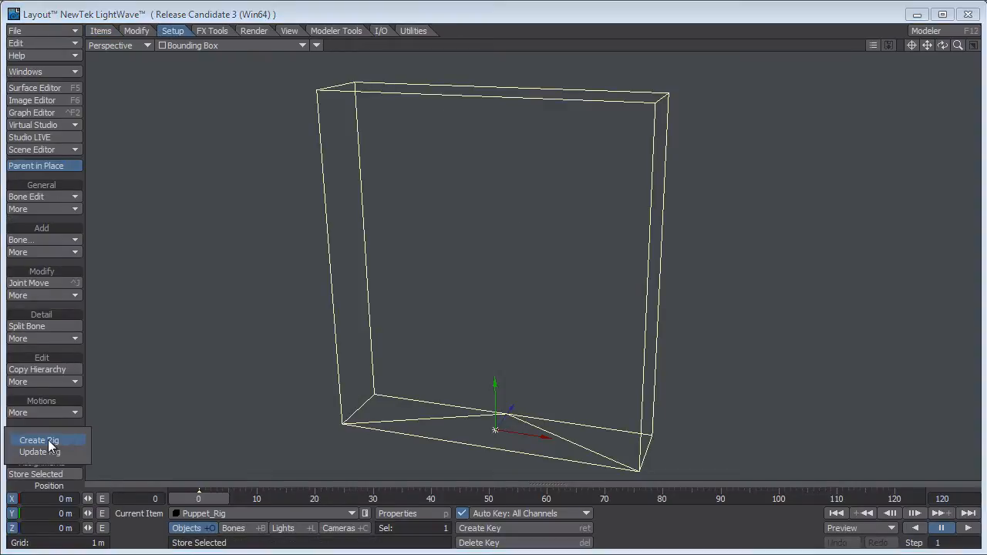
{"action": "left_click", "coordinate": [42, 441]}
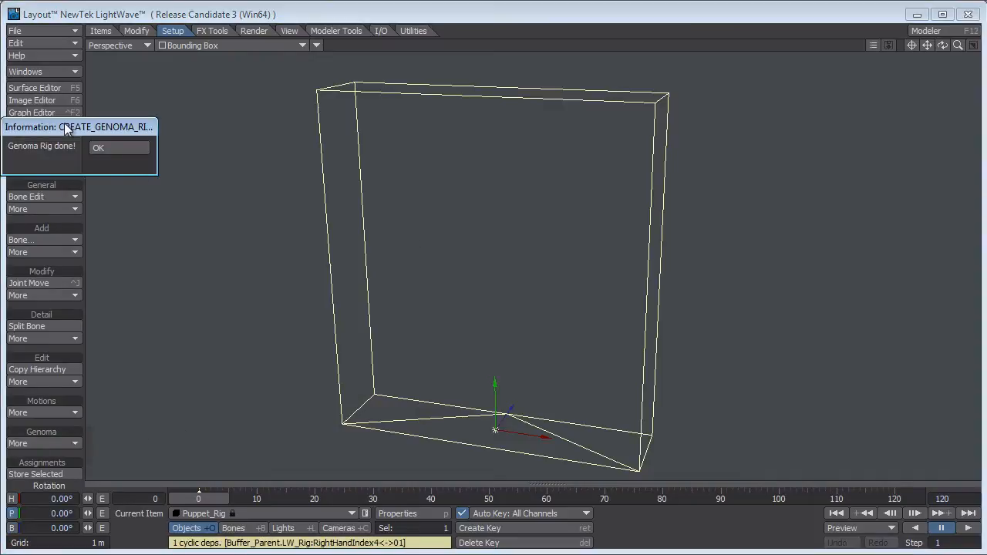
{"action": "left_click_drag", "start_coordinate": [70, 127], "coordinate": [167, 183]}
{"action": "left_click", "coordinate": [218, 205]}
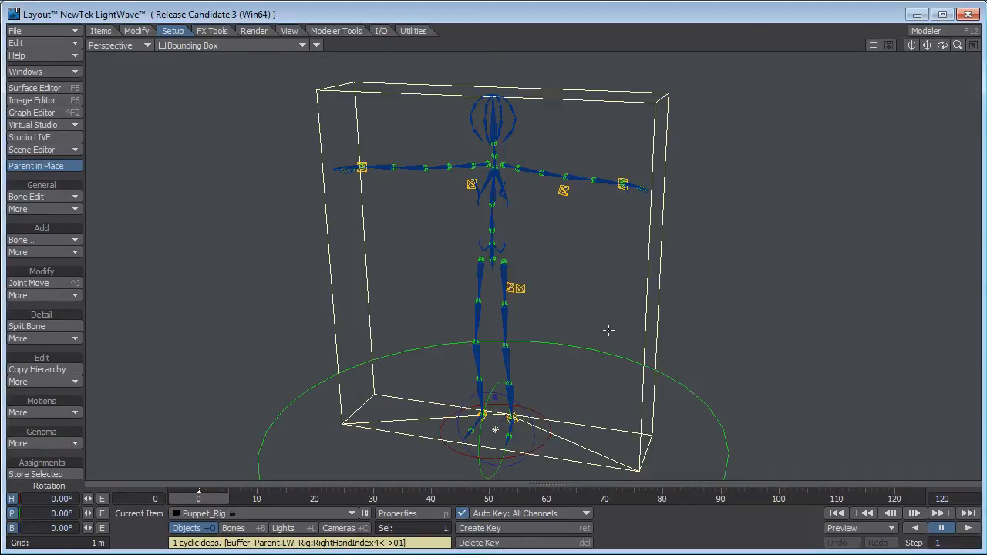
Set the Perspective viewport's shading to Shaded Solid to show the puppet mesh with the generated rig.
{"action": "left_click_drag", "start_coordinate": [608, 330], "coordinate": [625, 345], "text": "alt"}
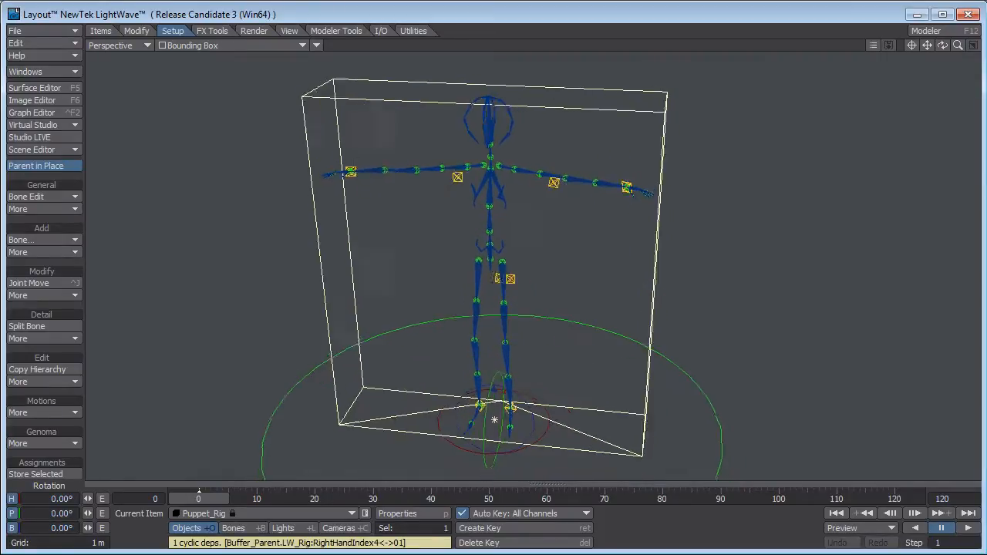
{"action": "left_click_drag", "start_coordinate": [416, 209], "coordinate": [451, 197], "text": "alt"}
{"action": "left_click", "coordinate": [263, 45]}
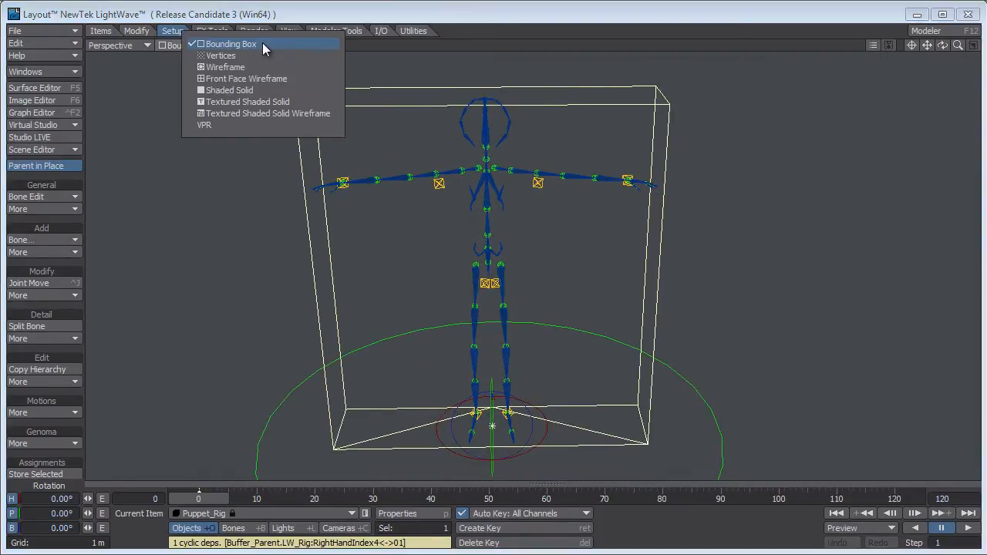
{"action": "left_click", "coordinate": [251, 92]}
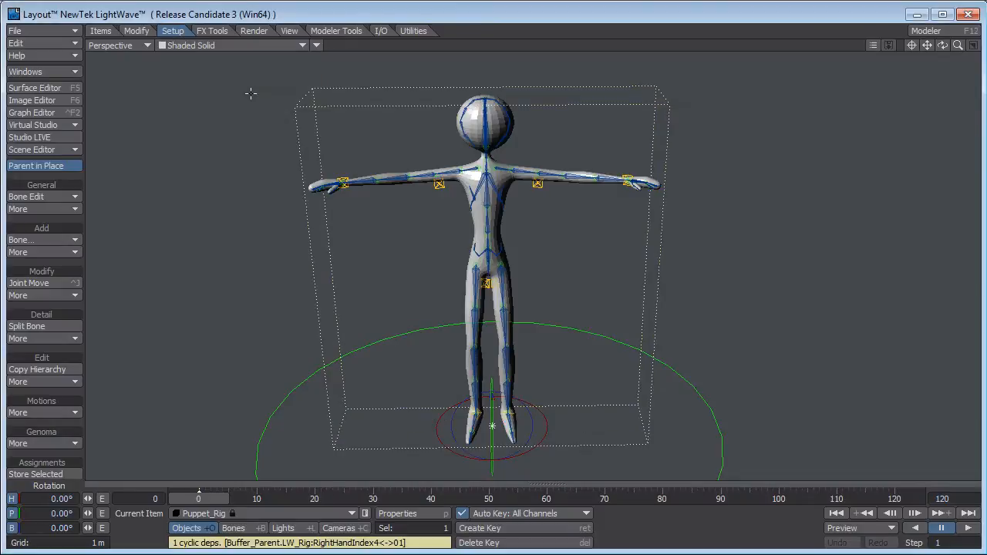
Open the Surface Editor and turn off Exclude From VStack for the Bone surface.
{"action": "left_click_drag", "start_coordinate": [408, 216], "coordinate": [384, 216], "text": "alt"}
{"action": "key", "text": "F5"}
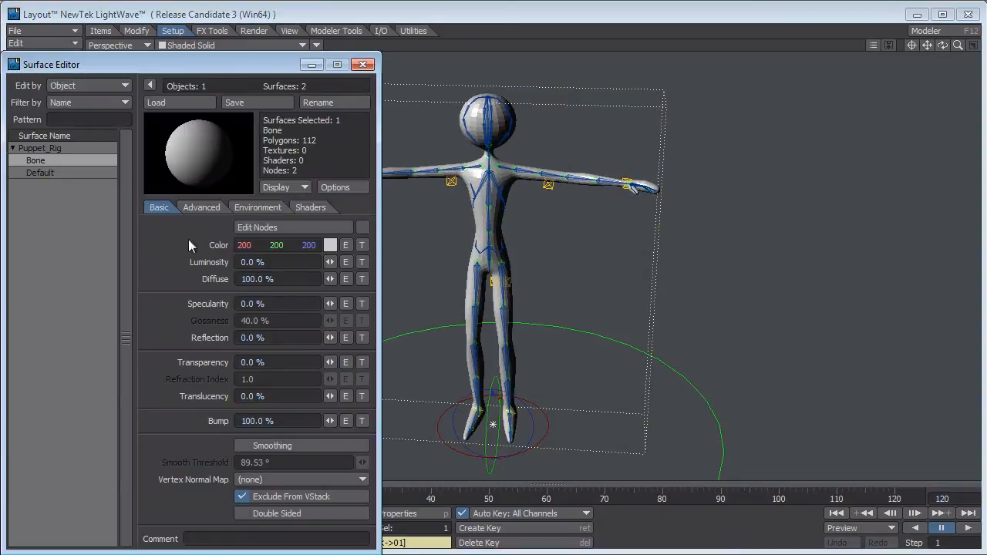
{"action": "left_click", "coordinate": [244, 496]}
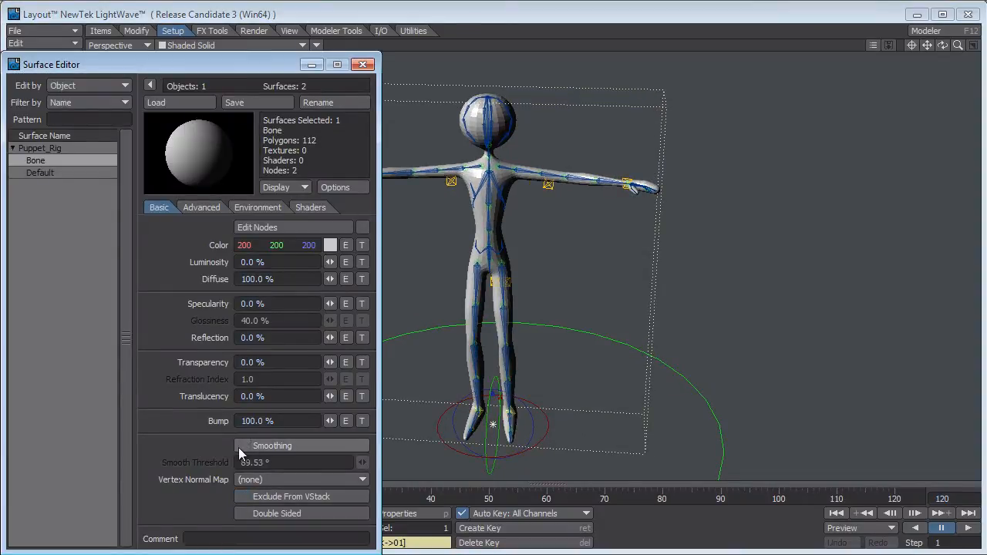
Turn on Smoothing and turn off Exclude From VStack for the Default surface, and close the Surface Editor.
{"action": "left_click", "coordinate": [238, 448]}
{"action": "left_click", "coordinate": [38, 171]}
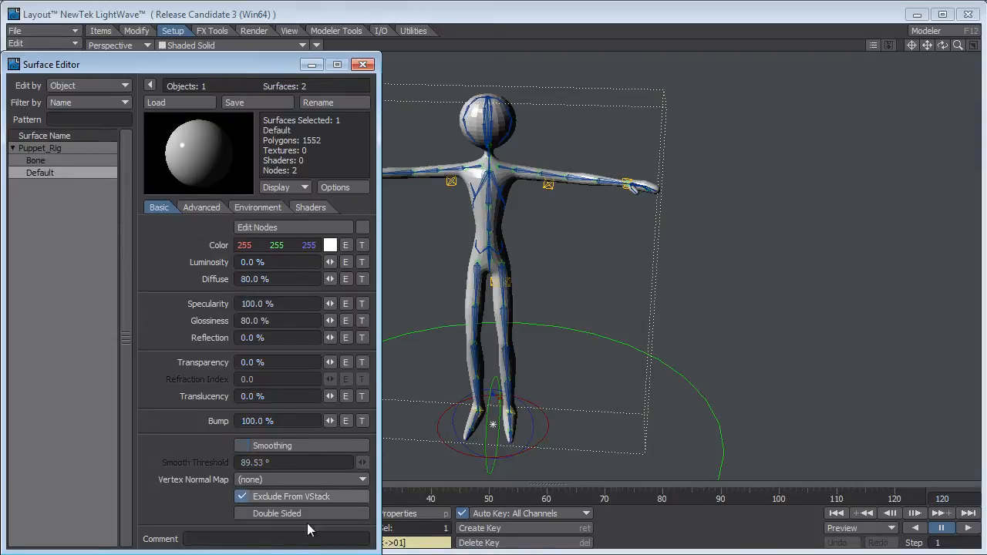
{"action": "left_click", "coordinate": [243, 445]}
{"action": "left_click", "coordinate": [243, 496]}
{"action": "left_click", "coordinate": [363, 64]}
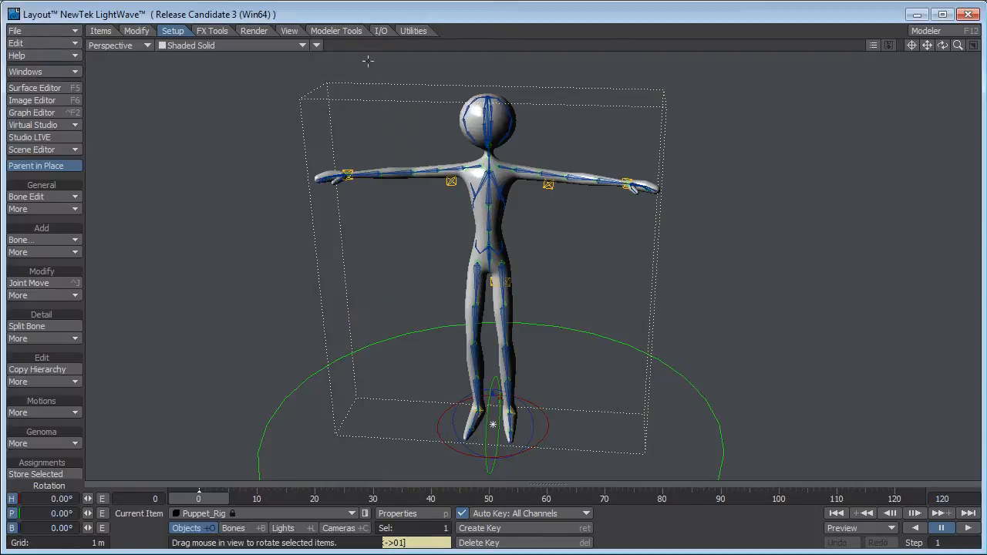
Test the leg deformation by rotating the left upper leg's IK plane control, and undo the rotation.
{"action": "left_click_drag", "start_coordinate": [693, 278], "coordinate": [551, 323], "text": "alt"}
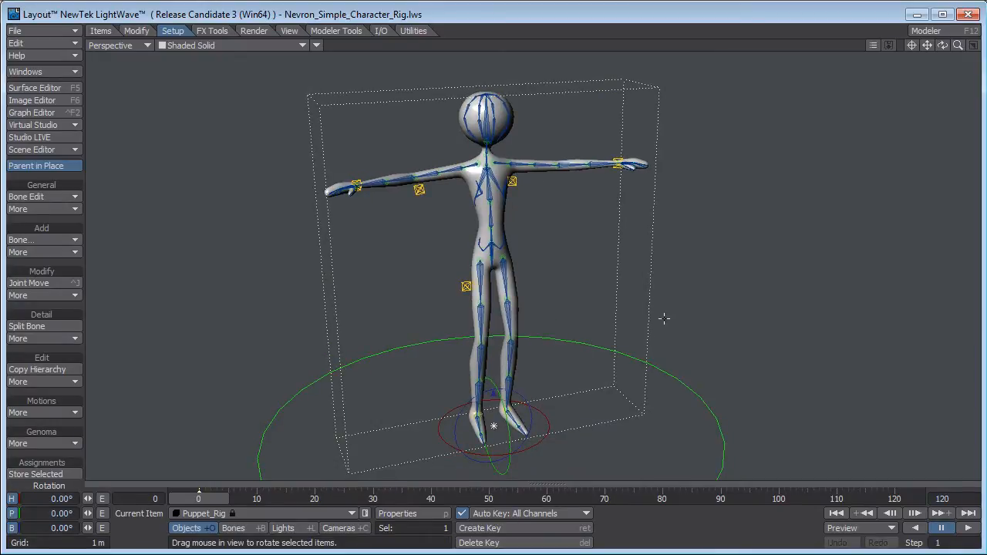
{"action": "left_click_drag", "start_coordinate": [661, 319], "coordinate": [644, 295], "text": "alt"}
{"action": "scroll", "coordinate": [630, 287], "scroll_direction": "up", "scroll_amount": 5}
{"action": "left_click_drag", "start_coordinate": [656, 459], "coordinate": [605, 326], "text": "alt+shift"}
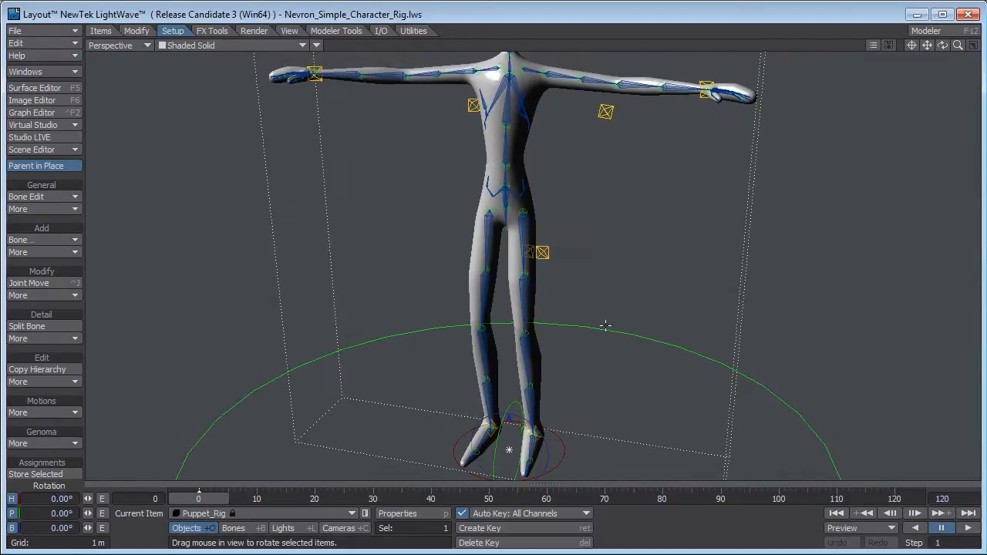
{"action": "left_click", "coordinate": [522, 201]}
{"action": "left_click_drag", "start_coordinate": [522, 201], "coordinate": [638, 272], "text": "alt"}
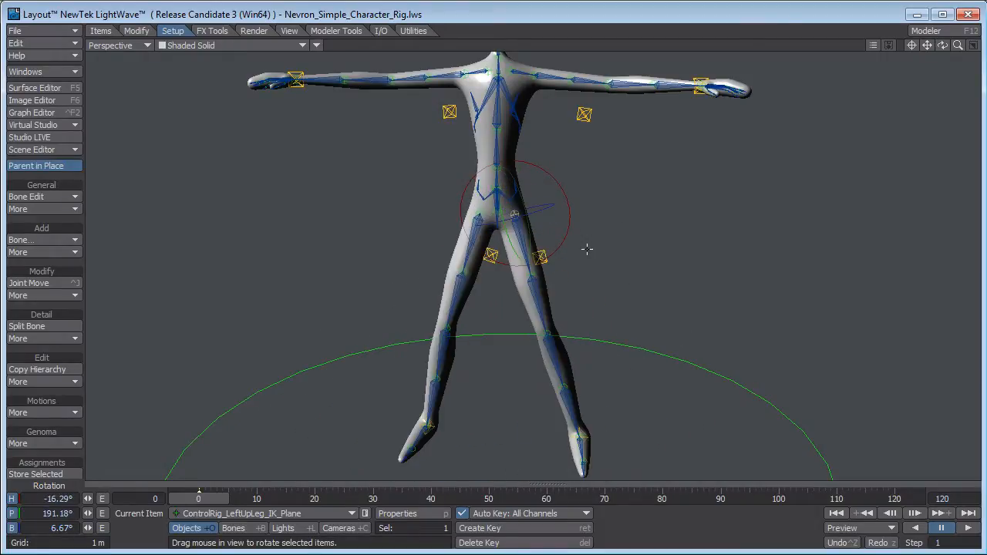
{"action": "left_click_drag", "start_coordinate": [615, 146], "coordinate": [532, 246], "text": "alt+shift"}
{"action": "scroll", "coordinate": [561, 224], "scroll_direction": "up", "scroll_amount": 2}
{"action": "left_click", "coordinate": [538, 202]}
{"action": "key", "text": "ctrl+z"}
Select the ControlRig_Head control and rotate it to test how the head and neck deform.
{"action": "left_click", "coordinate": [505, 165]}
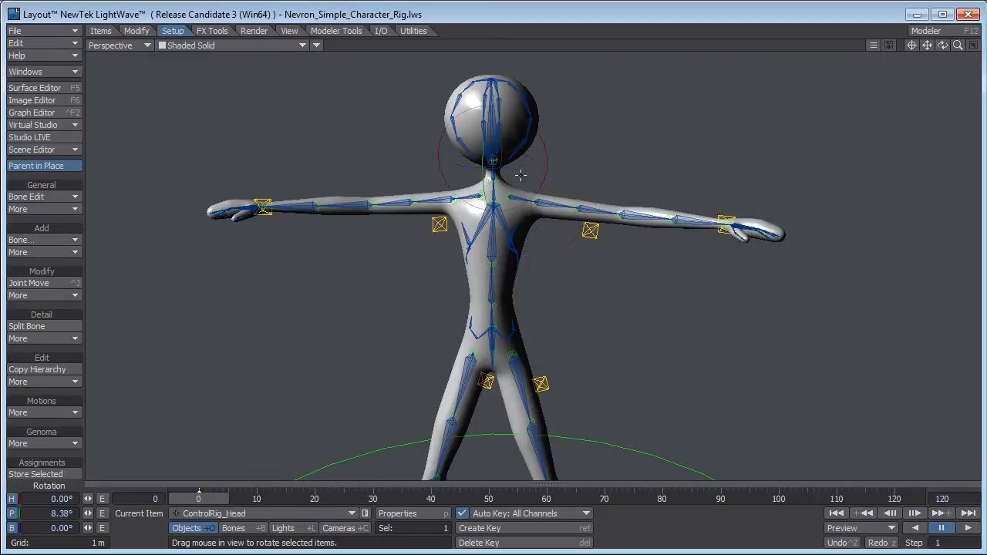
{"action": "left_click_drag", "start_coordinate": [610, 190], "coordinate": [639, 185]}
{"action": "left_click_drag", "start_coordinate": [516, 239], "coordinate": [572, 265], "text": "alt"}
{"action": "left_click_drag", "start_coordinate": [689, 323], "coordinate": [629, 226], "text": "alt"}
Set the Perspective viewport's shading to Textured Shaded Solid Wireframe.
{"action": "left_click", "coordinate": [254, 45]}
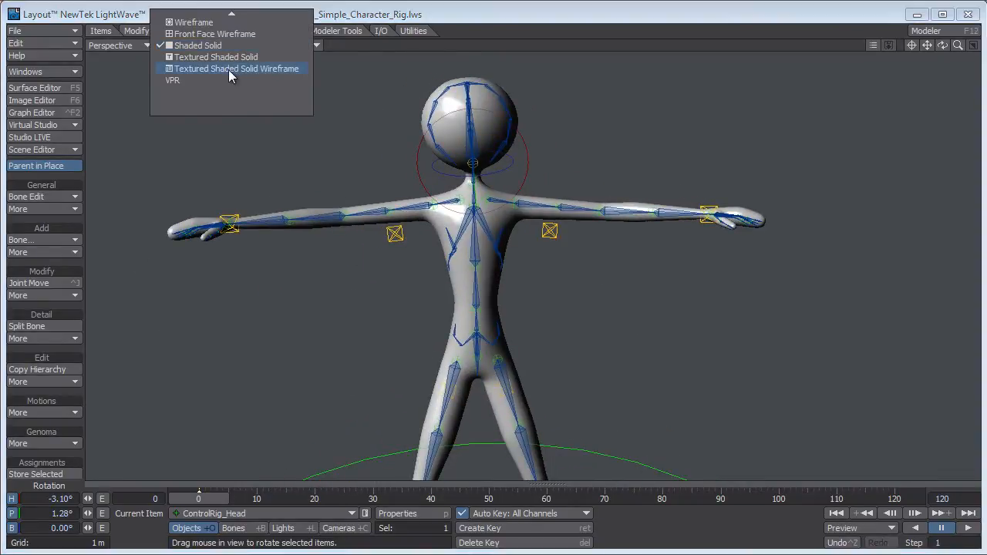
{"action": "left_click", "coordinate": [228, 69]}
{"action": "left_click_drag", "start_coordinate": [570, 298], "coordinate": [515, 282], "text": "alt"}
{"action": "scroll", "coordinate": [540, 295], "scroll_direction": "up", "scroll_amount": 3}
Undo the last head rotation, test the head control with another rotation, and undo that as well.
{"action": "key", "text": "ctrl+z"}
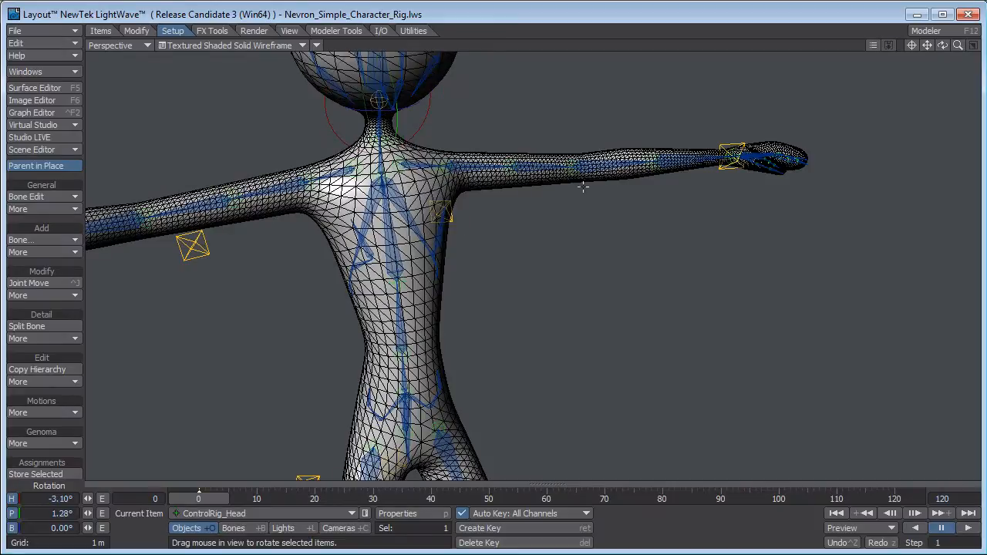
{"action": "left_click_drag", "start_coordinate": [583, 186], "coordinate": [571, 195]}
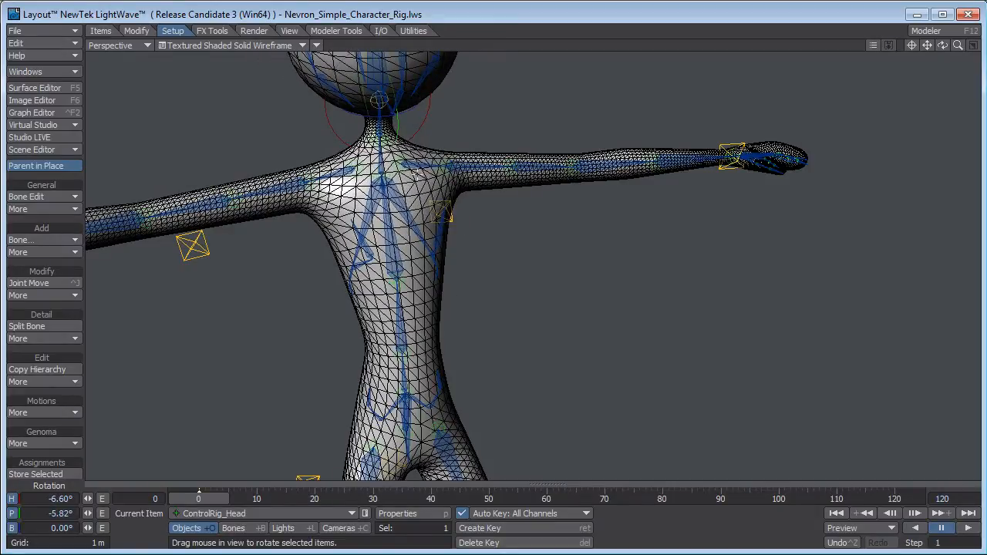
{"action": "left_click_drag", "start_coordinate": [592, 330], "coordinate": [410, 275]}
{"action": "left_click_drag", "start_coordinate": [649, 339], "coordinate": [617, 308], "text": "ctrl+alt"}
{"action": "key", "text": "ctrl+z"}
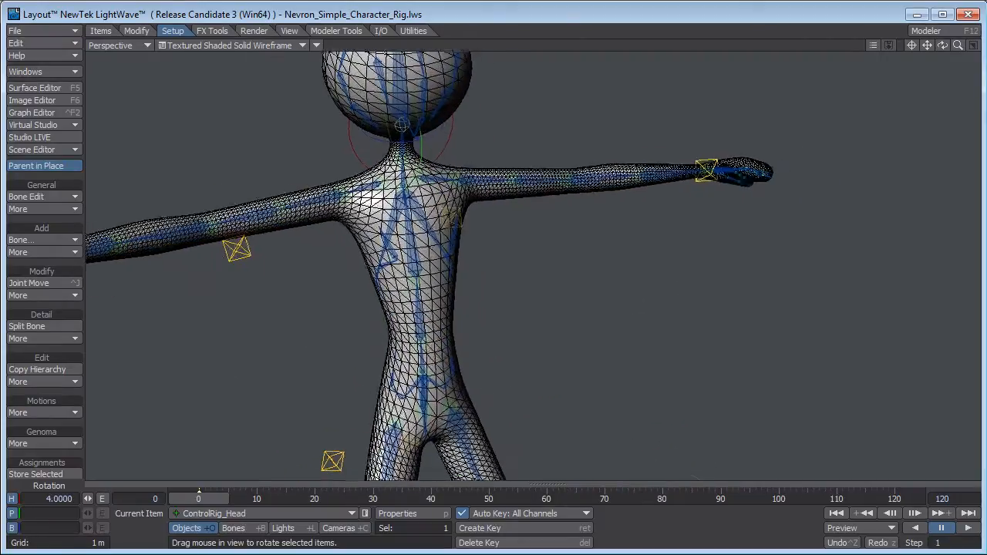
Test the shoulder deformation by rotating the left arm's IK plane control, and undo the rotation.
{"action": "left_click", "coordinate": [486, 195]}
{"action": "left_click_drag", "start_coordinate": [514, 219], "coordinate": [583, 300]}
{"action": "key", "text": "ctrl+z"}
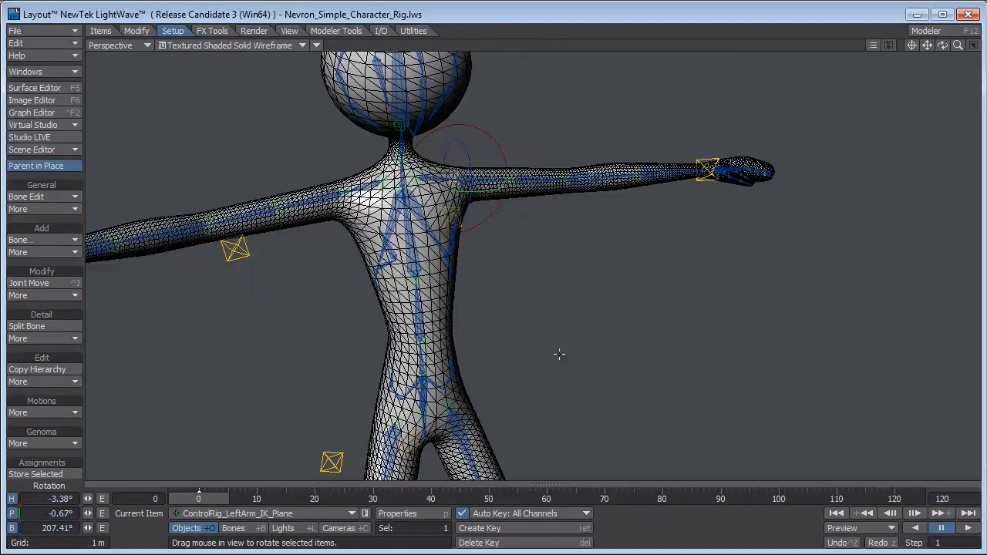
Rotate the left upper leg's IK plane control to check the hip in wireframe, and undo the rotation.
{"action": "left_click_drag", "start_coordinate": [580, 413], "coordinate": [557, 368], "text": "alt+shift"}
{"action": "left_click", "coordinate": [447, 207]}
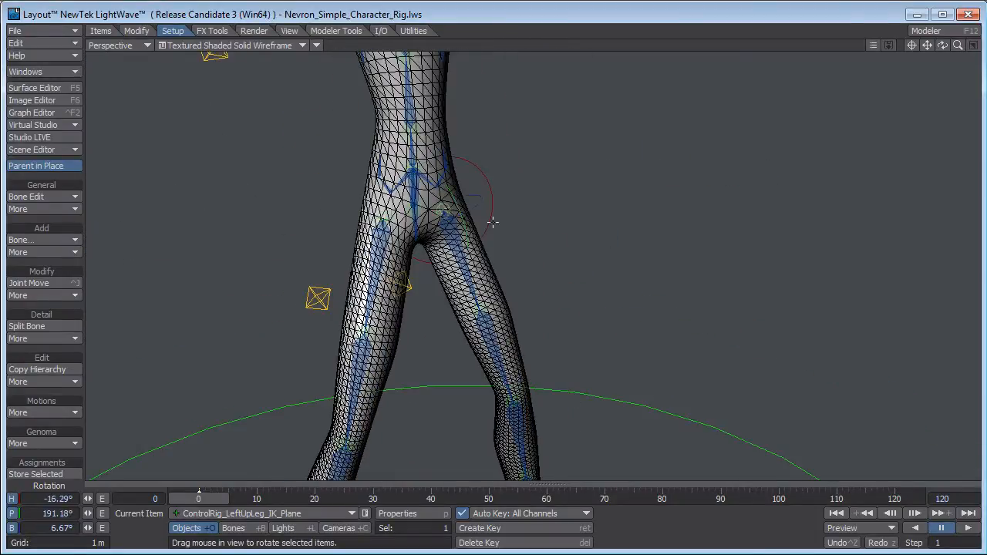
{"action": "left_click_drag", "start_coordinate": [491, 220], "coordinate": [555, 274], "text": "alt"}
{"action": "key", "text": "ctrl+z"}
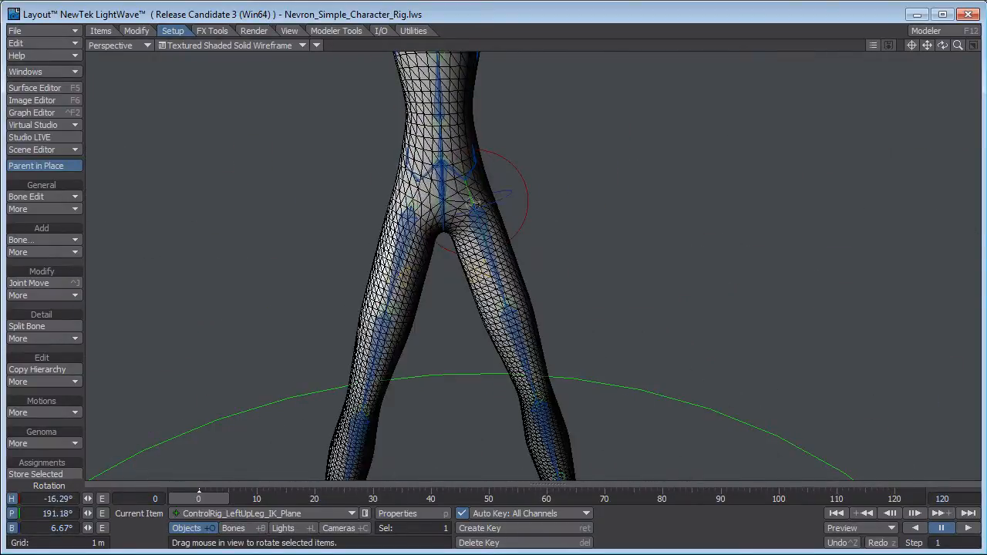
{"action": "scroll", "coordinate": [554, 275], "scroll_direction": "down", "scroll_amount": 3}
{"action": "left_click_drag", "start_coordinate": [632, 162], "coordinate": [660, 273], "text": "alt+shift"}
{"action": "scroll", "coordinate": [628, 273], "scroll_direction": "up", "scroll_amount": 3}
{"action": "left_click_drag", "start_coordinate": [529, 186], "coordinate": [530, 297], "text": "alt+shift"}
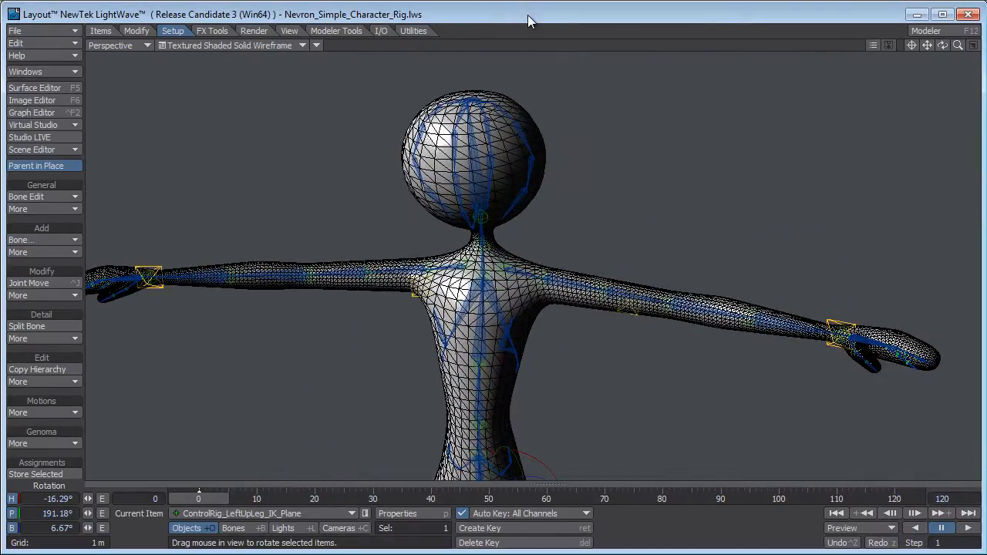
{"action": "left_click_drag", "start_coordinate": [603, 304], "coordinate": [625, 303], "text": "alt"}
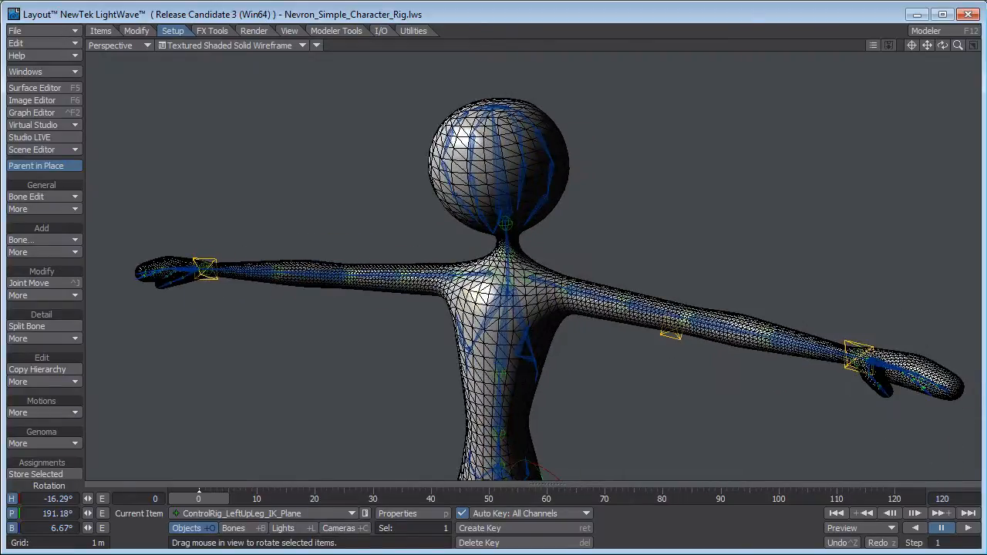
Switch to Modeler and set the Perspective viewport's display style to Weight Shade.
{"action": "key", "text": "F12"}
{"action": "left_click_drag", "start_coordinate": [823, 181], "coordinate": [736, 176], "text": "alt"}
{"action": "left_click_drag", "start_coordinate": [735, 177], "coordinate": [772, 181], "text": "ctrl+alt"}
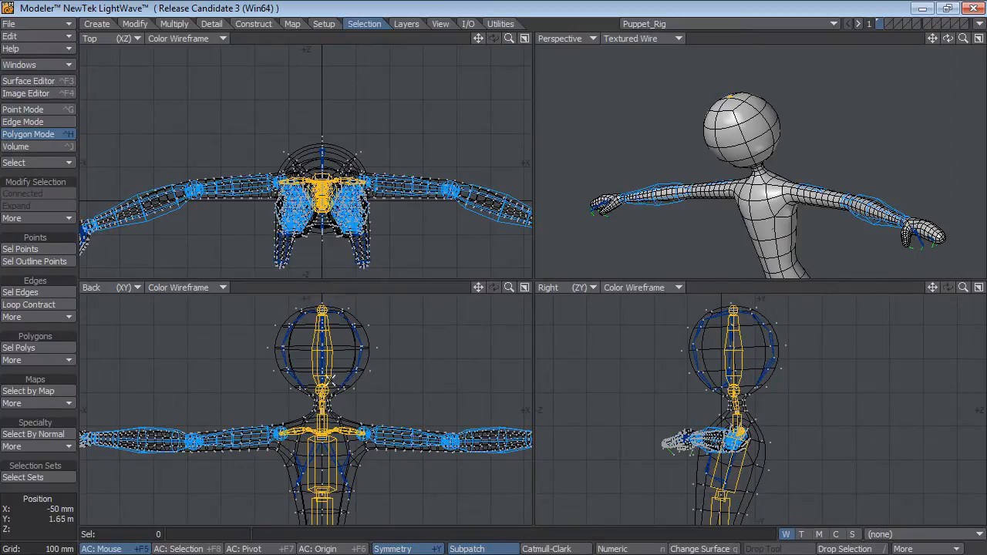
{"action": "left_click_drag", "start_coordinate": [827, 187], "coordinate": [763, 180], "text": "alt"}
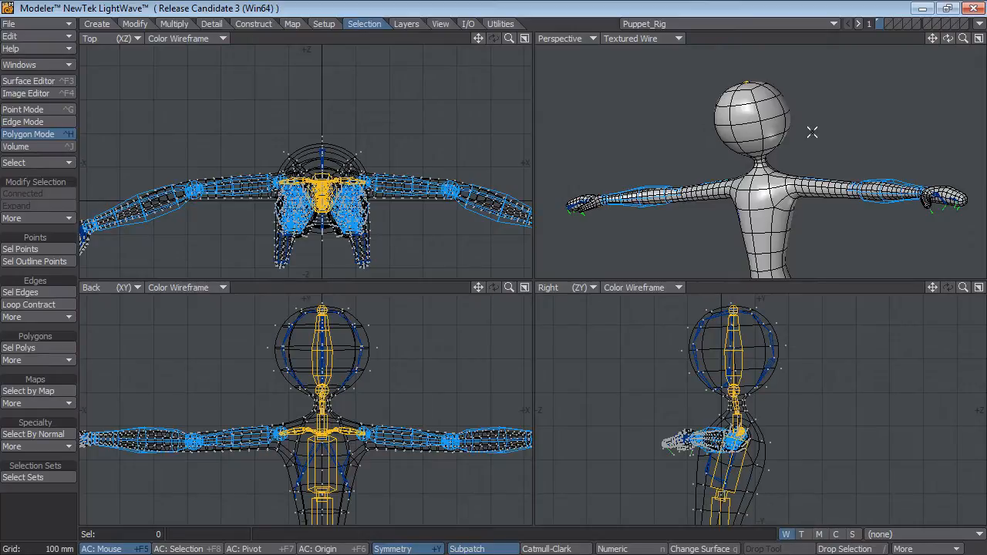
{"action": "left_click_drag", "start_coordinate": [812, 132], "coordinate": [793, 113], "text": "alt"}
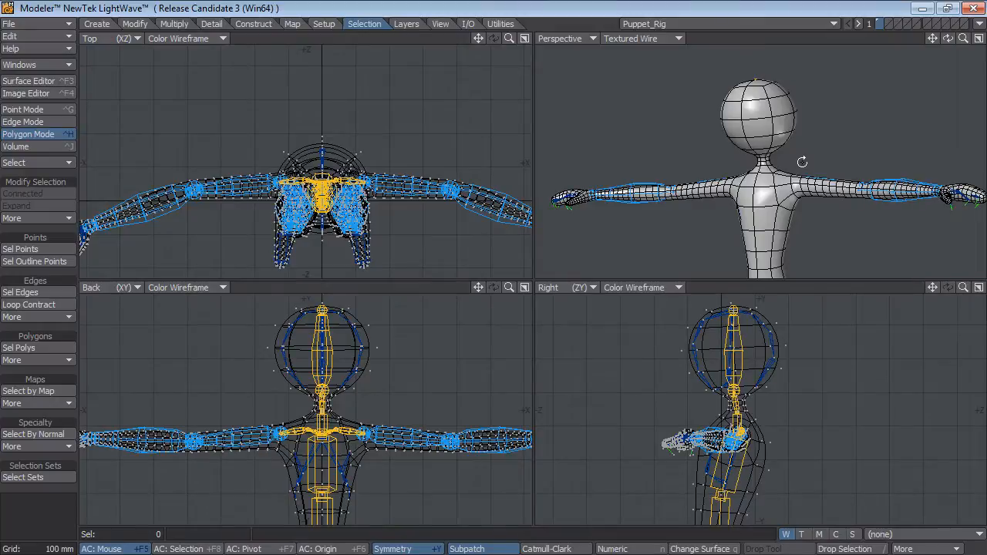
{"action": "left_click", "coordinate": [631, 38]}
{"action": "left_click", "coordinate": [629, 17]}
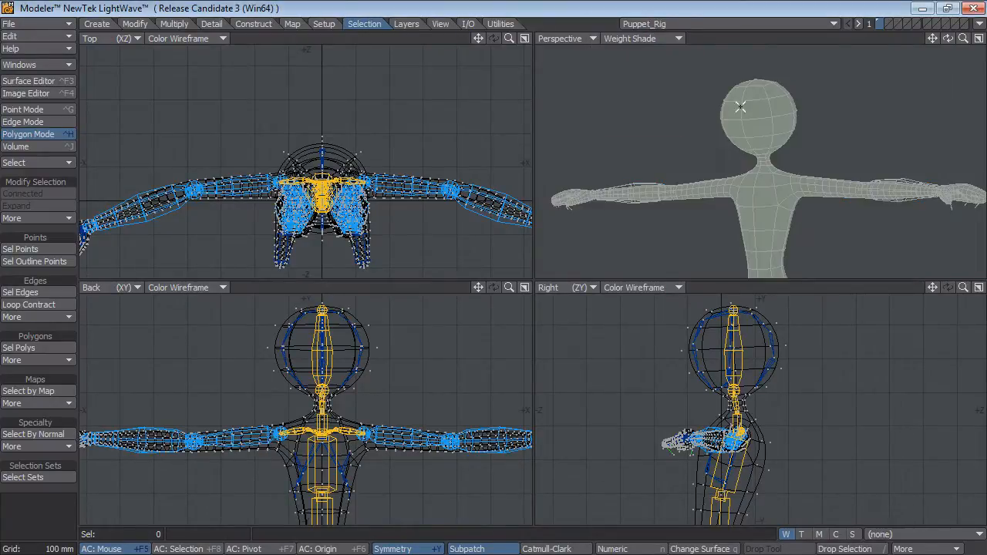
{"action": "left_click_drag", "start_coordinate": [759, 151], "coordinate": [780, 145], "text": "alt"}
{"action": "left_click_drag", "start_coordinate": [814, 185], "coordinate": [781, 169], "text": "ctrl+alt"}
Select all skelegons through the polygon statistics and hide them so only the puppet mesh is shown.
{"action": "left_click", "coordinate": [783, 534]}
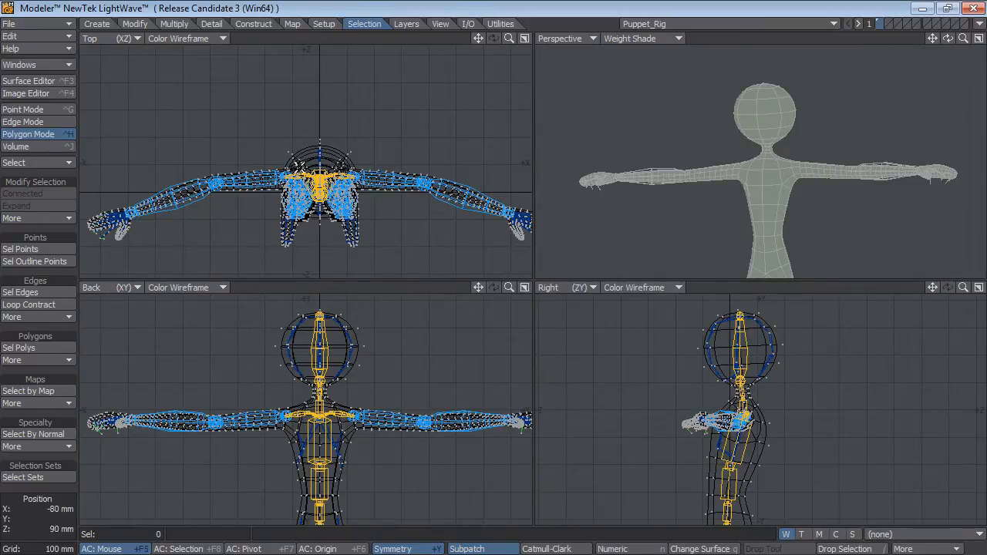
{"action": "key", "text": "w"}
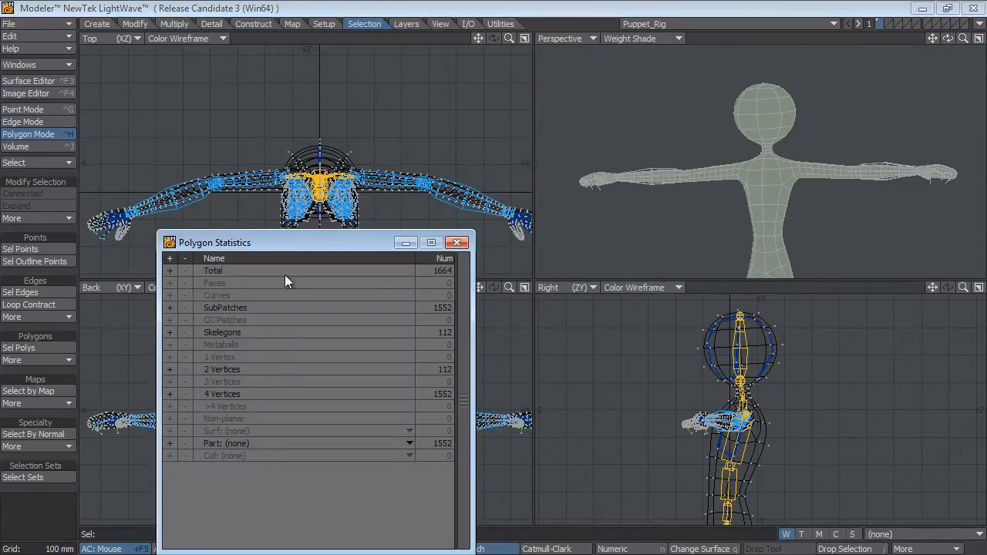
{"action": "left_click", "coordinate": [169, 332]}
{"action": "key", "text": "Delete"}
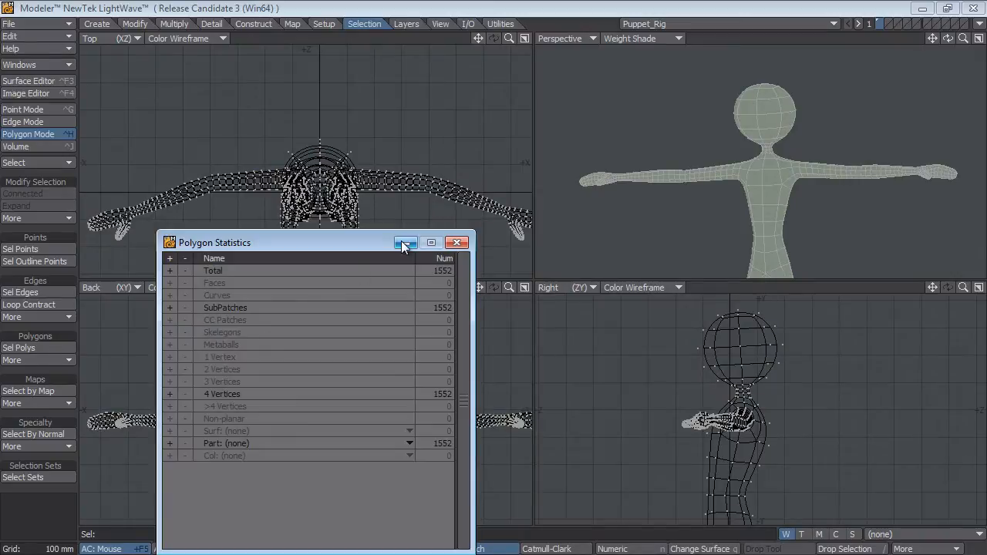
{"action": "left_click", "coordinate": [457, 244]}
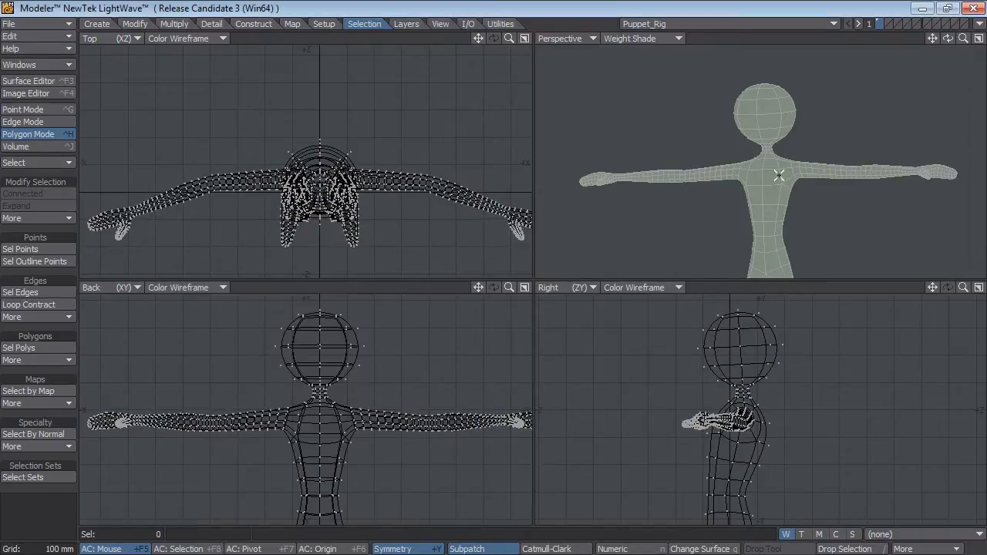
Select the head polygons of the mesh and create a weight map named W_Head with an initial value of 100%.
{"action": "scroll", "coordinate": [809, 154], "scroll_direction": "up", "scroll_amount": 2}
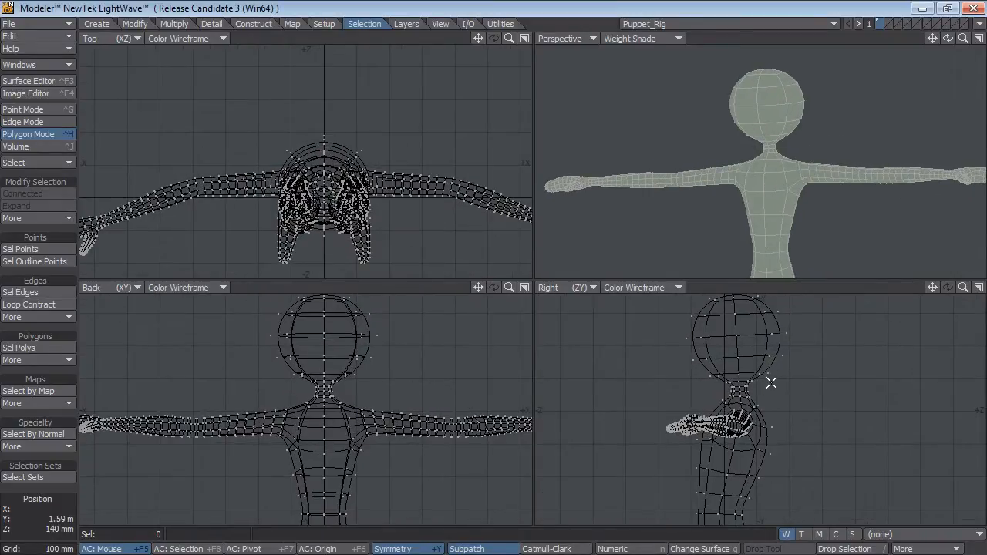
{"action": "mouse_move", "coordinate": [759, 383]}
{"action": "right_mouse_down"}
{"action": "mouse_move", "coordinate": [739, 384]}
{"action": "mouse_move", "coordinate": [883, 330]}
{"action": "right_mouse_up"}
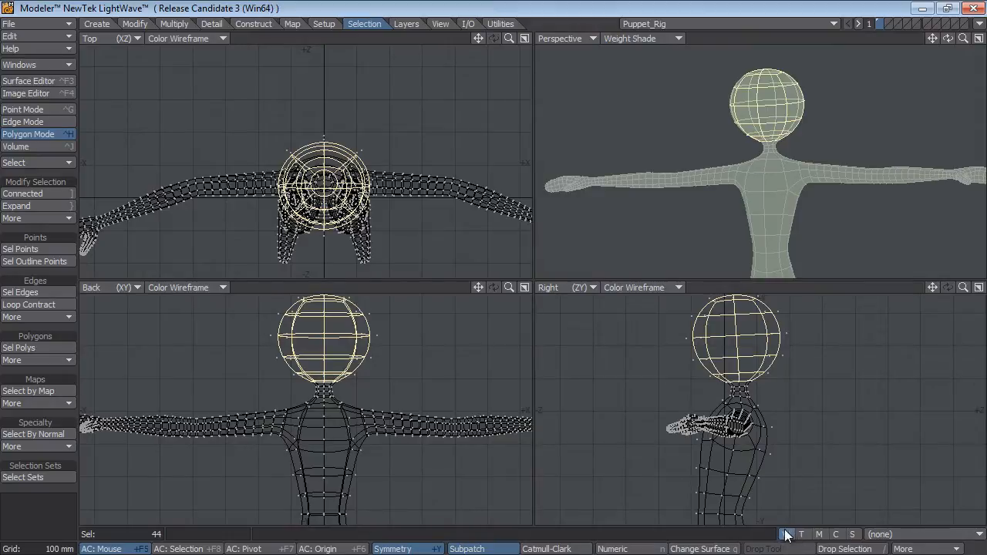
{"action": "left_click", "coordinate": [902, 534]}
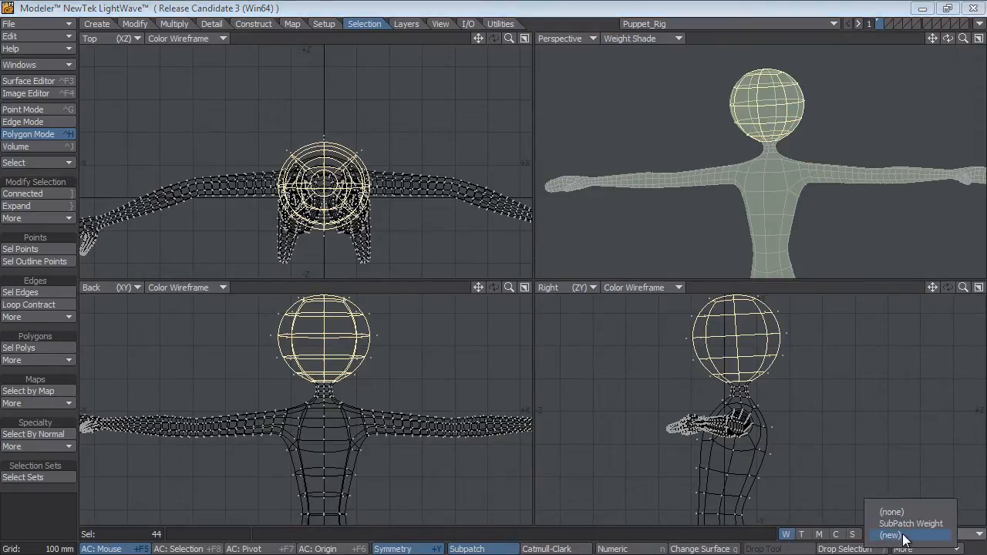
{"action": "left_click", "coordinate": [894, 535]}
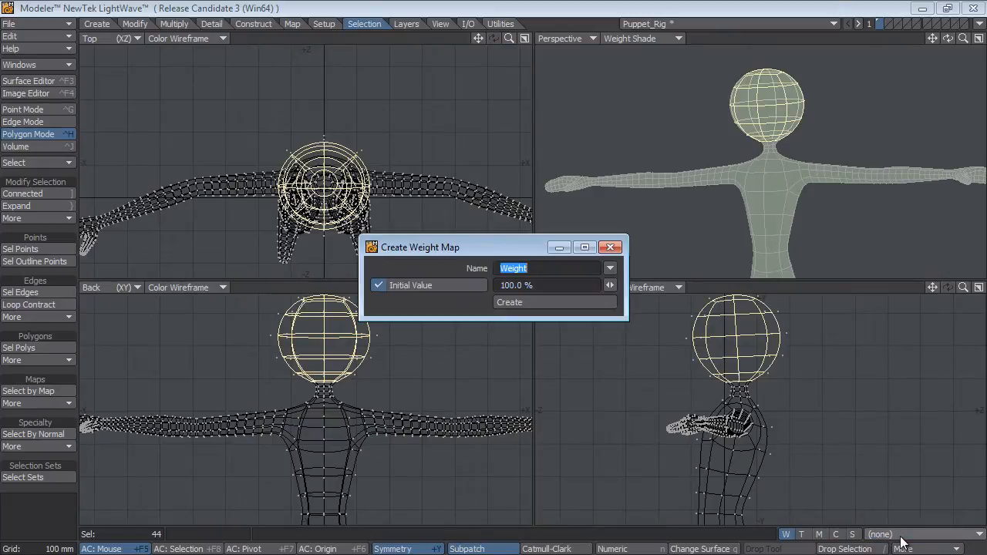
{"action": "type", "text": "W"}
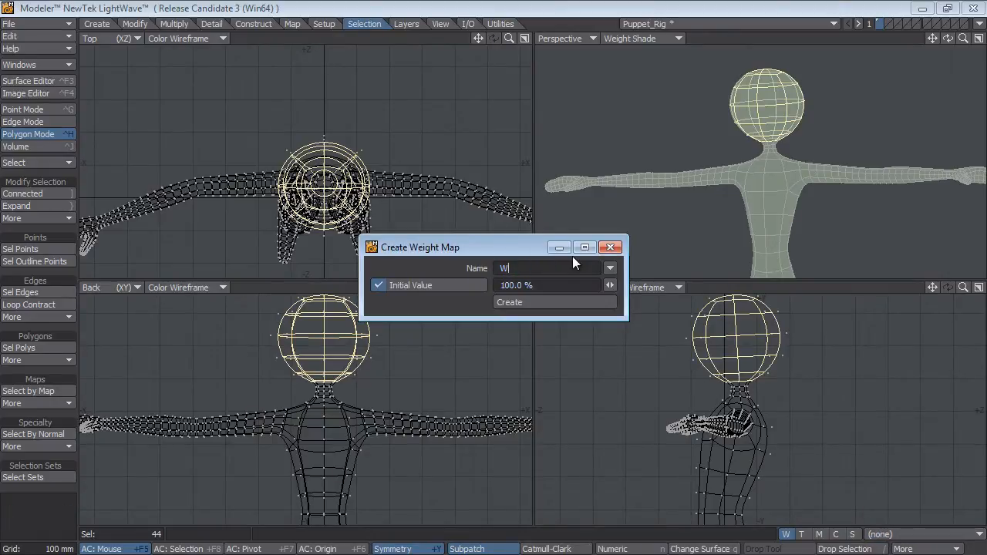
{"action": "type", "text": "_Head"}
{"action": "left_click", "coordinate": [547, 301]}
{"action": "left_click", "coordinate": [610, 246]}
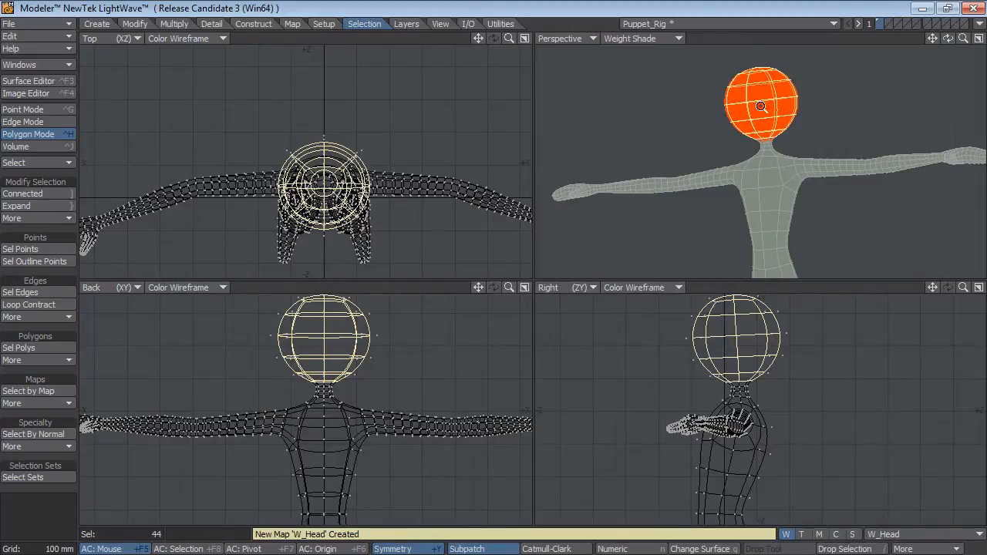
Unhide the skelegons and clear the head polygon selection.
{"action": "scroll", "coordinate": [760, 108], "scroll_direction": "up", "scroll_amount": 1}
{"action": "left_click_drag", "start_coordinate": [761, 122], "coordinate": [757, 154], "text": "alt"}
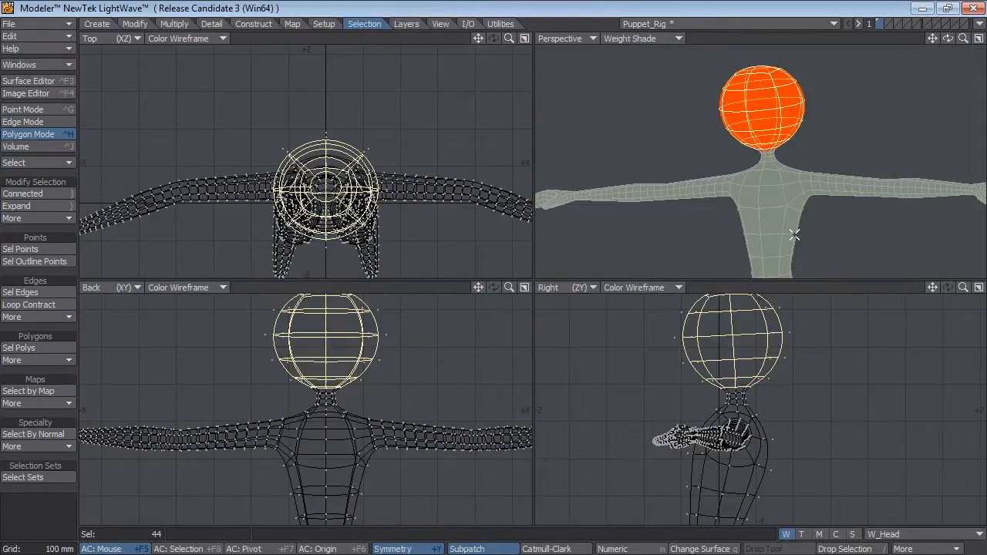
{"action": "left_click_drag", "start_coordinate": [794, 235], "coordinate": [778, 167], "text": "alt"}
{"action": "key", "text": "backslash"}
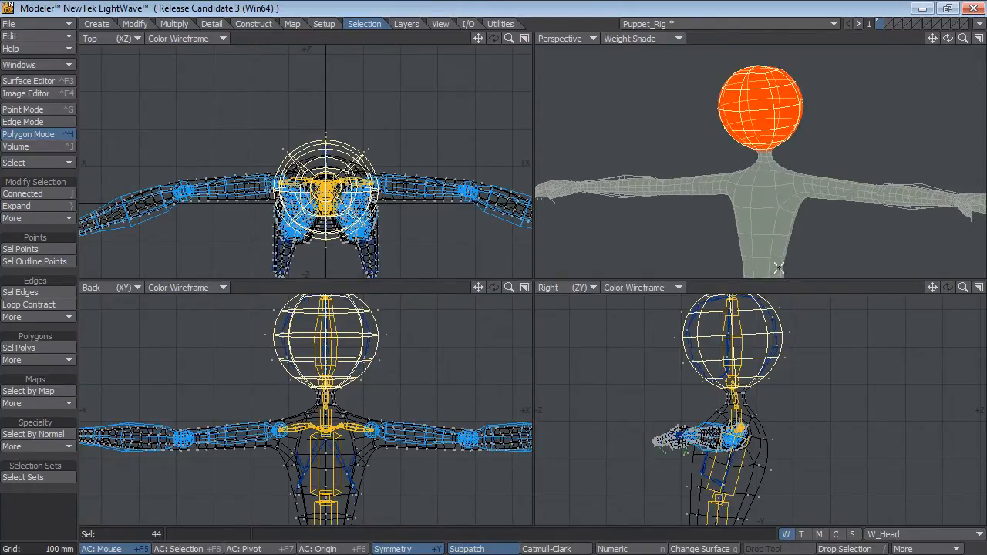
{"action": "left_click", "coordinate": [63, 492]}
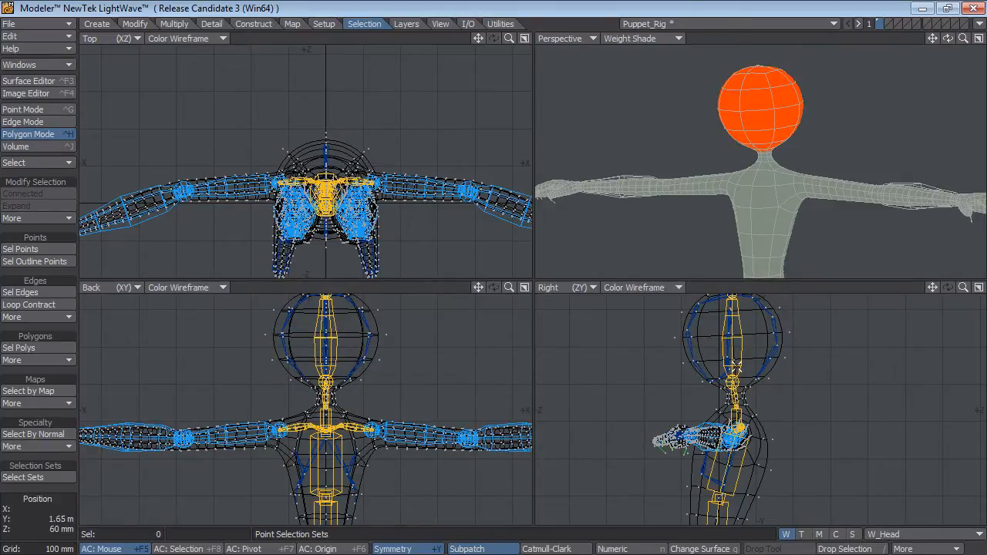
Hide the whole connected puppet mesh and select the head skelegons.
{"action": "left_click", "coordinate": [762, 456]}
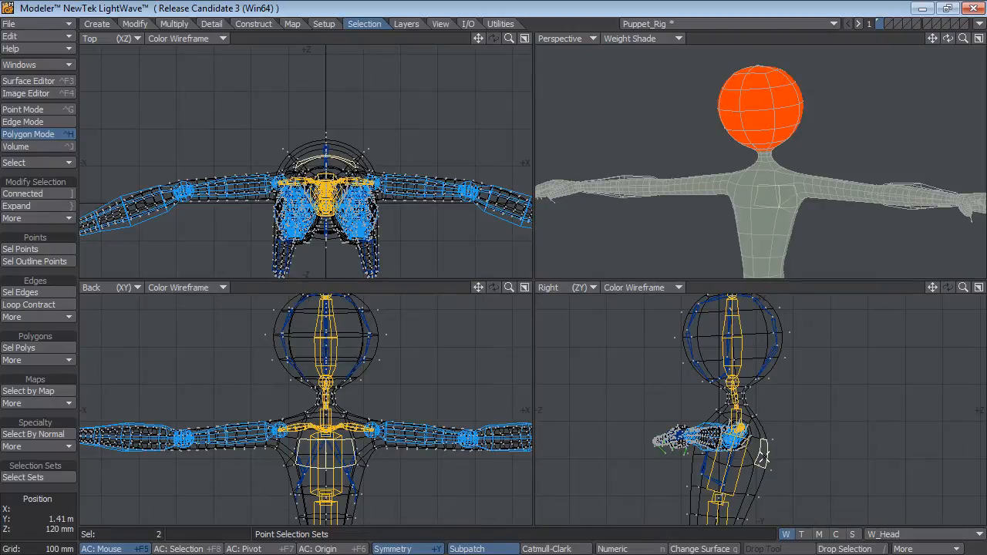
{"action": "key", "text": "]"}
{"action": "key", "text": "-"}
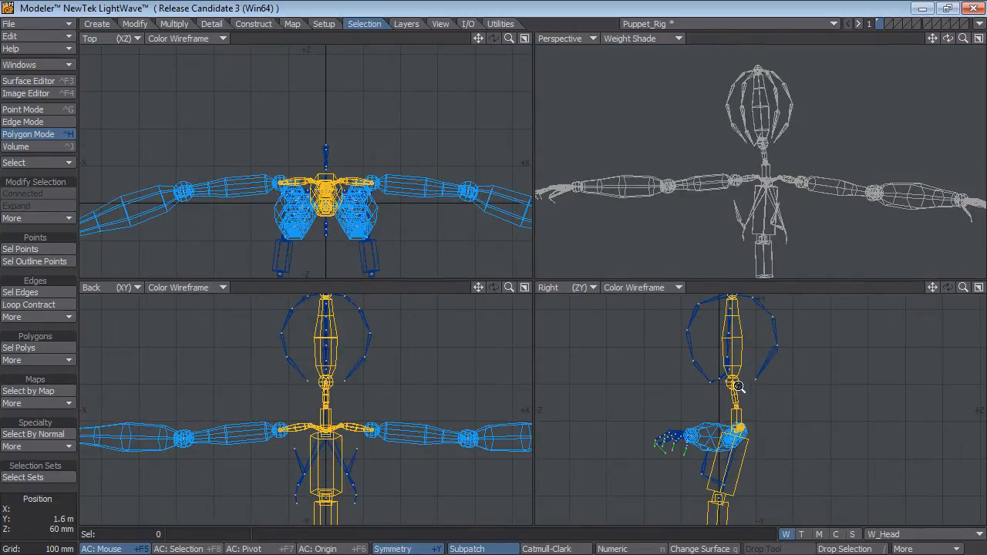
{"action": "left_click_drag", "start_coordinate": [739, 387], "coordinate": [714, 379], "text": "ctrl+alt"}
{"action": "mouse_move", "coordinate": [776, 413]}
{"action": "right_mouse_down"}
{"action": "mouse_move", "coordinate": [686, 418]}
{"action": "mouse_move", "coordinate": [663, 324]}
{"action": "right_mouse_up"}
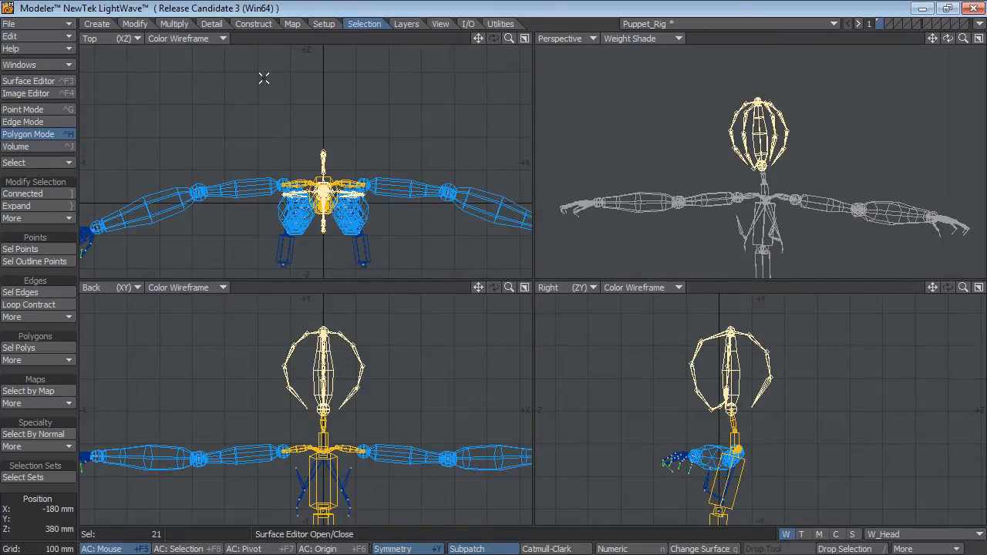
Assign the W_Head weight map to the selected head skelegons and unhide the puppet mesh.
{"action": "left_click", "coordinate": [324, 24]}
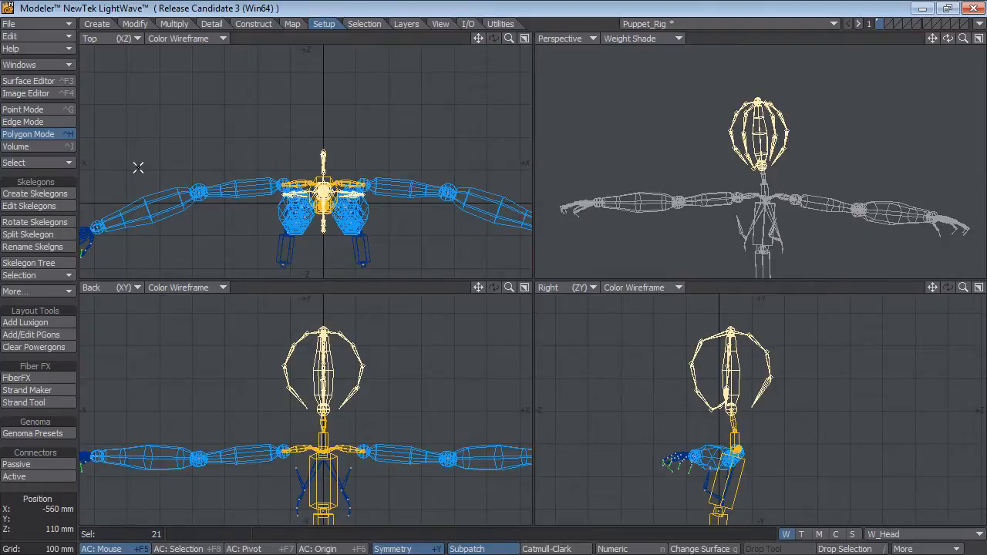
{"action": "left_click", "coordinate": [32, 292]}
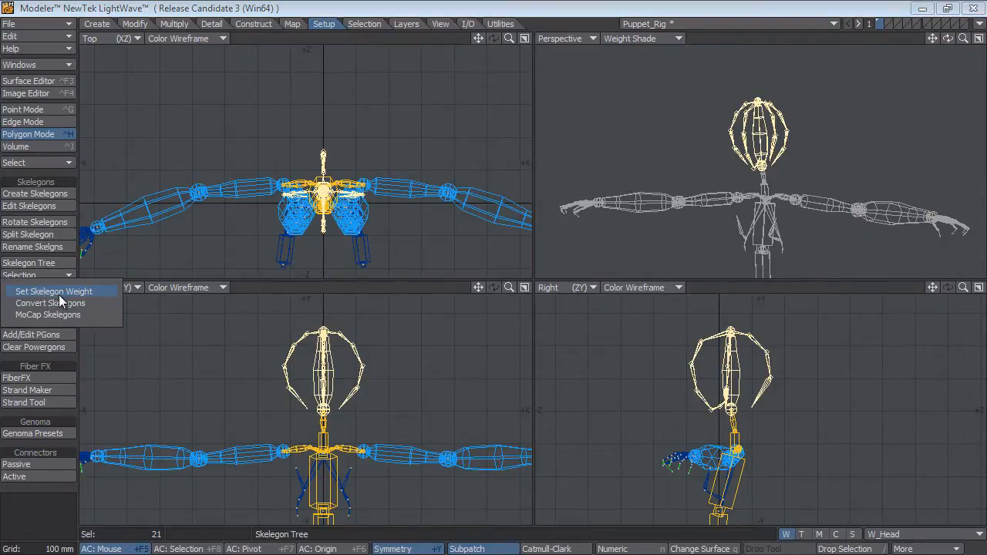
{"action": "left_click", "coordinate": [58, 293]}
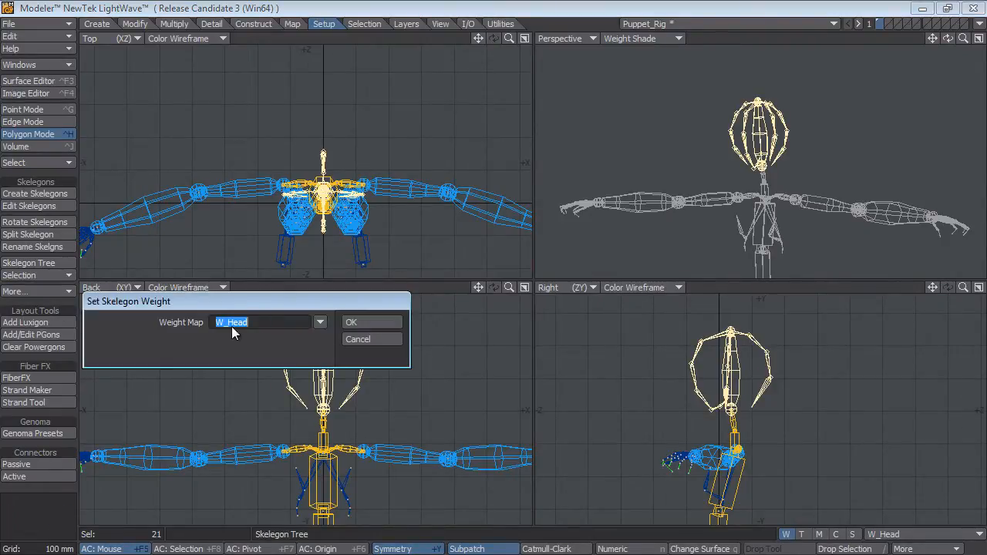
{"action": "left_click", "coordinate": [320, 323]}
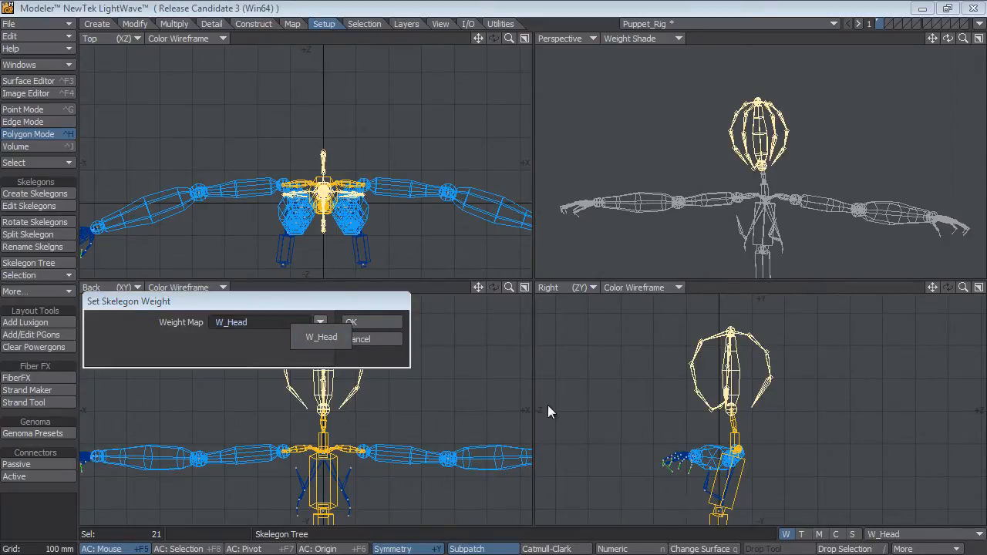
{"action": "left_click", "coordinate": [322, 339]}
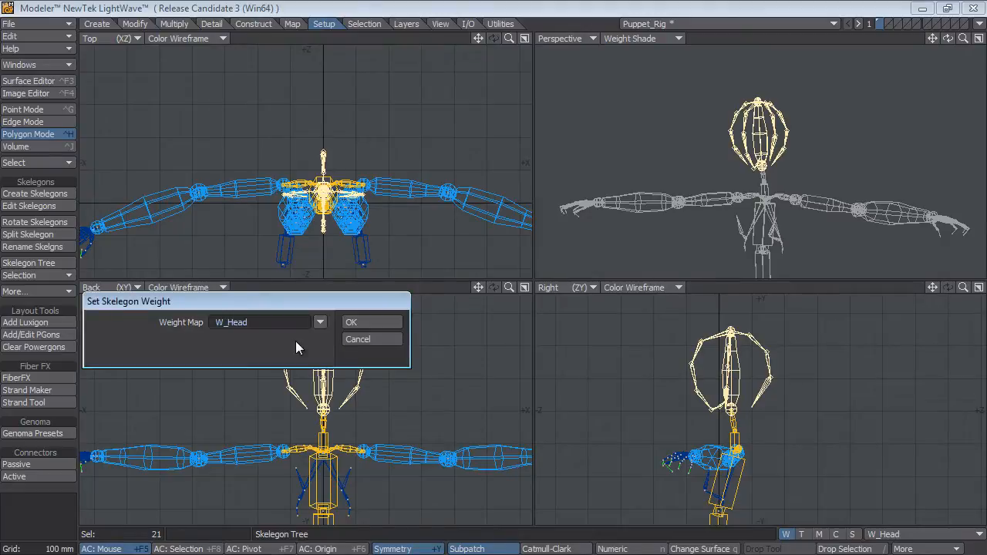
{"action": "left_click", "coordinate": [362, 322]}
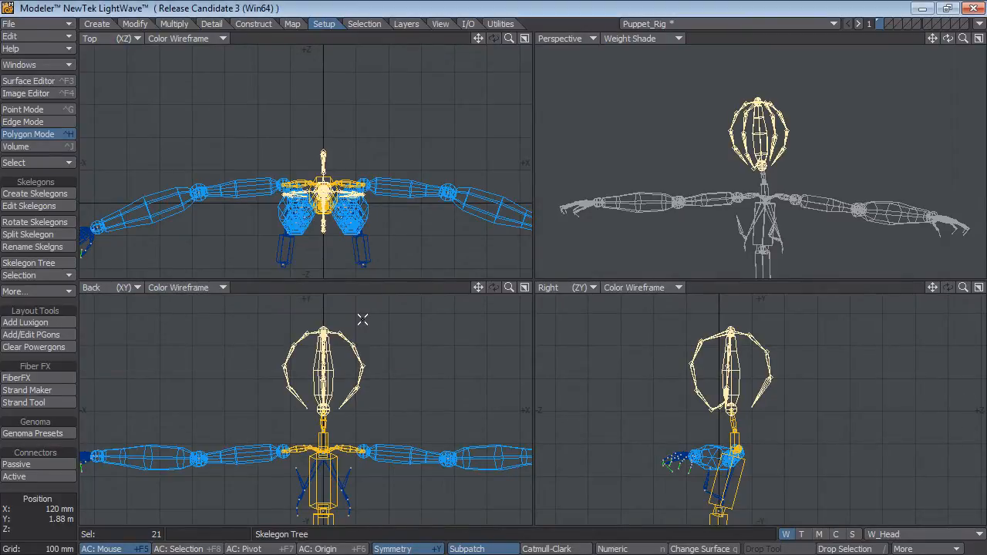
{"action": "key", "text": "backslash"}
{"action": "left_click_drag", "start_coordinate": [825, 207], "coordinate": [831, 182], "text": "alt+shift"}
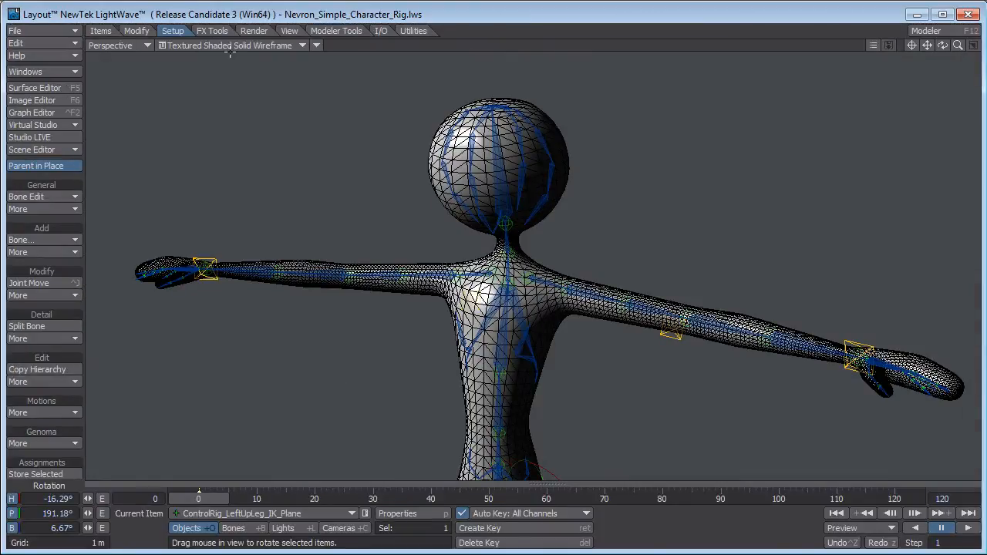
In Layout, switch the perspective viewport to Bounding Box display and update the Genoma rig.
{"action": "left_click", "coordinate": [230, 46]}
{"action": "left_click", "coordinate": [197, 18]}
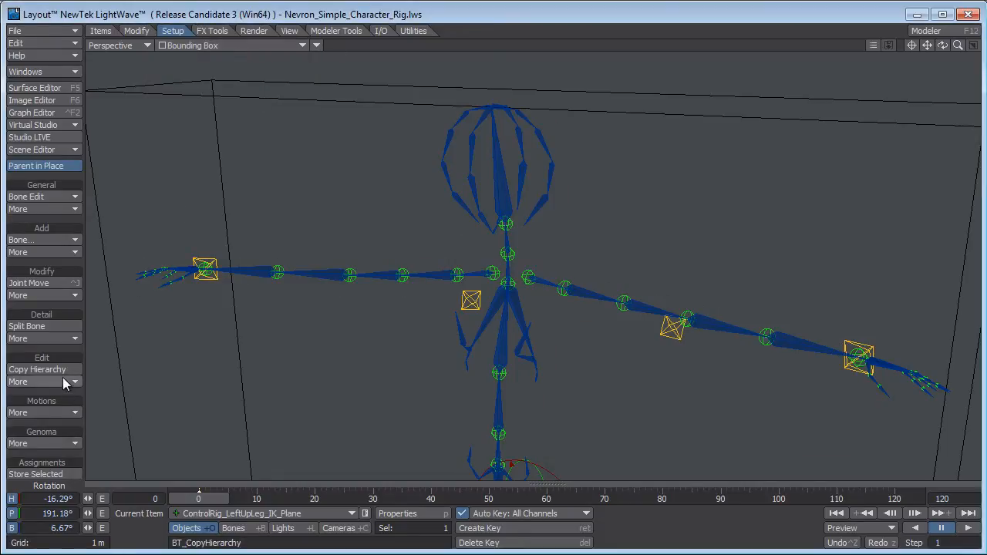
{"action": "left_click", "coordinate": [65, 443]}
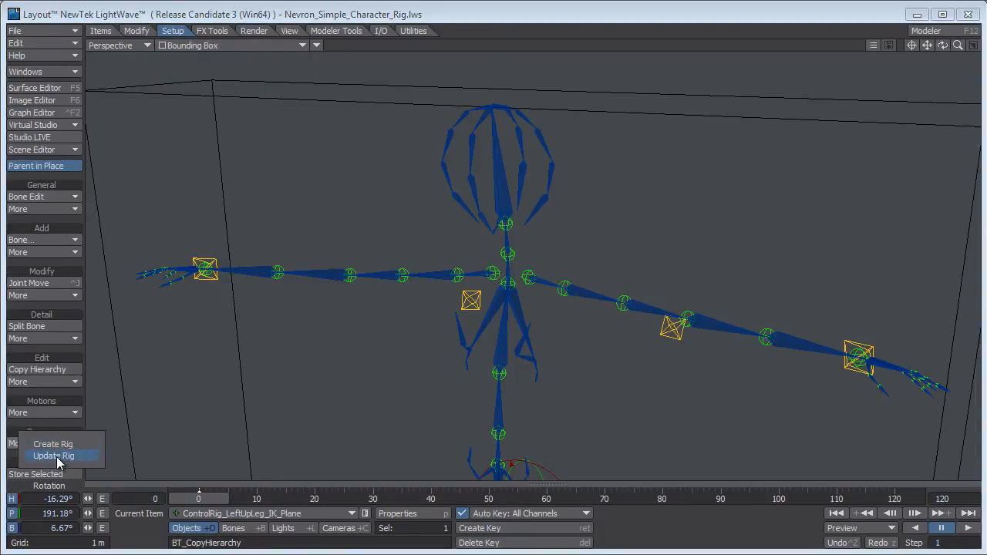
{"action": "left_click", "coordinate": [58, 456]}
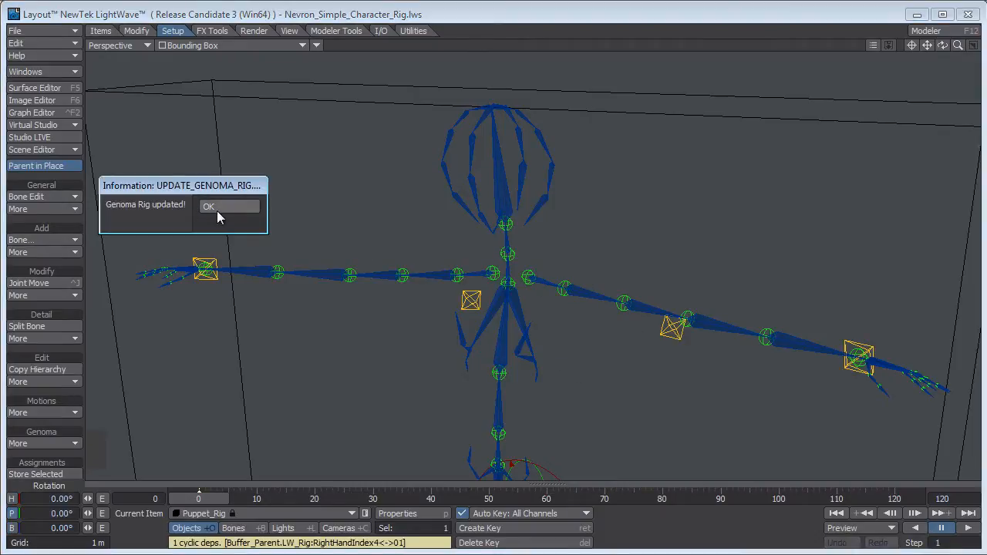
{"action": "left_click", "coordinate": [220, 208]}
Display the viewport as Shaded Solid and open the bone properties of the puppet's head bone, clear of the head.
{"action": "left_click", "coordinate": [256, 44]}
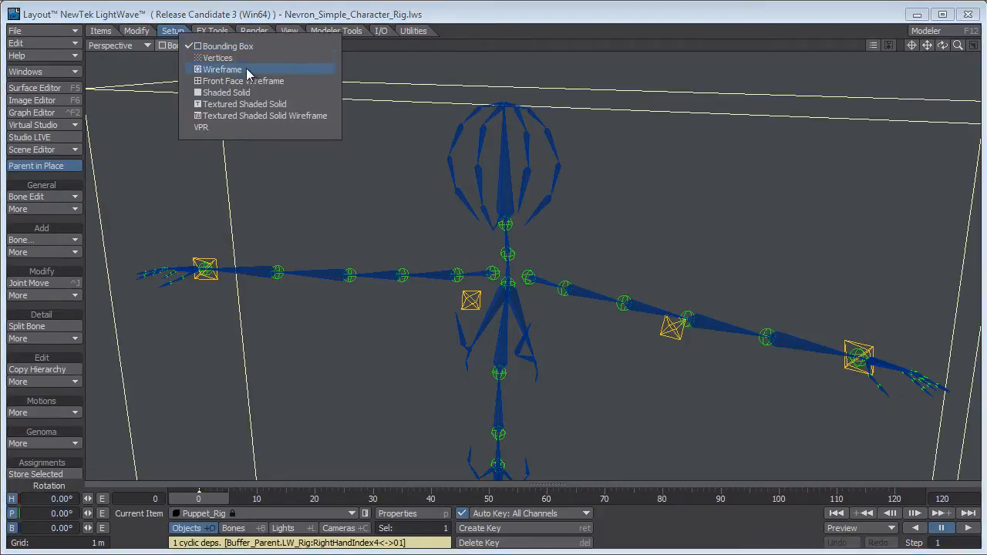
{"action": "left_click", "coordinate": [226, 92]}
{"action": "left_click", "coordinate": [505, 171]}
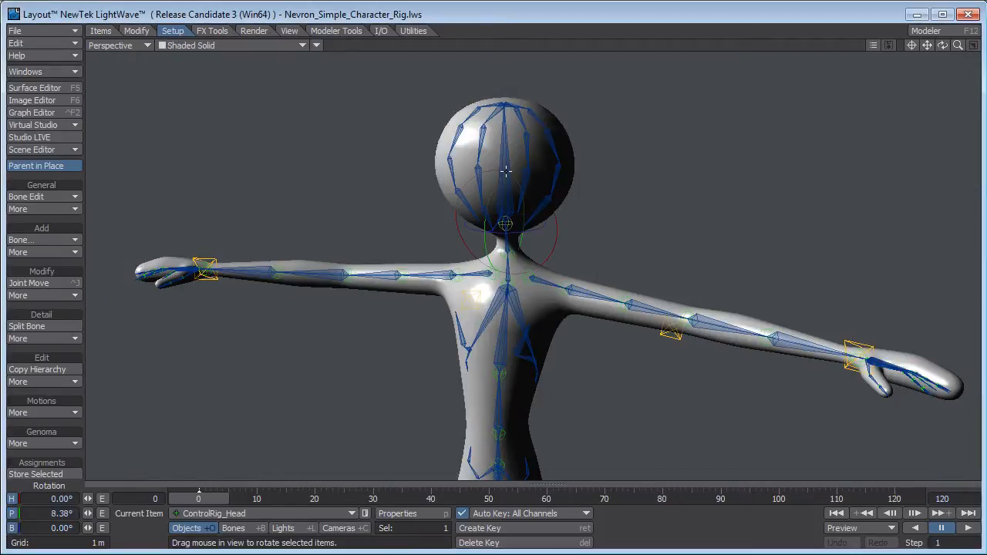
{"action": "key", "text": "p"}
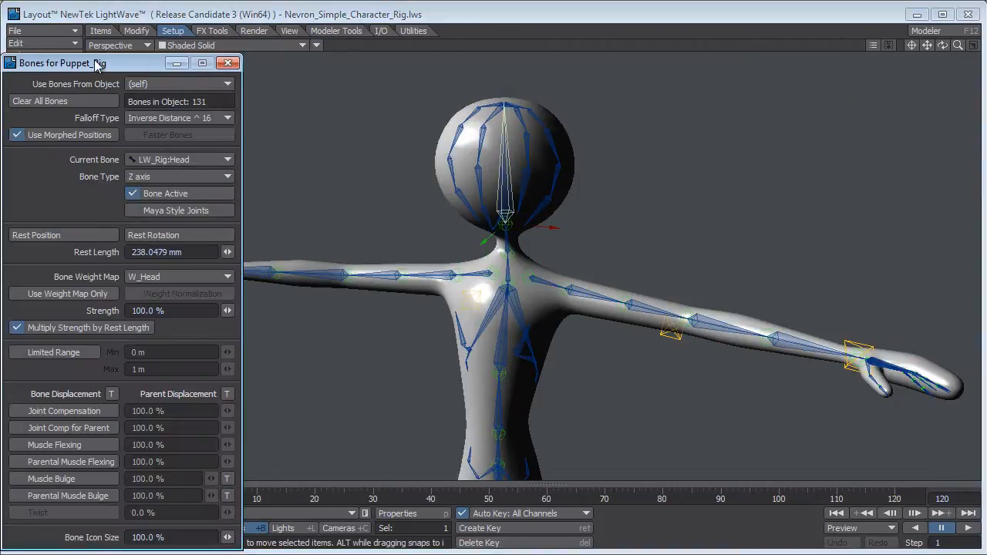
{"action": "left_click_drag", "start_coordinate": [94, 64], "coordinate": [171, 48]}
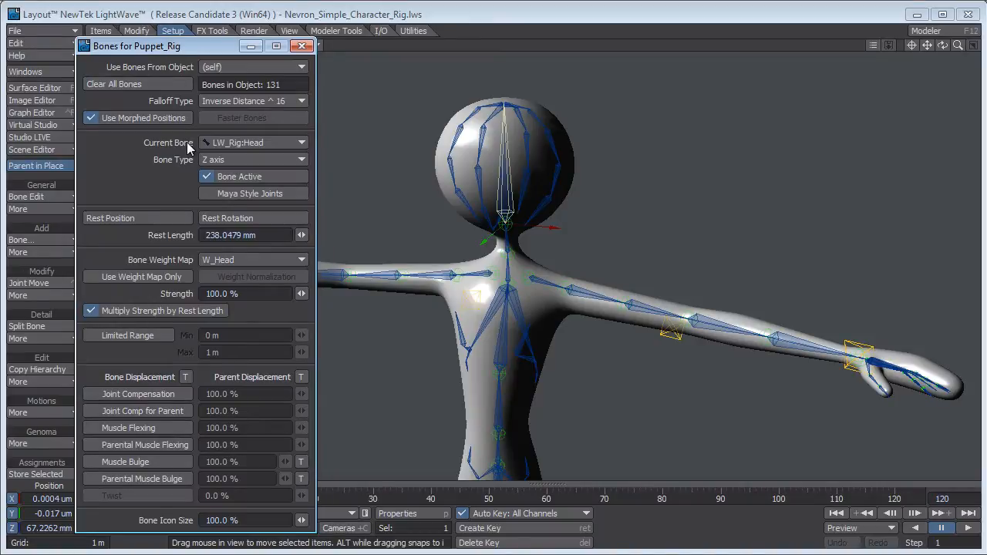
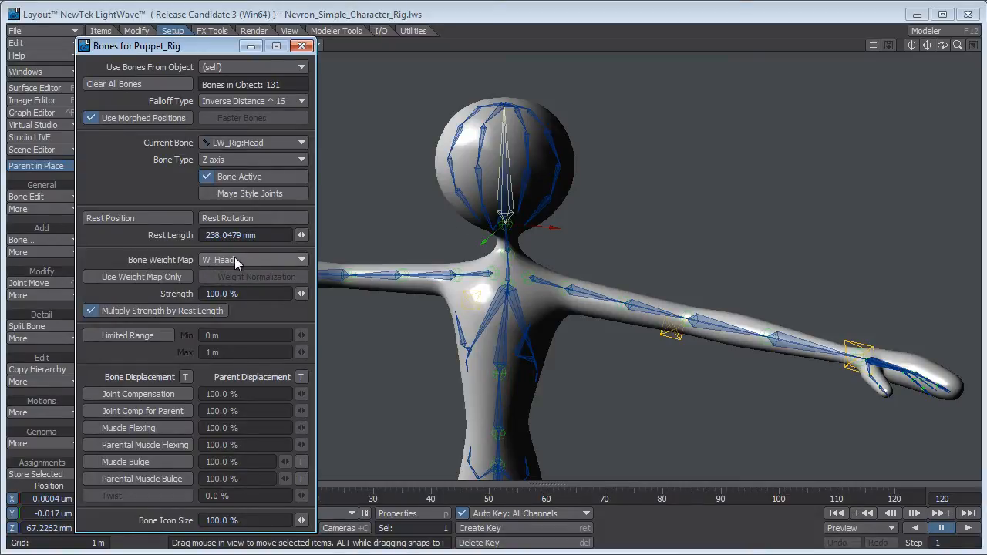
Check the bone weight map assigned to each of the bones around the puppet's head and close the bone properties.
{"action": "left_click", "coordinate": [453, 171]}
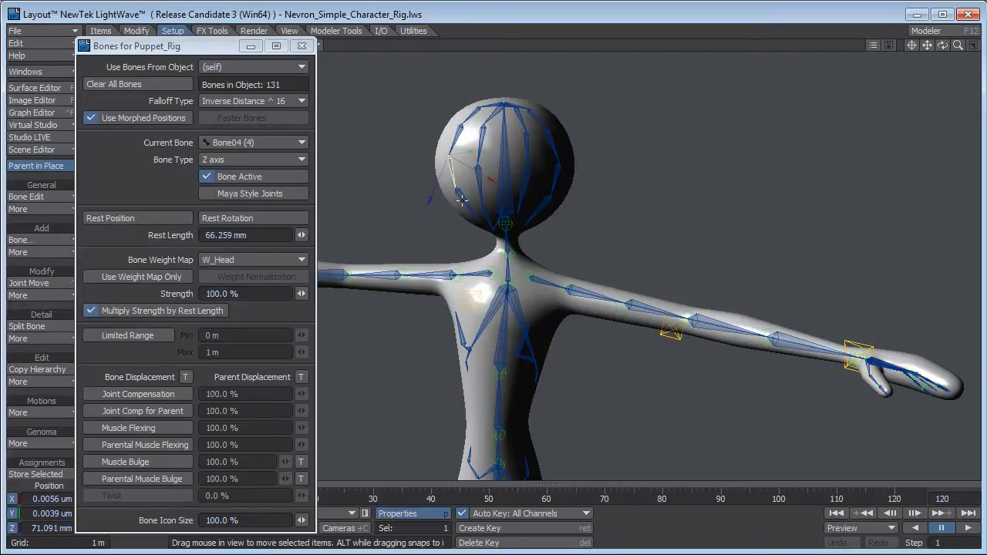
{"action": "left_click", "coordinate": [466, 201]}
{"action": "left_click", "coordinate": [454, 143]}
{"action": "left_click", "coordinate": [452, 167]}
{"action": "left_click", "coordinate": [467, 118]}
{"action": "left_click", "coordinate": [491, 106]}
{"action": "left_click", "coordinate": [527, 108]}
{"action": "left_click", "coordinate": [543, 121]}
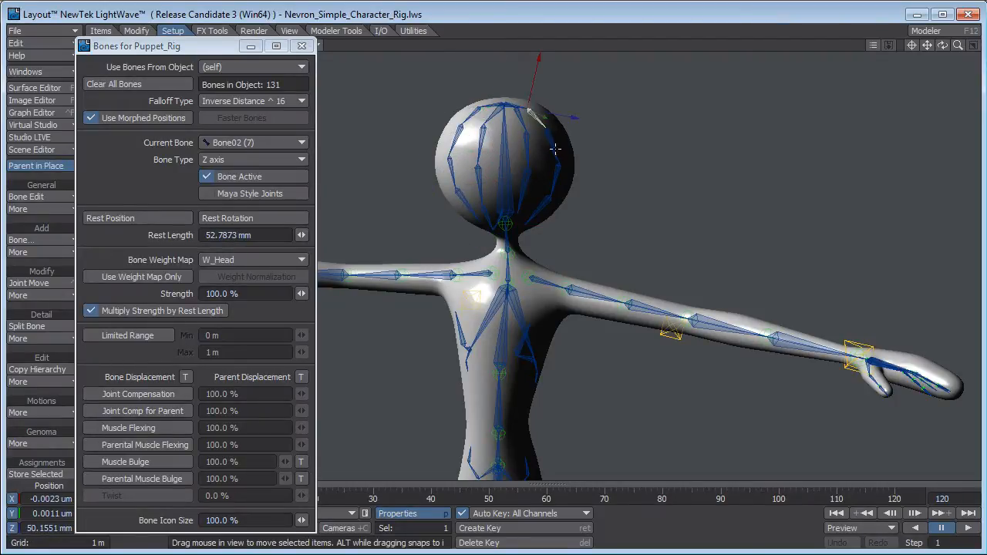
{"action": "left_click", "coordinate": [554, 152]}
{"action": "left_click", "coordinate": [558, 171]}
{"action": "left_click", "coordinate": [551, 199]}
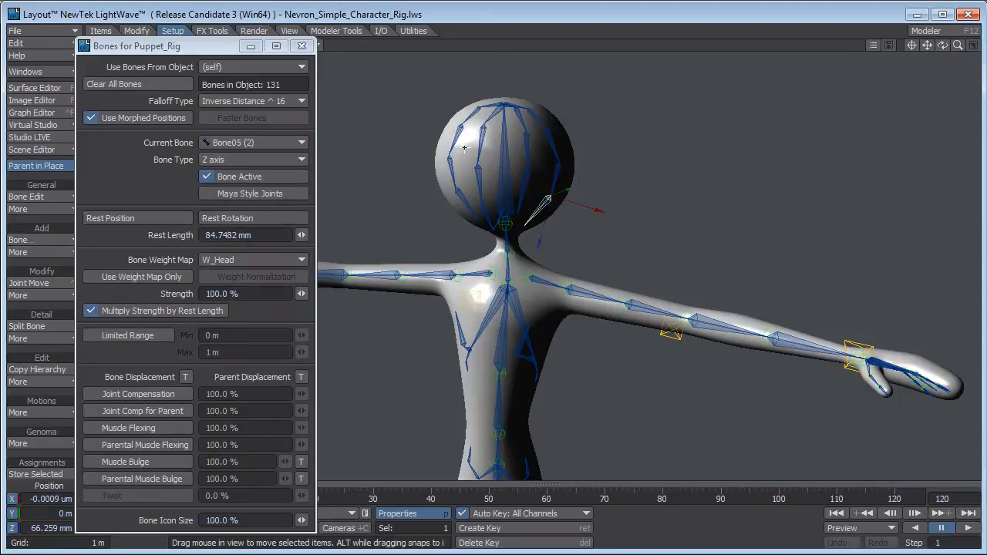
{"action": "left_click", "coordinate": [302, 45]}
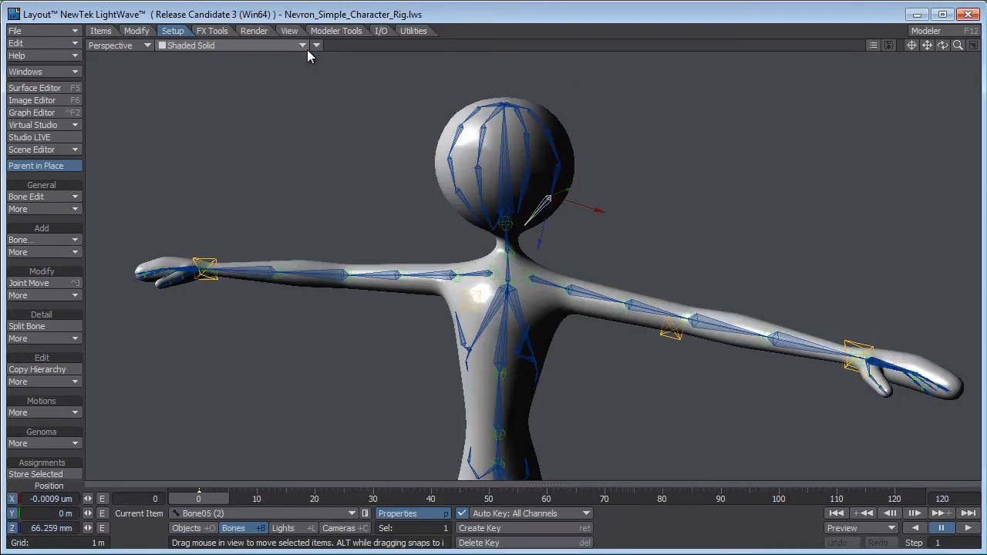
Rotate the ControlRig_Head control on several axes to test how the bones deform the head.
{"action": "left_click", "coordinate": [506, 222]}
{"action": "key", "text": "y"}
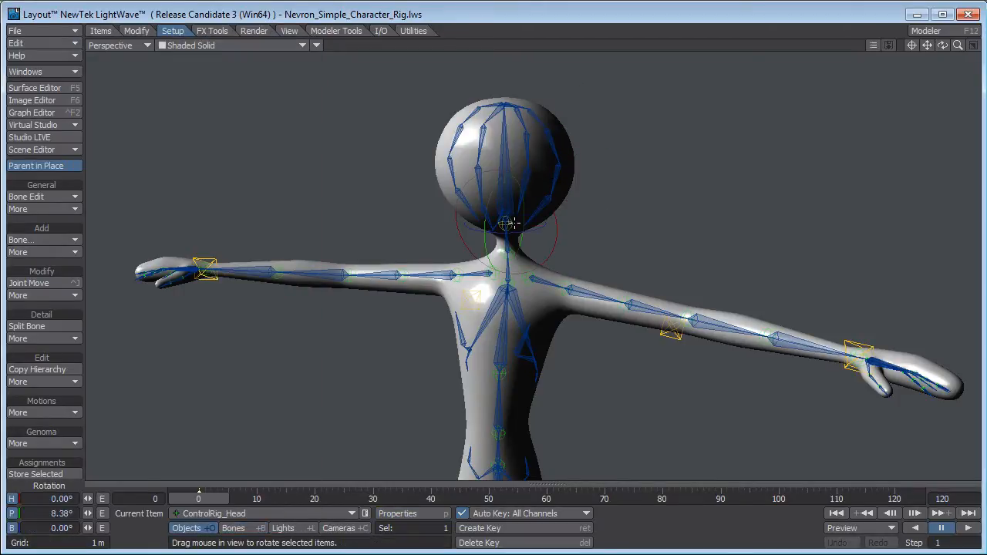
{"action": "left_click_drag", "start_coordinate": [646, 250], "coordinate": [624, 243]}
{"action": "right_click_drag", "start_coordinate": [624, 243], "coordinate": [584, 243]}
{"action": "left_click_drag", "start_coordinate": [583, 244], "coordinate": [698, 264]}
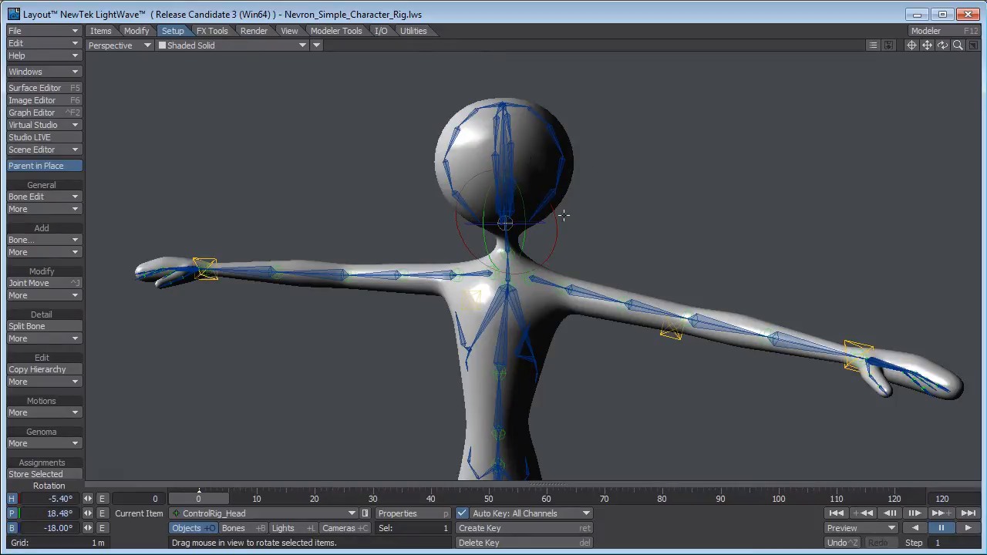
{"action": "left_click_drag", "start_coordinate": [531, 174], "coordinate": [755, 197]}
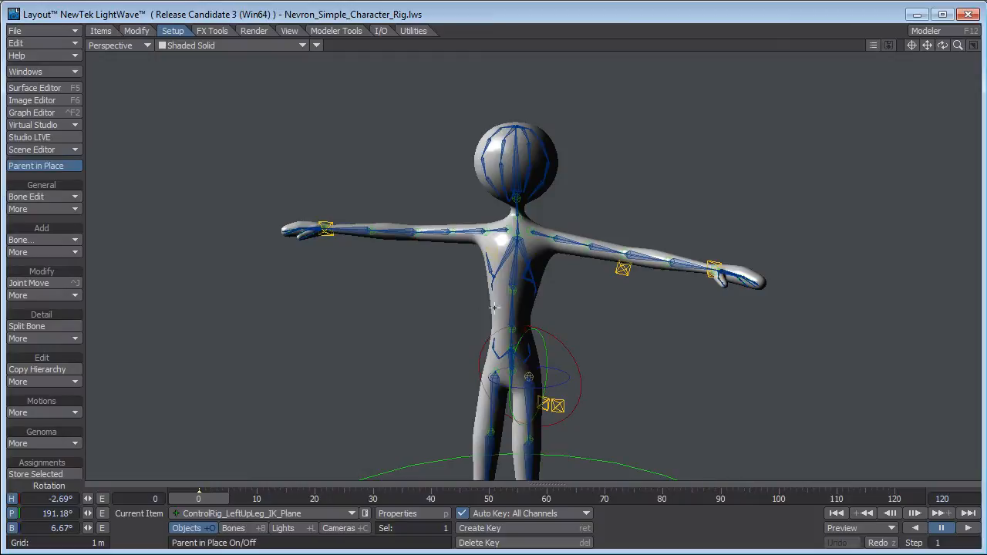
In the Back view, rotate the ControlRig_LeftUpLeg_IK_Plane control's heading to test how the two legs influence each other.
{"action": "key", "text": "1"}
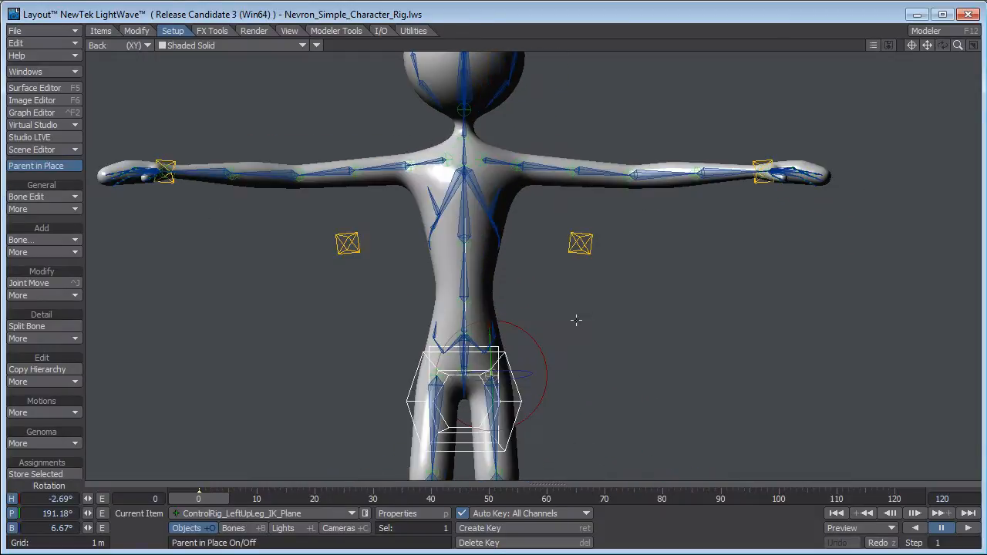
{"action": "left_click_drag", "start_coordinate": [611, 392], "coordinate": [612, 391], "text": "alt"}
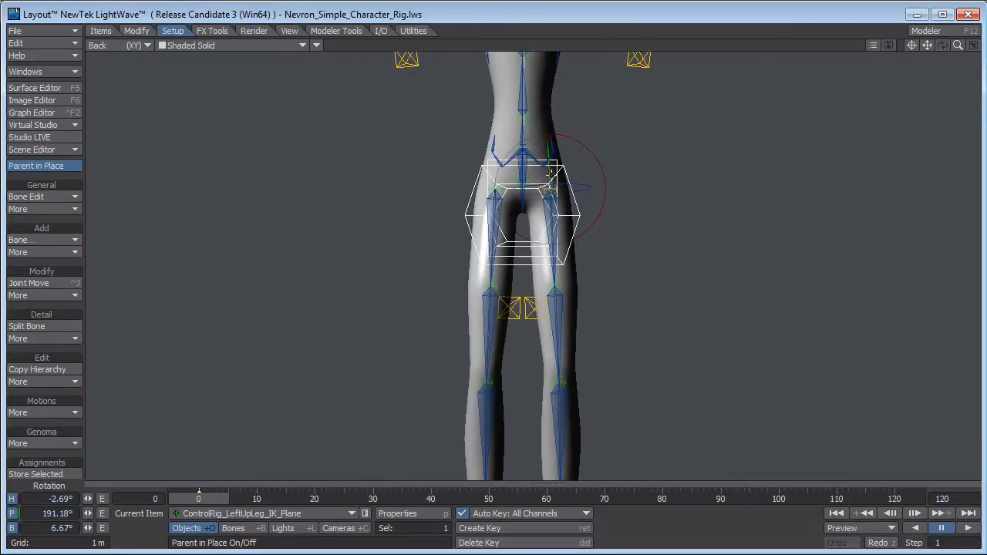
{"action": "mouse_move", "coordinate": [597, 218]}
{"action": "left_mouse_down"}
{"action": "mouse_move", "coordinate": [421, 217]}
{"action": "mouse_move", "coordinate": [599, 217]}
{"action": "left_mouse_up"}
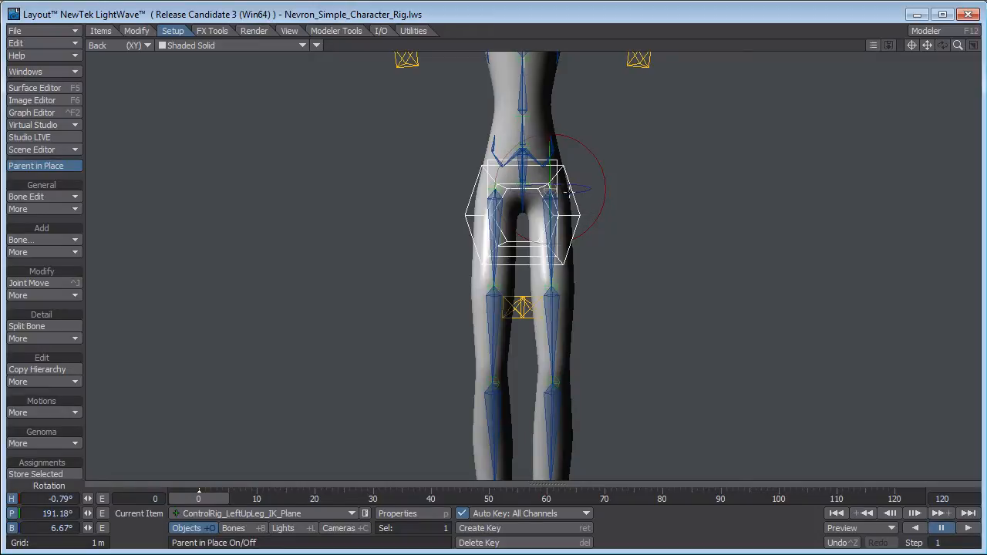
{"action": "left_click_drag", "start_coordinate": [600, 209], "coordinate": [573, 267]}
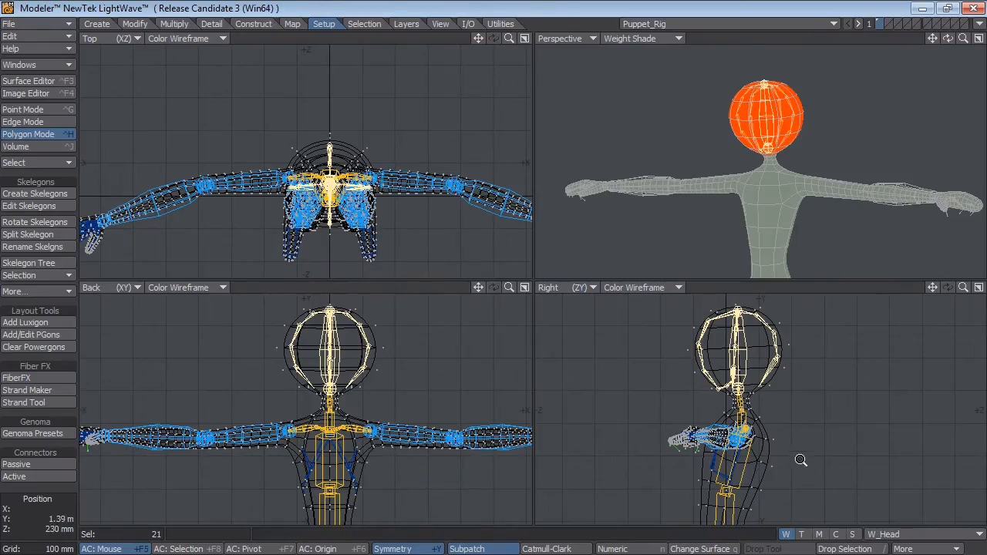
In Modeler, drop the head selection, select all skelegons through the polygon statistics and hide them.
{"action": "scroll", "coordinate": [800, 461], "scroll_direction": "down", "scroll_amount": 2}
{"action": "left_click_drag", "start_coordinate": [783, 448], "coordinate": [773, 269], "text": "alt"}
{"action": "left_click_drag", "start_coordinate": [795, 430], "coordinate": [805, 403], "text": "alt"}
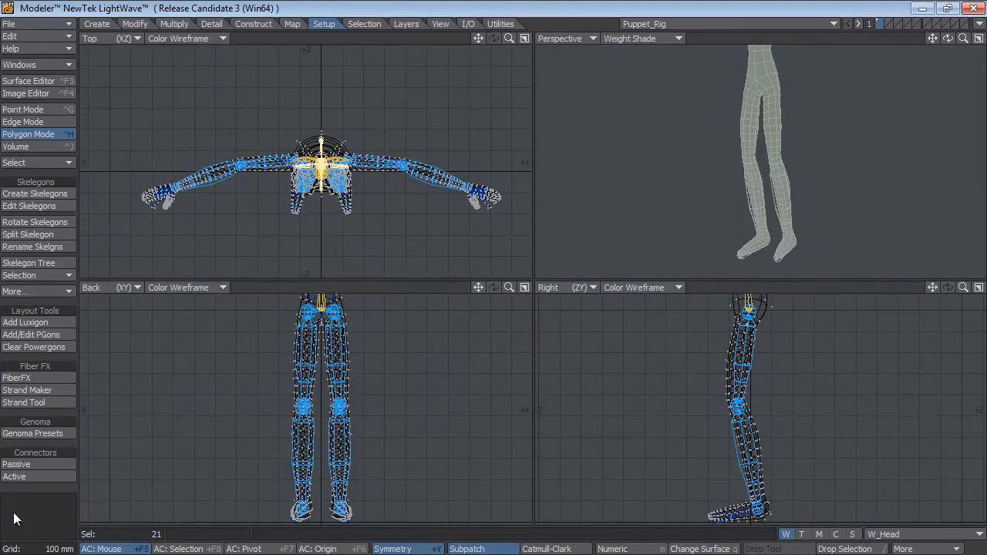
{"action": "key", "text": "ctrl+g"}
{"action": "scroll", "coordinate": [773, 184], "scroll_direction": "up", "scroll_amount": 1}
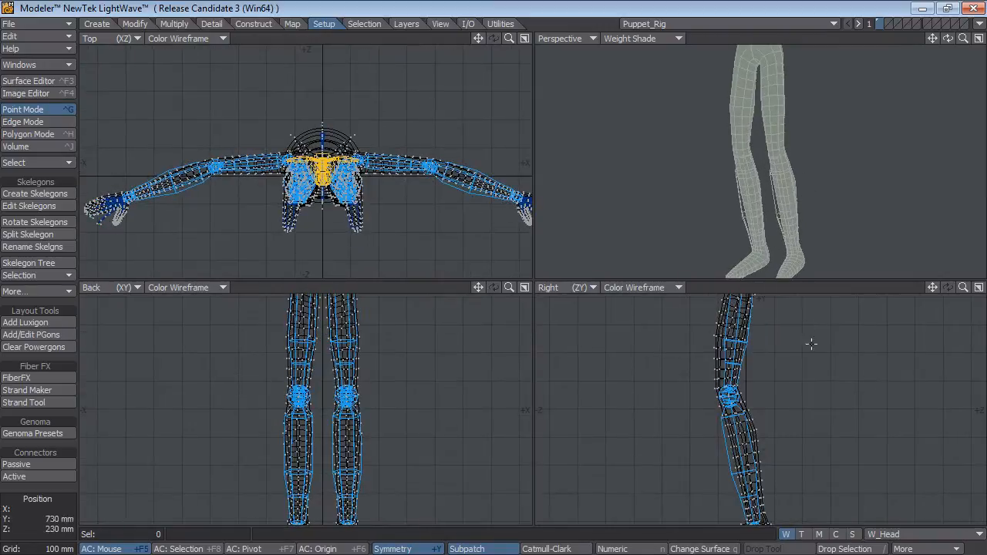
{"action": "key", "text": "w"}
{"action": "key", "text": "space"}
{"action": "key", "text": "space"}
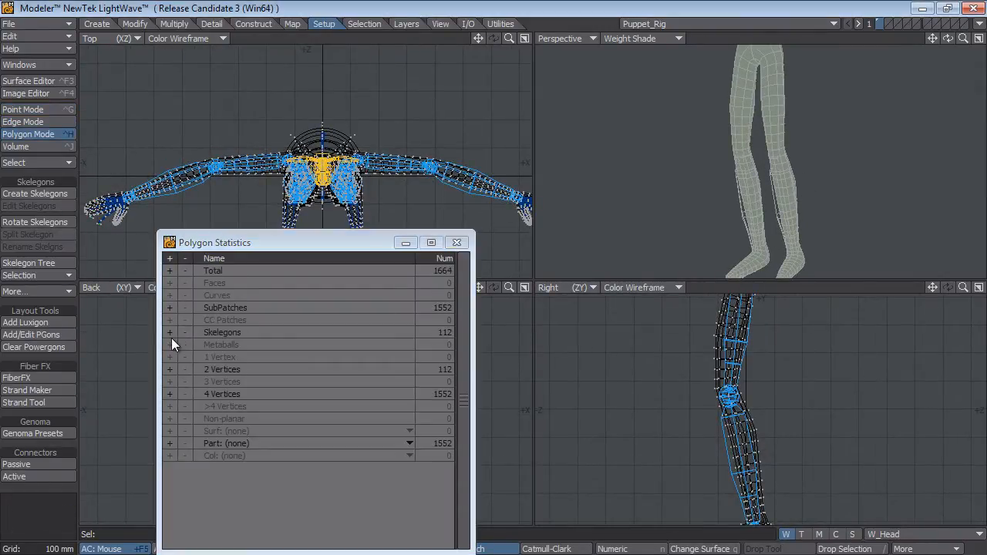
{"action": "left_click", "coordinate": [170, 334]}
{"action": "key", "text": "/"}
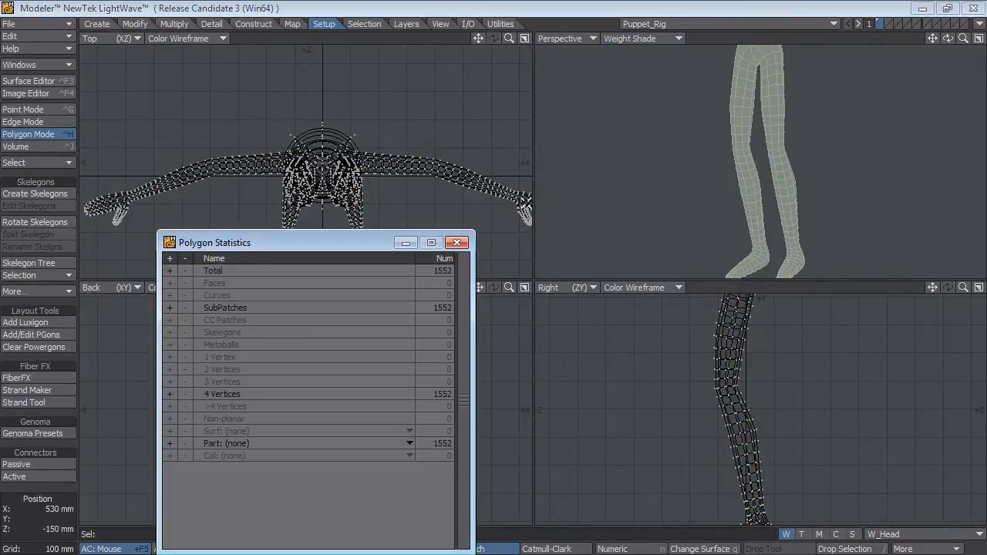
{"action": "left_click", "coordinate": [457, 242]}
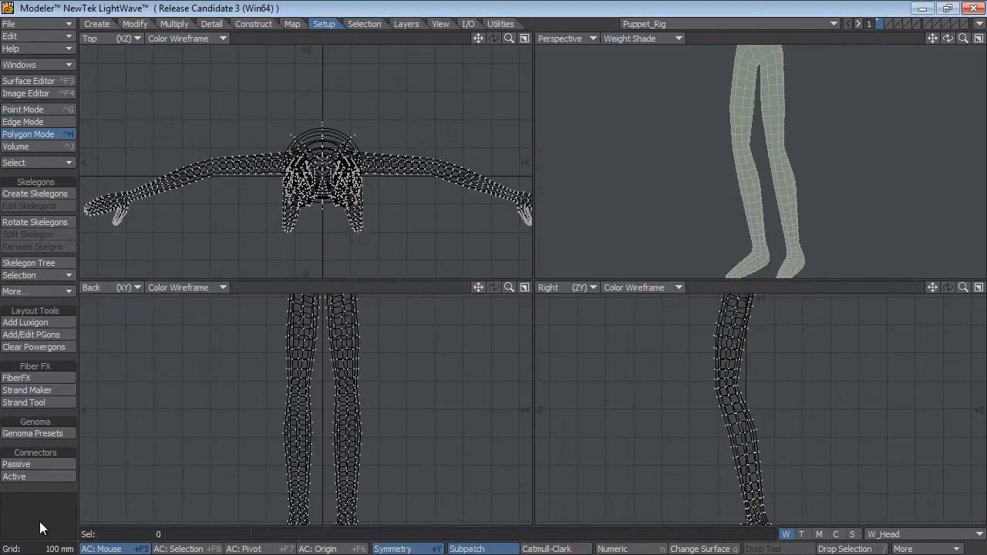
Maximize the Back view and try to lasso-select the polygons of the left leg with symmetry on.
{"action": "left_click_drag", "start_coordinate": [355, 336], "coordinate": [364, 401], "text": "alt"}
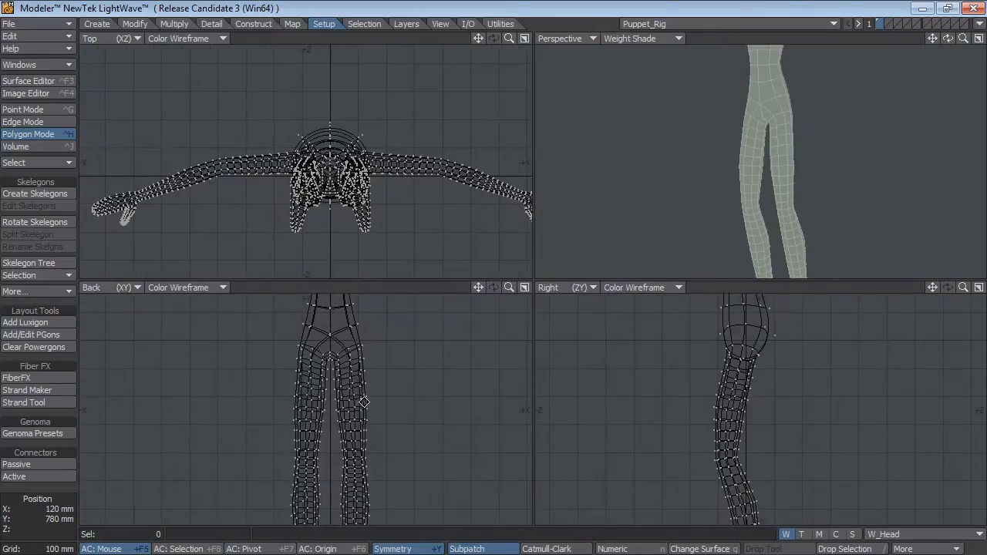
{"action": "key", "text": "KP_0"}
{"action": "key", "text": "a"}
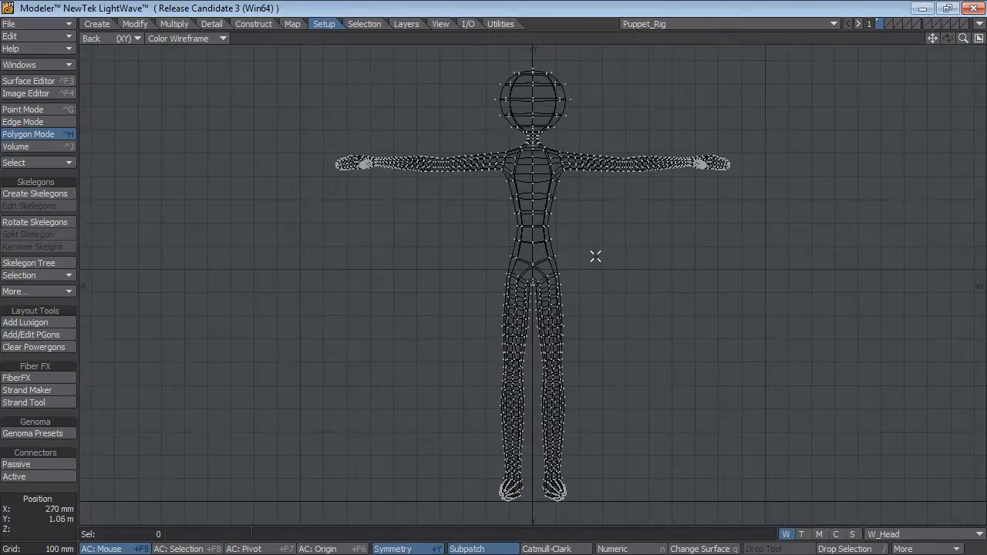
{"action": "key", "text": "space"}
{"action": "key", "text": "space"}
{"action": "key", "text": "space"}
{"action": "left_click_drag", "start_coordinate": [614, 305], "coordinate": [665, 278], "text": "ctrl+alt"}
{"action": "left_click_drag", "start_coordinate": [575, 301], "coordinate": [573, 198], "text": "alt"}
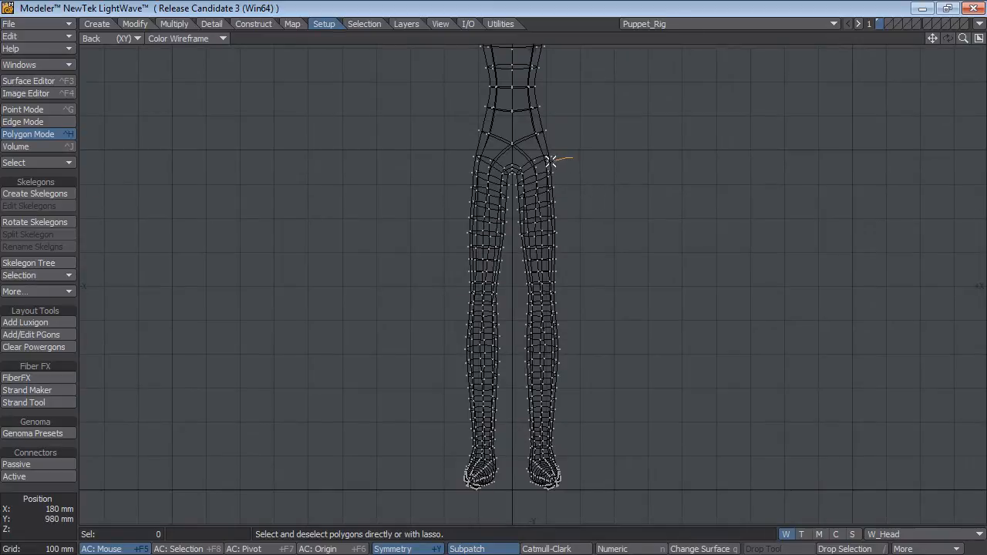
{"action": "mouse_move", "coordinate": [515, 179]}
{"action": "right_mouse_down"}
{"action": "mouse_move", "coordinate": [509, 409]}
{"action": "mouse_move", "coordinate": [699, 378]}
{"action": "mouse_move", "coordinate": [694, 194]}
{"action": "right_mouse_up"}
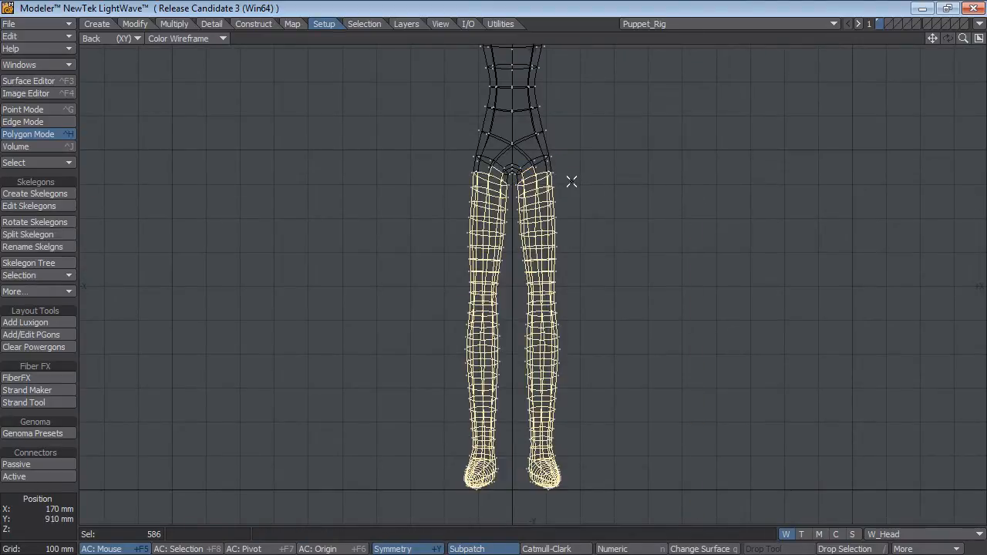
Clear the selection, turn symmetry off and lasso-select only the left leg's polygons from hip to foot.
{"action": "left_click", "coordinate": [41, 529]}
{"action": "key", "text": "shift+y"}
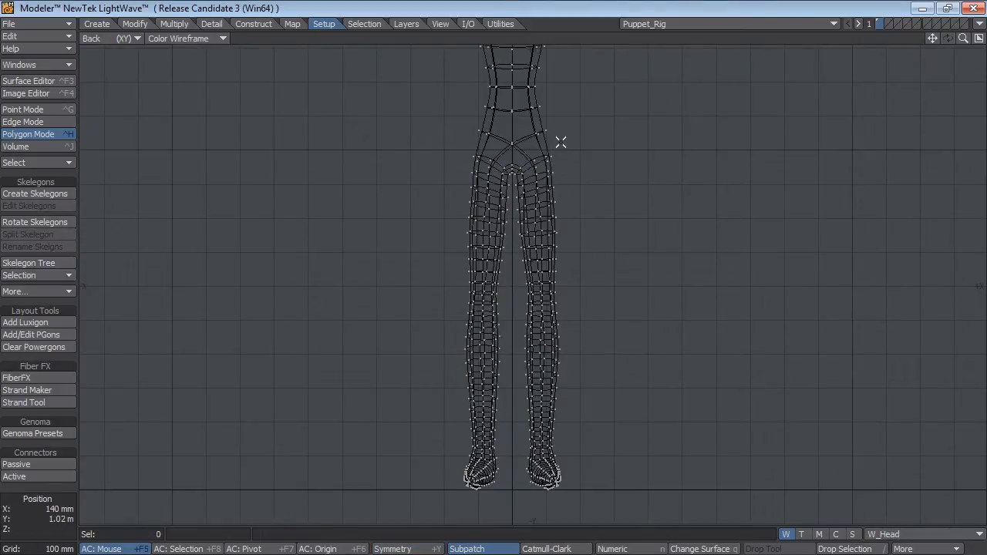
{"action": "mouse_move", "coordinate": [521, 221]}
{"action": "right_mouse_down"}
{"action": "mouse_move", "coordinate": [505, 416]}
{"action": "mouse_move", "coordinate": [714, 392]}
{"action": "mouse_move", "coordinate": [705, 149]}
{"action": "right_mouse_up"}
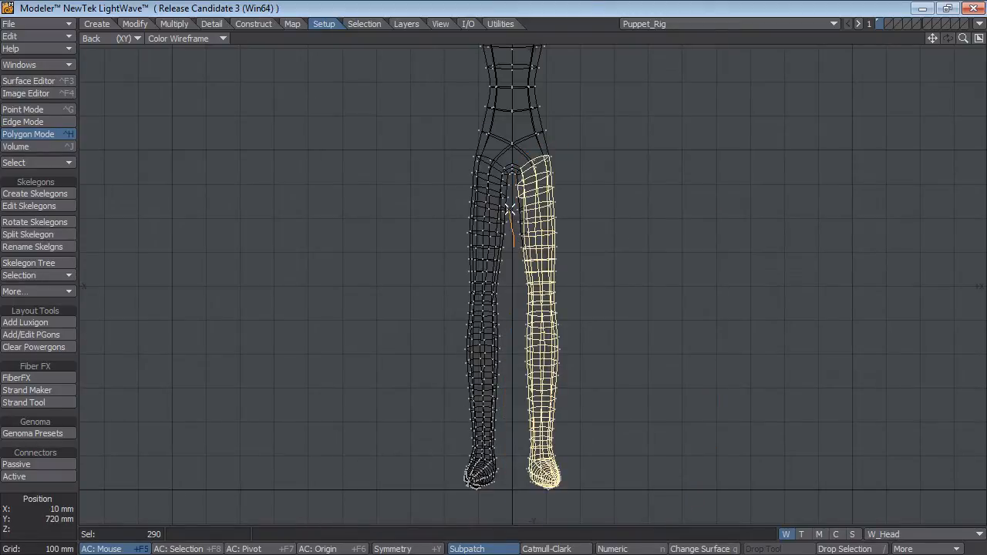
{"action": "mouse_move", "coordinate": [514, 246]}
{"action": "right_mouse_down"}
{"action": "mouse_move", "coordinate": [636, 270]}
{"action": "mouse_move", "coordinate": [711, 269]}
{"action": "right_mouse_up"}
{"action": "key", "text": "0"}
{"action": "left_click_drag", "start_coordinate": [771, 166], "coordinate": [868, 129], "text": "ctrl+alt"}
{"action": "left_click_drag", "start_coordinate": [858, 164], "coordinate": [798, 204], "text": "alt"}
{"action": "left_click_drag", "start_coordinate": [799, 204], "coordinate": [815, 219], "text": "alt+shift"}
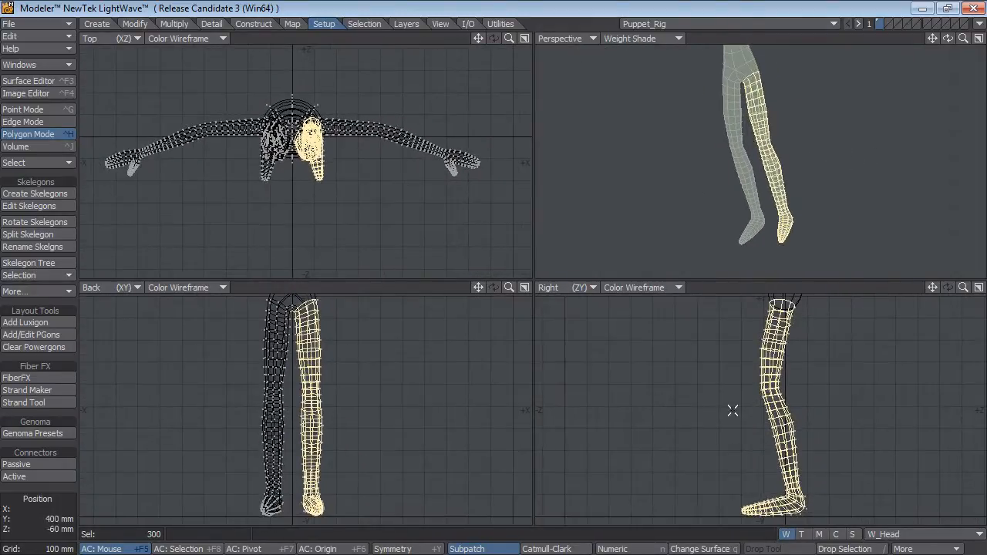
Create a weight map named W_LeftLeg with an initial value of 100% for the selected left leg.
{"action": "left_click", "coordinate": [907, 540]}
{"action": "left_click", "coordinate": [887, 542]}
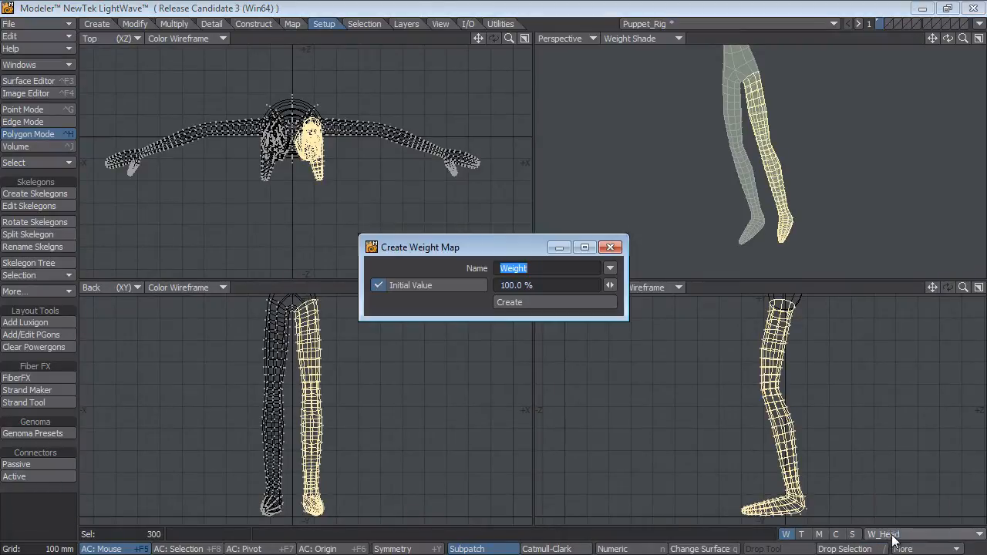
{"action": "type", "text": "W_LeftLe"}
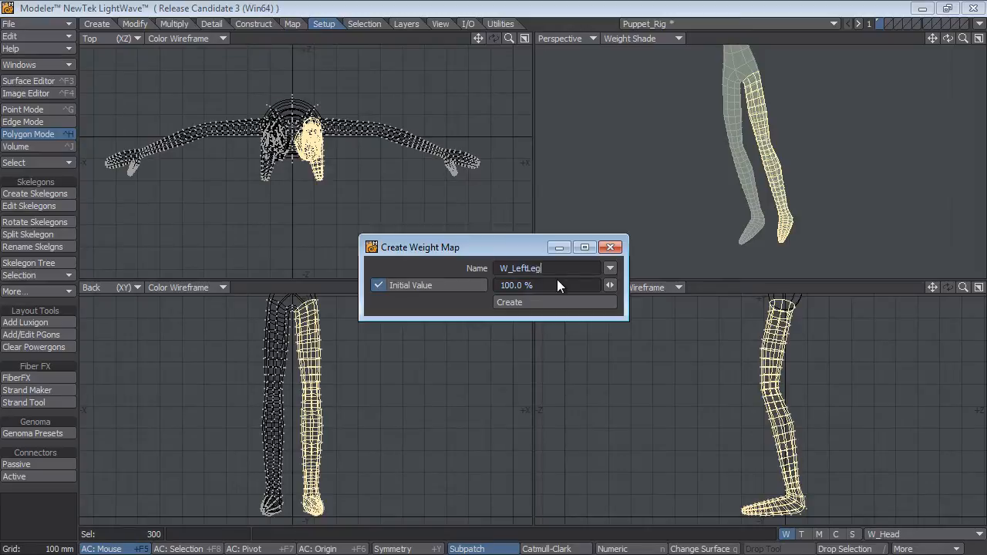
{"action": "key", "text": "Return"}
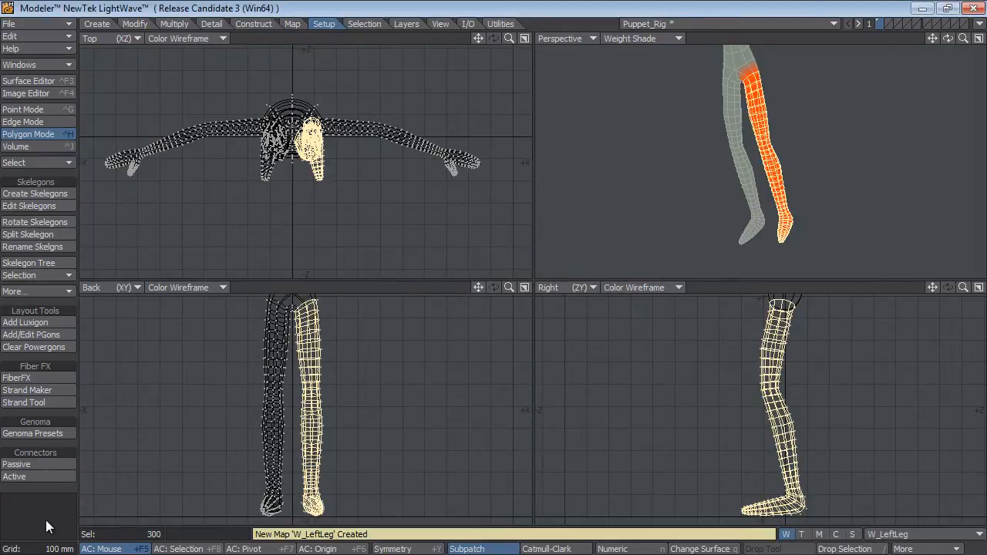
Deselect the left leg and lasso-select the right leg's polygons in the maximized Back view.
{"action": "key", "text": "slash"}
{"action": "key", "text": "a"}
{"action": "left_click_drag", "start_coordinate": [818, 209], "coordinate": [803, 158], "text": "alt+shift"}
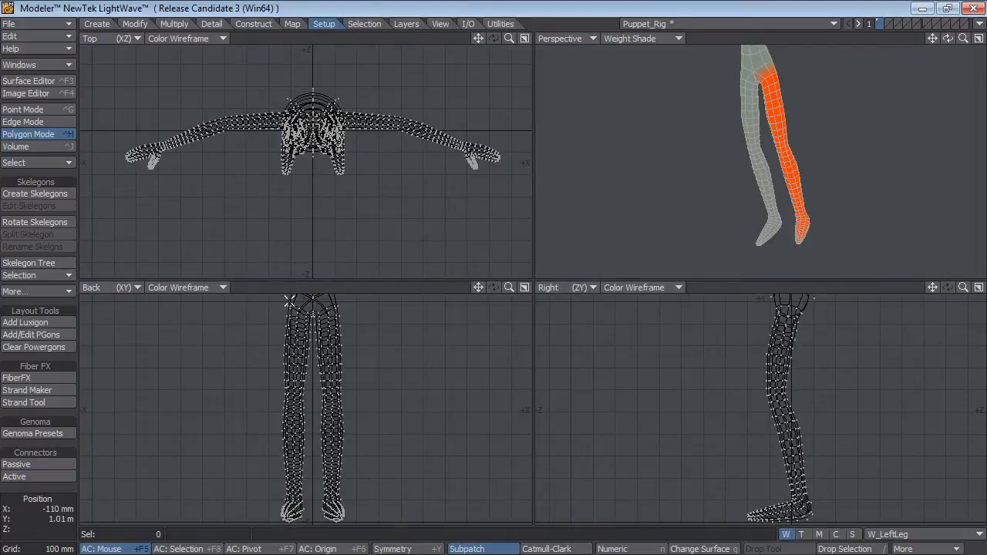
{"action": "key", "text": "KP_0"}
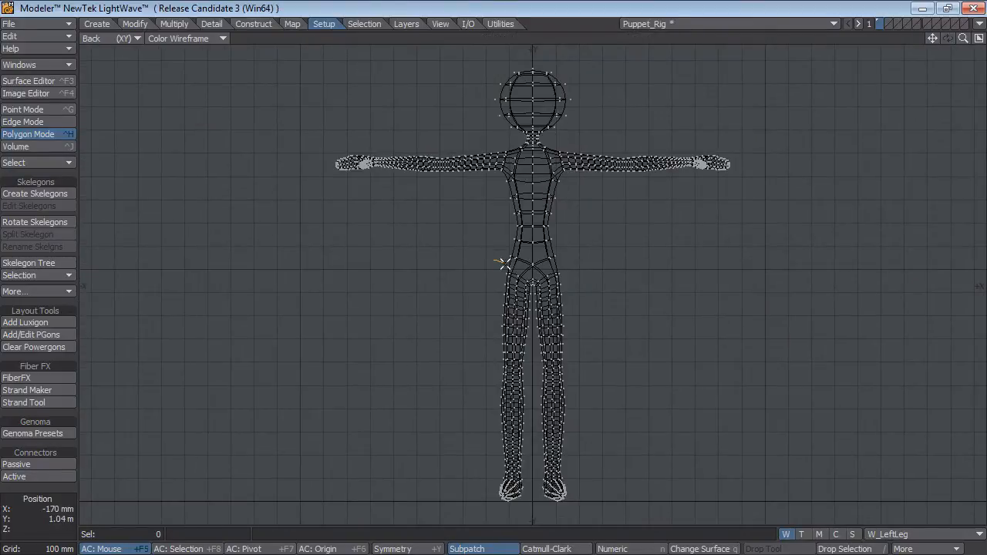
{"action": "mouse_move", "coordinate": [532, 285]}
{"action": "right_mouse_down"}
{"action": "mouse_move", "coordinate": [530, 405]}
{"action": "mouse_move", "coordinate": [495, 535]}
{"action": "mouse_move", "coordinate": [474, 262]}
{"action": "mouse_move", "coordinate": [528, 302]}
{"action": "right_mouse_up"}
{"action": "key", "text": "KP_0"}
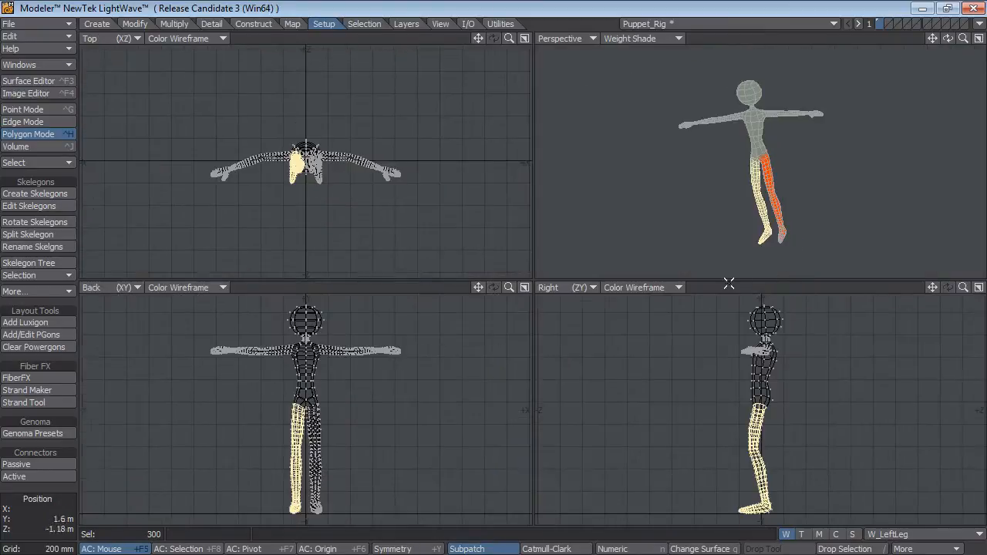
Create a weight map named W_RightLeg with an initial value of 100% for the selected right leg.
{"action": "left_click", "coordinate": [921, 533]}
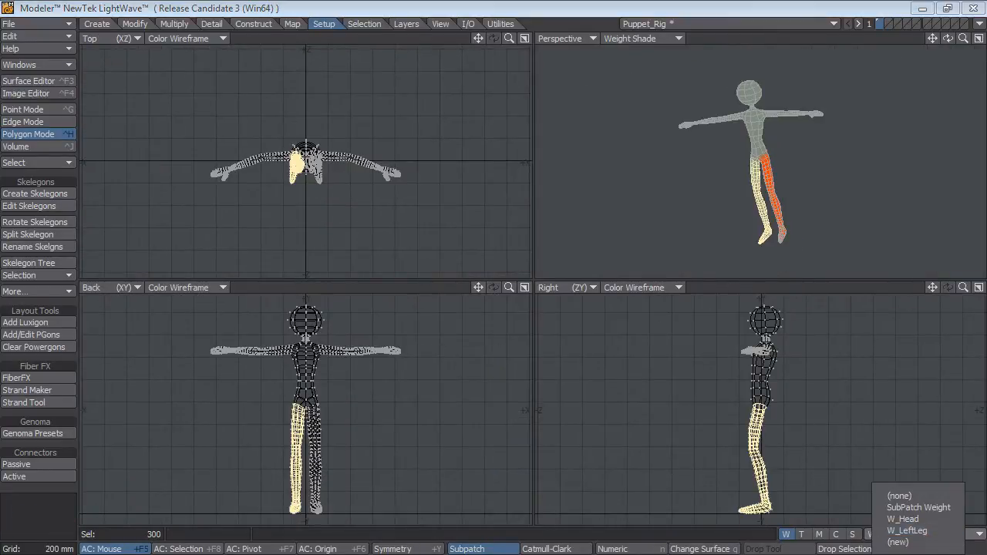
{"action": "left_click", "coordinate": [902, 542]}
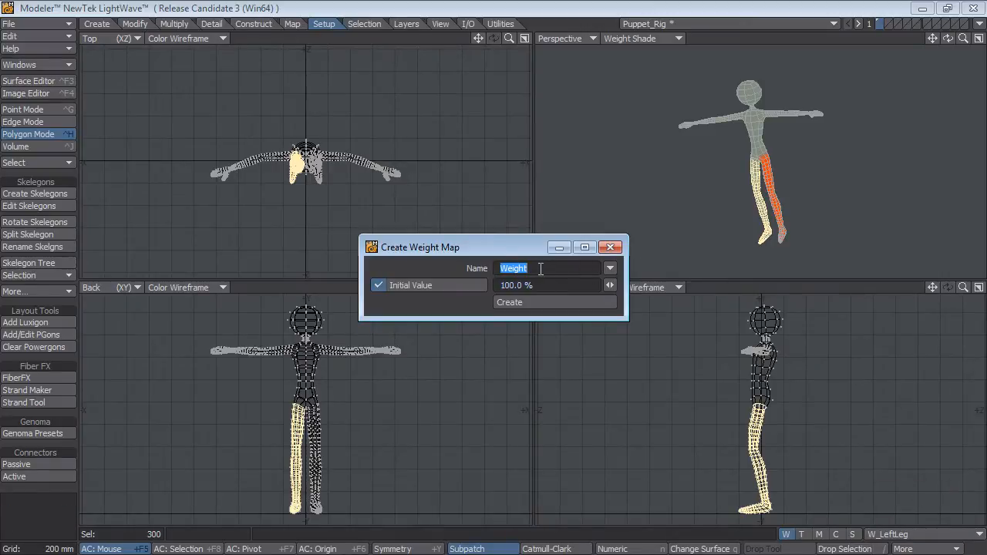
{"action": "type", "text": "W"}
{"action": "left_click", "coordinate": [529, 268]}
{"action": "type", "text": "t"}
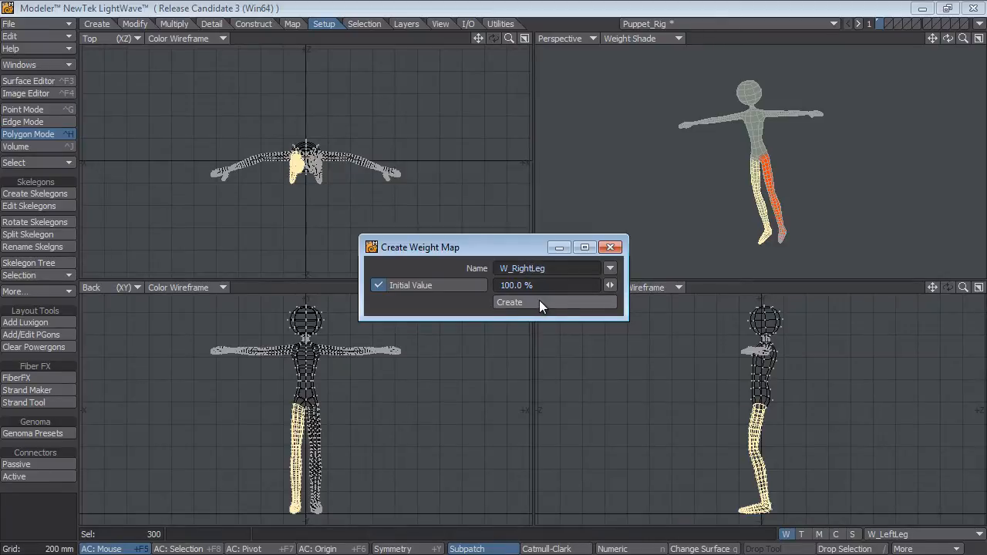
{"action": "left_click", "coordinate": [538, 302]}
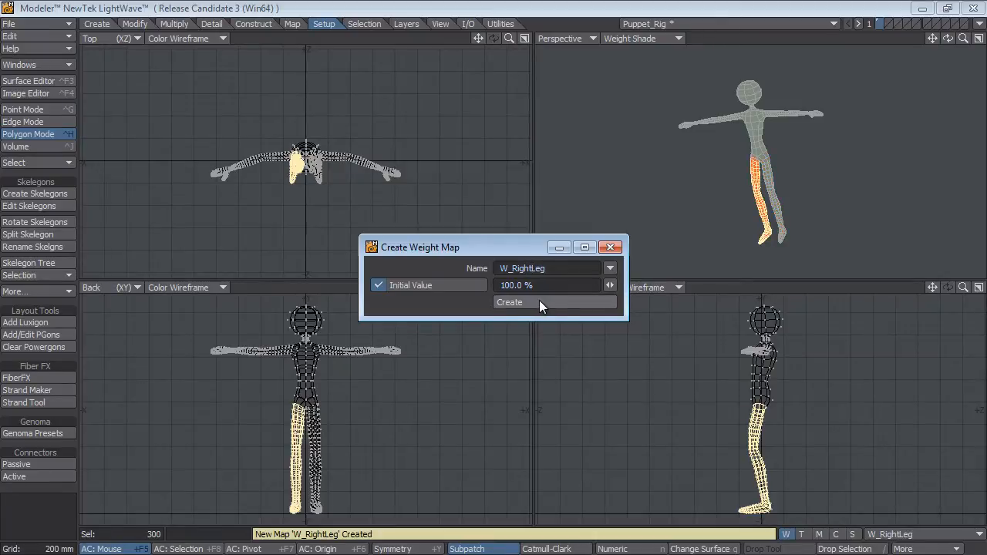
{"action": "left_click", "coordinate": [610, 247]}
Inspect the W_RightLeg weight shading around the hips, display the W_LeftLeg weight map instead, and clear the polygon selection.
{"action": "key", "text": "shift+a"}
{"action": "left_click_drag", "start_coordinate": [865, 130], "coordinate": [866, 154], "text": "ctrl+alt"}
{"action": "left_click_drag", "start_coordinate": [865, 174], "coordinate": [829, 218], "text": "alt+shift"}
{"action": "left_click_drag", "start_coordinate": [827, 208], "coordinate": [794, 131], "text": "alt"}
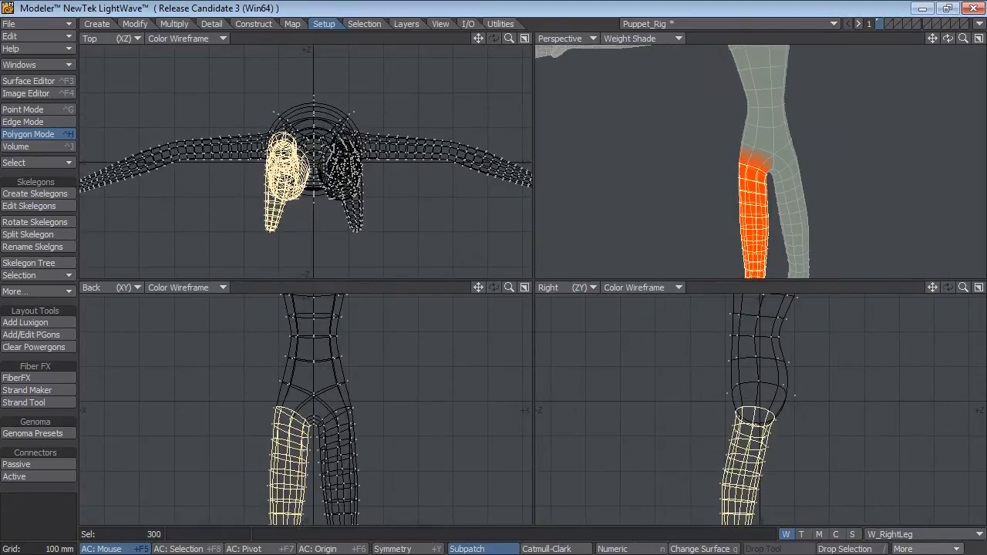
{"action": "left_click", "coordinate": [922, 534]}
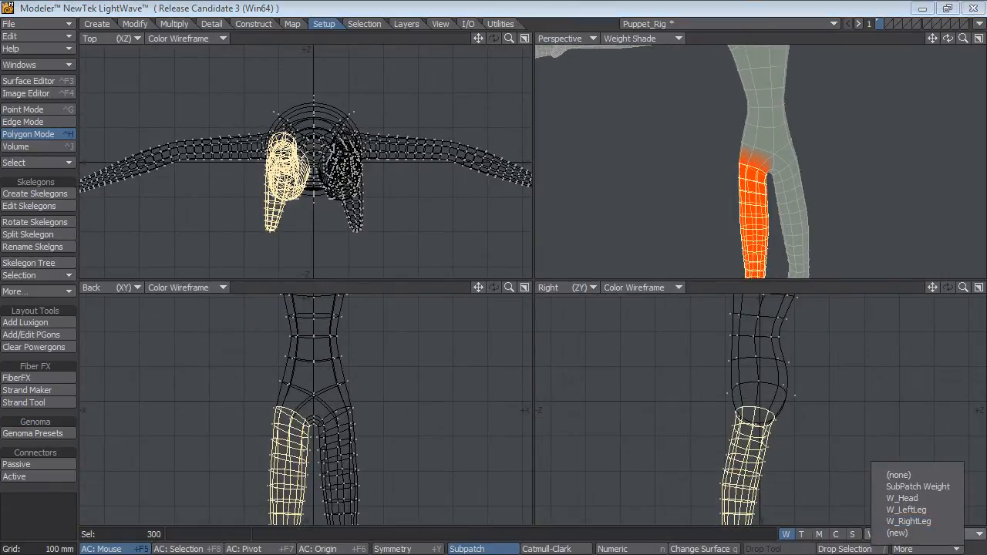
{"action": "left_click", "coordinate": [917, 510]}
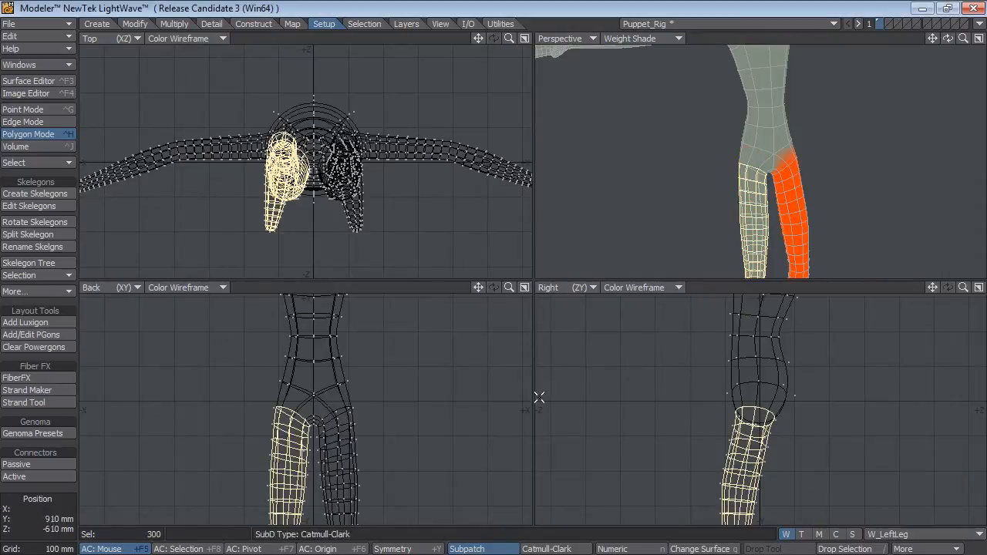
{"action": "left_click", "coordinate": [52, 490]}
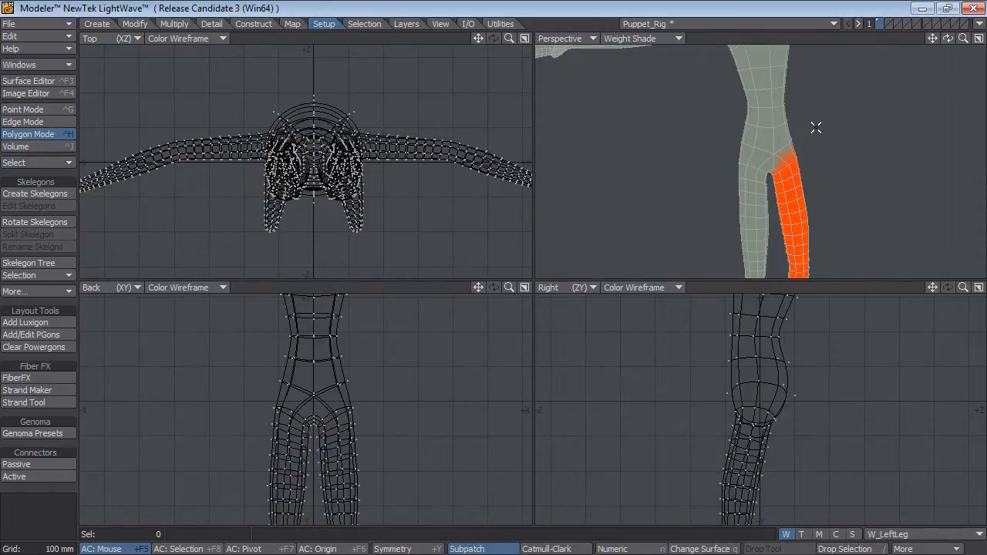
Unhide everything, select the connected body mesh and hide it to isolate the skelegons in a maximized Back view.
{"action": "key", "text": "backslash"}
{"action": "left_click", "coordinate": [776, 146]}
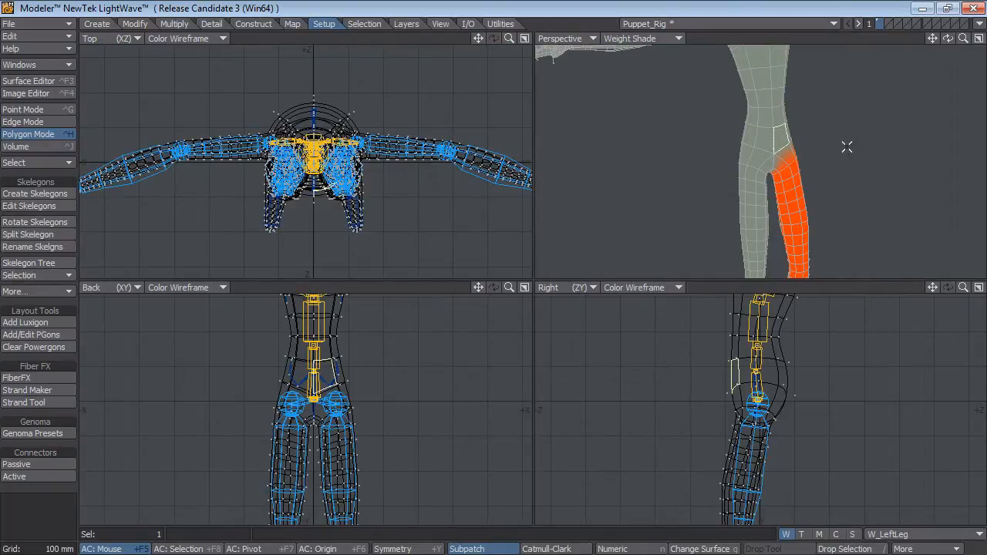
{"action": "key", "text": "bracketright"}
{"action": "key", "text": "minus"}
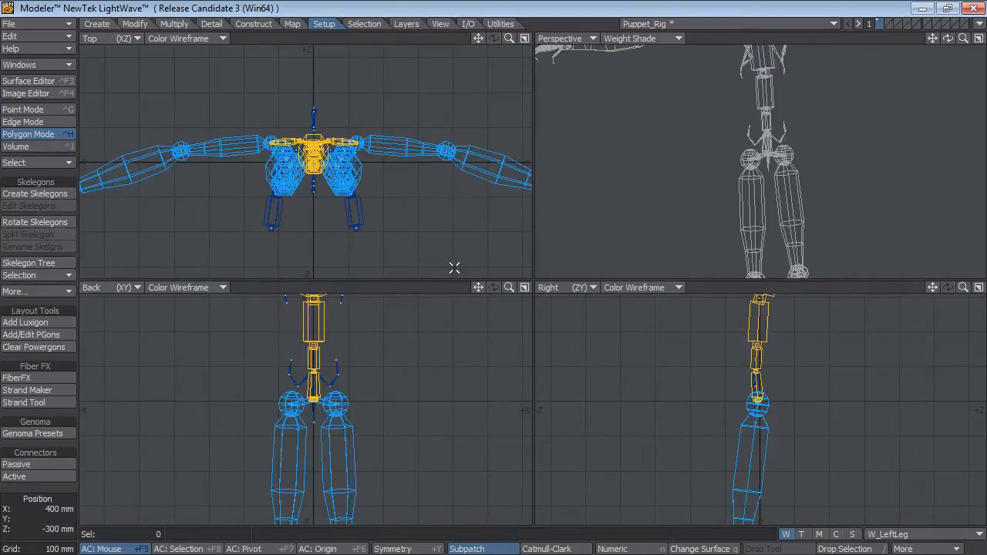
{"action": "key", "text": "KP_0"}
{"action": "key", "text": "a"}
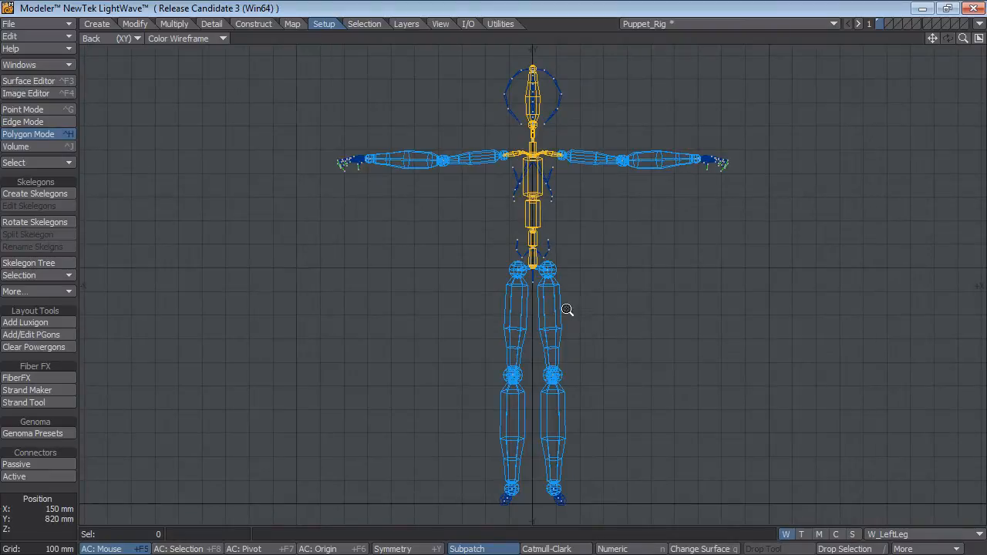
Select the left leg's skelegons from thigh to foot and set their skelegon weight map to W_LeftLeg.
{"action": "left_click_drag", "start_coordinate": [568, 310], "coordinate": [519, 200], "text": "ctrl+alt"}
{"action": "left_click", "coordinate": [521, 244]}
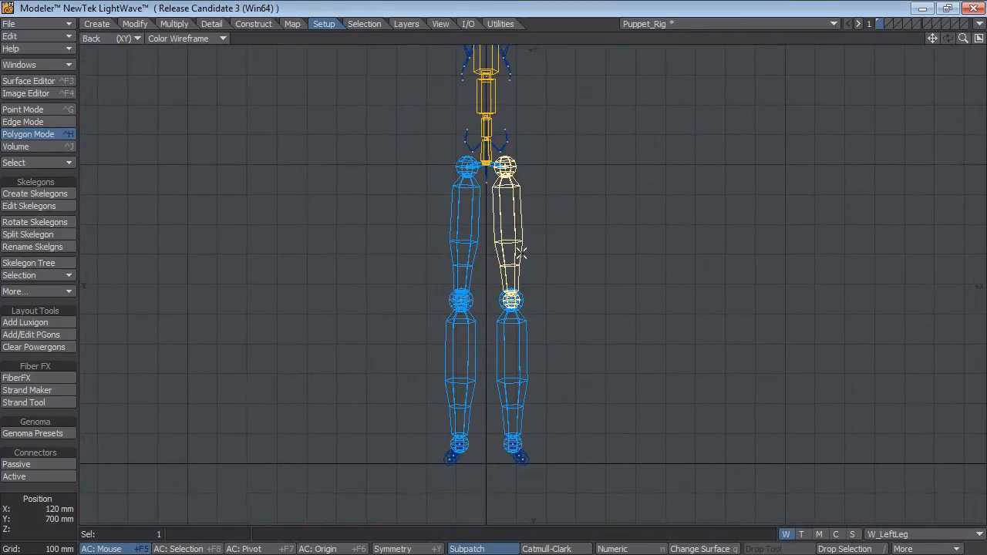
{"action": "mouse_move", "coordinate": [501, 260]}
{"action": "right_mouse_down", "text": "shift"}
{"action": "mouse_move", "coordinate": [493, 328]}
{"action": "mouse_move", "coordinate": [640, 377]}
{"action": "right_mouse_up", "text": "shift"}
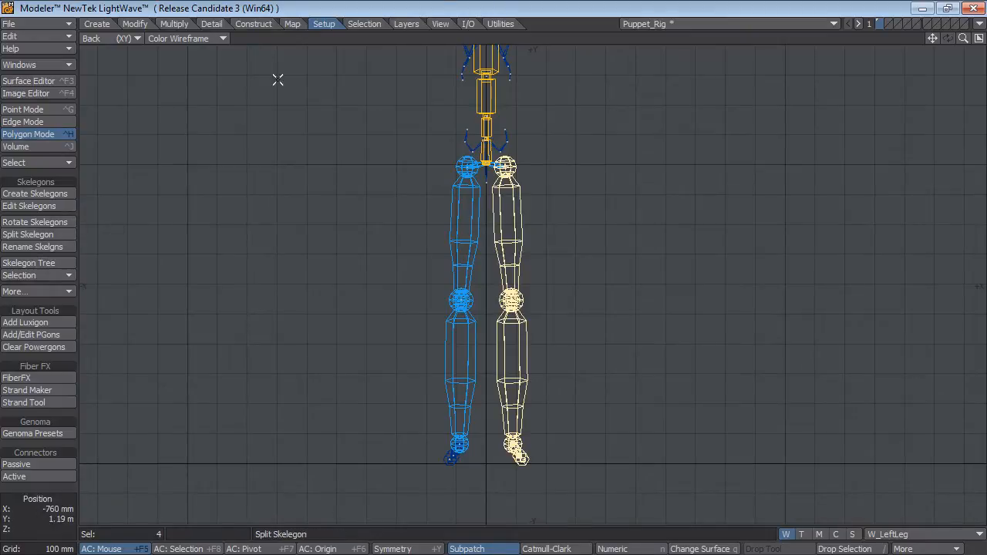
{"action": "left_click", "coordinate": [35, 292]}
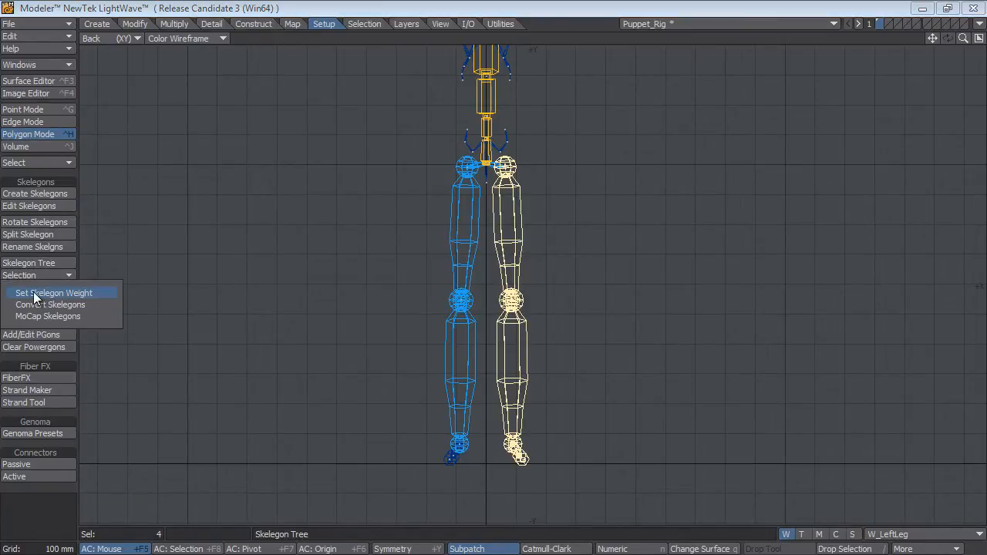
{"action": "left_click", "coordinate": [33, 293]}
{"action": "left_click", "coordinate": [319, 322]}
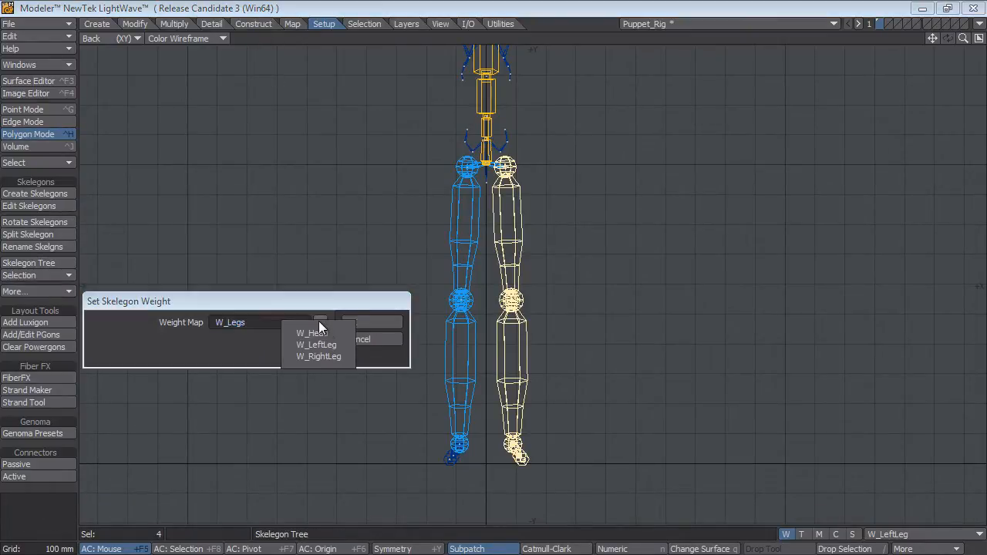
{"action": "left_click", "coordinate": [330, 345]}
{"action": "left_click", "coordinate": [370, 321]}
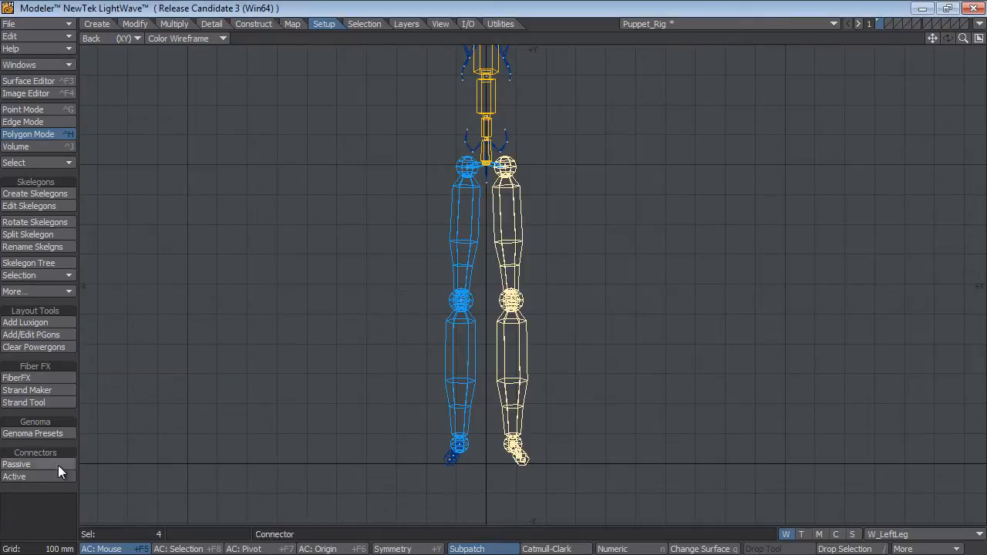
Deselect the left leg, select the right leg's skelegons from thigh to foot and set their skelegon weight map to W_RightLeg.
{"action": "key", "text": "slash"}
{"action": "left_click", "coordinate": [462, 198]}
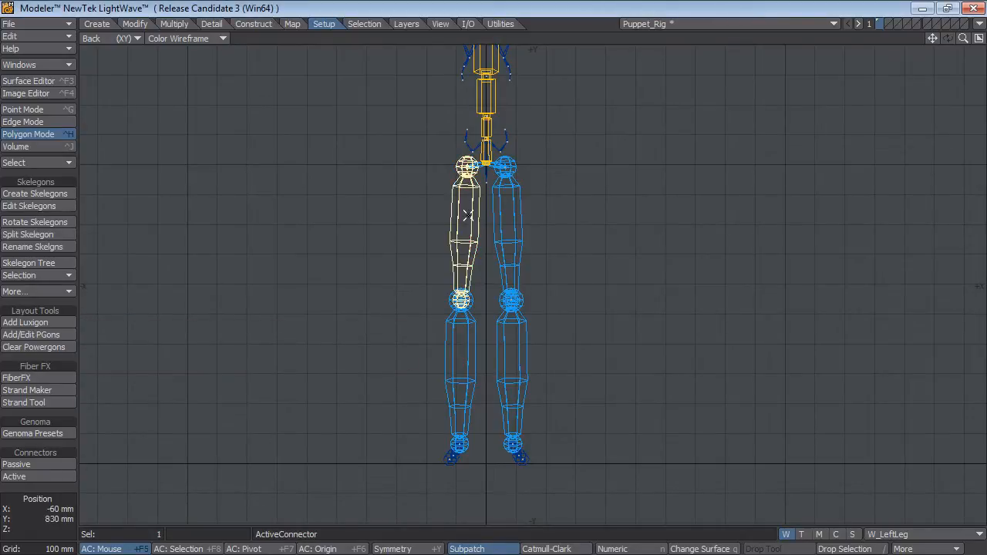
{"action": "mouse_move", "coordinate": [423, 224]}
{"action": "right_mouse_down"}
{"action": "mouse_move", "coordinate": [425, 478]}
{"action": "mouse_move", "coordinate": [487, 403]}
{"action": "mouse_move", "coordinate": [477, 264]}
{"action": "mouse_move", "coordinate": [457, 252]}
{"action": "right_mouse_up"}
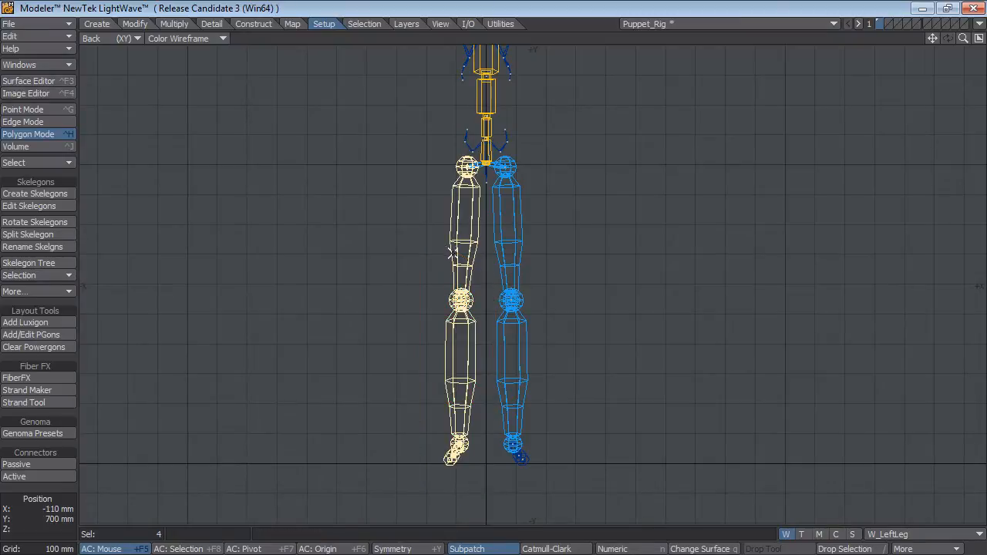
{"action": "left_click", "coordinate": [24, 293]}
{"action": "left_click", "coordinate": [33, 285]}
{"action": "left_click", "coordinate": [320, 322]}
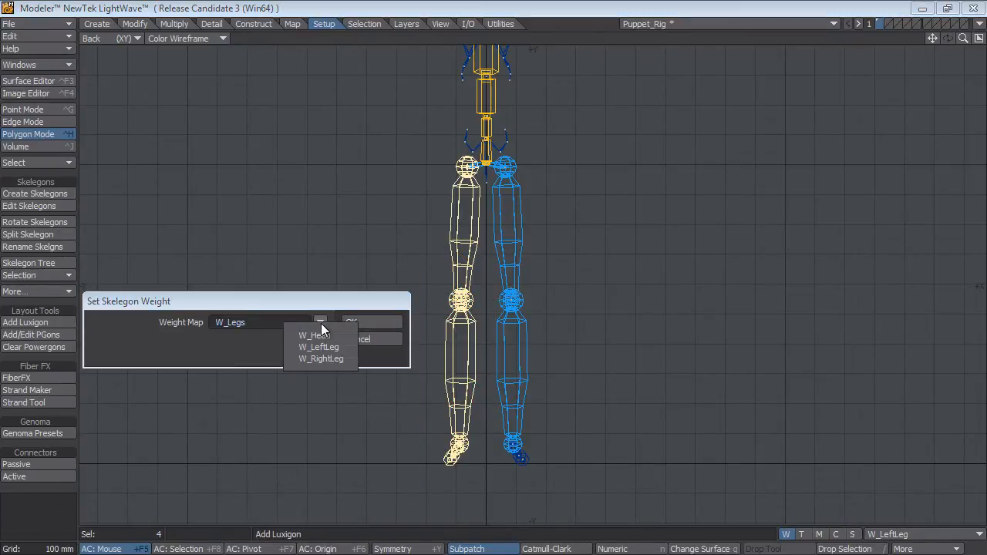
{"action": "left_click", "coordinate": [337, 359]}
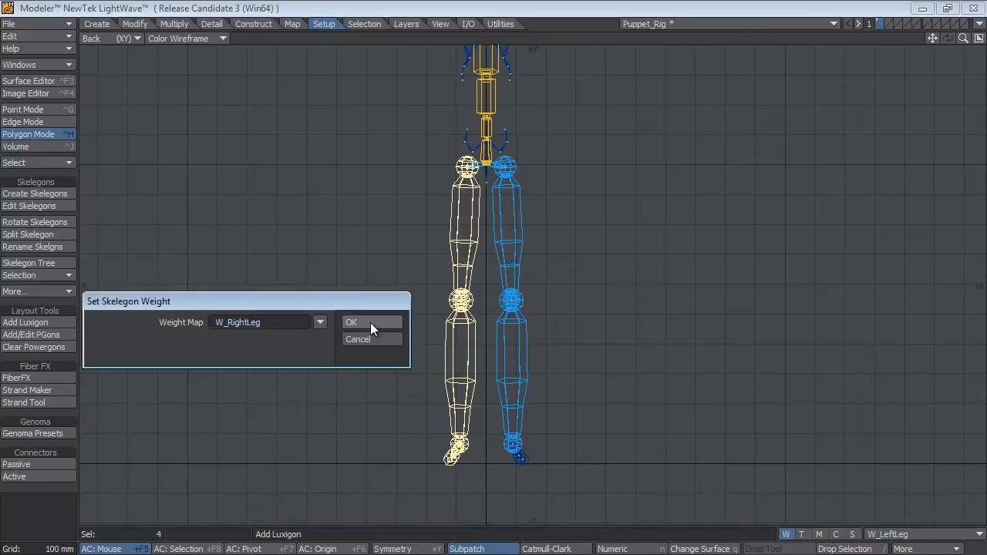
{"action": "left_click", "coordinate": [371, 322]}
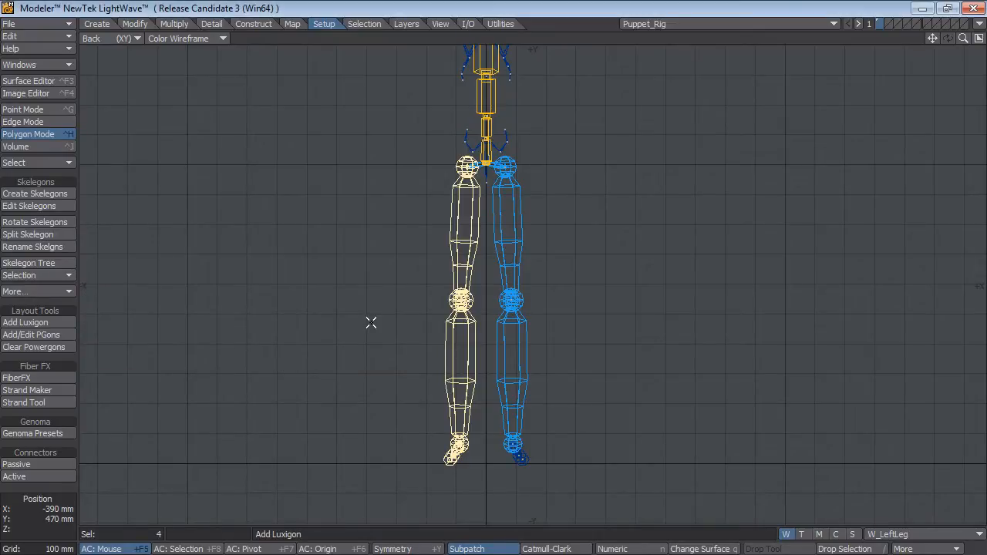
Restore the four-viewport arrangement, unhide the puppet mesh and switch to Layout.
{"action": "key", "text": "KP_0"}
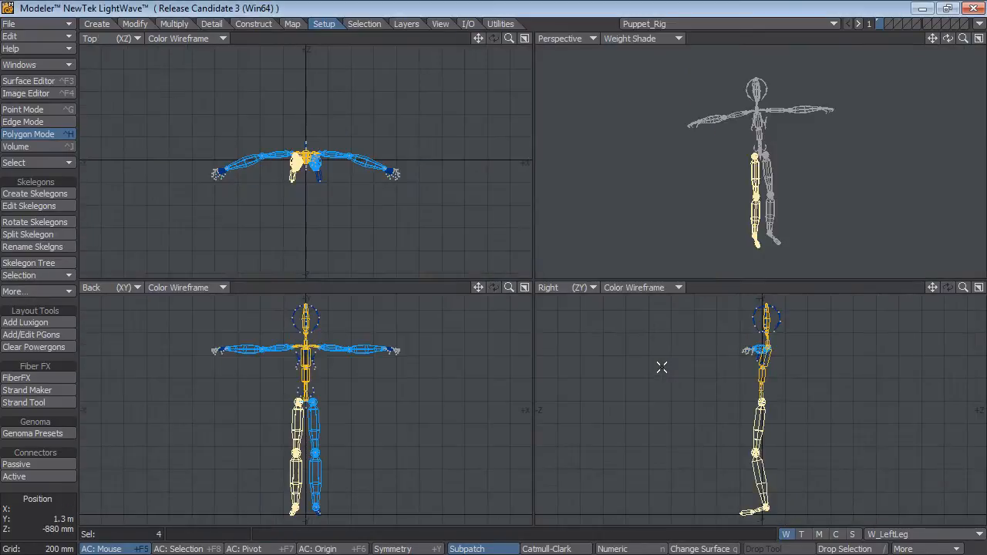
{"action": "key", "text": "backslash"}
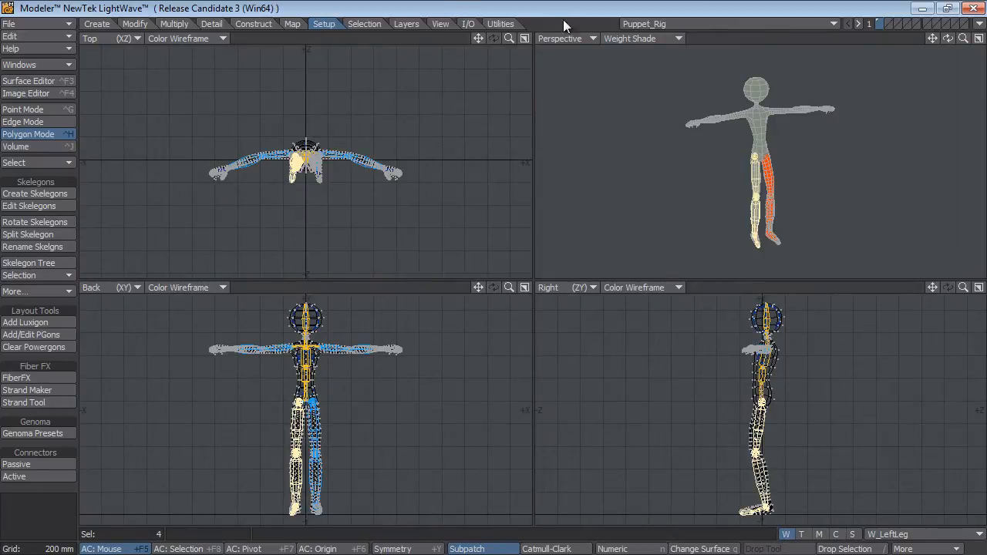
{"action": "key", "text": "F12"}
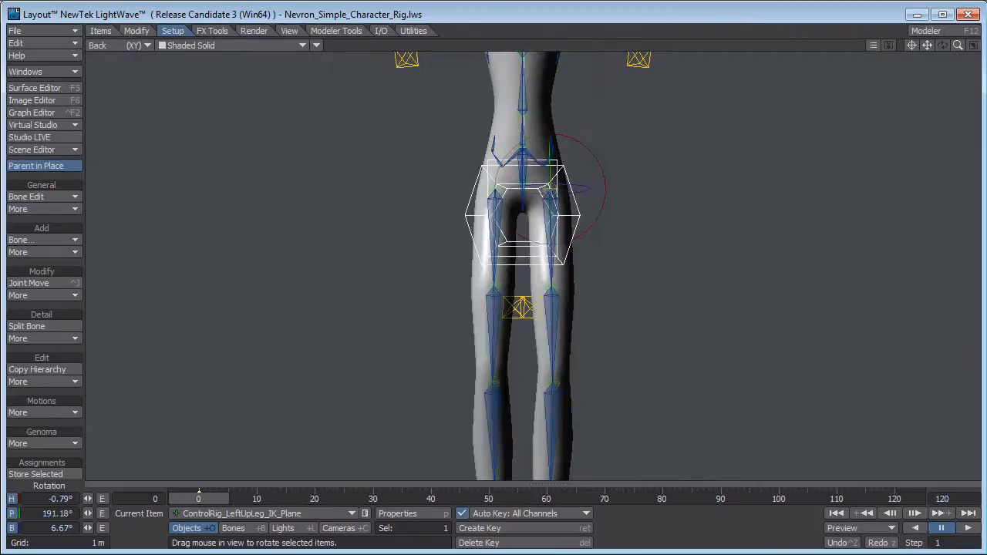
Show the whole puppet in Perspective view and update its Genoma rig.
{"action": "key", "text": "4"}
{"action": "left_click_drag", "start_coordinate": [498, 290], "coordinate": [362, 271], "text": "ctrl+alt"}
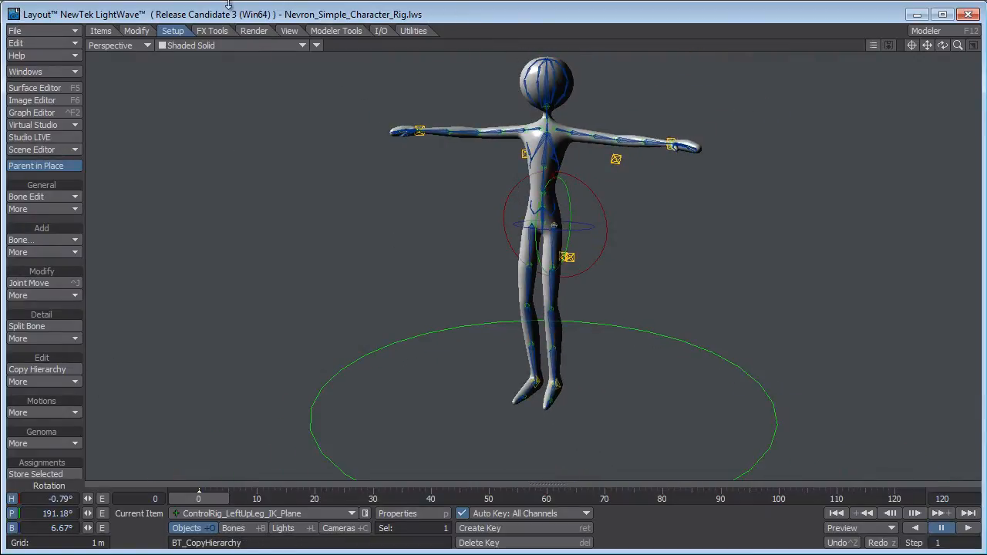
{"action": "left_click", "coordinate": [46, 444]}
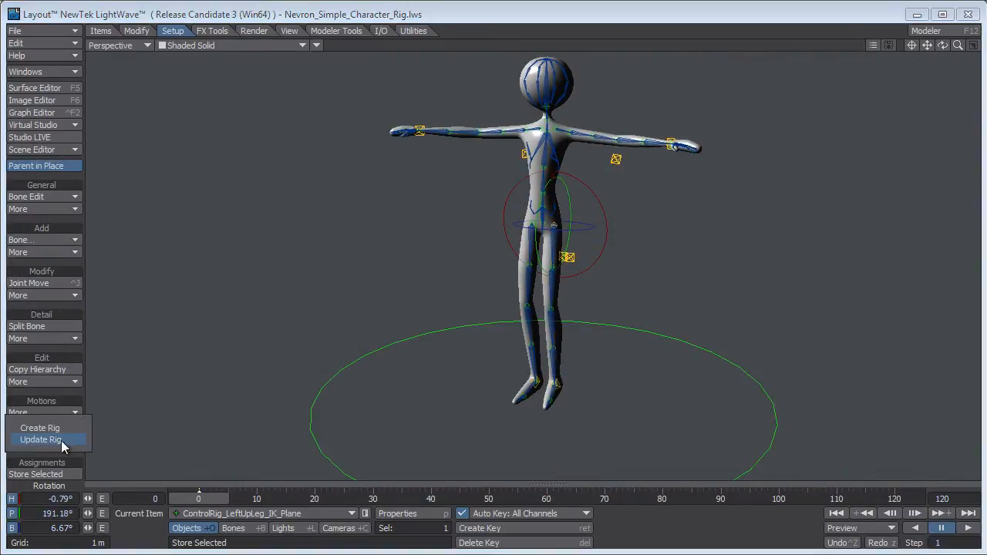
{"action": "left_click", "coordinate": [49, 439]}
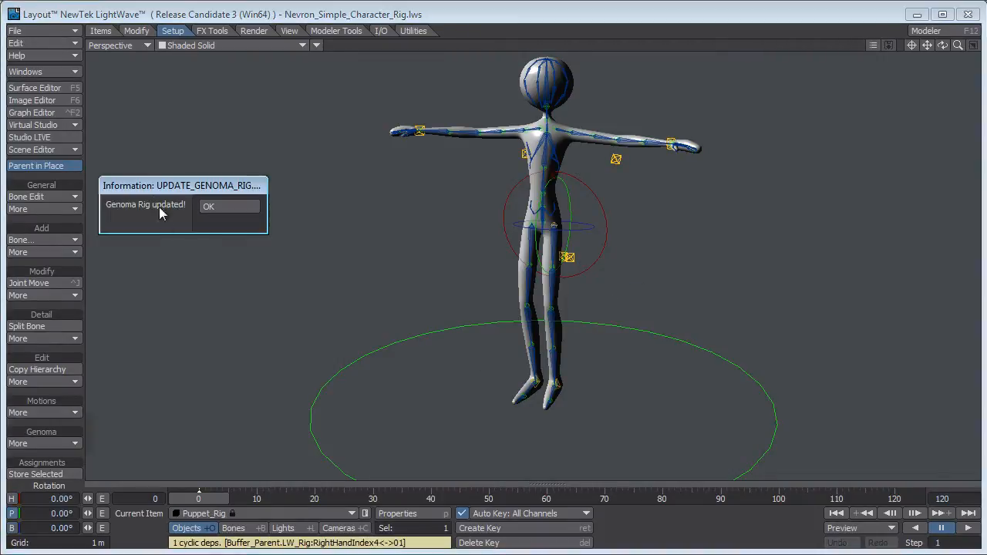
{"action": "left_click", "coordinate": [221, 207]}
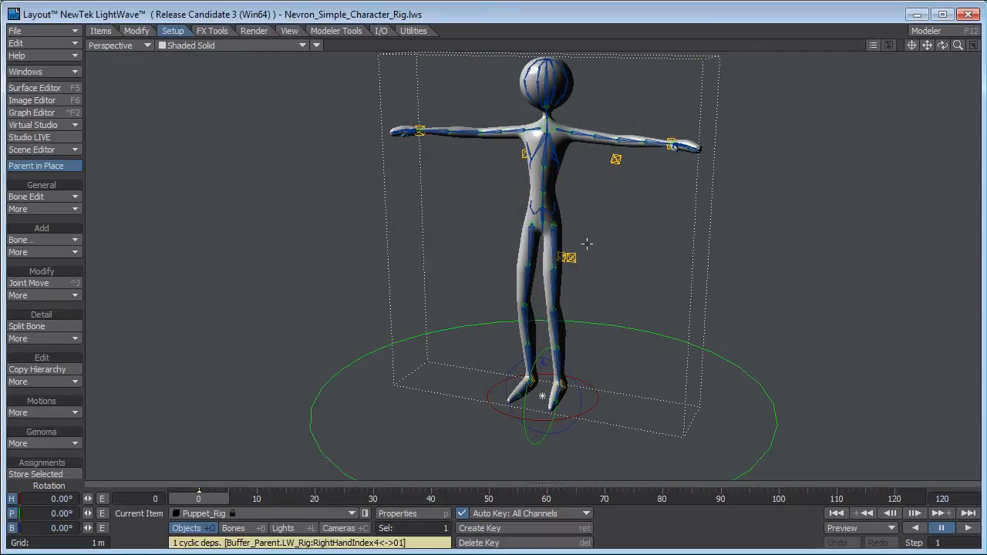
Examine the bone weight map assigned to the left and right leg bones in the bone properties of Puppet_Rig.
{"action": "scroll", "coordinate": [566, 258], "scroll_direction": "up", "scroll_amount": 1}
{"action": "left_click_drag", "start_coordinate": [566, 258], "coordinate": [484, 325], "text": "alt+shift"}
{"action": "scroll", "coordinate": [573, 316], "scroll_direction": "up", "scroll_amount": 2}
{"action": "scroll", "coordinate": [525, 308], "scroll_direction": "down", "scroll_amount": 1}
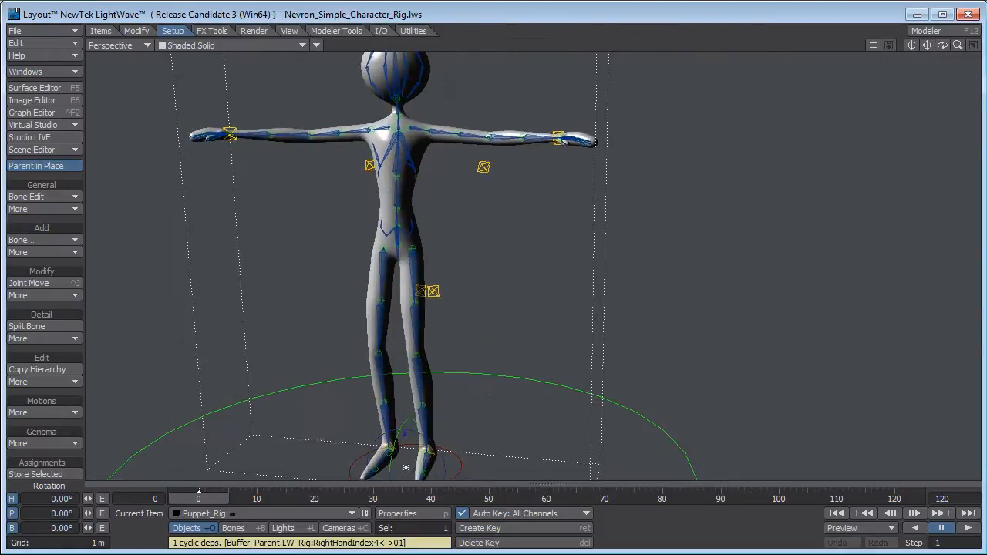
{"action": "scroll", "coordinate": [386, 313], "scroll_direction": "up", "scroll_amount": 2}
{"action": "left_click", "coordinate": [385, 258]}
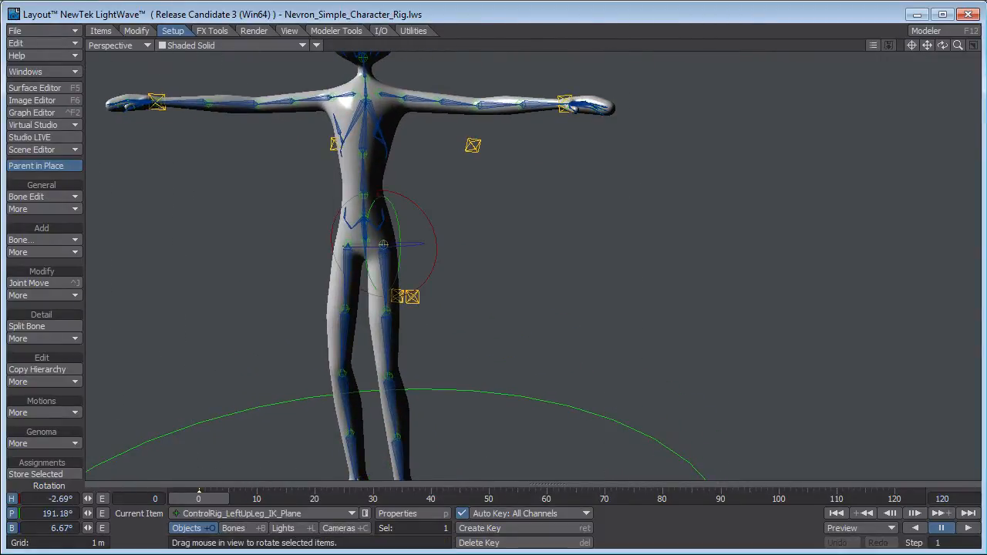
{"action": "left_click", "coordinate": [387, 273]}
{"action": "key", "text": "p"}
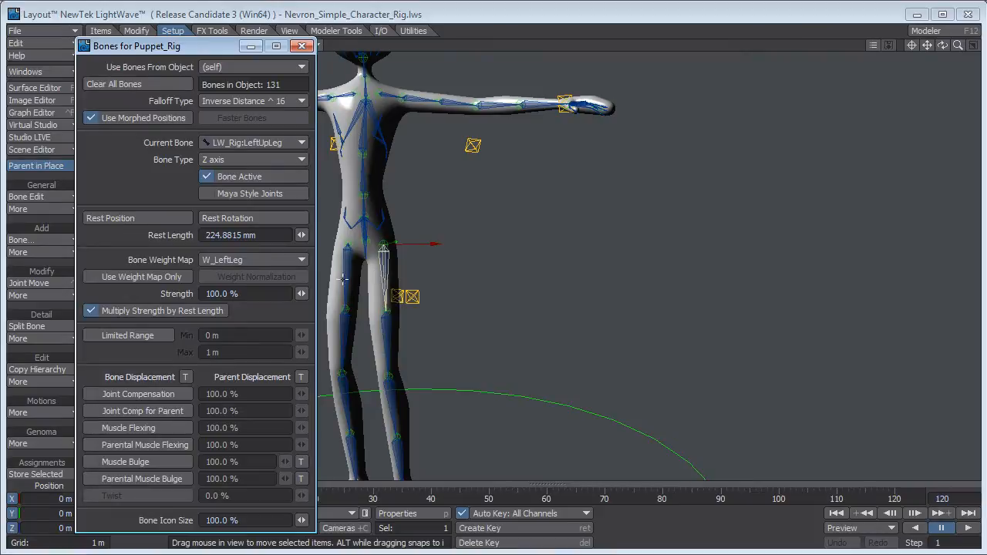
{"action": "left_click", "coordinate": [389, 380]}
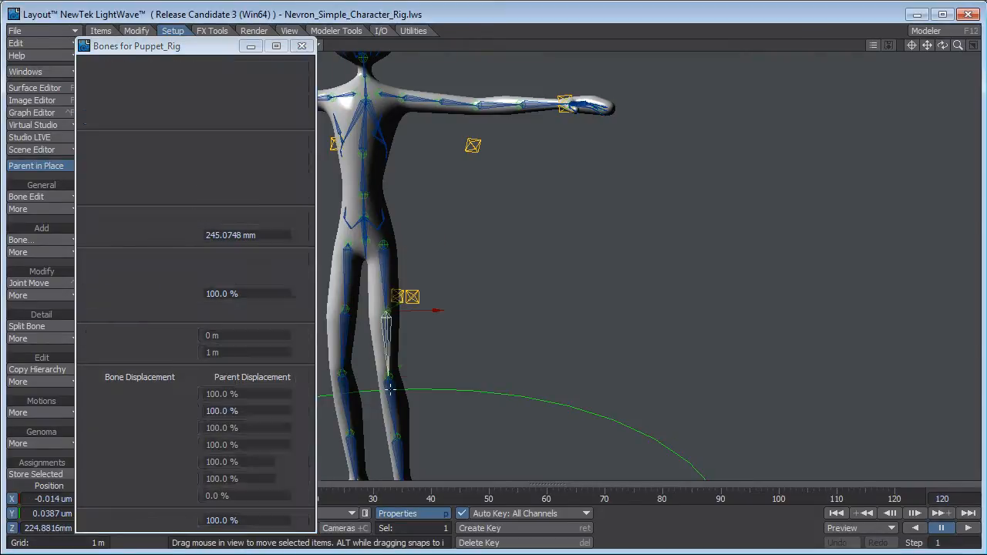
{"action": "left_click", "coordinate": [343, 331]}
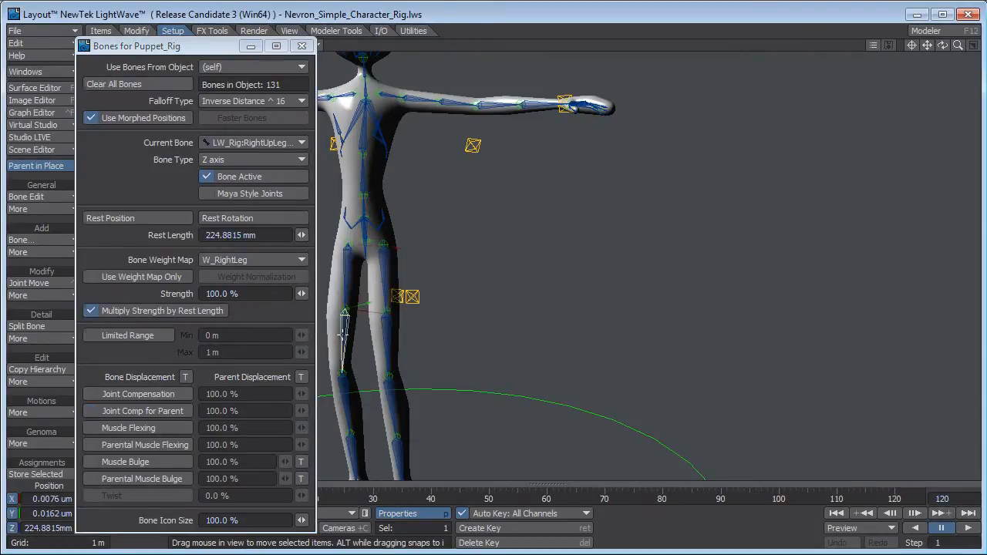
{"action": "left_click", "coordinate": [301, 46]}
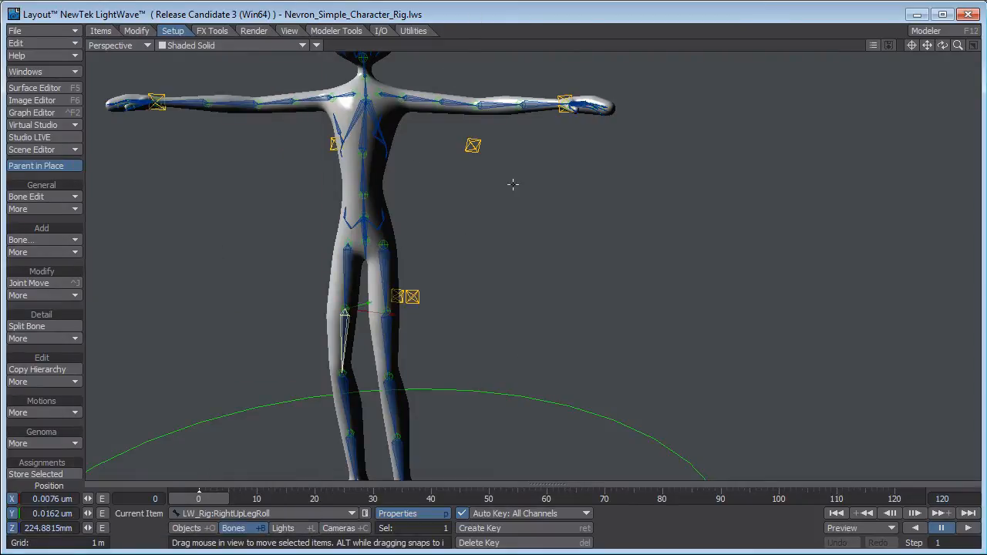
Test the left thigh's deformation in Back view by rotating the ControlRig_LeftUpLeg_IK_Plane heading to about -4.39° and back to -2.69°.
{"action": "left_click_drag", "start_coordinate": [461, 195], "coordinate": [512, 239], "text": "alt"}
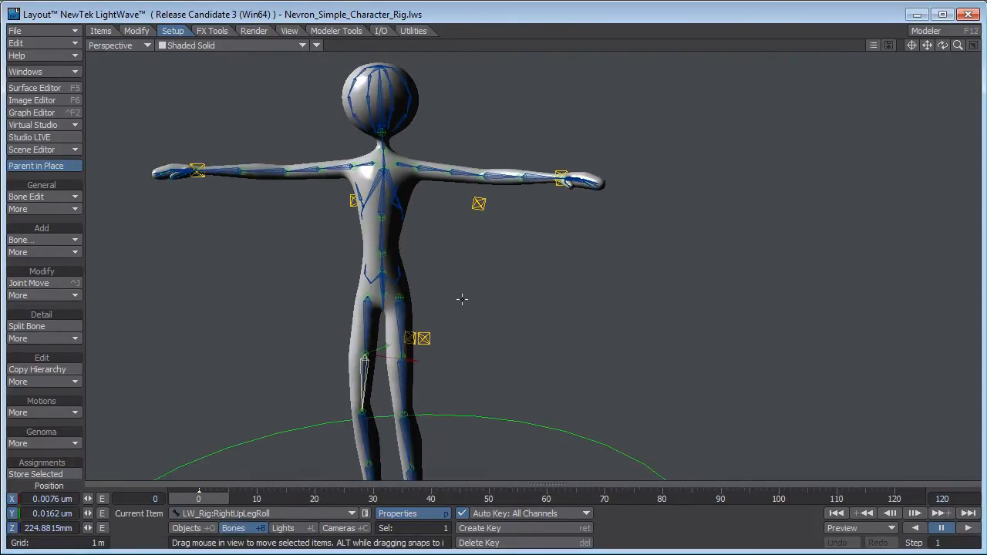
{"action": "key", "text": "1"}
{"action": "left_click", "coordinate": [344, 385]}
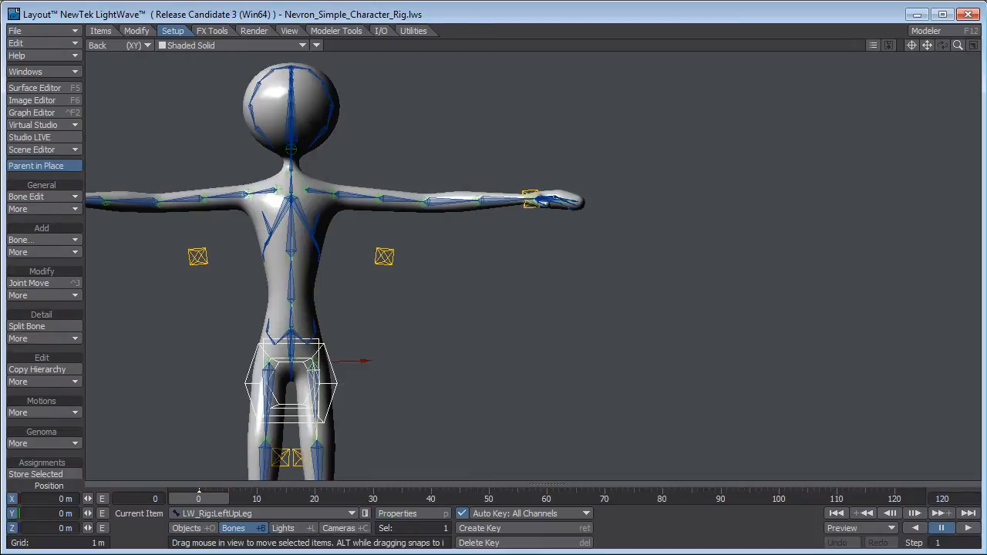
{"action": "key", "text": "shift+c"}
{"action": "left_click_drag", "start_coordinate": [435, 416], "coordinate": [578, 230]}
{"action": "left_click", "coordinate": [314, 356]}
{"action": "left_click", "coordinate": [314, 358]}
{"action": "left_click", "coordinate": [316, 359]}
{"action": "left_click_drag", "start_coordinate": [389, 378], "coordinate": [460, 392], "text": "ctrl+alt"}
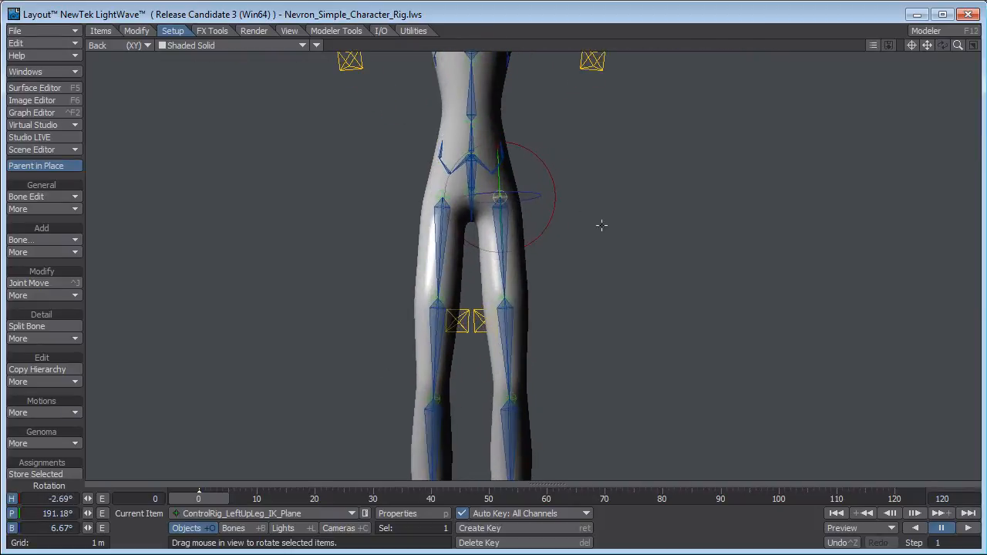
{"action": "mouse_move", "coordinate": [542, 234]}
{"action": "left_mouse_down"}
{"action": "mouse_move", "coordinate": [416, 234]}
{"action": "mouse_move", "coordinate": [529, 233]}
{"action": "left_mouse_up"}
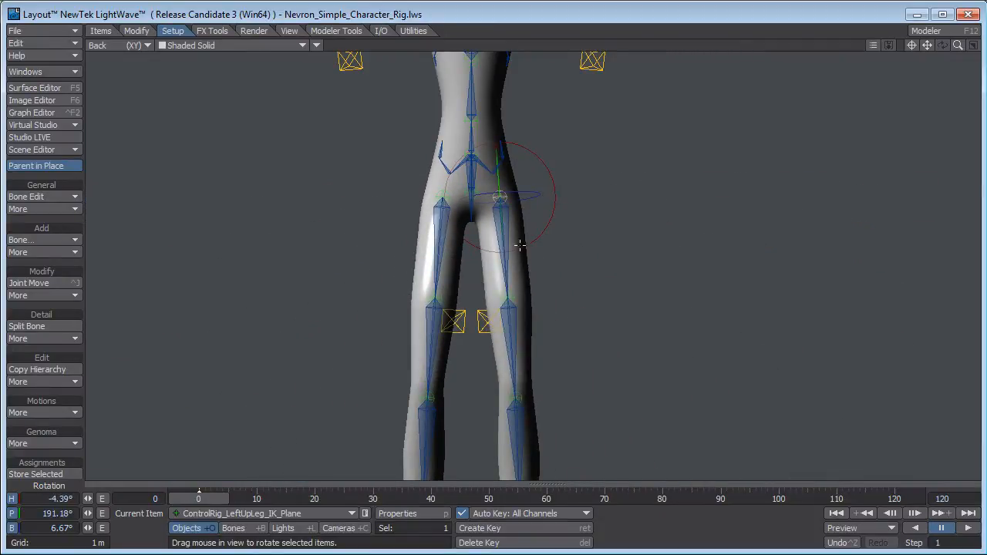
{"action": "left_click_drag", "start_coordinate": [520, 244], "coordinate": [534, 243]}
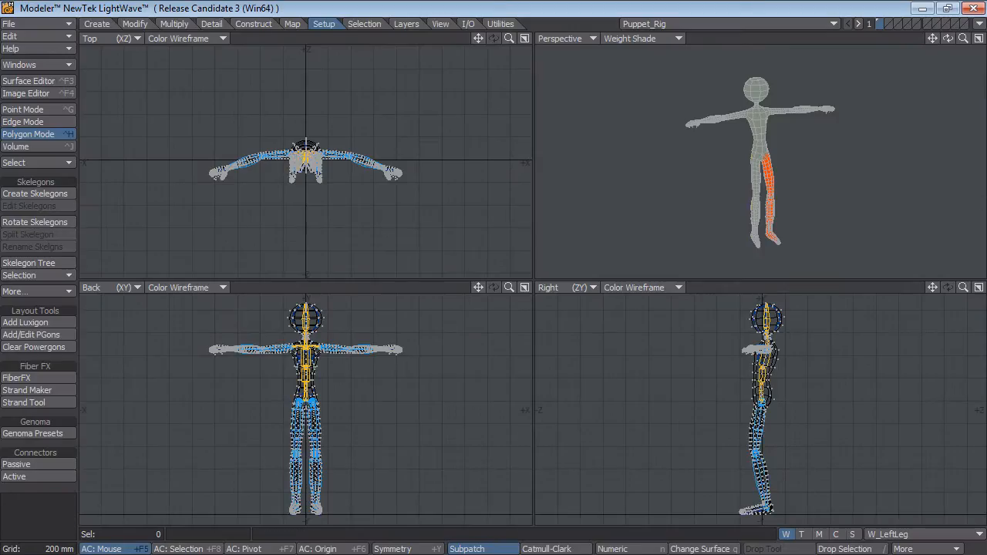
Switch to Modeler and blur the W_LeftLeg weight map around the hip using Weight Blur with 2 iterations.
{"action": "scroll", "coordinate": [812, 113], "scroll_direction": "up", "scroll_amount": 5}
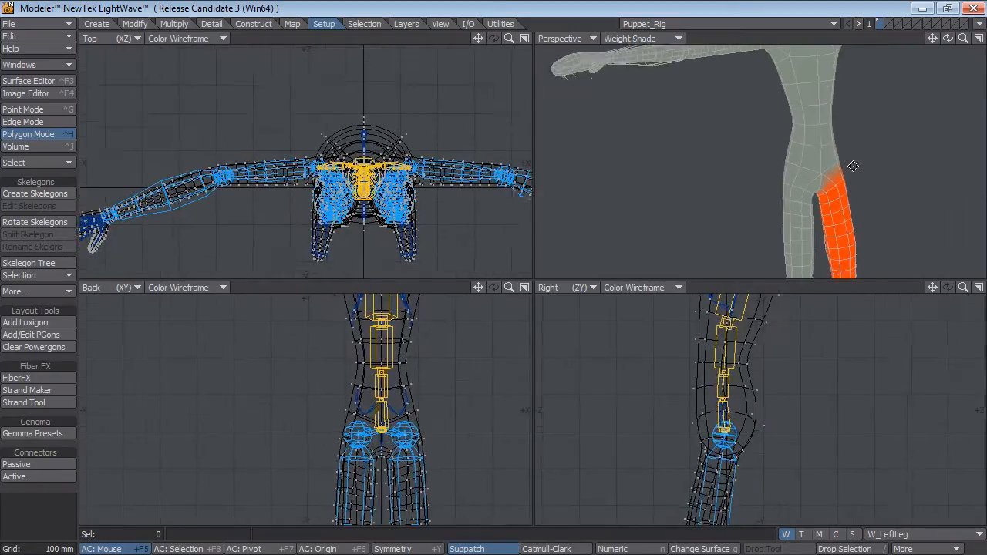
{"action": "scroll", "coordinate": [852, 165], "scroll_direction": "down", "scroll_amount": 3}
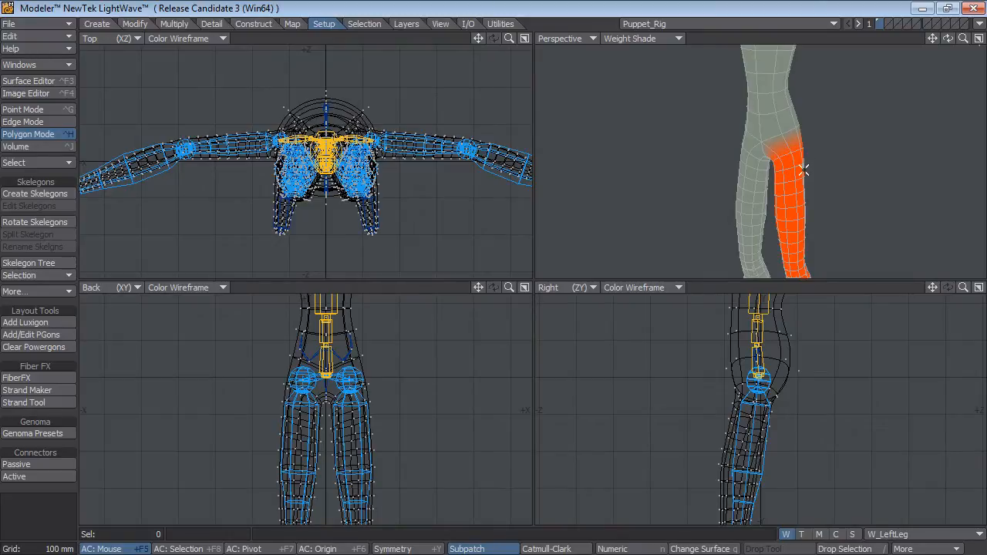
{"action": "left_click", "coordinate": [293, 23]}
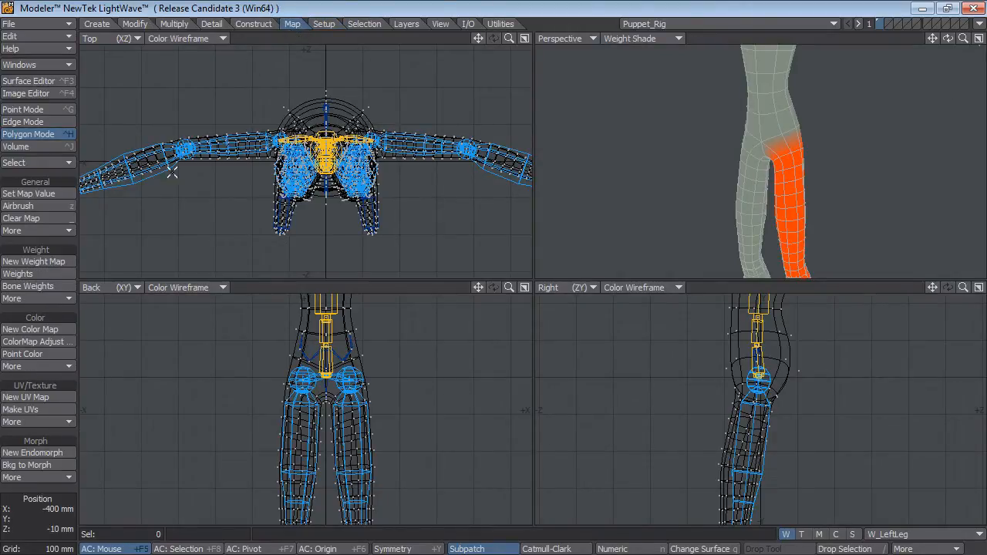
{"action": "left_click", "coordinate": [38, 298]}
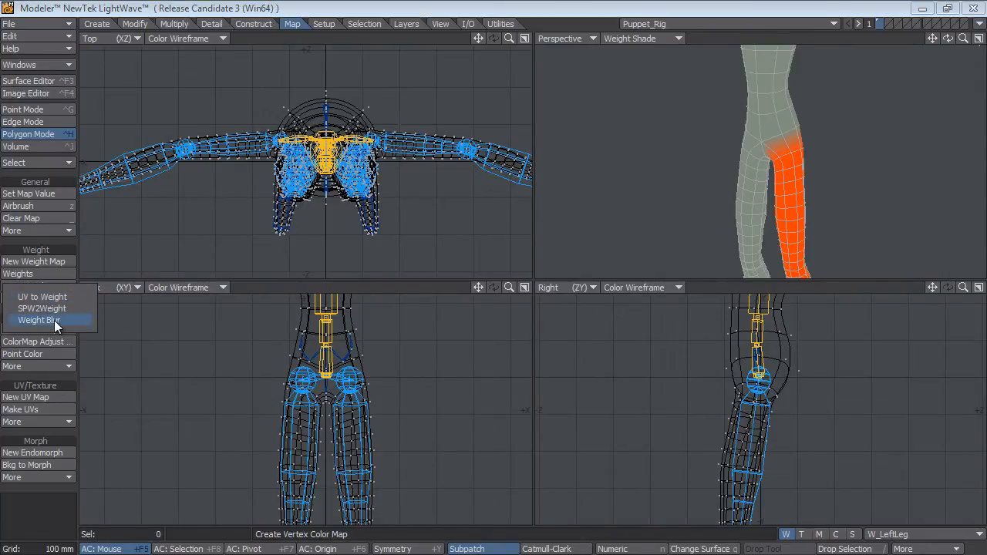
{"action": "left_click", "coordinate": [54, 320]}
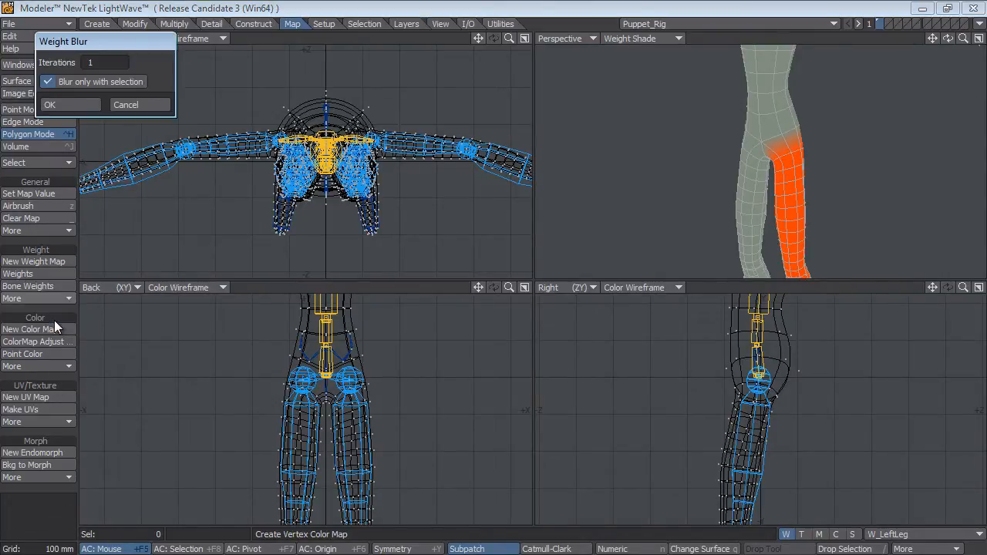
{"action": "left_click", "coordinate": [101, 82]}
{"action": "left_click", "coordinate": [90, 104]}
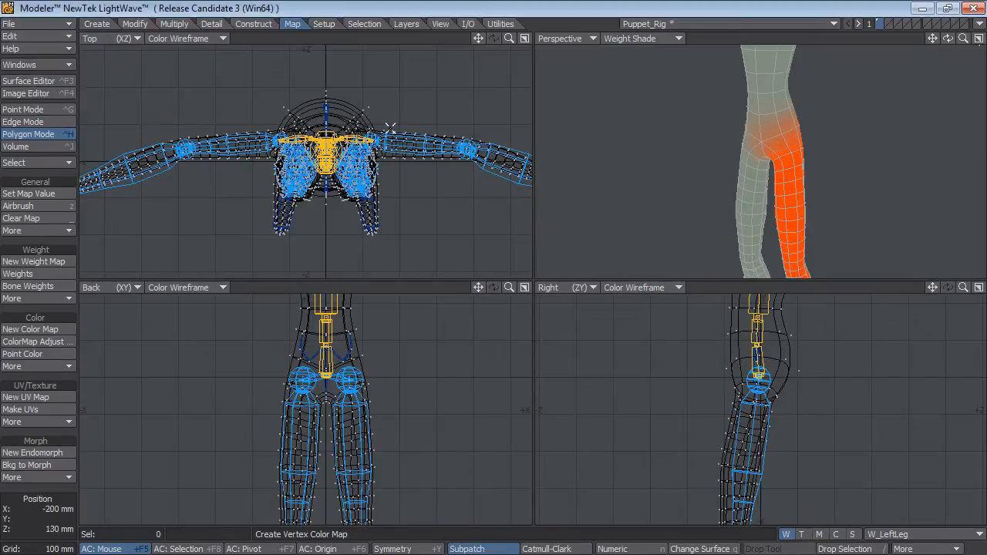
{"action": "left_click_drag", "start_coordinate": [799, 144], "coordinate": [788, 125], "text": "alt"}
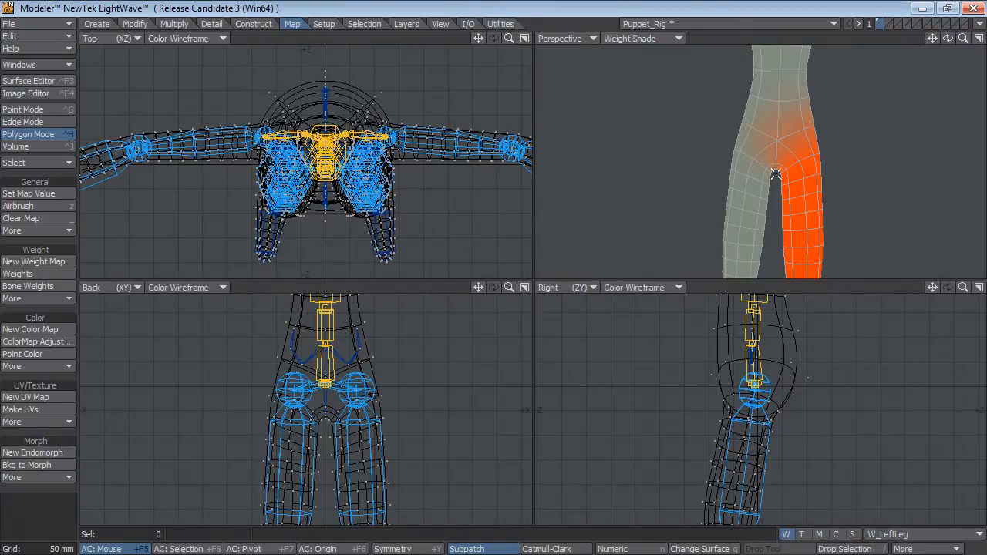
Make W_RightLeg the current weight map and blur it using Weight Blur with 2 iterations.
{"action": "left_click", "coordinate": [906, 535]}
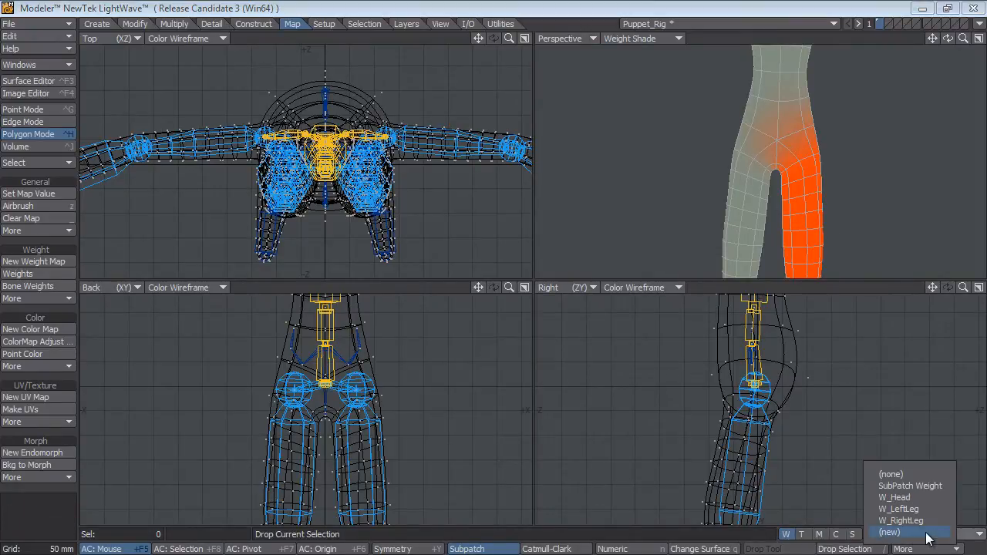
{"action": "left_click", "coordinate": [916, 521]}
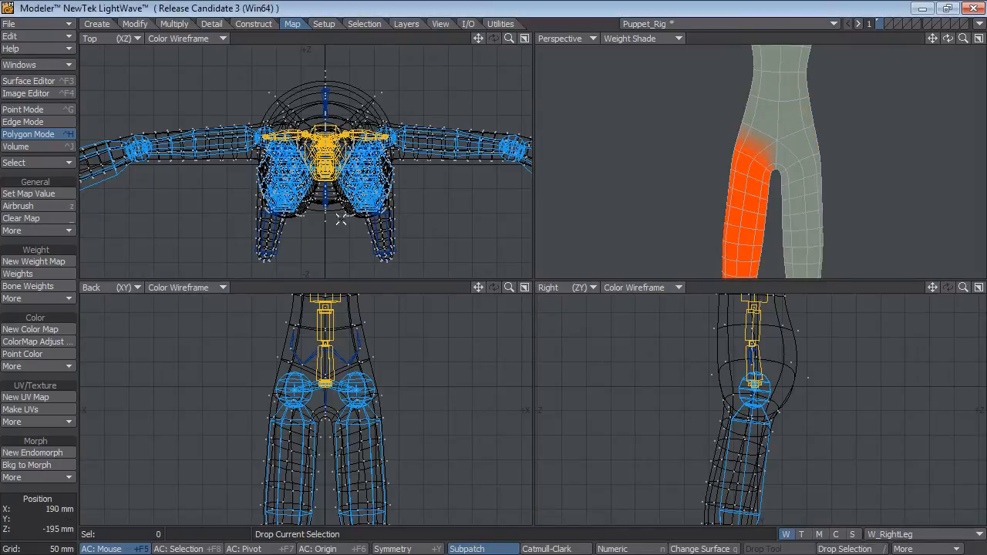
{"action": "left_click", "coordinate": [55, 227]}
{"action": "mouse_move", "coordinate": [55, 229]}
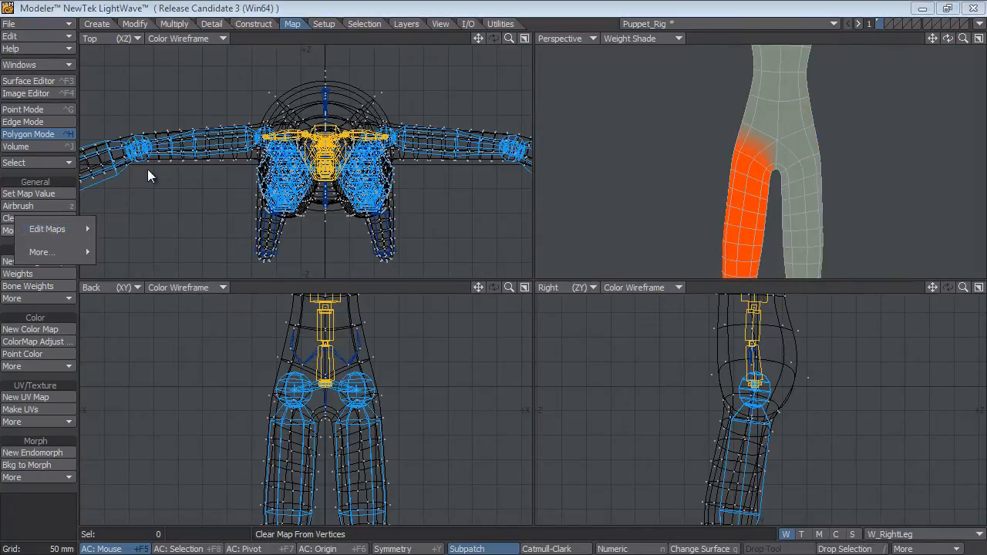
{"action": "left_click", "coordinate": [45, 297]}
{"action": "left_click", "coordinate": [78, 293]}
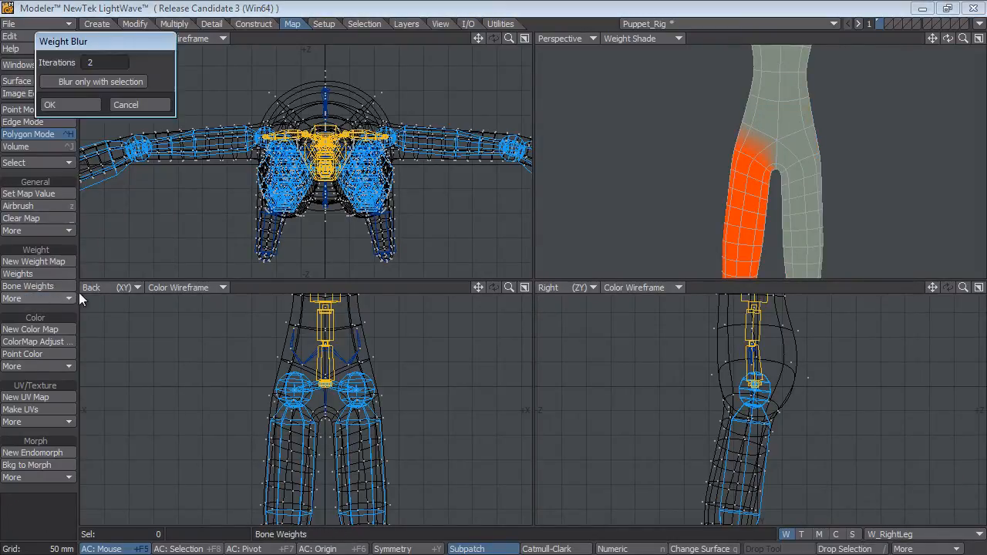
{"action": "left_click", "coordinate": [77, 104]}
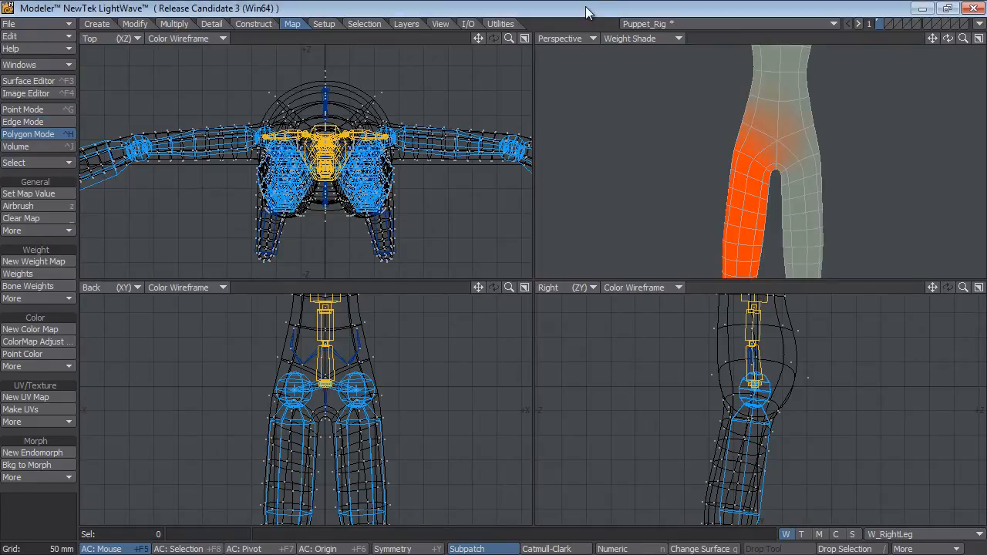
Switch to Layout, test the ControlRig_LeftUpLeg_IK_Plane heading at about -25.69°, return it to -2.69° and inspect the puppet in Perspective view.
{"action": "key", "text": "F12"}
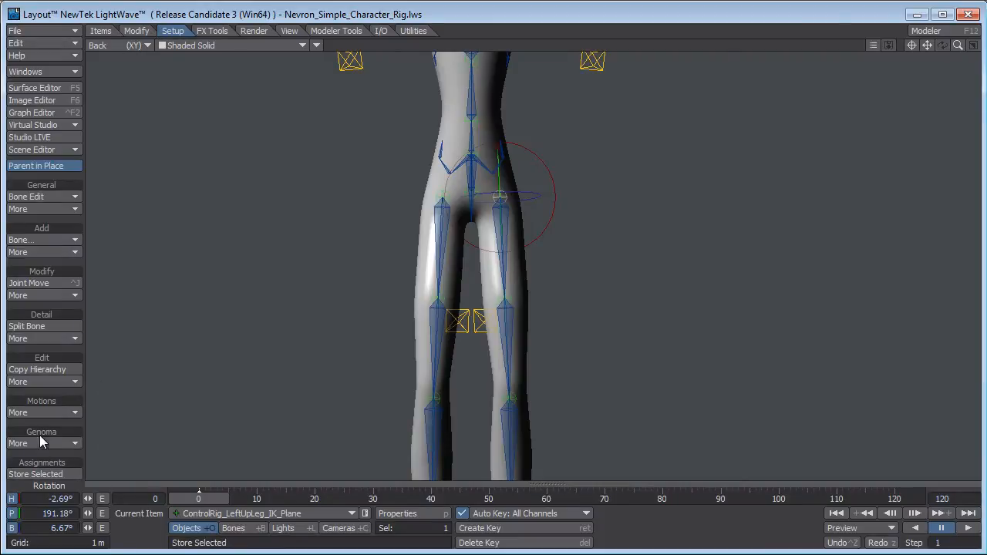
{"action": "left_click_drag", "start_coordinate": [550, 222], "coordinate": [455, 225]}
{"action": "left_click_drag", "start_coordinate": [42, 499], "coordinate": [70, 499]}
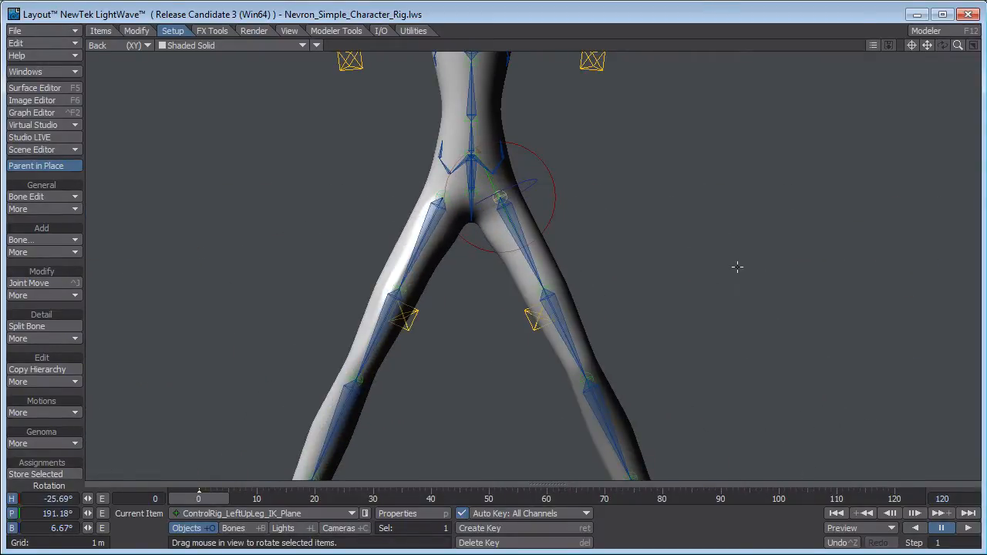
{"action": "left_click_drag", "start_coordinate": [737, 267], "coordinate": [717, 332], "text": "alt"}
{"action": "key", "text": "4"}
{"action": "left_click_drag", "start_coordinate": [687, 263], "coordinate": [448, 252], "text": "alt"}
{"action": "left_click_drag", "start_coordinate": [326, 268], "coordinate": [377, 336]}
{"action": "mouse_move", "coordinate": [534, 257]}
{"action": "left_mouse_down"}
{"action": "mouse_move", "coordinate": [555, 250]}
{"action": "mouse_move", "coordinate": [532, 250]}
{"action": "left_mouse_up"}
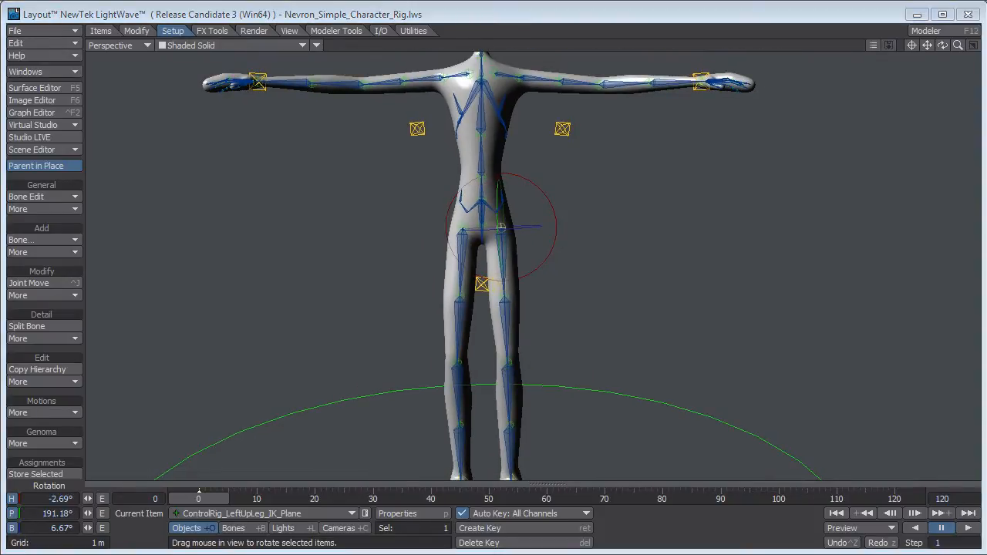
Test the arm deformation by rotating the ControlRig_LeftArm_IK_Plane heading to about 69.82°.
{"action": "left_click", "coordinate": [539, 15]}
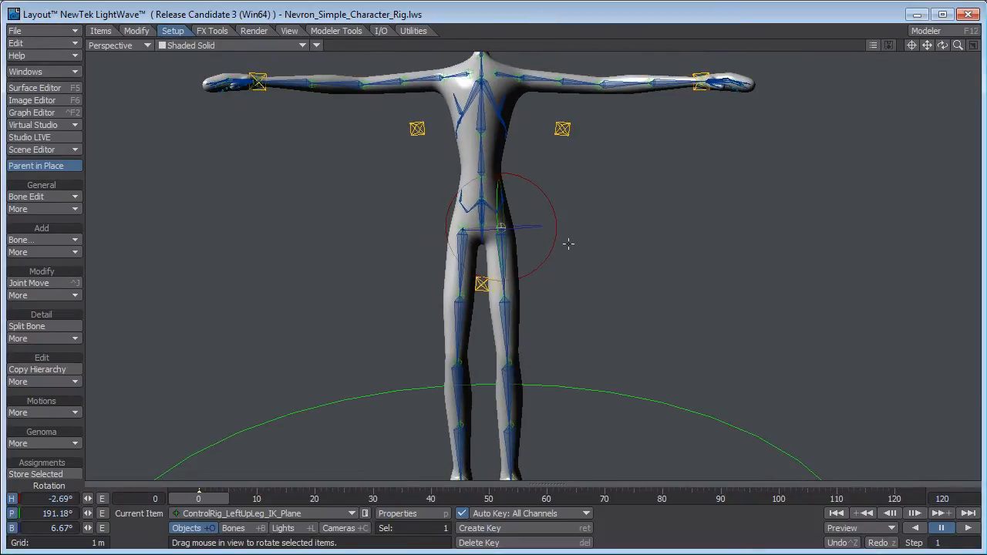
{"action": "left_click_drag", "start_coordinate": [637, 250], "coordinate": [576, 252], "text": "ctrl+alt"}
{"action": "mouse_move", "coordinate": [577, 252]}
{"action": "left_mouse_down", "text": "alt+shift"}
{"action": "mouse_move", "coordinate": [574, 293]}
{"action": "mouse_move", "coordinate": [559, 256]}
{"action": "left_mouse_up", "text": "alt+shift"}
{"action": "left_click", "coordinate": [516, 225]}
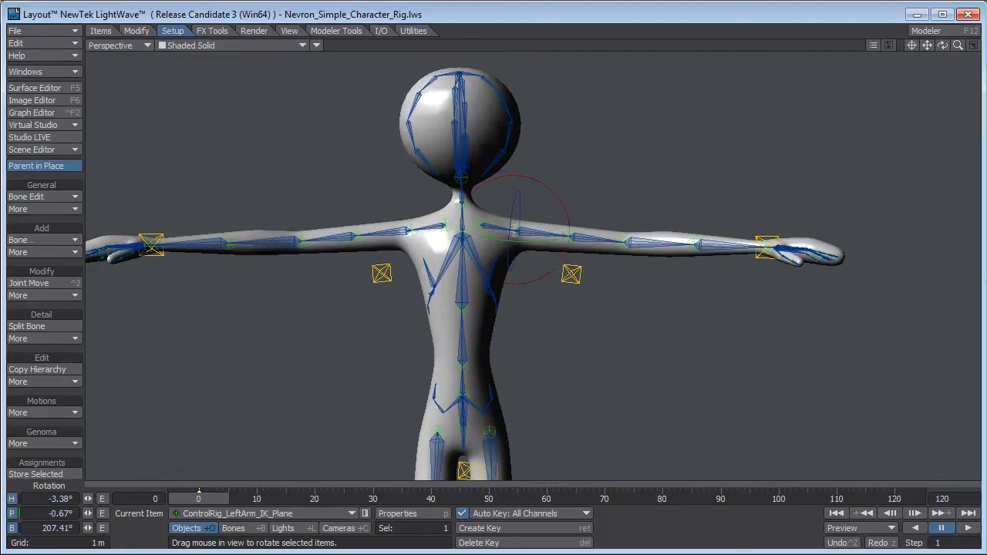
{"action": "mouse_move", "coordinate": [516, 228]}
{"action": "left_mouse_down"}
{"action": "mouse_move", "coordinate": [565, 230]}
{"action": "mouse_move", "coordinate": [474, 230]}
{"action": "mouse_move", "coordinate": [521, 230]}
{"action": "mouse_move", "coordinate": [536, 244]}
{"action": "mouse_move", "coordinate": [537, 232]}
{"action": "mouse_move", "coordinate": [521, 230]}
{"action": "left_mouse_up"}
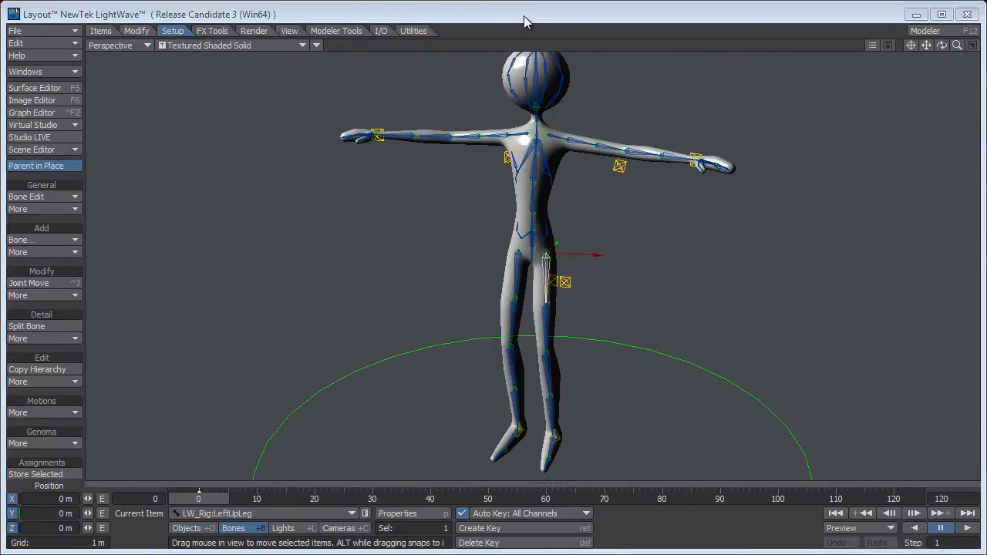
Start a MoCap_BVH_Setup import in the puppet scene and set the bone scale factor to 0.05.
{"action": "left_click", "coordinate": [524, 17]}
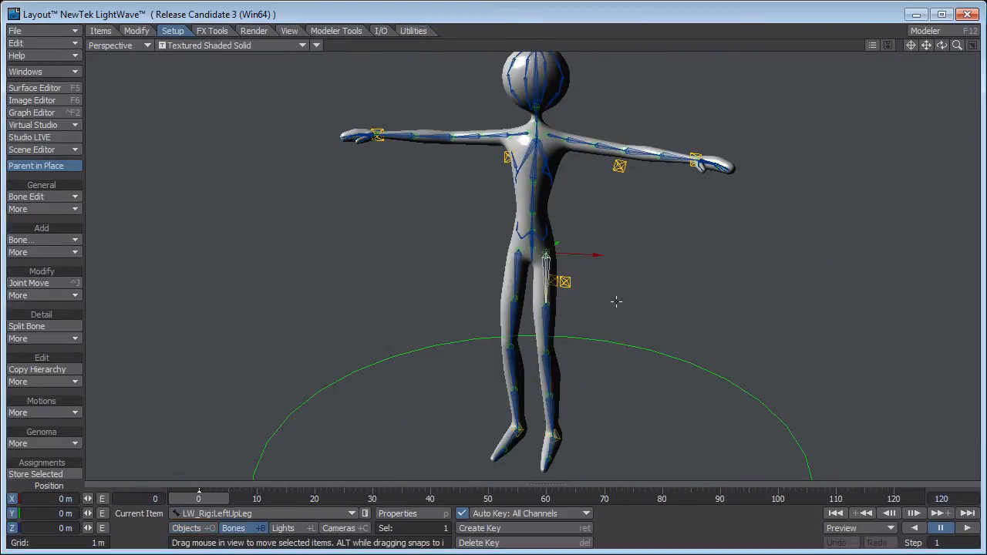
{"action": "left_click_drag", "start_coordinate": [621, 292], "coordinate": [631, 291], "text": "alt"}
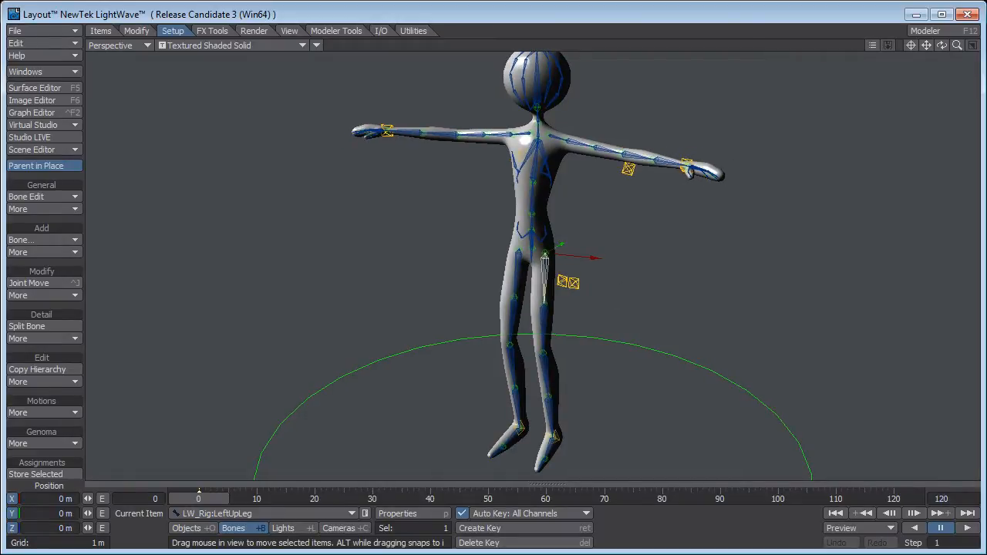
{"action": "left_click", "coordinate": [44, 33]}
{"action": "mouse_move", "coordinate": [44, 35]}
{"action": "mouse_move", "coordinate": [60, 101]}
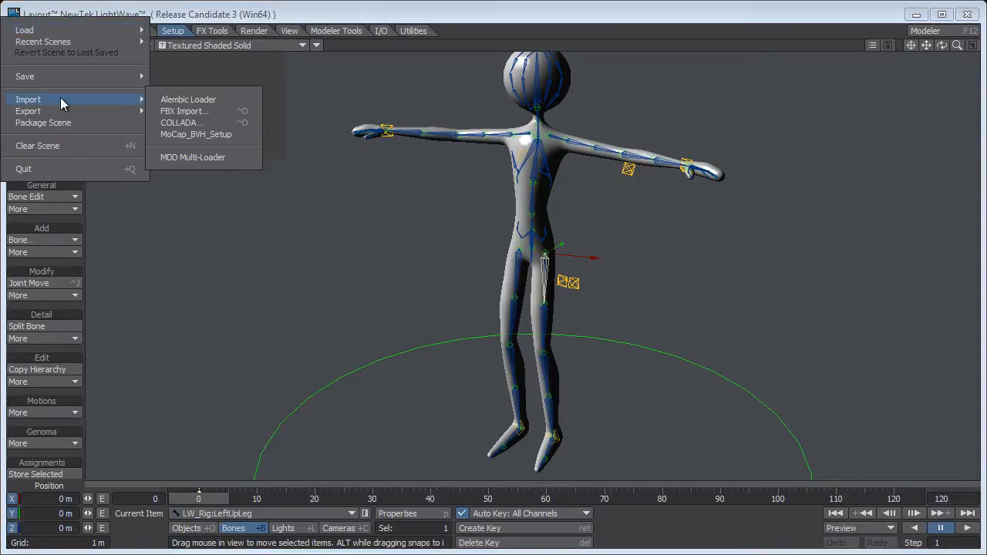
{"action": "left_click", "coordinate": [196, 134]}
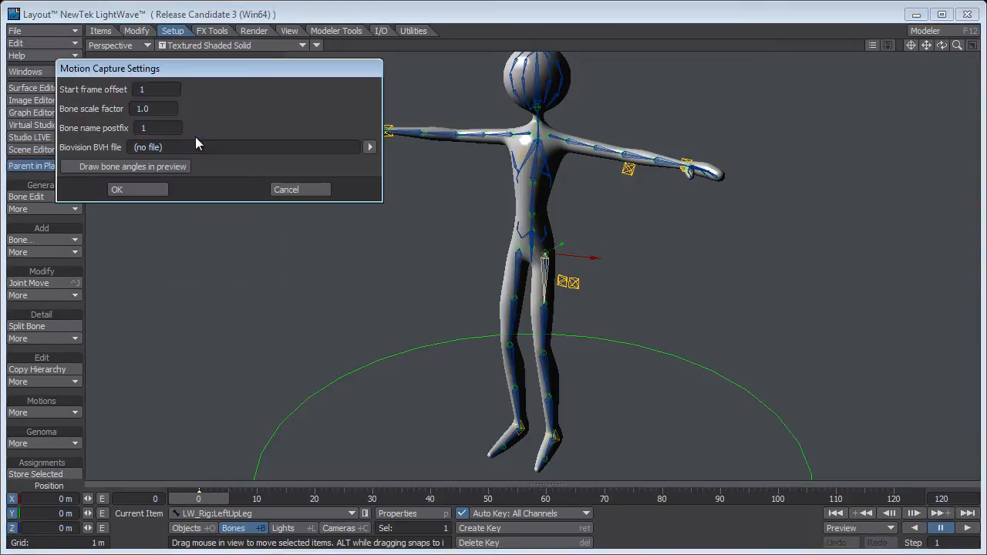
{"action": "left_click_drag", "start_coordinate": [159, 112], "coordinate": [83, 118]}
Choose 09_12.bvh from the Downloaded_CG_BVH\09 folder as the Biovision BVH file and import it.
{"action": "left_click", "coordinate": [375, 150]}
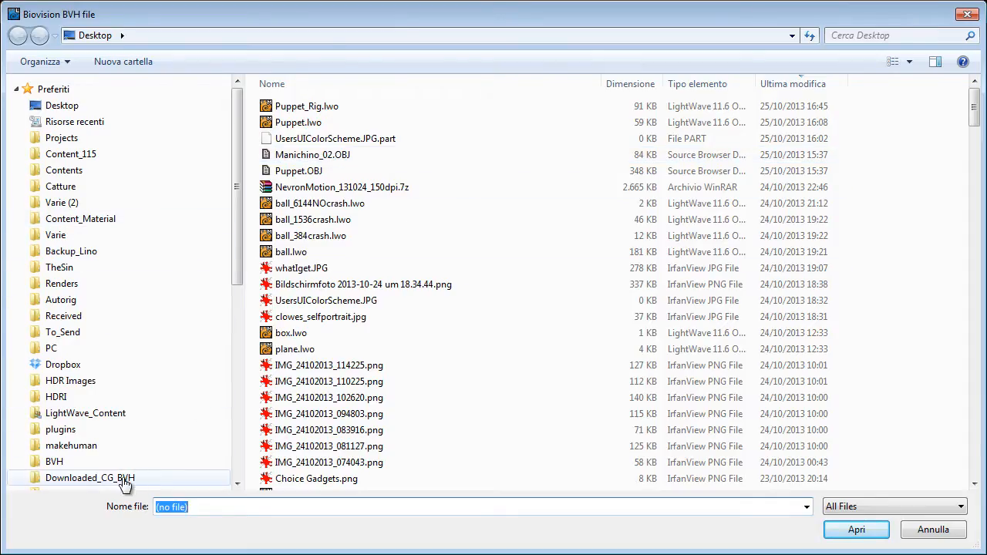
{"action": "left_click", "coordinate": [80, 478]}
{"action": "double_click", "coordinate": [279, 221]}
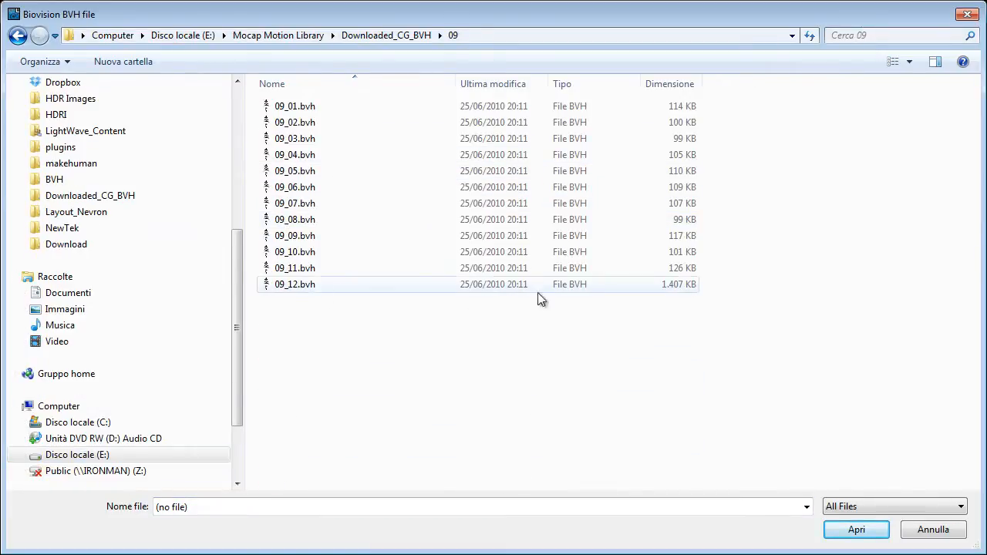
{"action": "left_click", "coordinate": [297, 287]}
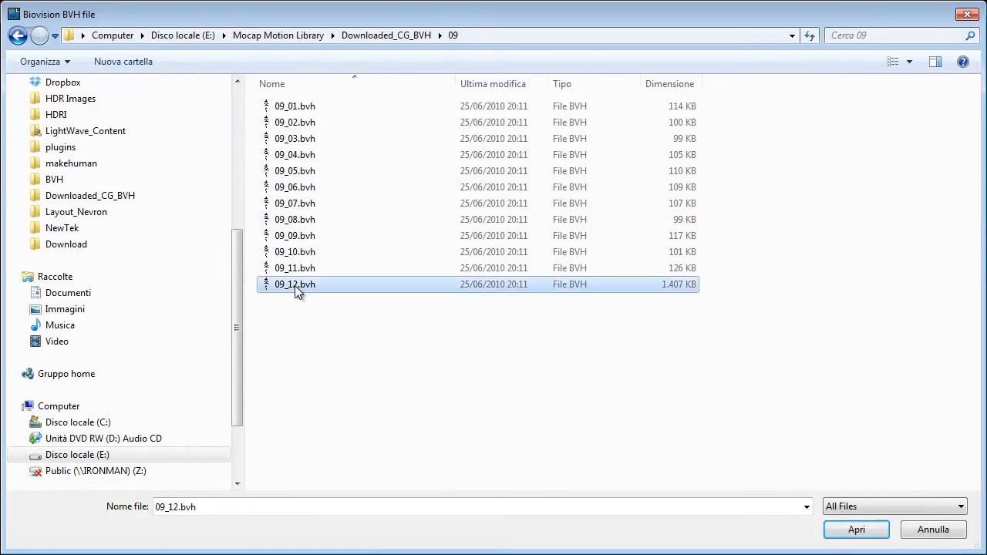
{"action": "left_click", "coordinate": [862, 532]}
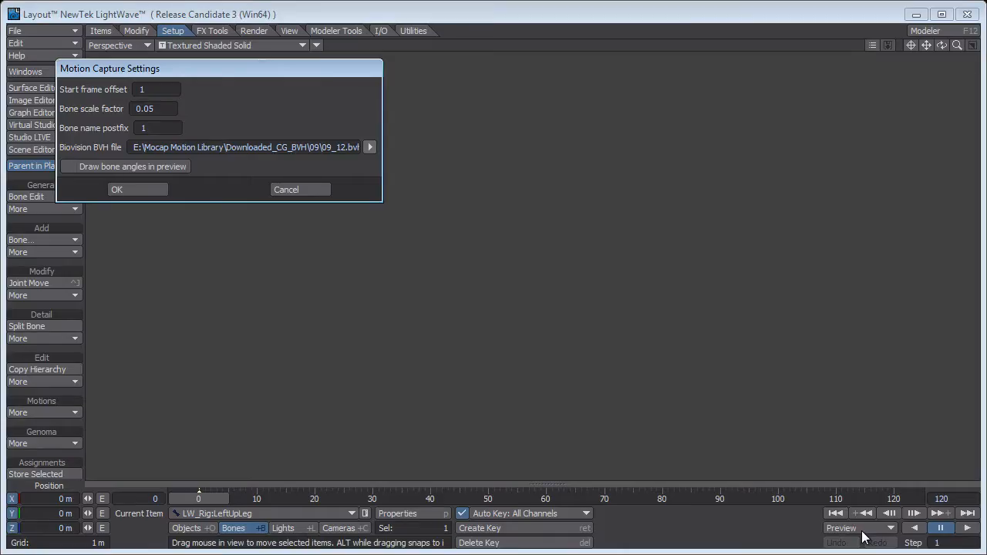
{"action": "left_click", "coordinate": [151, 190]}
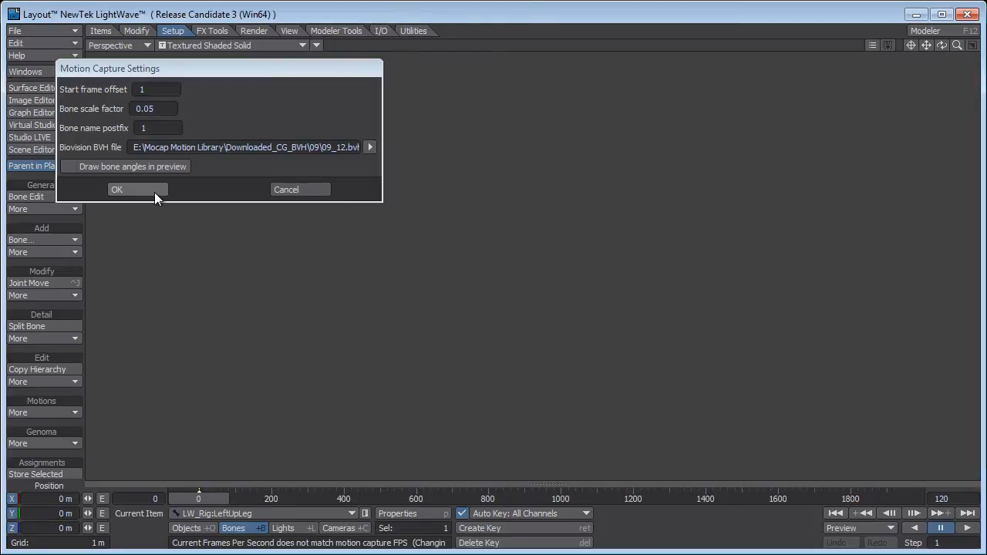
{"action": "left_click", "coordinate": [154, 192]}
Play the imported motion capture to check the skeleton's movement, stop it and return to frame 0.
{"action": "left_click_drag", "start_coordinate": [660, 354], "coordinate": [598, 354], "text": "ctrl+alt"}
{"action": "left_click_drag", "start_coordinate": [660, 355], "coordinate": [660, 259], "text": "alt+shift"}
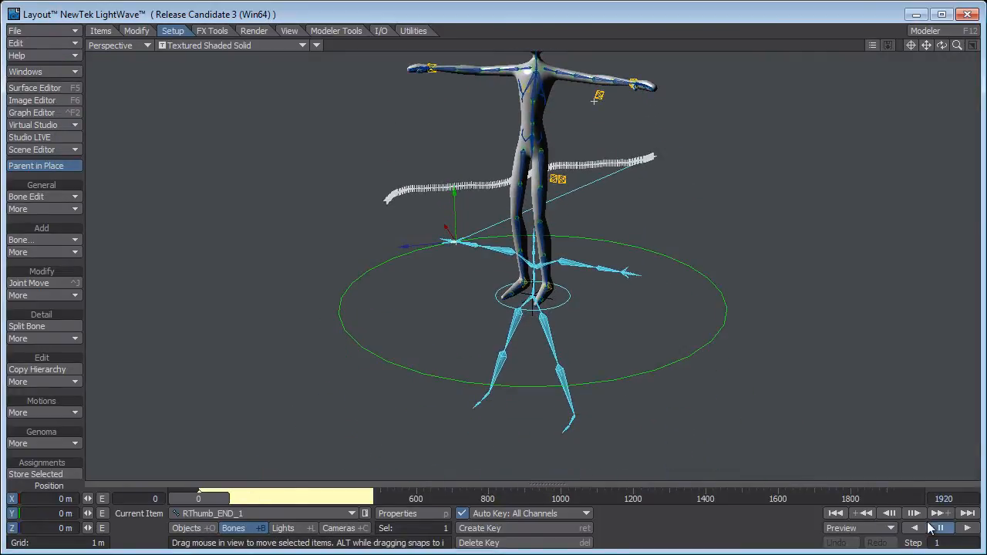
{"action": "left_click", "coordinate": [967, 527]}
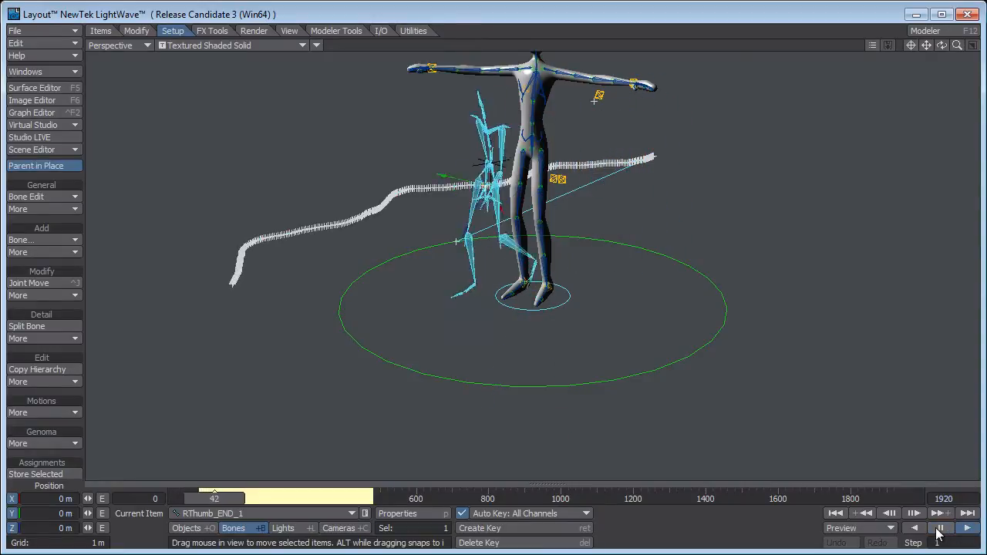
{"action": "left_click_drag", "start_coordinate": [637, 357], "coordinate": [593, 357], "text": "ctrl+alt"}
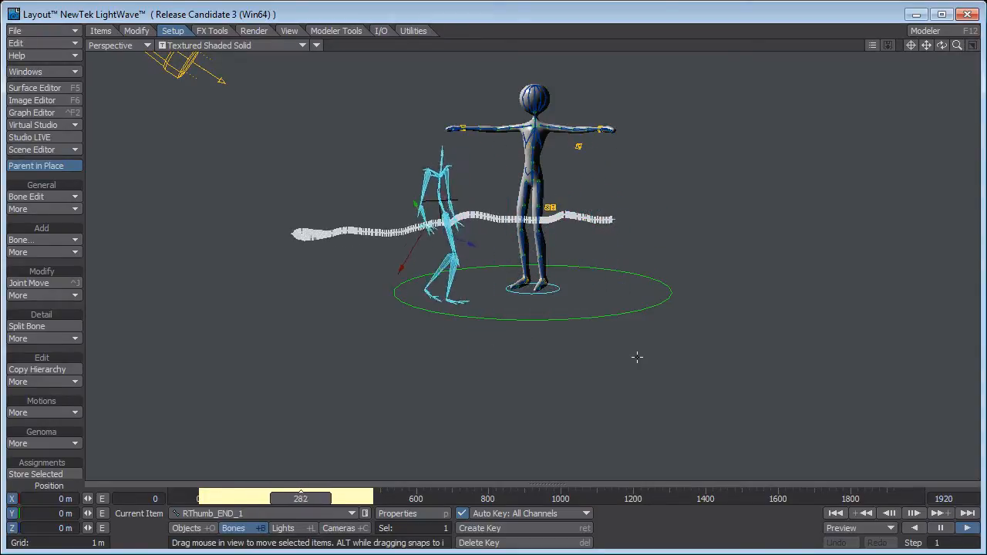
{"action": "left_click", "coordinate": [940, 527]}
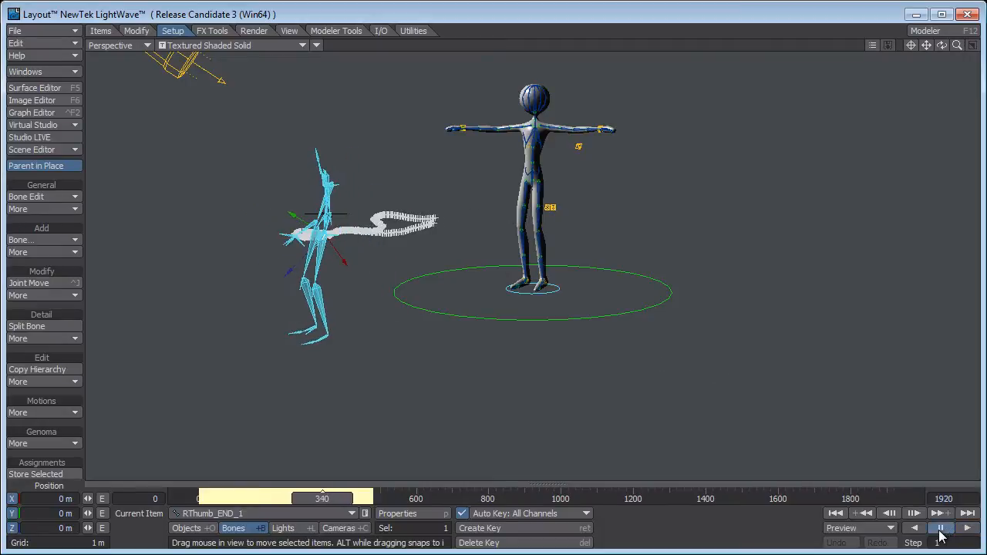
{"action": "left_click", "coordinate": [835, 512]}
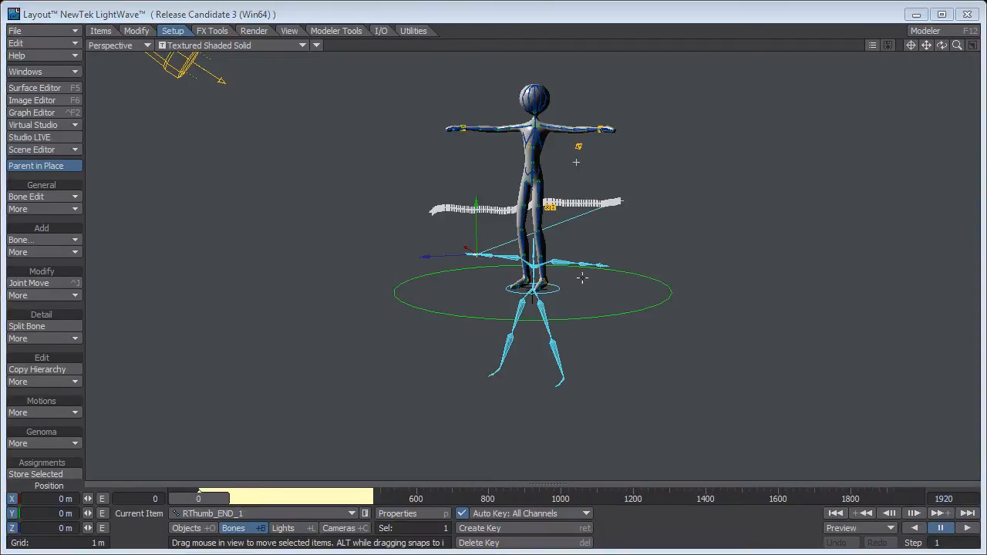
Raise BVH_Mocap_Master_1 to about 1.06 m in Y so its hips line up with the puppet's pelvis.
{"action": "left_click_drag", "start_coordinate": [642, 234], "coordinate": [534, 118], "text": "ctrl+alt"}
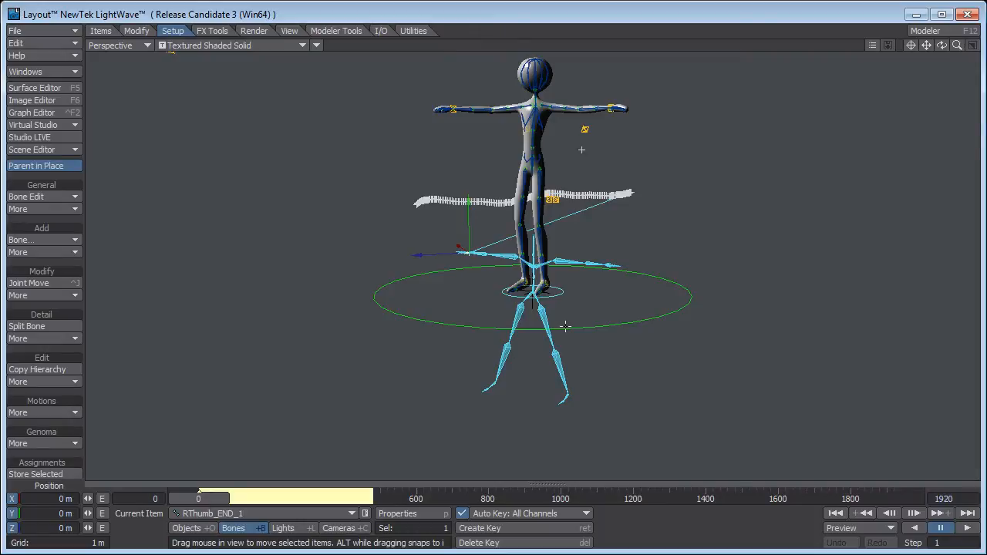
{"action": "left_click", "coordinate": [565, 290]}
{"action": "left_click", "coordinate": [565, 291]}
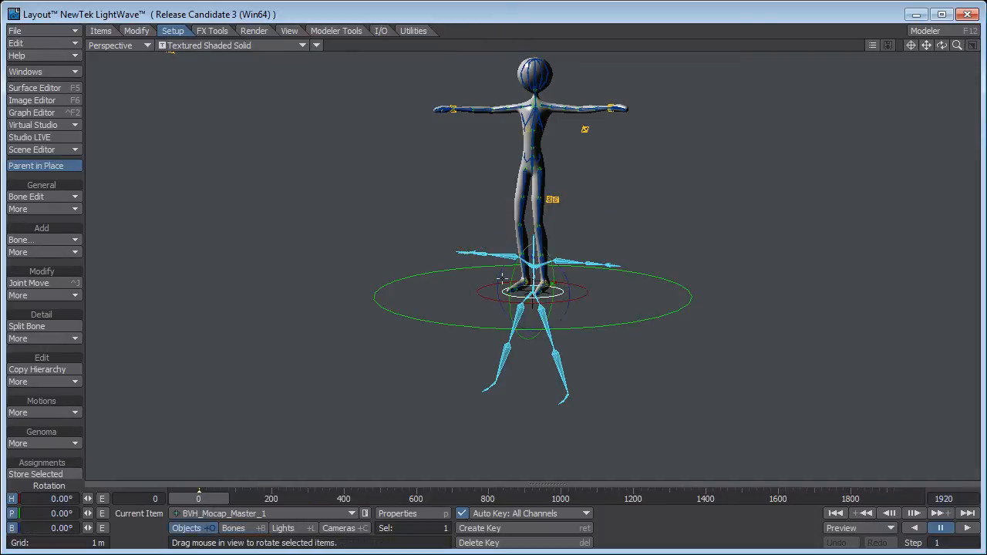
{"action": "key", "text": "t"}
{"action": "key", "text": "1"}
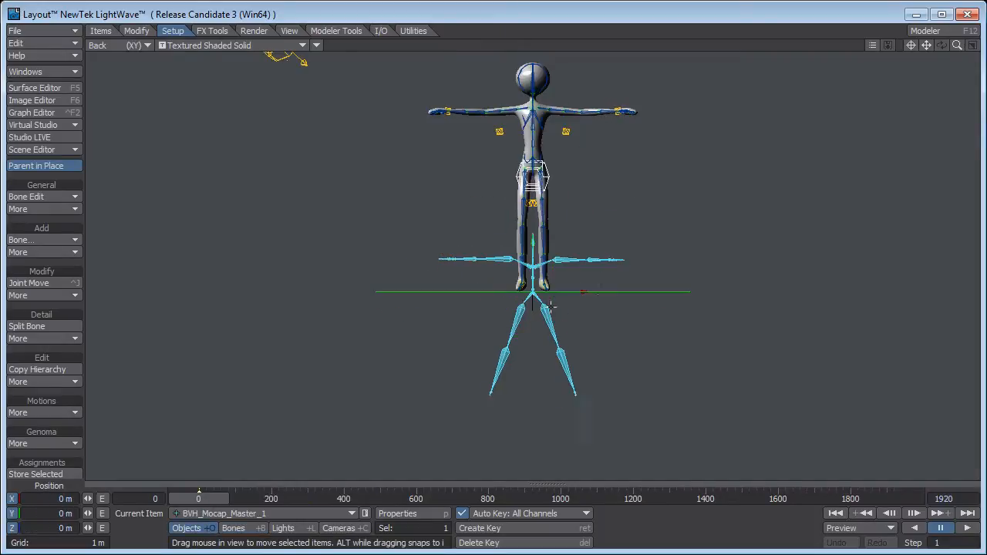
{"action": "scroll", "coordinate": [566, 266], "scroll_direction": "up", "scroll_amount": 2}
{"action": "left_click_drag", "start_coordinate": [565, 266], "coordinate": [565, 75]}
Scale BVH_Mocap_Master_1 uniformly to about 1.092 to match the mocap skeleton to the puppet's proportions.
{"action": "key", "text": "4"}
{"action": "left_click_drag", "start_coordinate": [596, 308], "coordinate": [670, 308], "text": "ctrl+alt"}
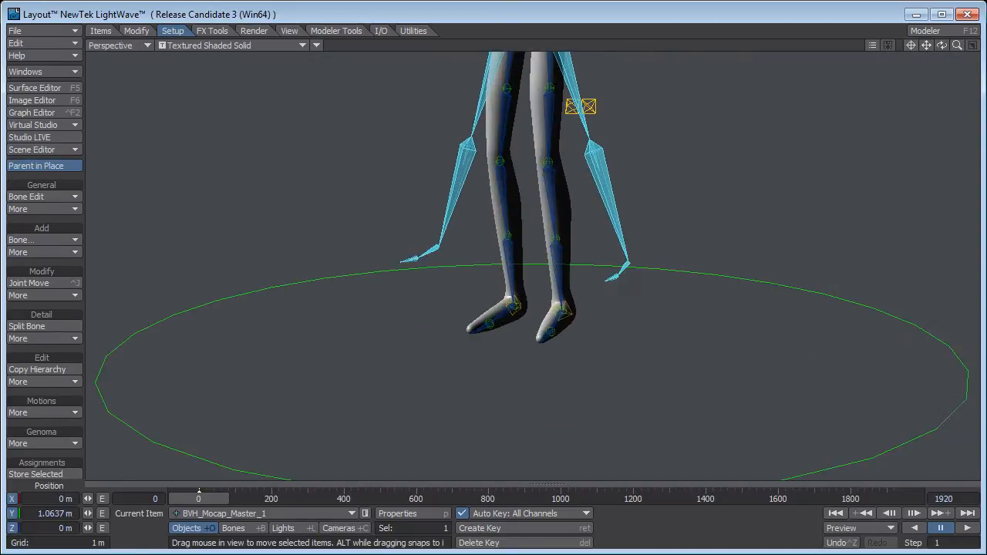
{"action": "left_click_drag", "start_coordinate": [597, 254], "coordinate": [597, 432], "text": "alt+shift"}
{"action": "left_click_drag", "start_coordinate": [596, 308], "coordinate": [536, 234], "text": "alt"}
{"action": "key", "text": "shift+h"}
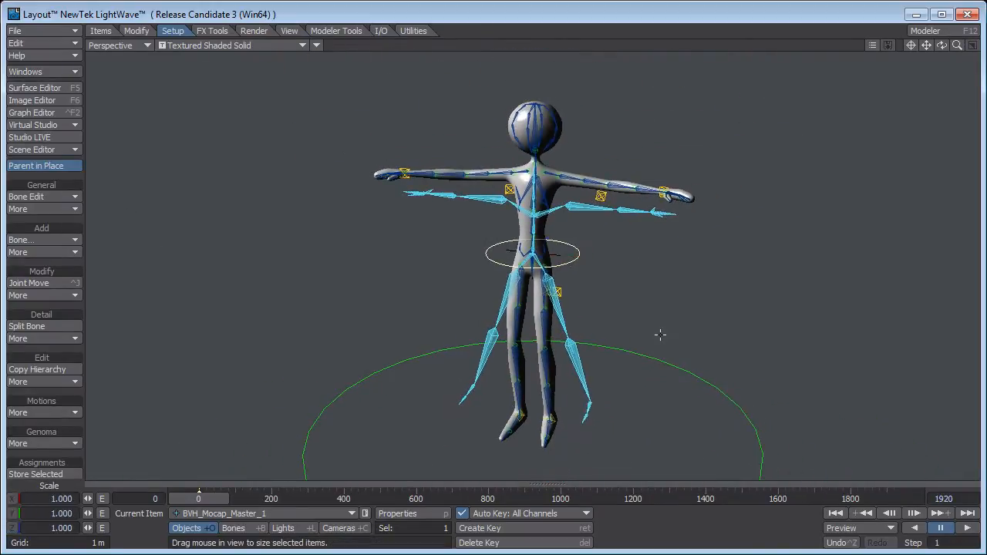
{"action": "left_click_drag", "start_coordinate": [653, 333], "coordinate": [698, 332]}
{"action": "left_click_drag", "start_coordinate": [698, 333], "coordinate": [671, 357], "text": "alt"}
{"action": "mouse_move", "coordinate": [671, 357]}
{"action": "left_mouse_down", "text": "alt"}
{"action": "mouse_move", "coordinate": [574, 343]}
{"action": "mouse_move", "coordinate": [609, 359]}
{"action": "mouse_move", "coordinate": [663, 361]}
{"action": "left_mouse_up", "text": "alt"}
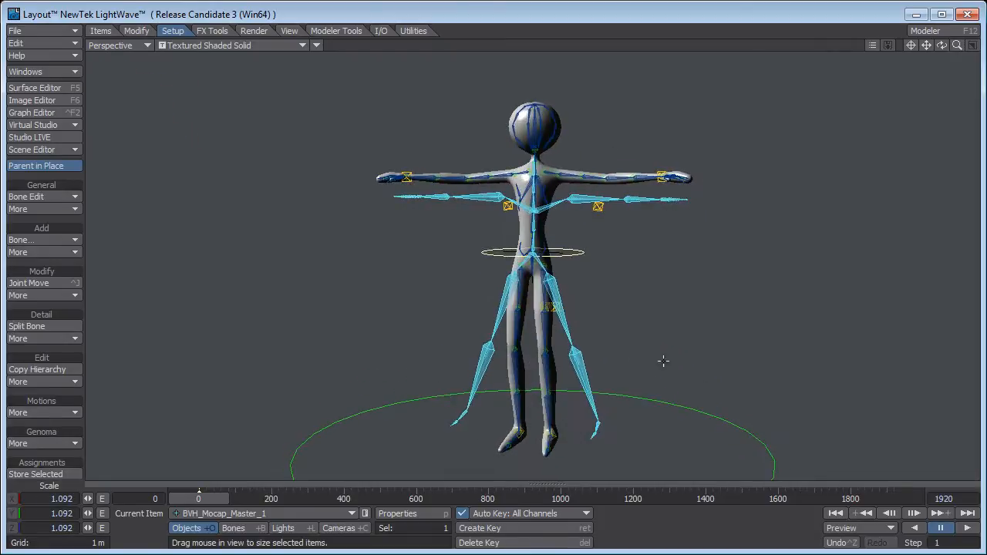
Rotate the ControlRig_LeftUpLeg_IK_Plane heading to about -21.19° so the puppet's spread legs match the mocap skeleton's legs.
{"action": "left_click", "coordinate": [558, 266]}
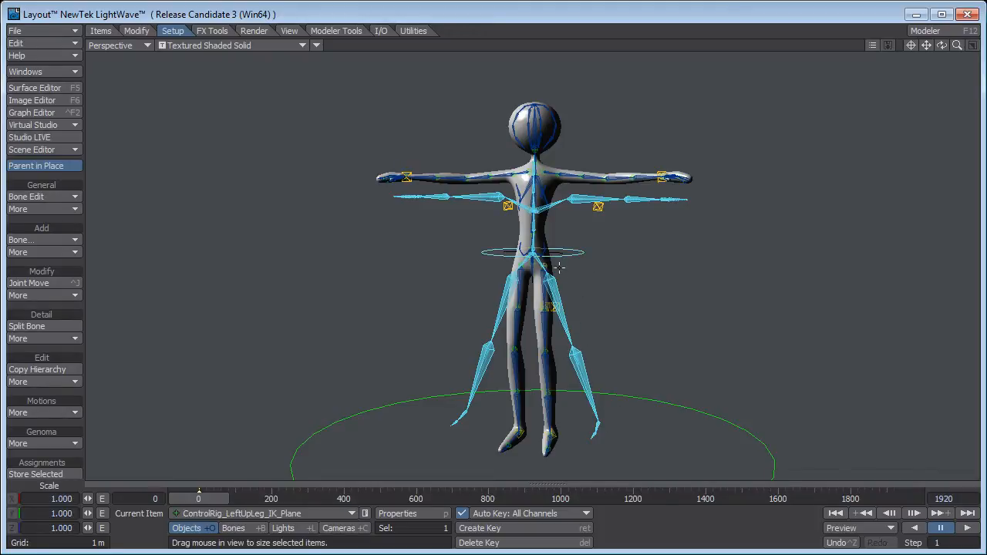
{"action": "key", "text": "y"}
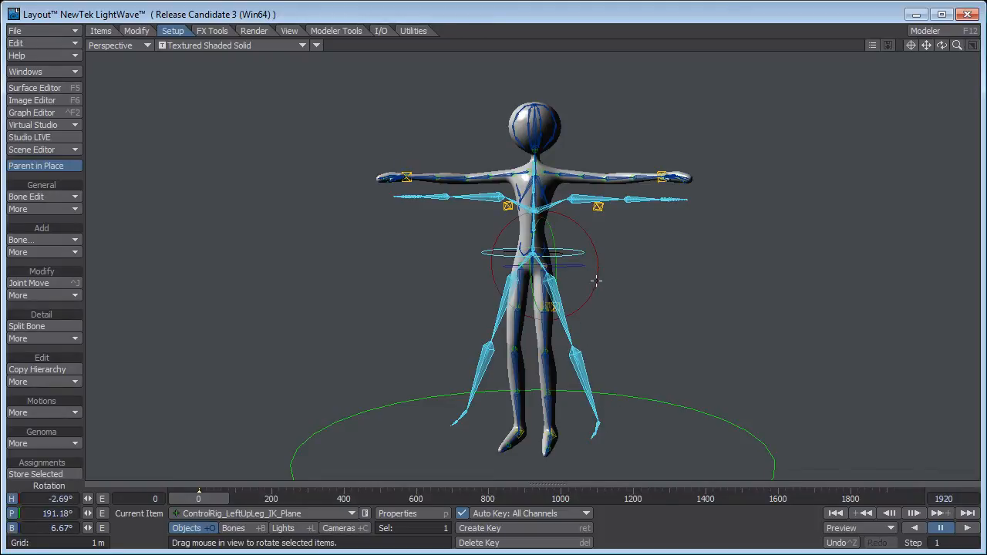
{"action": "scroll", "coordinate": [583, 266], "scroll_direction": "up", "scroll_amount": 7}
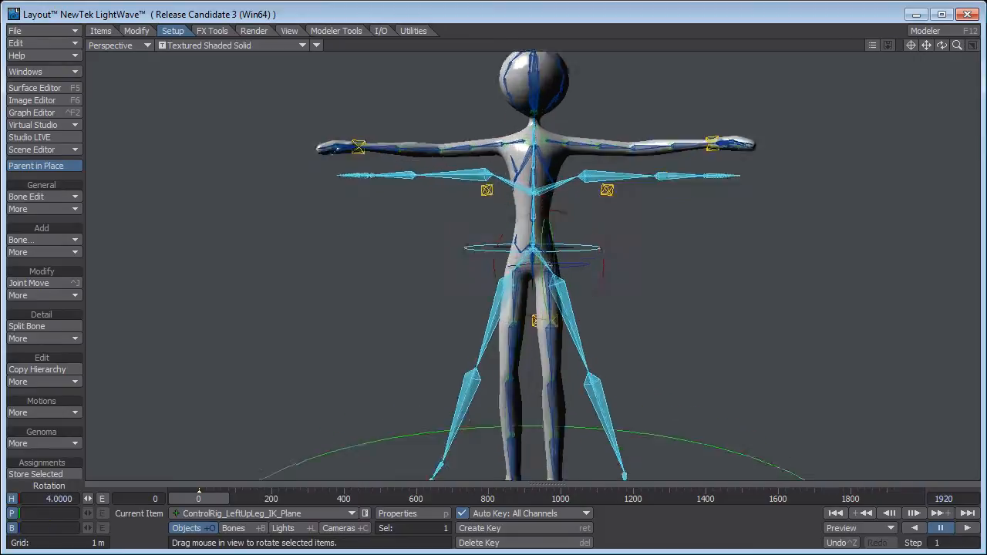
{"action": "scroll", "coordinate": [584, 267], "scroll_direction": "down", "scroll_amount": 4}
{"action": "scroll", "coordinate": [578, 283], "scroll_direction": "down", "scroll_amount": 2}
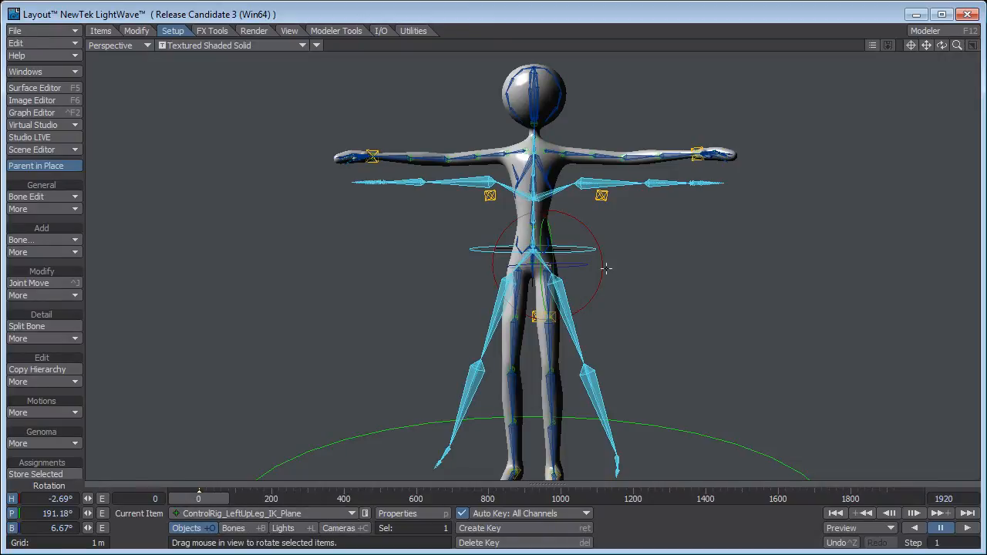
{"action": "left_click_drag", "start_coordinate": [607, 268], "coordinate": [532, 271]}
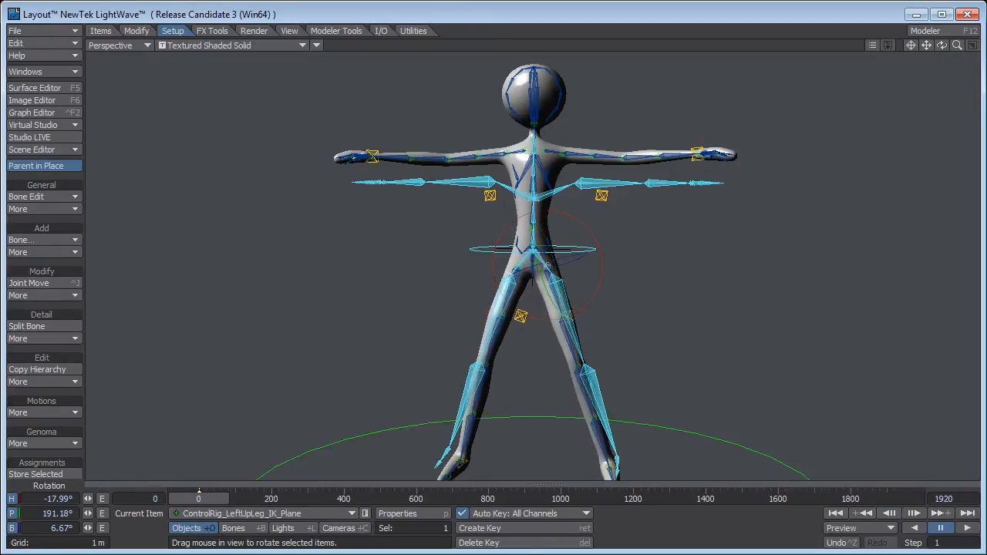
{"action": "left_click_drag", "start_coordinate": [673, 275], "coordinate": [709, 301]}
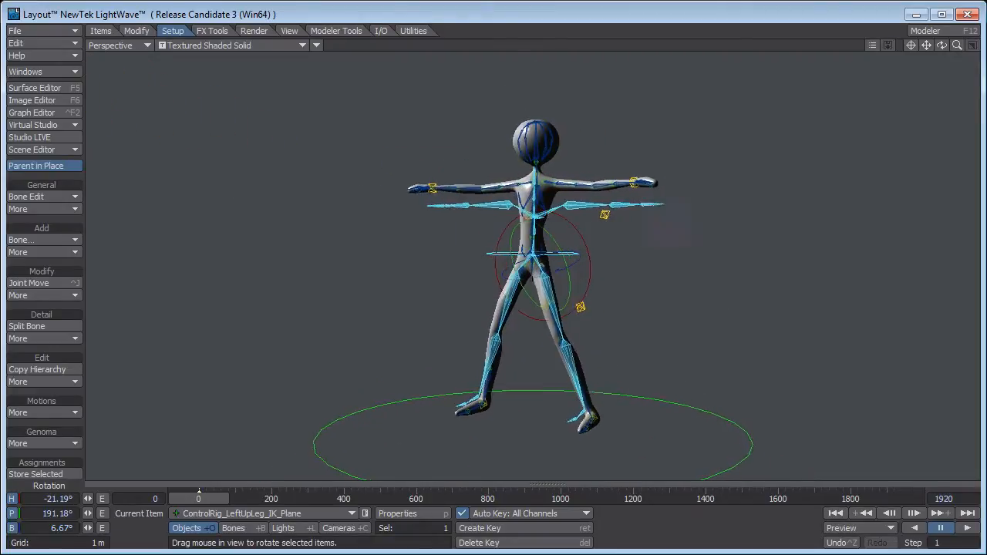
Examine from several angles how the puppet's legs, feet and arms line up with the mocap skeleton.
{"action": "left_click_drag", "start_coordinate": [593, 248], "coordinate": [610, 269], "text": "alt"}
{"action": "scroll", "coordinate": [606, 266], "scroll_direction": "up", "scroll_amount": 4}
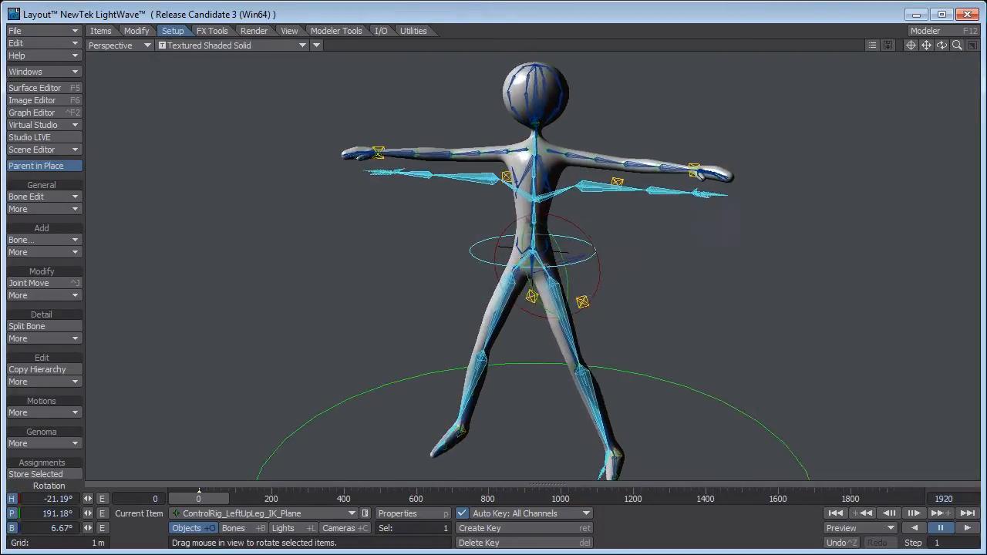
{"action": "scroll", "coordinate": [586, 308], "scroll_direction": "down", "scroll_amount": 4}
{"action": "mouse_move", "coordinate": [579, 325]}
{"action": "left_mouse_down", "text": "alt+shift"}
{"action": "mouse_move", "coordinate": [577, 313]}
{"action": "mouse_move", "coordinate": [522, 308]}
{"action": "mouse_move", "coordinate": [566, 333]}
{"action": "left_mouse_up", "text": "alt+shift"}
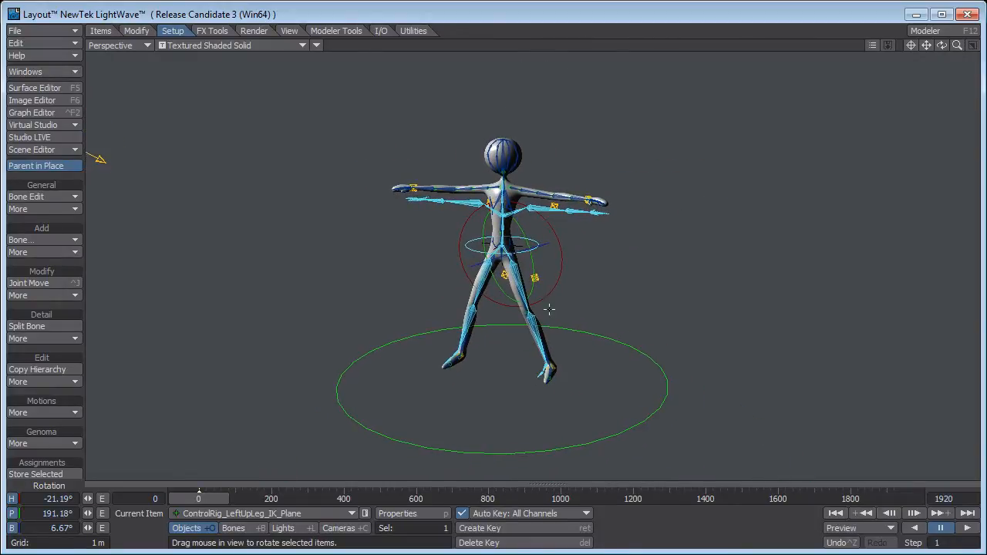
{"action": "scroll", "coordinate": [546, 309], "scroll_direction": "up", "scroll_amount": 4}
{"action": "left_click_drag", "start_coordinate": [515, 223], "coordinate": [515, 253], "text": "alt+shift"}
{"action": "left_click_drag", "start_coordinate": [557, 330], "coordinate": [558, 321], "text": "alt"}
{"action": "scroll", "coordinate": [558, 322], "scroll_direction": "up", "scroll_amount": 1}
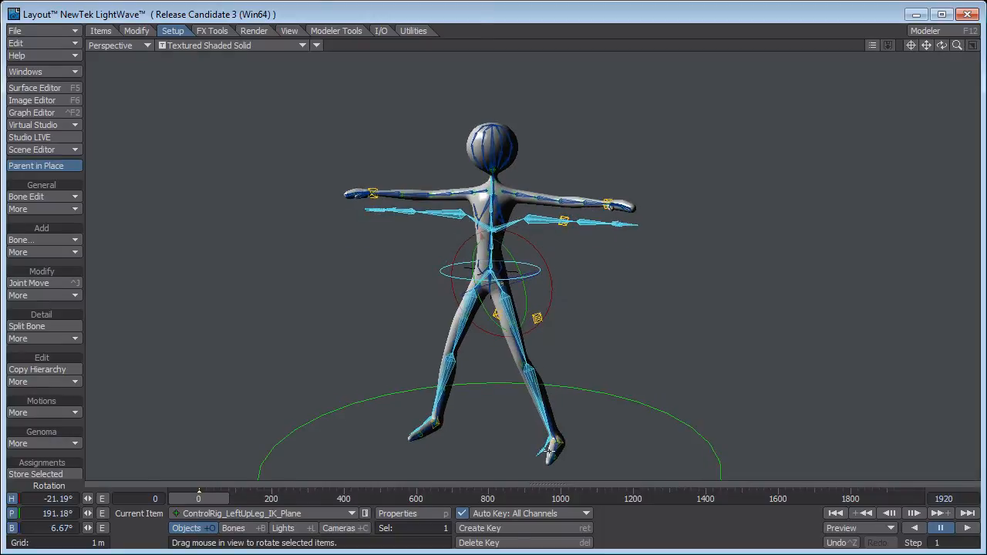
{"action": "left_click_drag", "start_coordinate": [588, 463], "coordinate": [589, 452], "text": "alt+shift"}
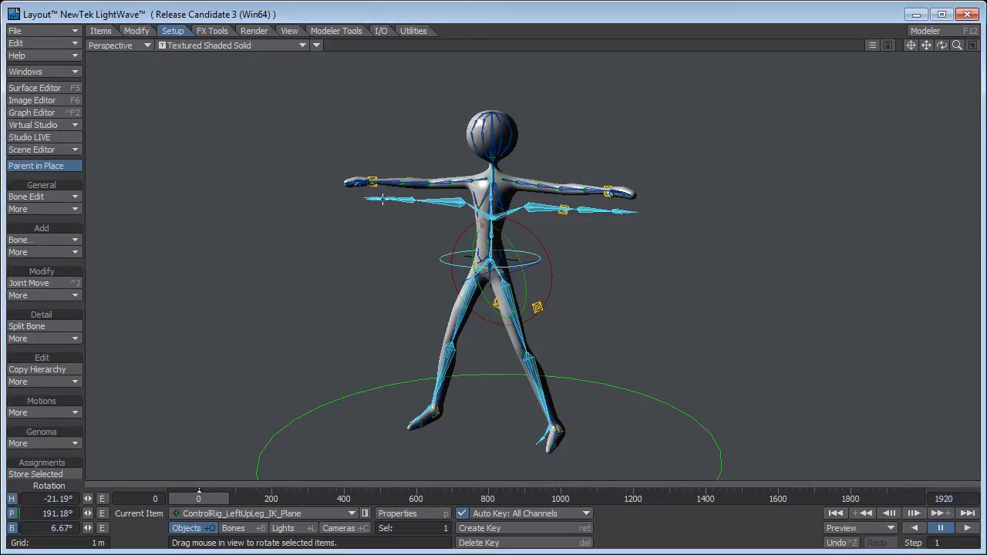
Scrub the motion capture through the camera view and set the scene's last frame to 480.
{"action": "key", "text": "6"}
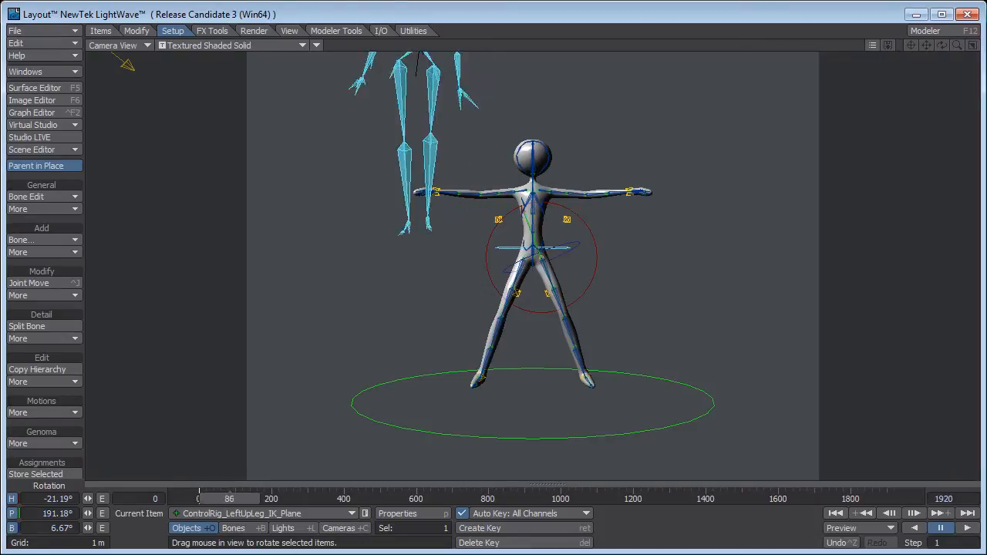
{"action": "left_click_drag", "start_coordinate": [205, 496], "coordinate": [369, 499]}
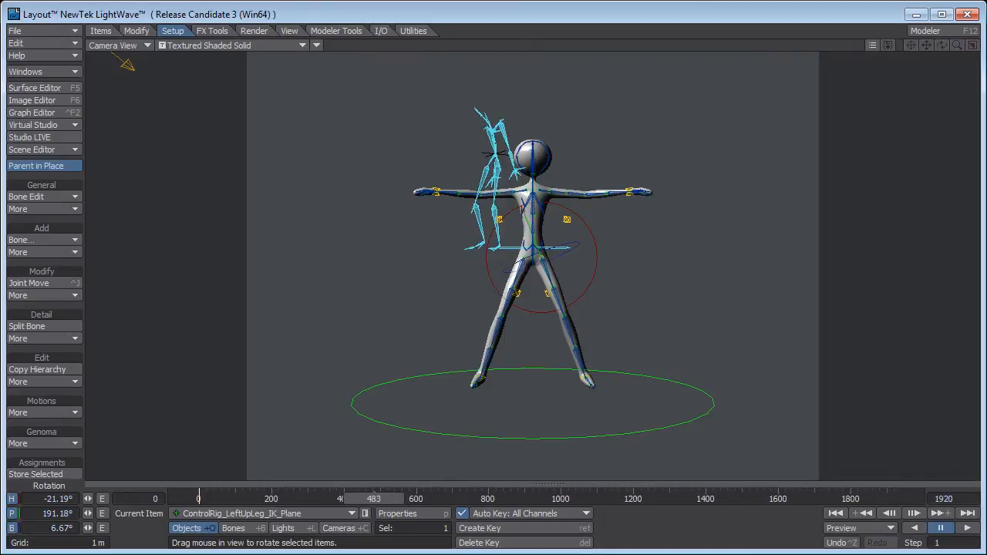
{"action": "type", "text": "50"}
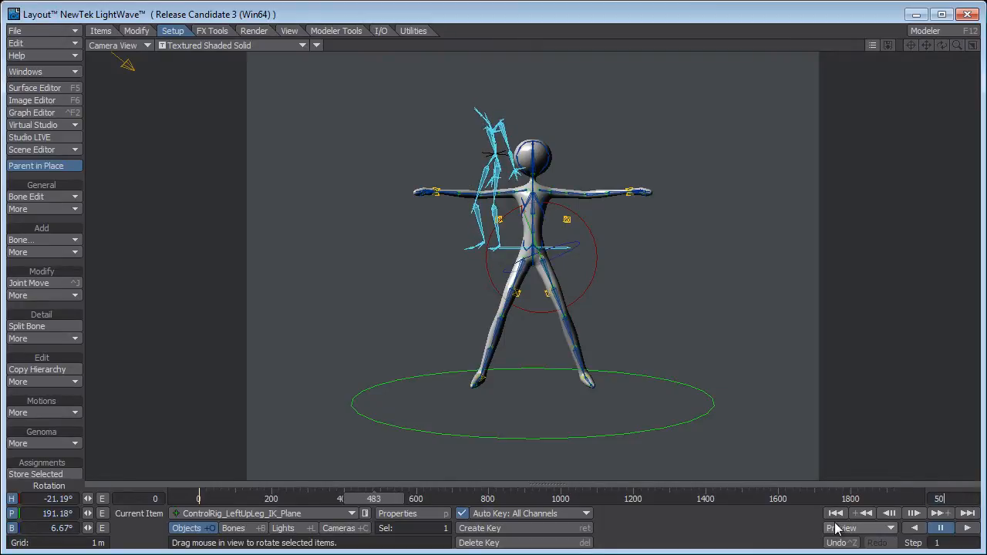
{"action": "type", "text": "0"}
{"action": "key", "text": "Return"}
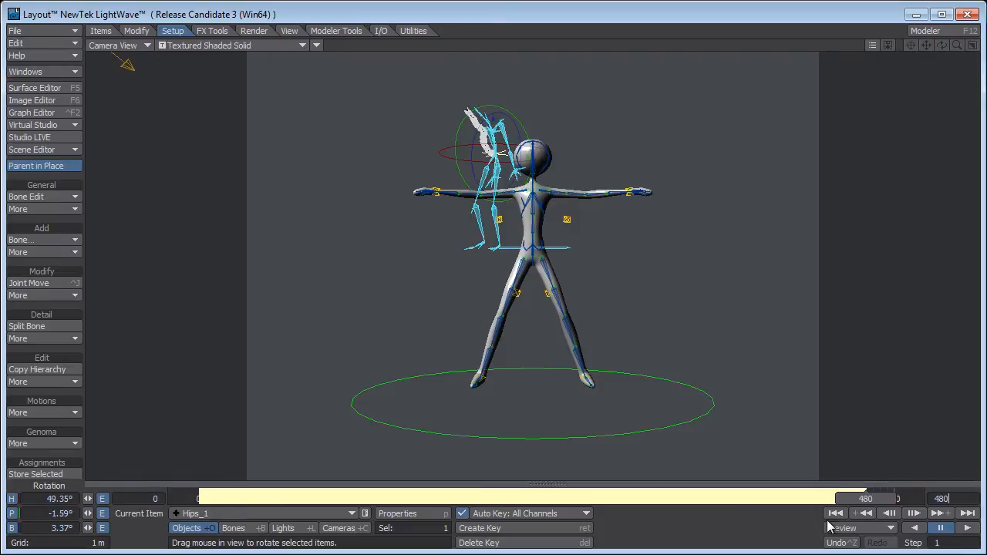
At frame 1, place the camera near X 1.7 m, Y 1.96 m, Z -1.86 m with heading -30° and pitch 2.7°.
{"action": "left_click_drag", "start_coordinate": [892, 499], "coordinate": [199, 499]}
{"action": "key", "text": "Right"}
{"action": "key", "text": "shift+c"}
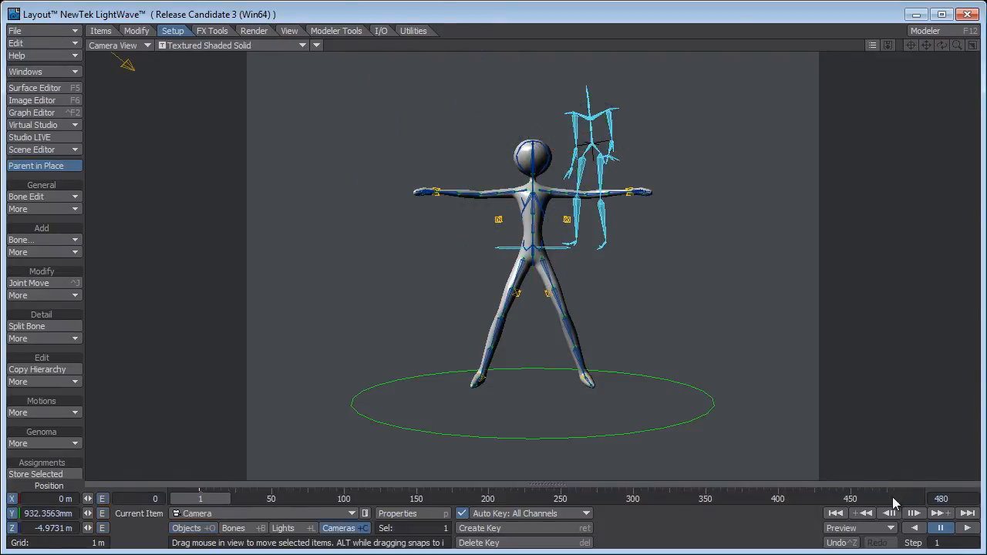
{"action": "right_click_drag", "start_coordinate": [677, 315], "coordinate": [677, 1]}
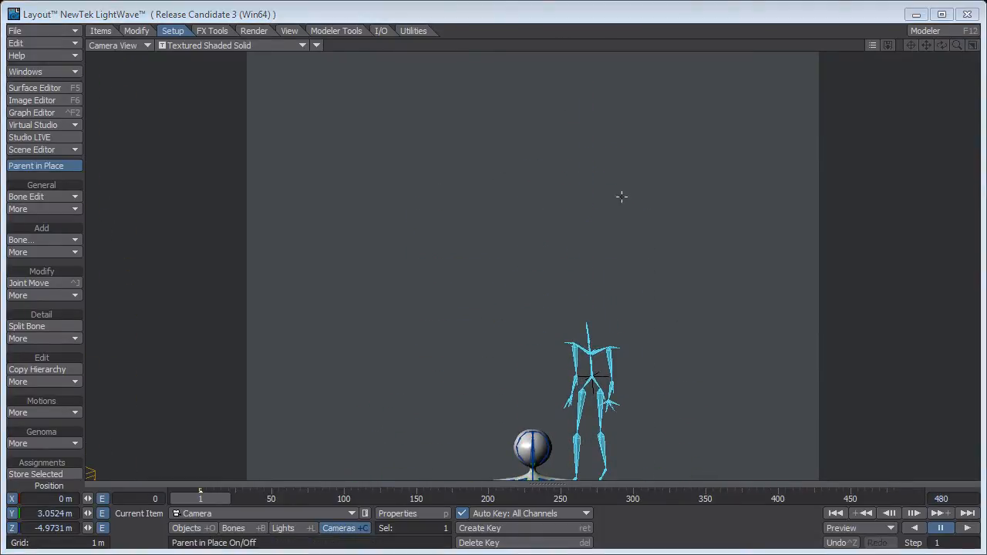
{"action": "left_click_drag", "start_coordinate": [683, 361], "coordinate": [697, 74]}
{"action": "right_click_drag", "start_coordinate": [684, 361], "coordinate": [684, 531]}
{"action": "left_click_drag", "start_coordinate": [685, 363], "coordinate": [917, 177]}
{"action": "key", "text": "y"}
{"action": "left_click_drag", "start_coordinate": [651, 349], "coordinate": [567, 359]}
Keyframe the camera to follow the skeleton: heading -61.3° and pitch 4° at frame 56, reframed to X 2.87 m, Z -1.35 m at frame 110.
{"action": "left_click_drag", "start_coordinate": [206, 501], "coordinate": [285, 500]}
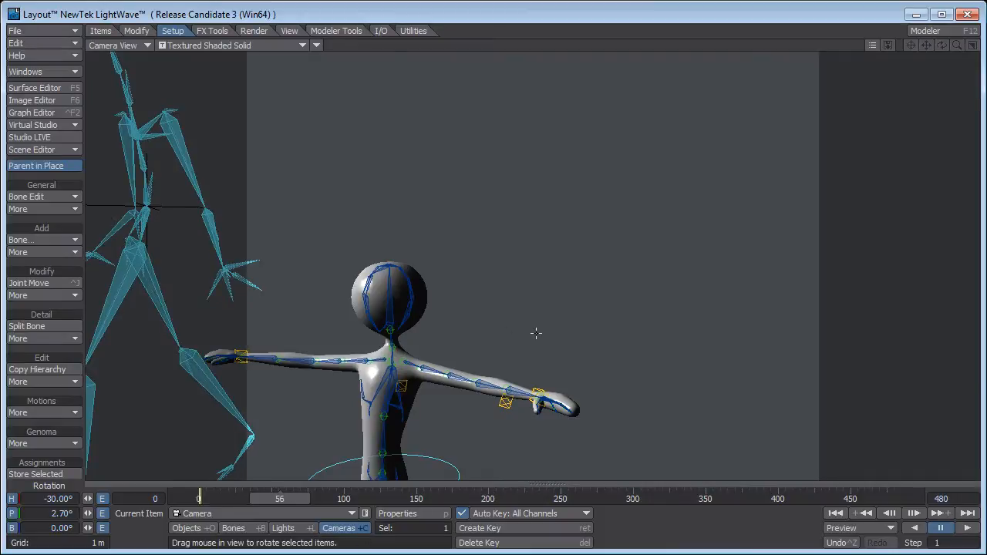
{"action": "left_click_drag", "start_coordinate": [536, 333], "coordinate": [294, 343]}
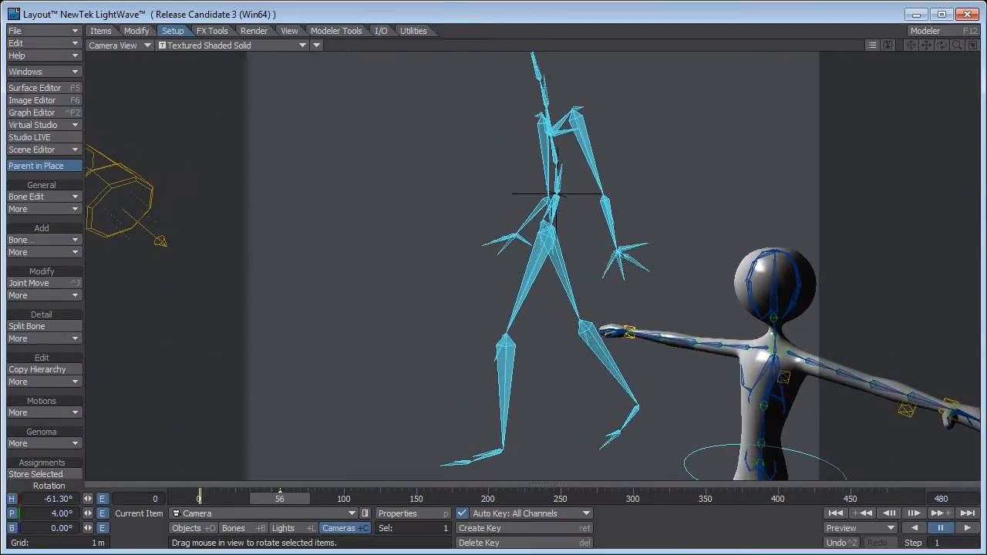
{"action": "left_click_drag", "start_coordinate": [279, 499], "coordinate": [351, 499]}
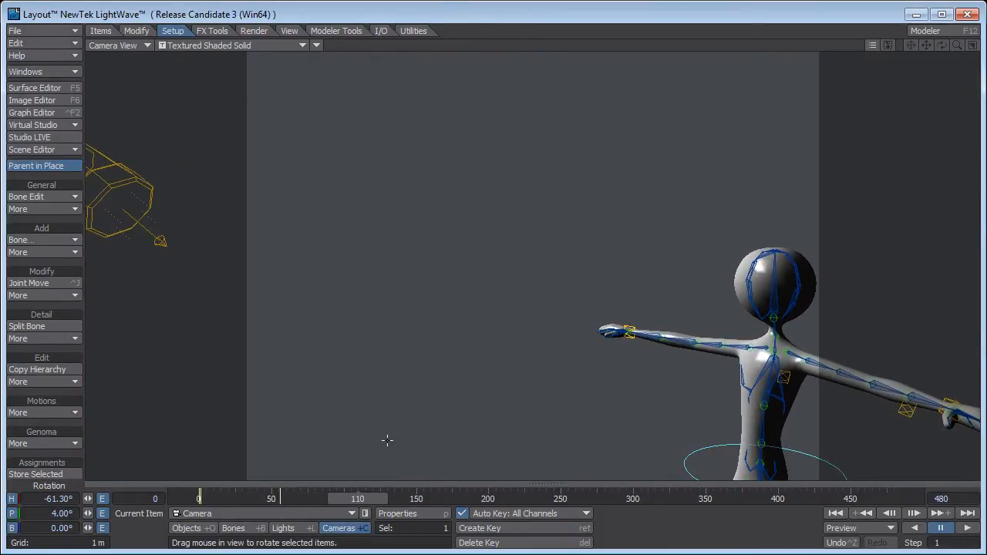
{"action": "left_click_drag", "start_coordinate": [475, 333], "coordinate": [115, 317]}
{"action": "key", "text": "t"}
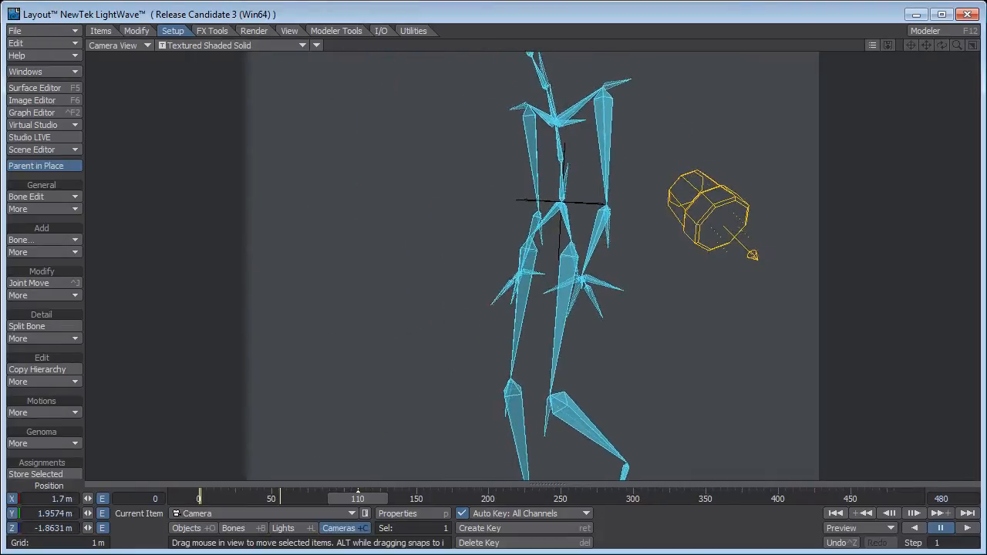
{"action": "left_click_drag", "start_coordinate": [512, 400], "coordinate": [602, 360]}
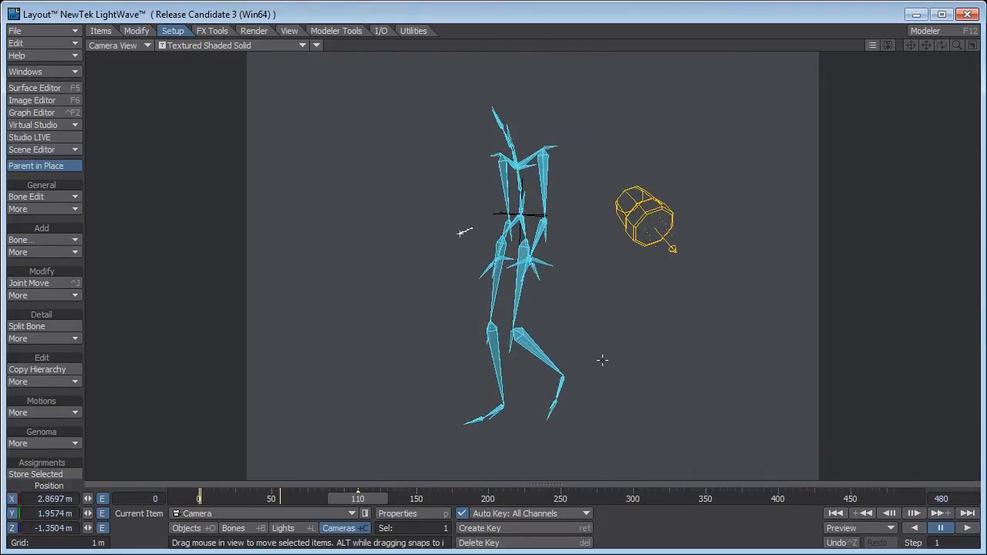
At frame 191, rotate the camera toward the skeleton and move it to about X 3.57 m, Z -1.56 m.
{"action": "left_click_drag", "start_coordinate": [375, 505], "coordinate": [476, 499]}
{"action": "left_click_drag", "start_coordinate": [624, 335], "coordinate": [688, 336]}
{"action": "key", "text": "t"}
{"action": "left_click_drag", "start_coordinate": [597, 394], "coordinate": [587, 471]}
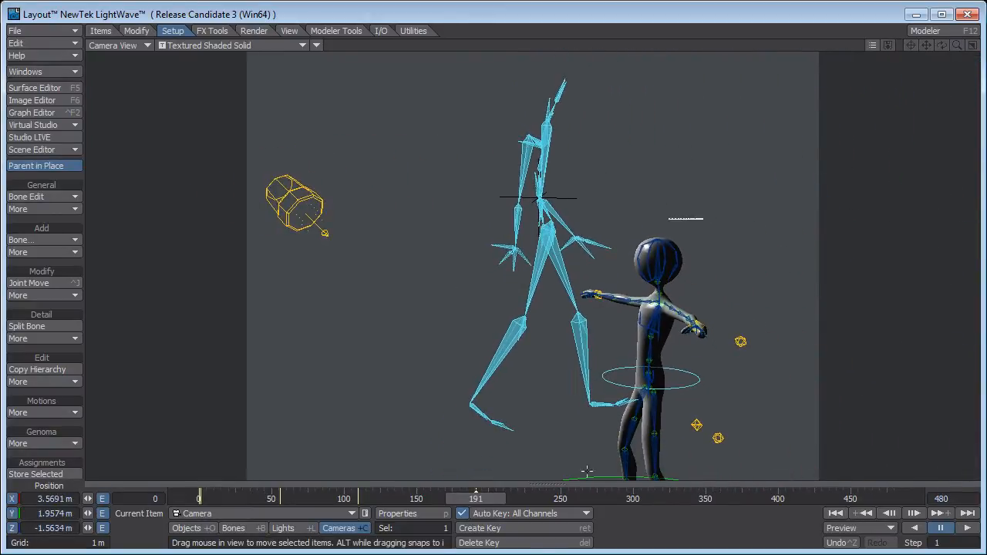
Keep adjusting and keyframing the camera at intervals through the end of the timeline so it follows the skeleton.
{"action": "left_click_drag", "start_coordinate": [486, 497], "coordinate": [539, 498]}
{"action": "left_click_drag", "start_coordinate": [559, 436], "coordinate": [718, 328]}
{"action": "left_click_drag", "start_coordinate": [545, 497], "coordinate": [622, 497]}
{"action": "left_click_drag", "start_coordinate": [610, 401], "coordinate": [696, 498]}
{"action": "left_click_drag", "start_coordinate": [561, 437], "coordinate": [578, 430]}
{"action": "left_click_drag", "start_coordinate": [713, 498], "coordinate": [832, 498]}
{"action": "left_click_drag", "start_coordinate": [694, 382], "coordinate": [624, 380]}
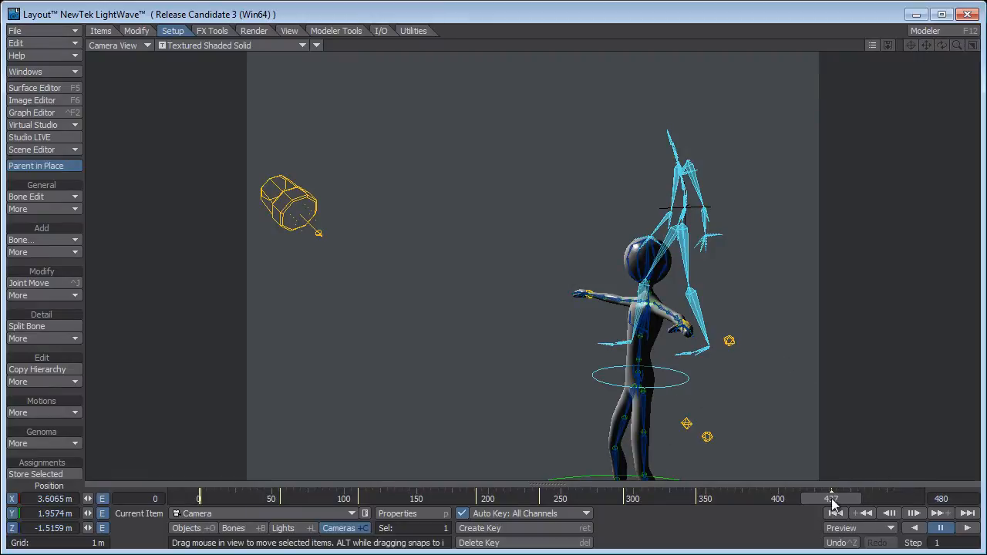
{"action": "left_click_drag", "start_coordinate": [832, 499], "coordinate": [893, 500]}
{"action": "key", "text": "y"}
{"action": "left_click_drag", "start_coordinate": [530, 291], "coordinate": [478, 276]}
Play the motion capture from frame 0 through the camera and return to a perspective view of the puppet.
{"action": "left_click", "coordinate": [855, 515]}
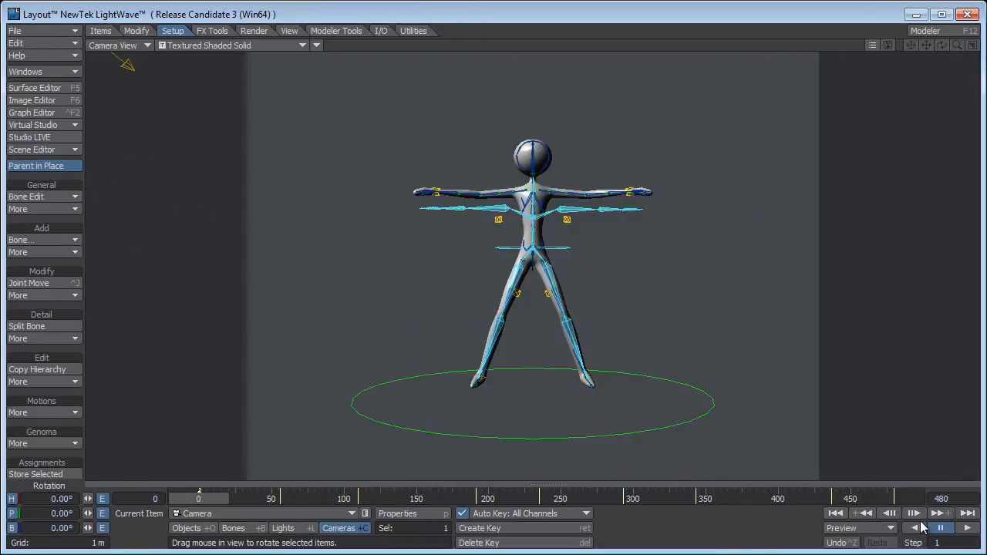
{"action": "left_click", "coordinate": [975, 529]}
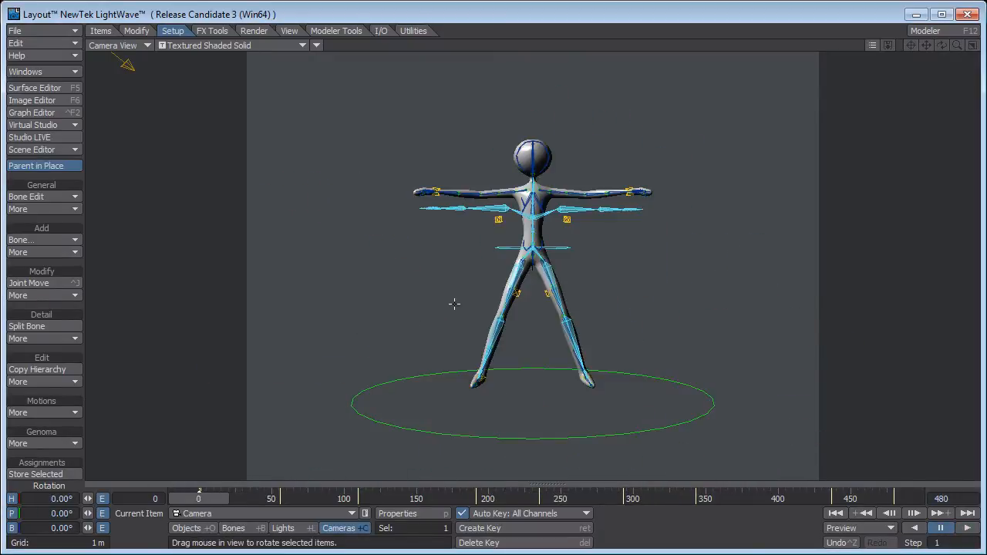
{"action": "key", "text": "4"}
{"action": "left_click_drag", "start_coordinate": [638, 268], "coordinate": [490, 269], "text": "alt"}
{"action": "scroll", "coordinate": [521, 265], "scroll_direction": "up", "scroll_amount": 2}
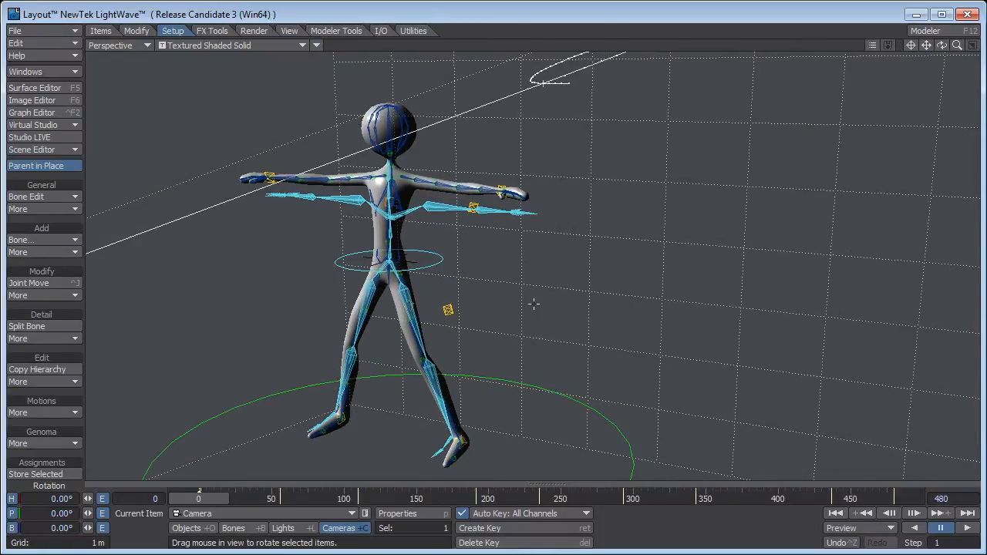
Add the NevronMotion Retarget master plugin to the scene and move its window clear of the puppet.
{"action": "key", "text": "ctrl+q"}
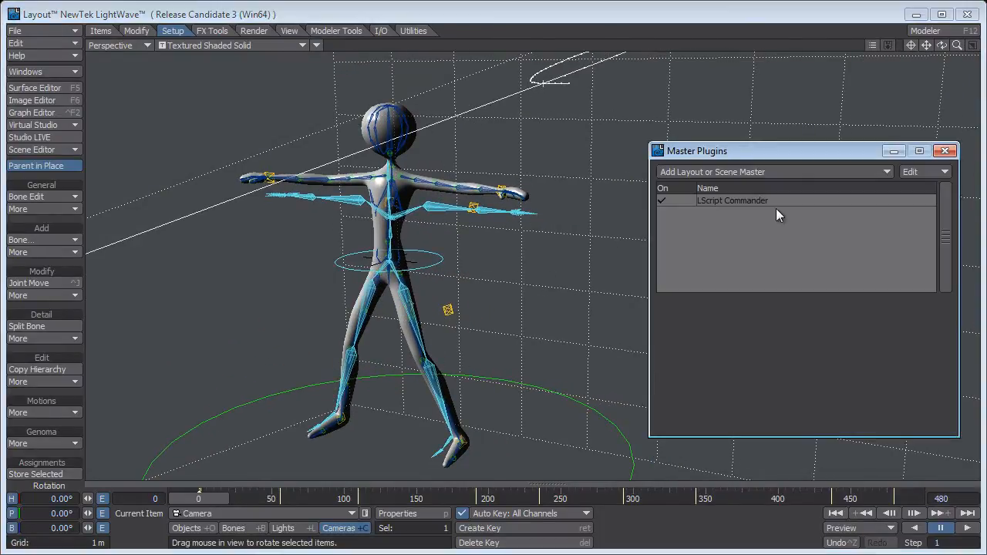
{"action": "left_click", "coordinate": [741, 169]}
{"action": "left_click", "coordinate": [746, 172]}
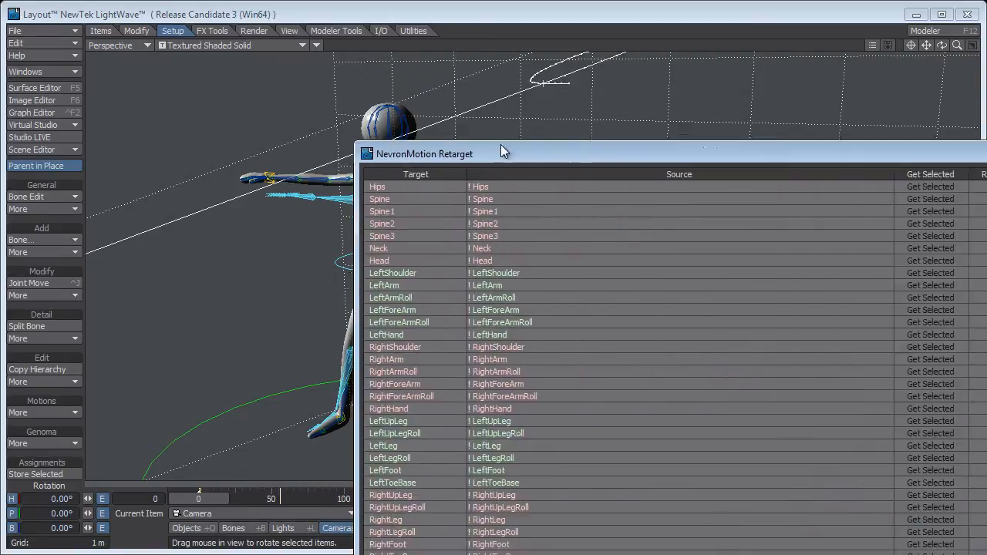
{"action": "left_click_drag", "start_coordinate": [502, 150], "coordinate": [416, 95]}
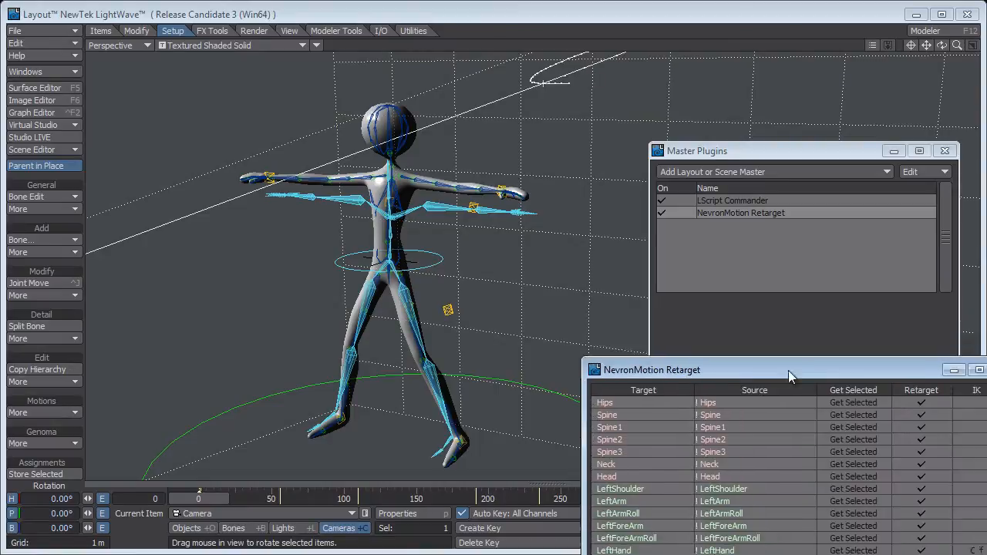
Load a bone-mapping preset that pairs the puppet's targets with the mocap skeleton's bones in NevronMotion Retarget and run the retarget.
{"action": "left_click_drag", "start_coordinate": [788, 371], "coordinate": [771, 97]}
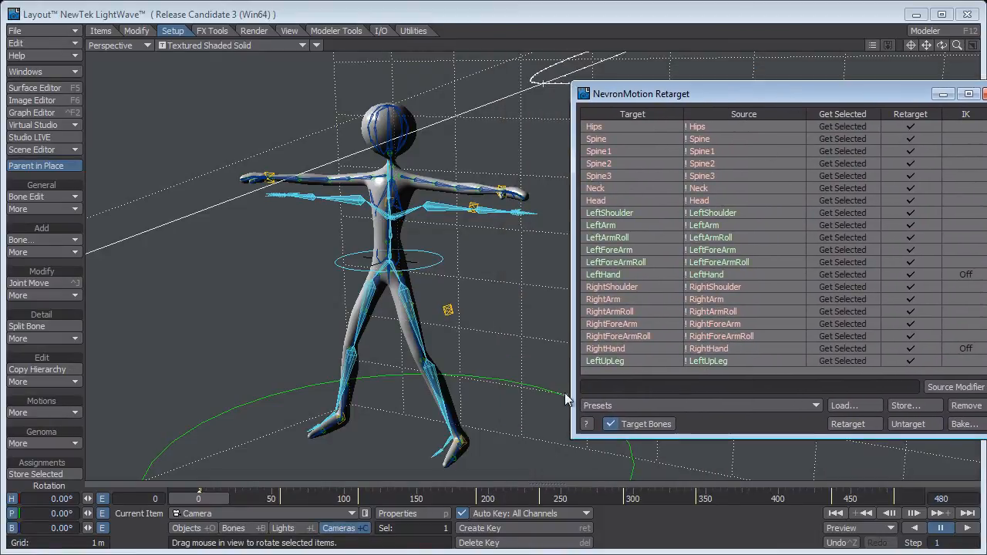
{"action": "left_click", "coordinate": [700, 406]}
{"action": "left_click", "coordinate": [711, 403]}
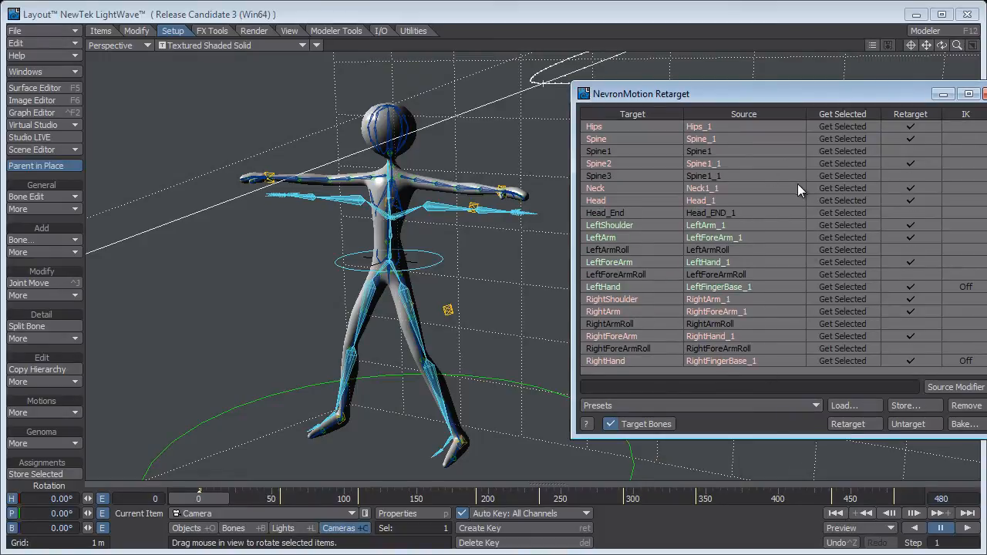
{"action": "left_click_drag", "start_coordinate": [443, 255], "coordinate": [403, 273], "text": "ctrl+alt"}
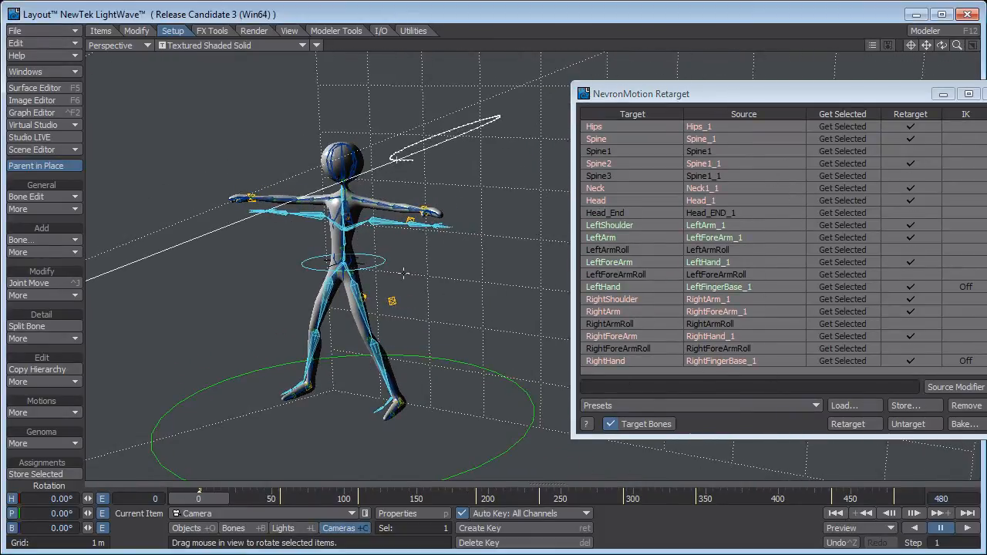
{"action": "left_click", "coordinate": [846, 424]}
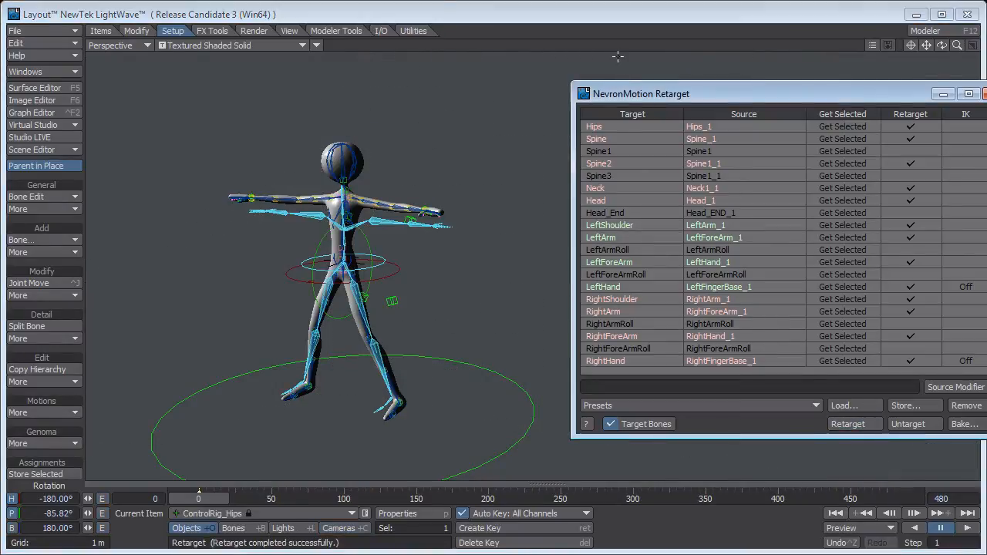
Clear the retarget and master plugin windows out of the way and play the retargeted motion through the camera view.
{"action": "left_click_drag", "start_coordinate": [684, 97], "coordinate": [986, 97]}
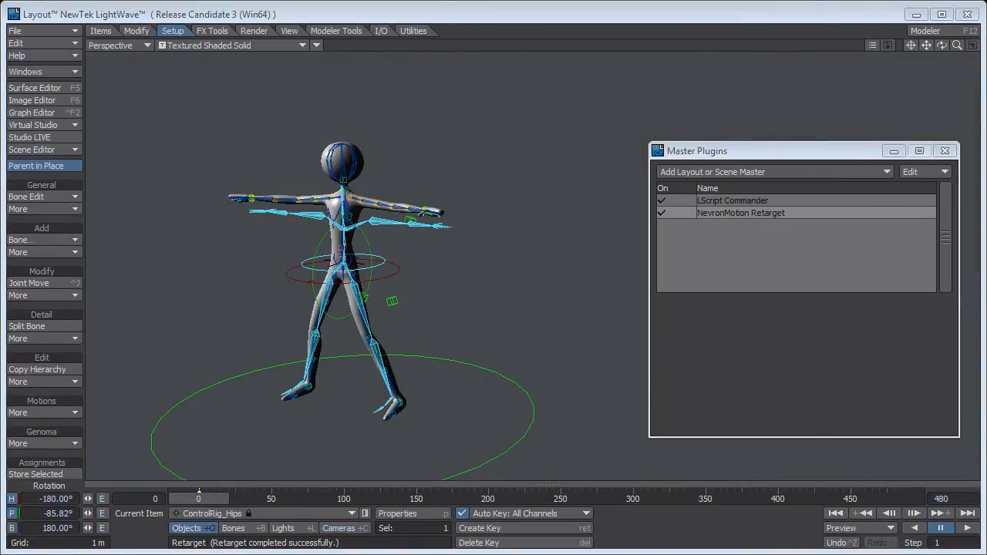
{"action": "left_click", "coordinate": [946, 150]}
{"action": "key", "text": "6"}
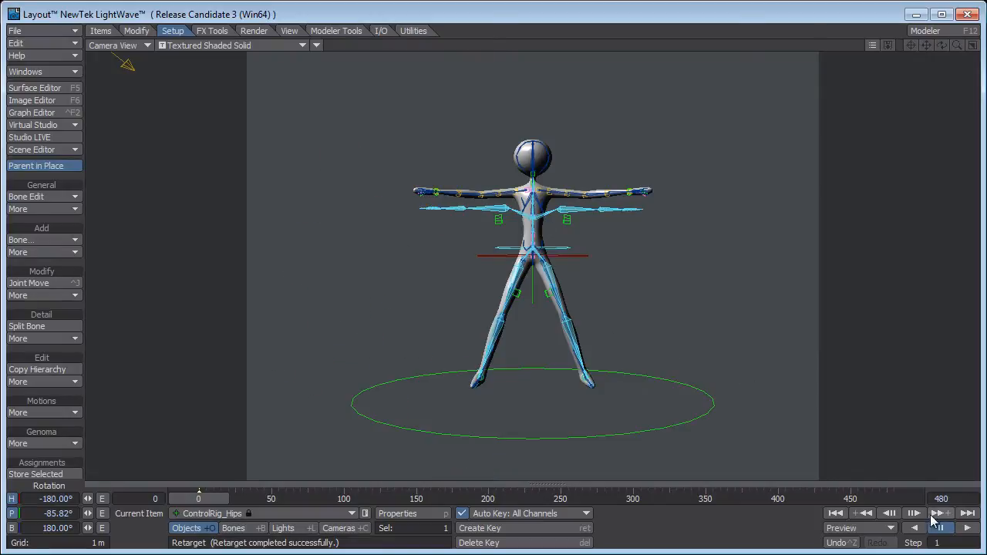
{"action": "left_click", "coordinate": [967, 529]}
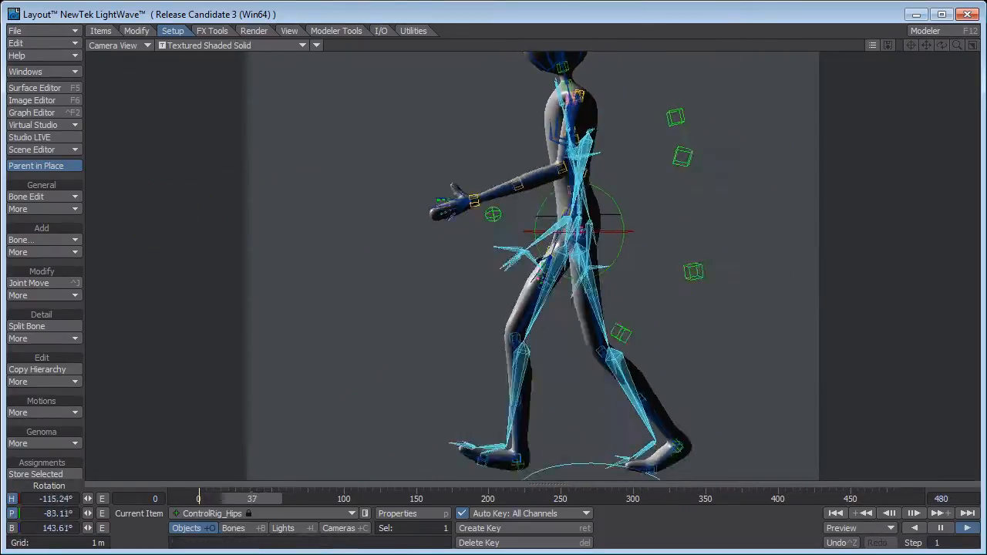
{"action": "left_click", "coordinate": [941, 528]}
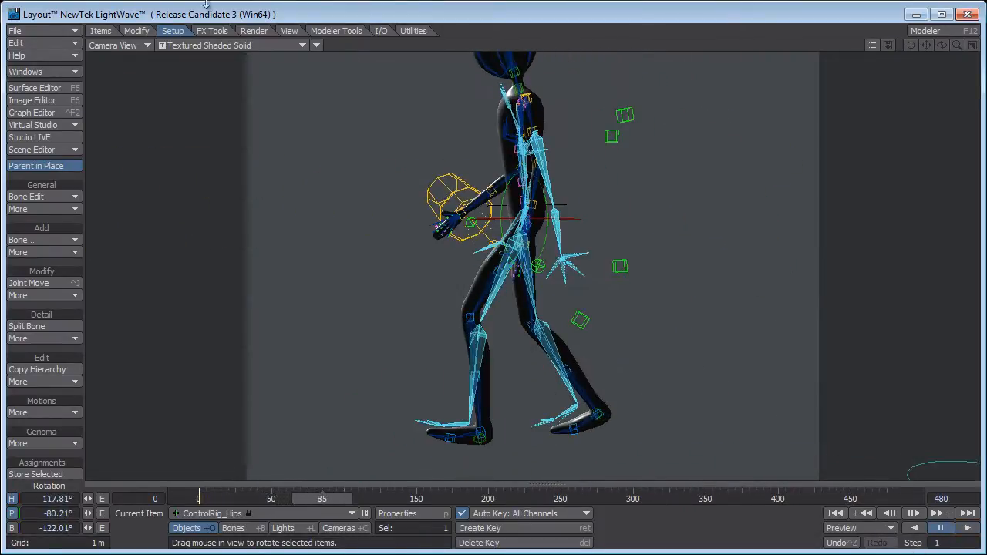
Enable the viewport headlight and turn off Affect Diffuse for the scene's distant light.
{"action": "left_click", "coordinate": [289, 30]}
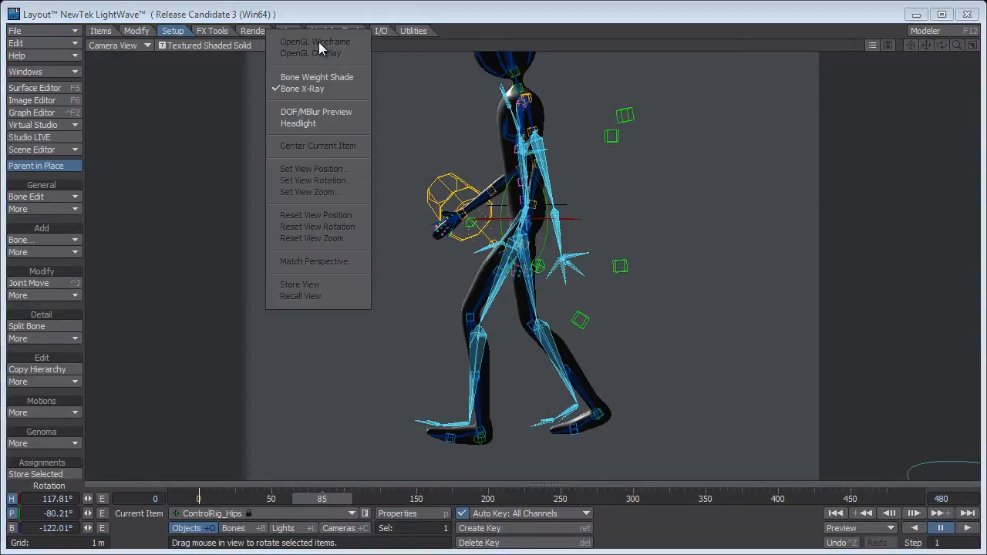
{"action": "left_click", "coordinate": [325, 122]}
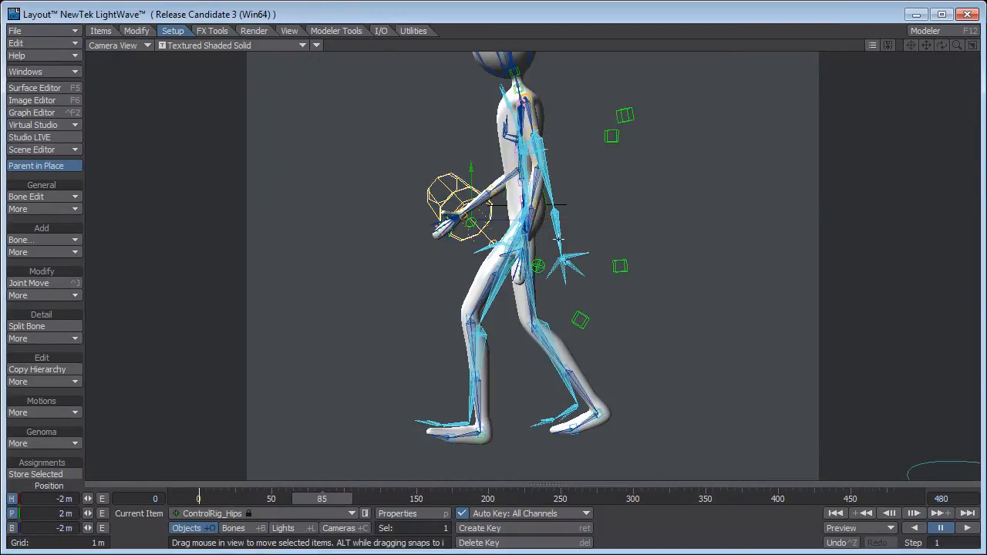
{"action": "key", "text": "shift+l"}
{"action": "key", "text": "p"}
{"action": "left_click", "coordinate": [690, 311]}
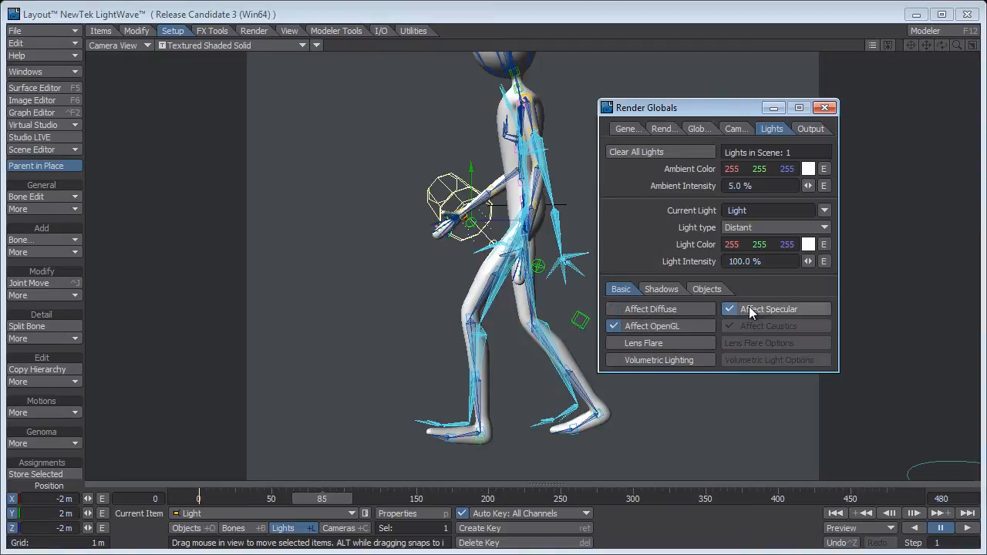
{"action": "left_click", "coordinate": [823, 108]}
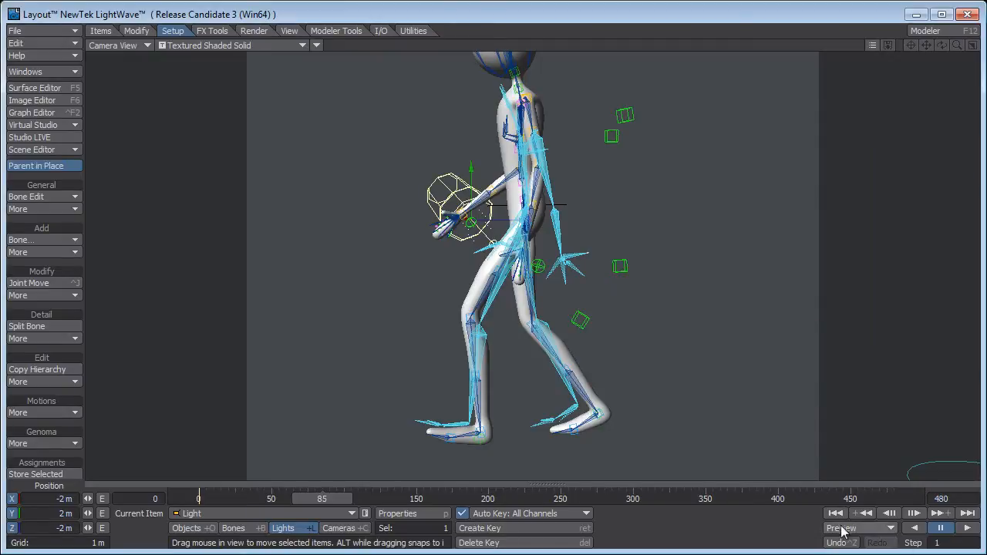
Play the motion from frame 0 through the camera, pause it, and scrub ahead to examine the puppet's arms.
{"action": "left_click", "coordinate": [835, 512]}
{"action": "left_click", "coordinate": [967, 527]}
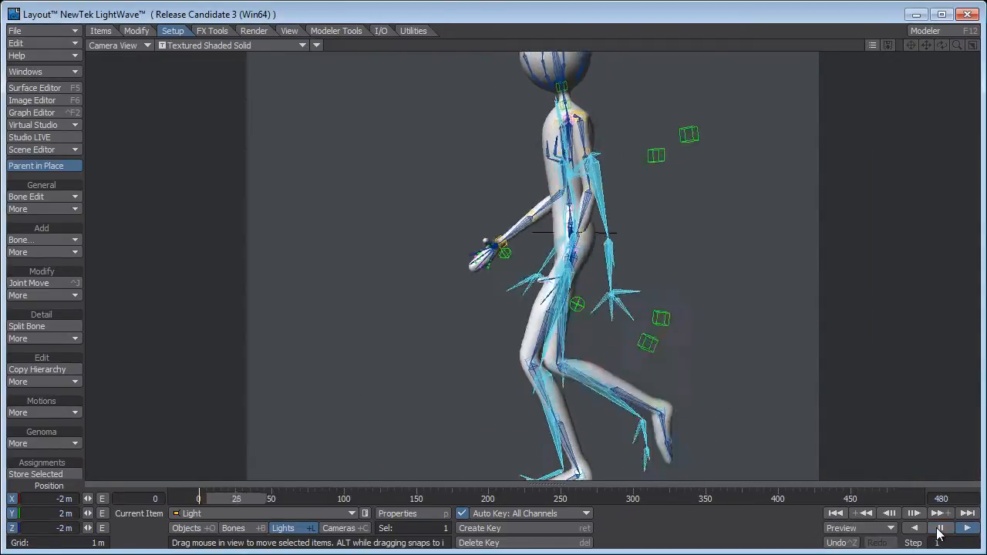
{"action": "left_click", "coordinate": [940, 529]}
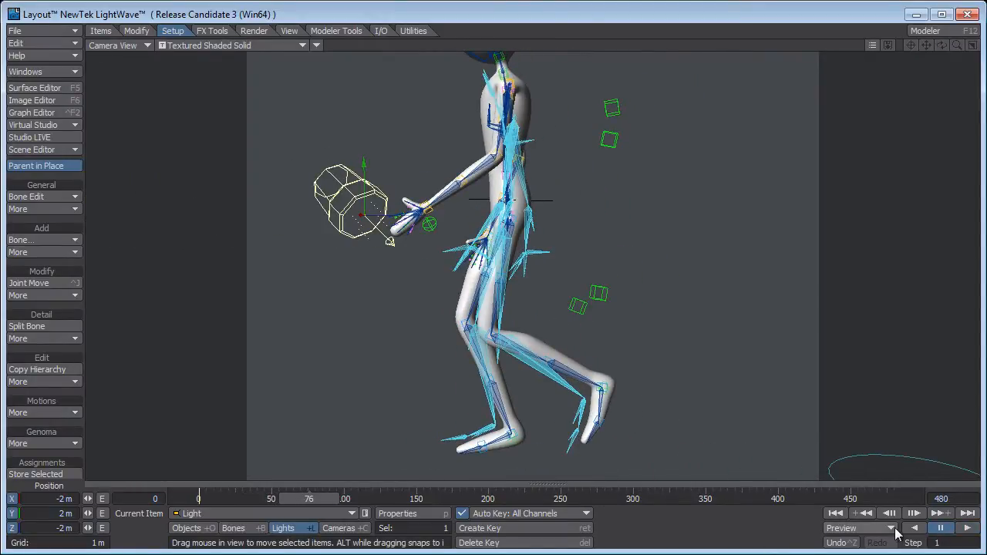
{"action": "left_click_drag", "start_coordinate": [288, 500], "coordinate": [408, 499]}
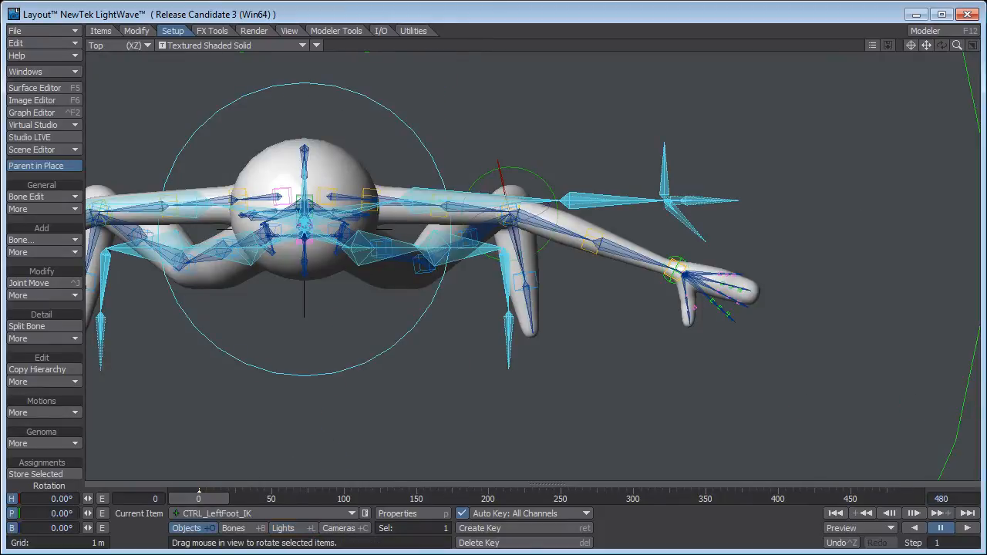
Untarget the puppet in NevronMotion Retarget and move its window clear of the left arm in the top view.
{"action": "left_click_drag", "start_coordinate": [840, 552], "coordinate": [698, 103]}
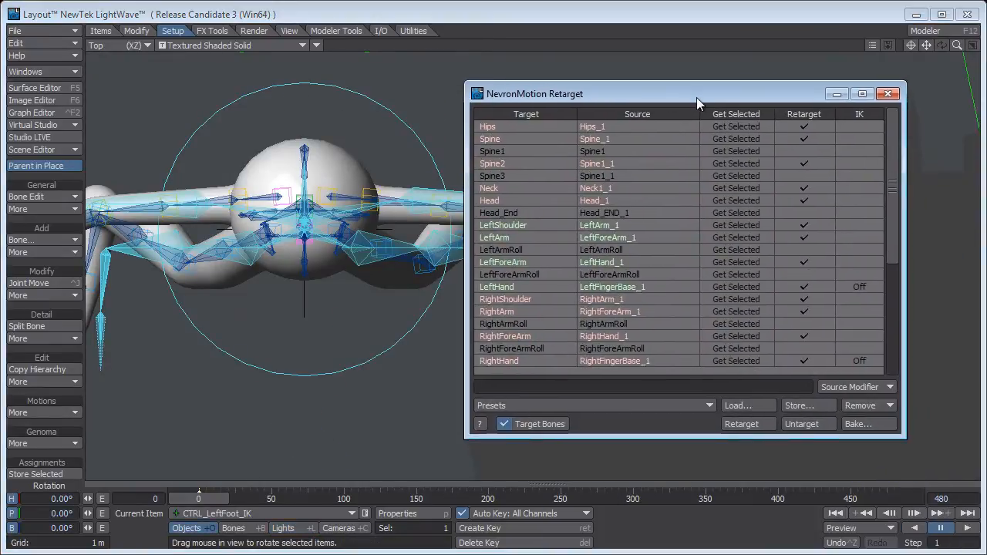
{"action": "left_click", "coordinate": [796, 424]}
{"action": "left_click_drag", "start_coordinate": [565, 98], "coordinate": [734, 131]}
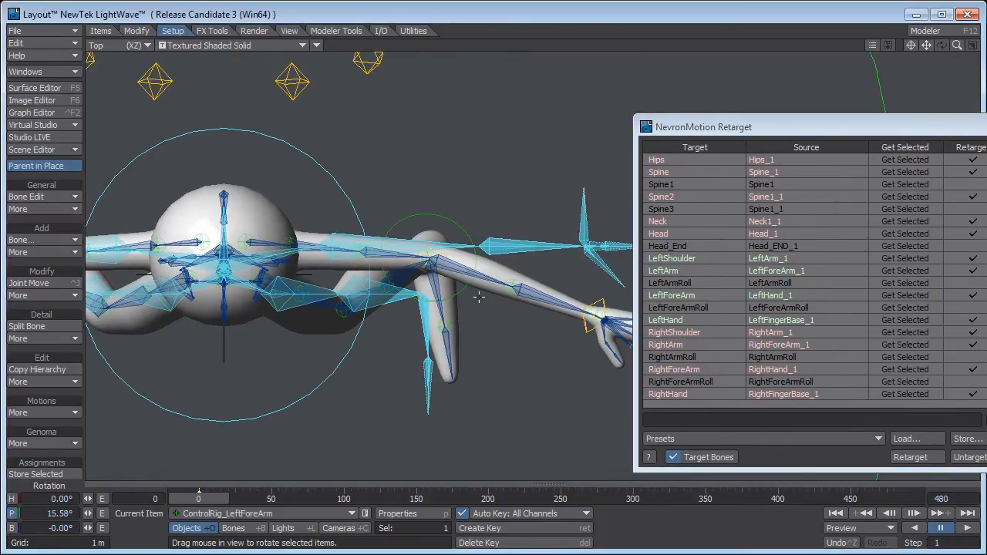
In the top view, straighten the left arm to match the skeleton, rotating the left forearm control's pitch to about -2.5°.
{"action": "left_click_drag", "start_coordinate": [464, 287], "coordinate": [466, 271]}
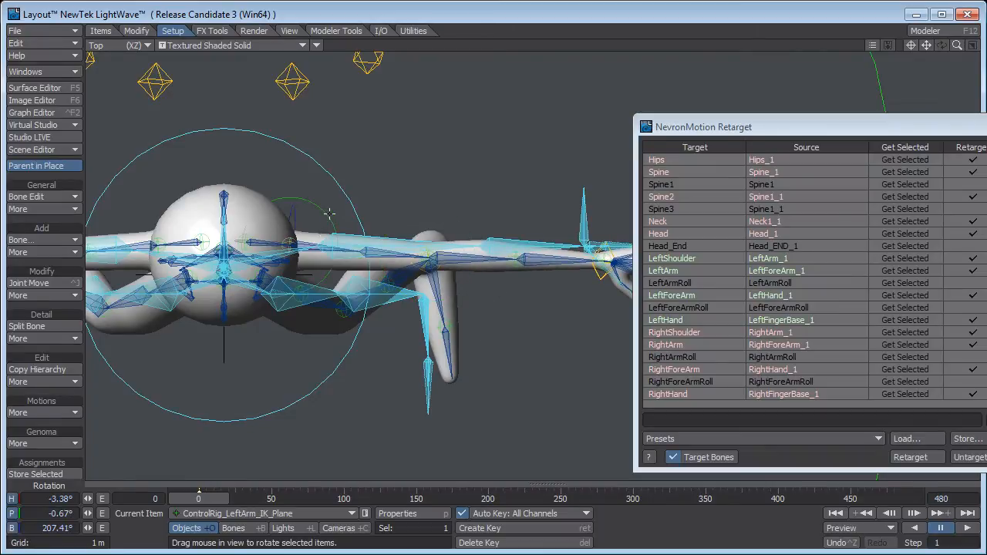
{"action": "left_click_drag", "start_coordinate": [329, 213], "coordinate": [330, 215]}
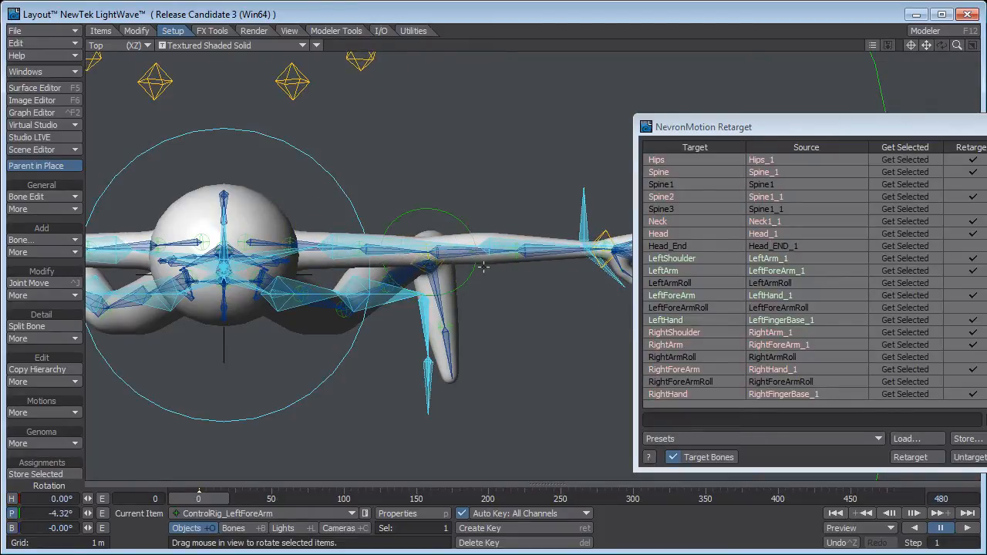
{"action": "left_click_drag", "start_coordinate": [330, 215], "coordinate": [330, 213]}
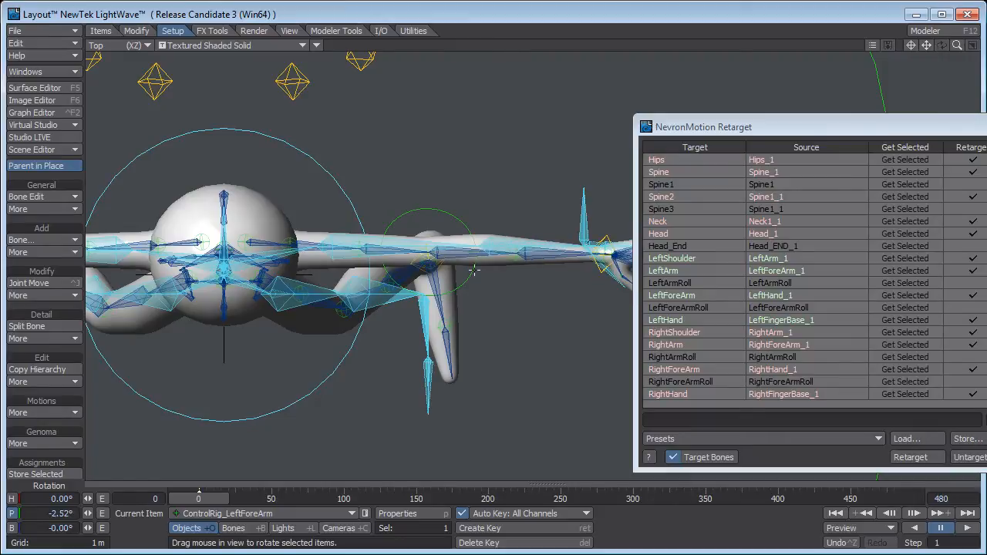
In the back view, rotate the left shoulder and upper-arm controls to bring the arm closer to the skeleton's pose.
{"action": "key", "text": "1"}
{"action": "left_click_drag", "start_coordinate": [323, 153], "coordinate": [406, 305], "text": "alt"}
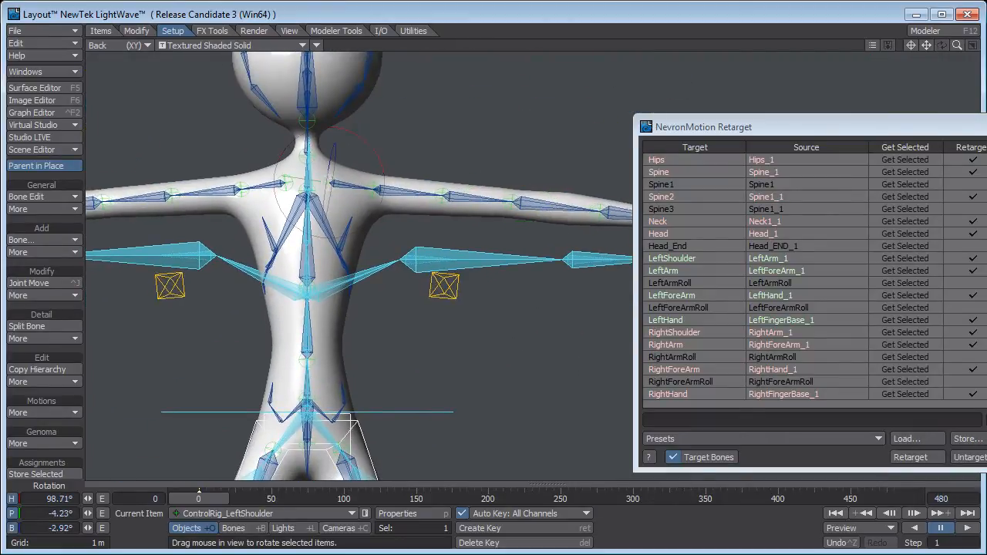
{"action": "left_click_drag", "start_coordinate": [383, 174], "coordinate": [386, 167]}
{"action": "left_click_drag", "start_coordinate": [521, 335], "coordinate": [501, 338], "text": "ctrl+alt"}
Return to a perspective view of the whole puppet and retarget the motion with the corrected arm pose.
{"action": "key", "text": "4"}
{"action": "scroll", "coordinate": [397, 266], "scroll_direction": "down", "scroll_amount": 4}
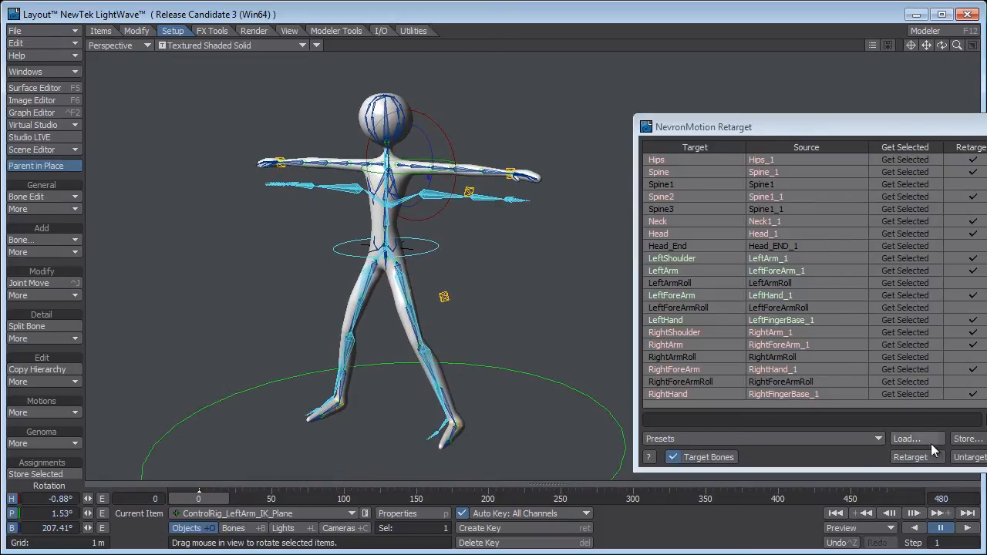
{"action": "left_click", "coordinate": [910, 457]}
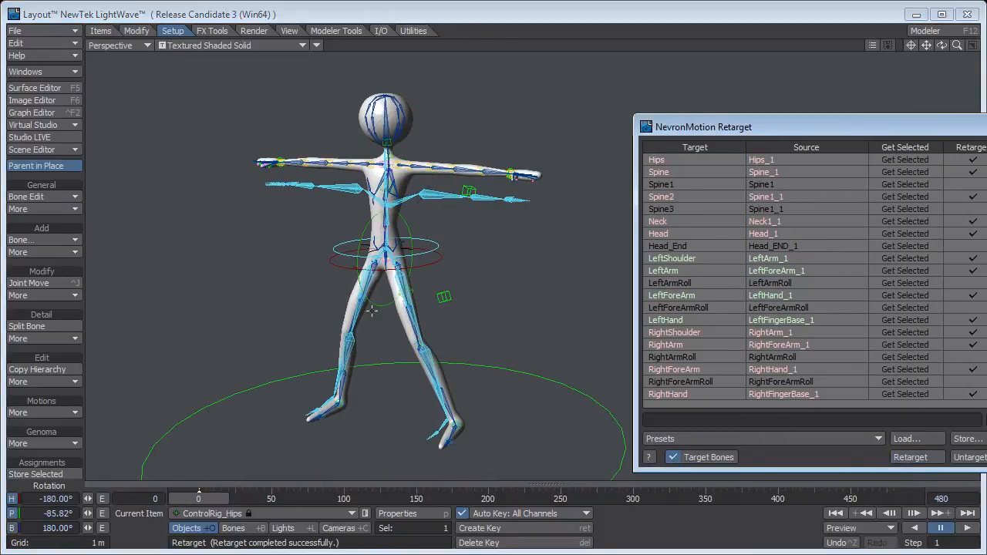
Play the corrected motion through the camera with the retarget window moved aside.
{"action": "key", "text": "6"}
{"action": "left_click", "coordinate": [970, 529]}
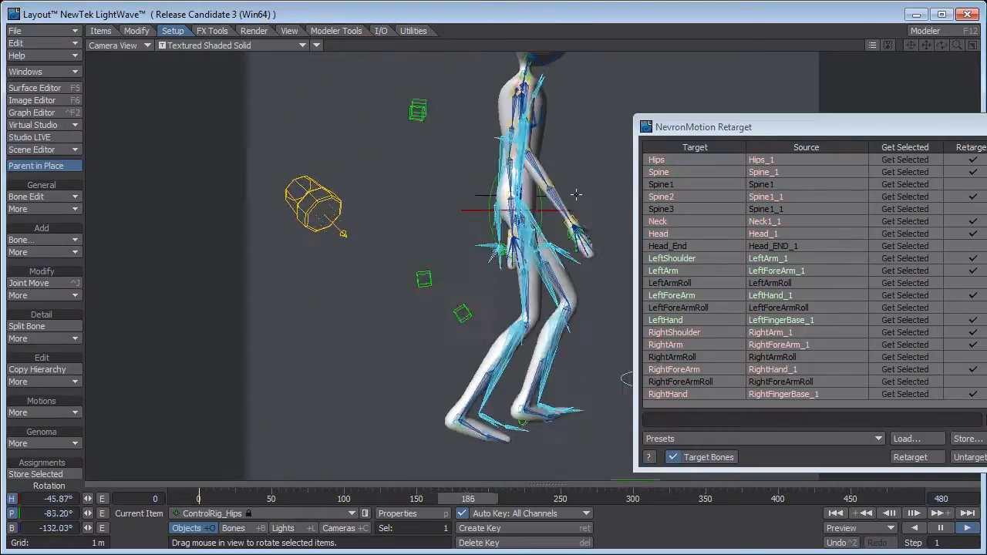
{"action": "left_click_drag", "start_coordinate": [732, 130], "coordinate": [889, 115]}
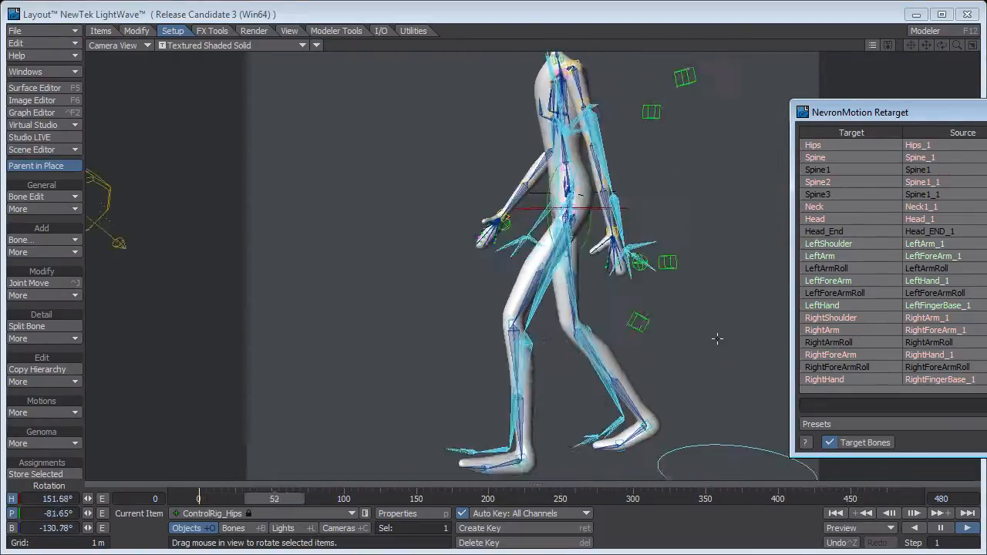
{"action": "left_click", "coordinate": [941, 528]}
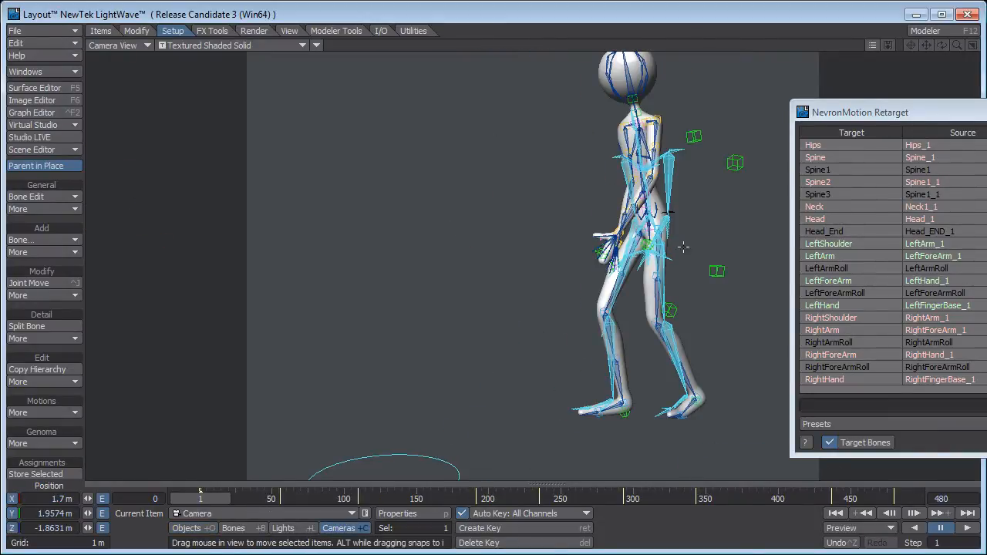
Move and rotate the camera at intervals up to frame 110 to frame the whole puppet, ending at heading -110.80° and pitch 0.80°.
{"action": "left_click_drag", "start_coordinate": [682, 247], "coordinate": [595, 271]}
{"action": "key", "text": "y"}
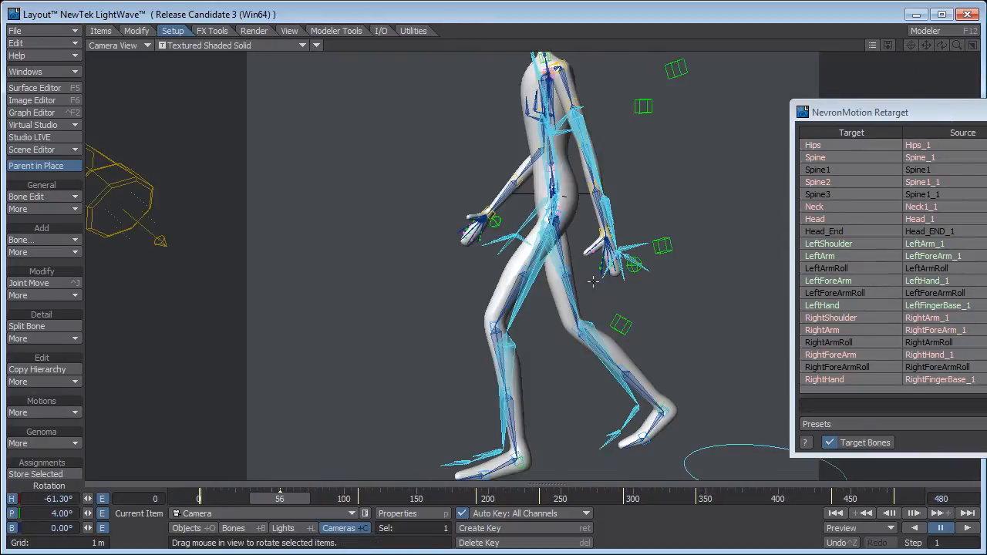
{"action": "left_click_drag", "start_coordinate": [567, 224], "coordinate": [489, 271]}
{"action": "key", "text": "y"}
{"action": "left_click_drag", "start_coordinate": [489, 271], "coordinate": [573, 199]}
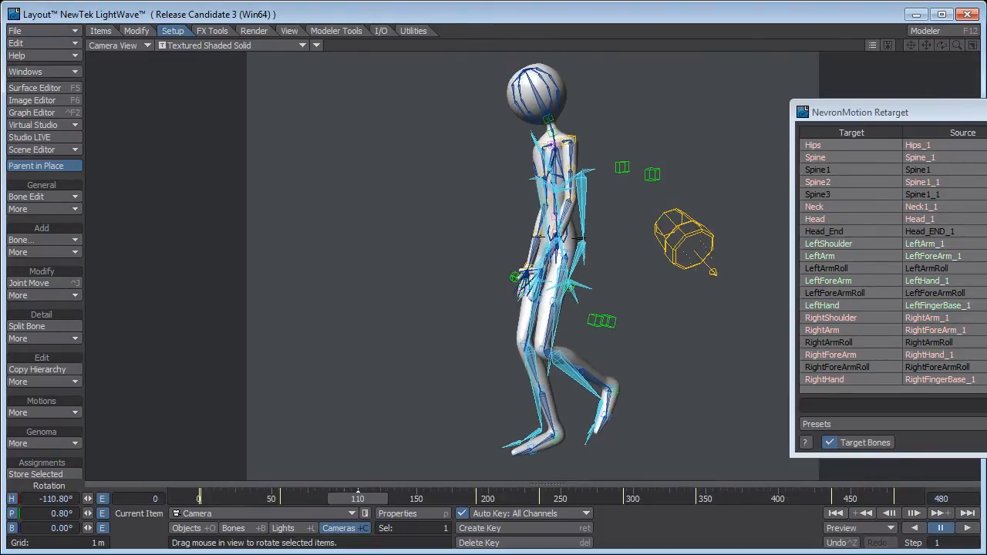
Check the motion from the start and reposition the camera at frames 191 and 235 to keep the puppet in frame.
{"action": "left_click", "coordinate": [836, 514]}
{"action": "left_click", "coordinate": [967, 527]}
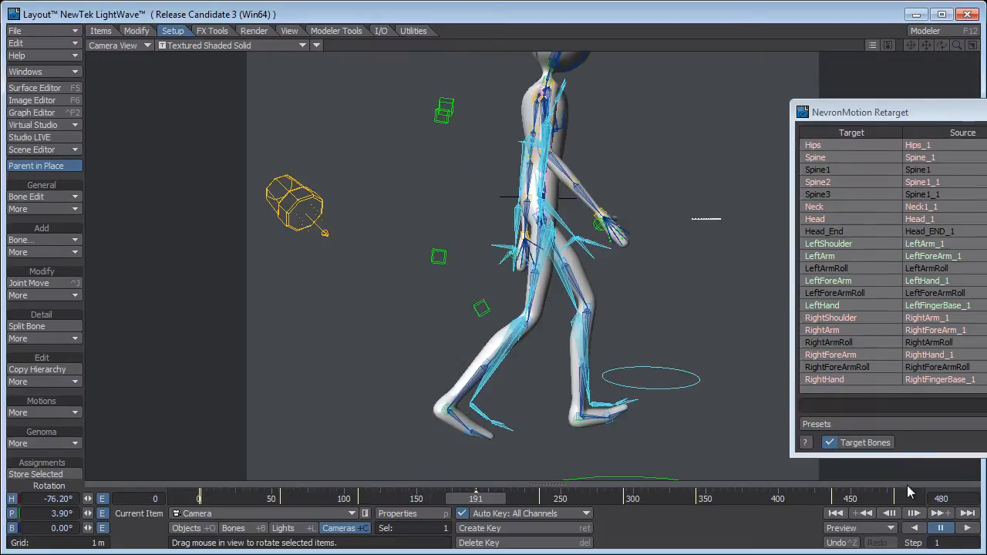
{"action": "key", "text": "t"}
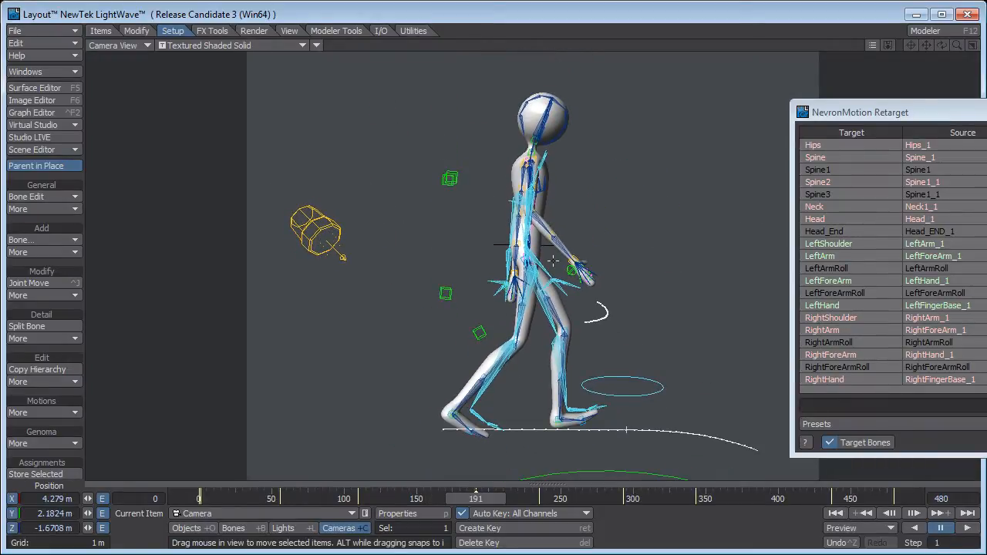
{"action": "left_click_drag", "start_coordinate": [580, 201], "coordinate": [578, 279]}
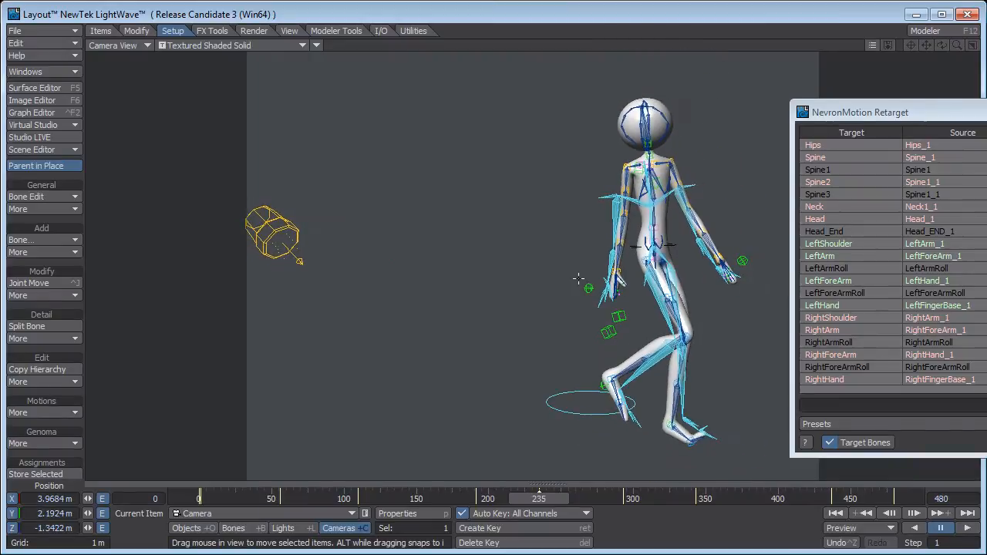
Replay the animation from frame 0 through the adjusted camera and rewind it.
{"action": "left_click", "coordinate": [836, 515]}
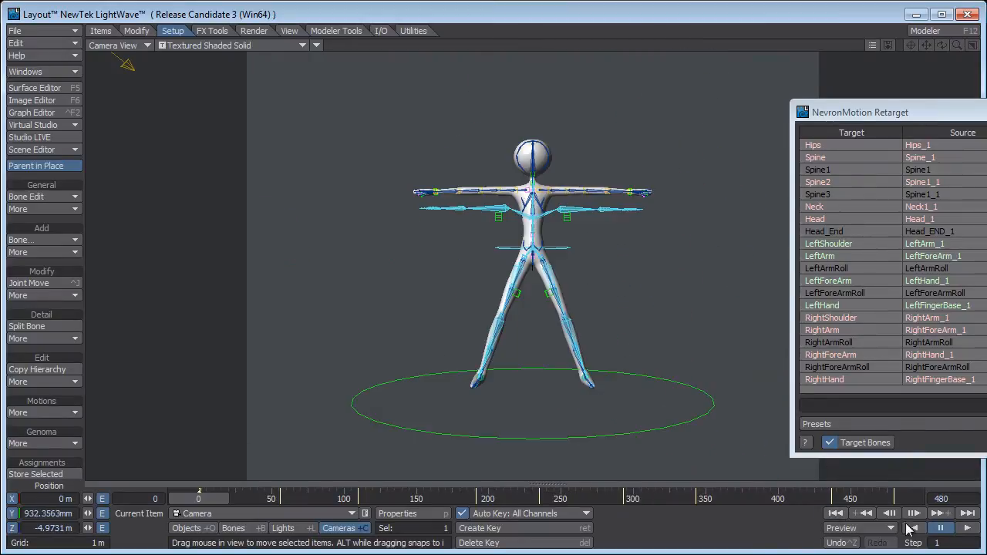
{"action": "left_click", "coordinate": [966, 531]}
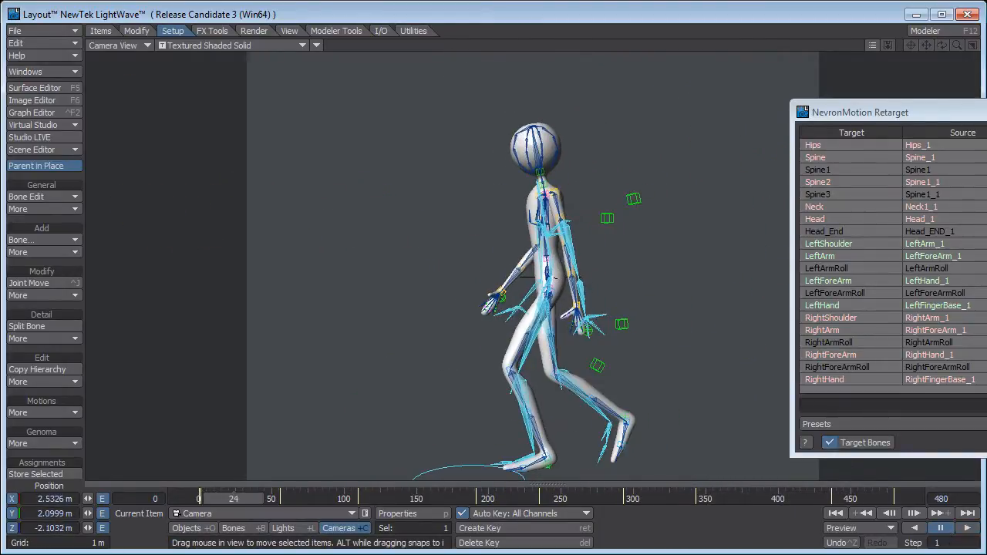
{"action": "left_click", "coordinate": [835, 512]}
Move the NevronMotion Retarget window fully into view so all its options are accessible.
{"action": "left_click_drag", "start_coordinate": [871, 114], "coordinate": [683, 64]}
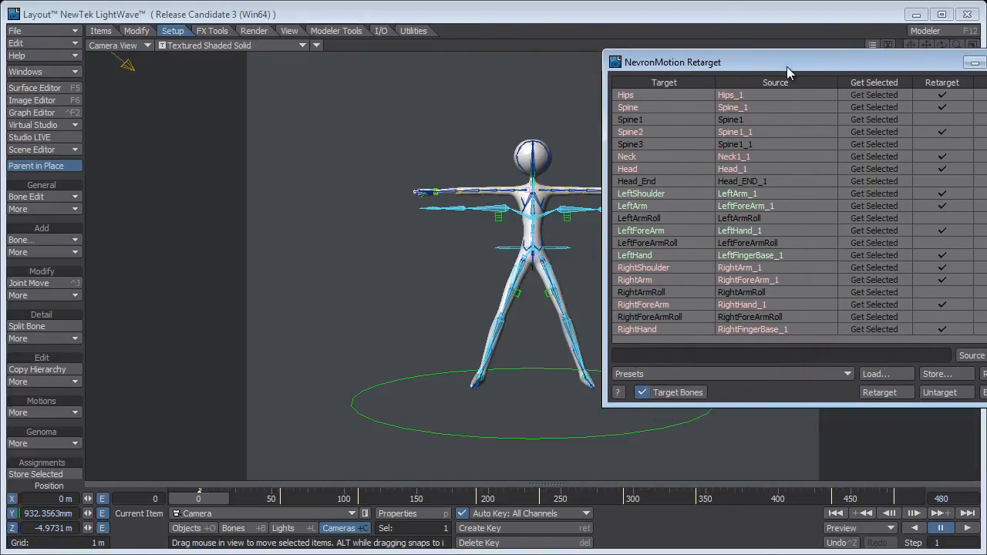
{"action": "left_click_drag", "start_coordinate": [786, 66], "coordinate": [693, 67]}
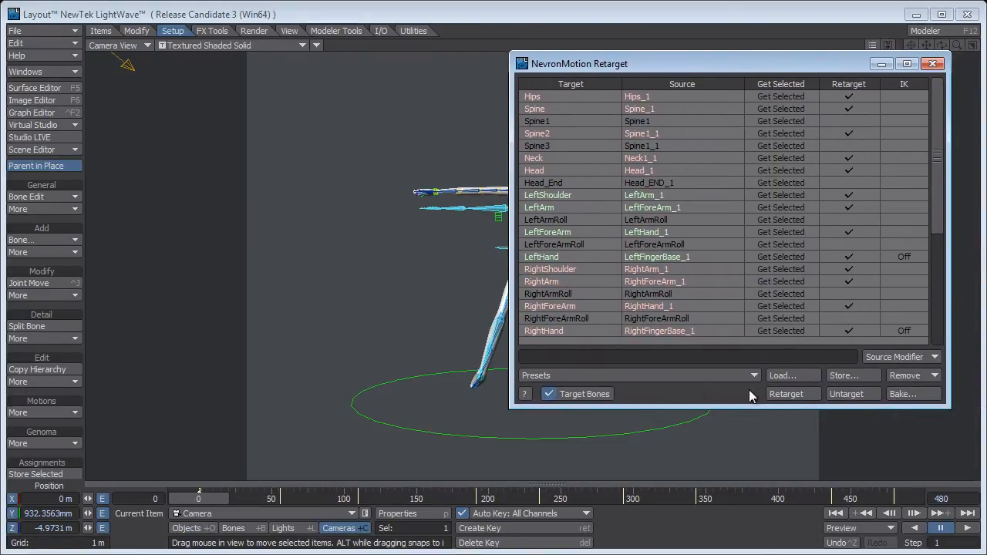
Untarget the rig and inspect the whole puppet in the Perspective view.
{"action": "left_click", "coordinate": [847, 393]}
{"action": "left_click_drag", "start_coordinate": [668, 58], "coordinate": [765, 59]}
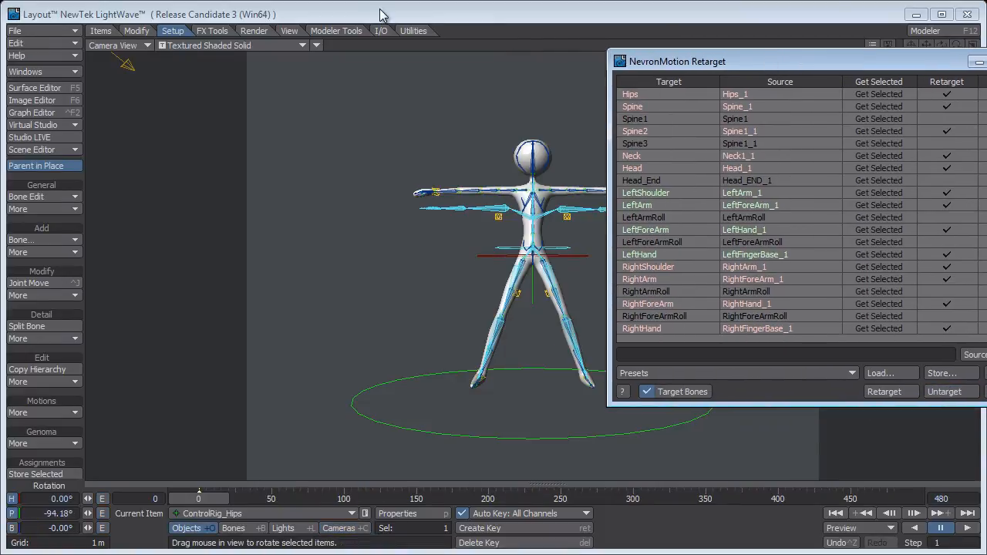
{"action": "key", "text": "4"}
{"action": "left_click_drag", "start_coordinate": [473, 309], "coordinate": [394, 151], "text": "alt"}
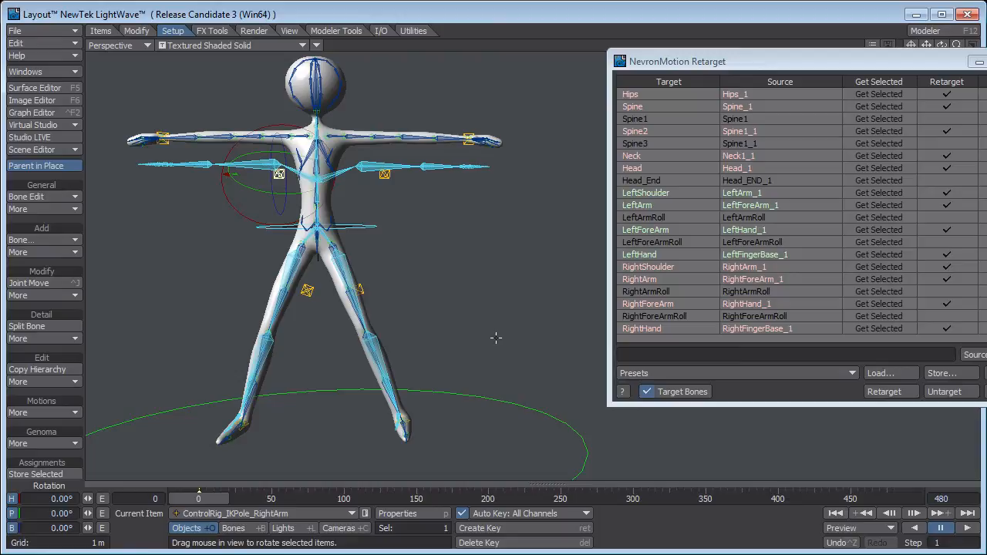
{"action": "left_click_drag", "start_coordinate": [468, 372], "coordinate": [415, 439], "text": "alt"}
{"action": "left_click_drag", "start_coordinate": [415, 398], "coordinate": [488, 327], "text": "alt"}
Set the IK option to On for the LeftFoot and RightFoot targets in NevronMotion Retarget.
{"action": "left_click_drag", "start_coordinate": [793, 61], "coordinate": [700, 58]}
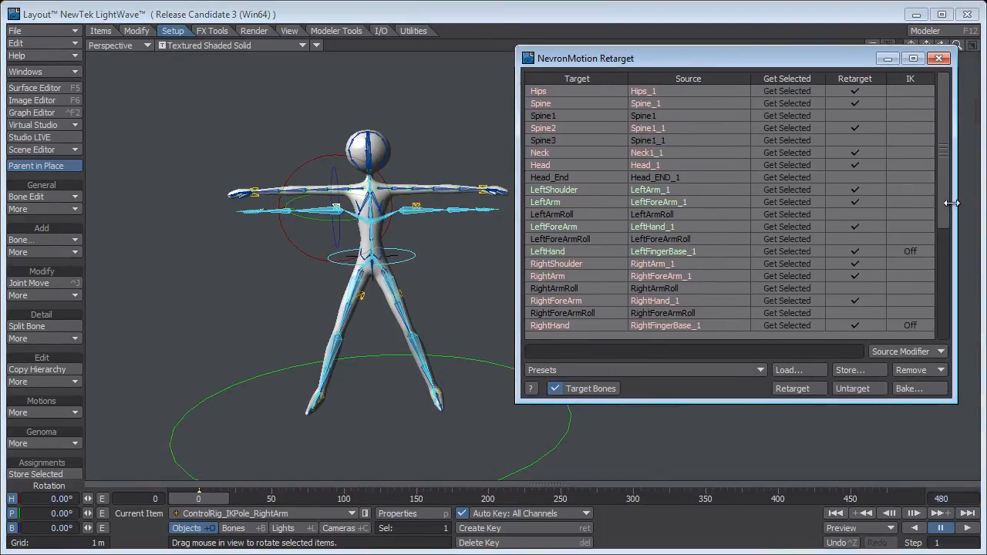
{"action": "left_click_drag", "start_coordinate": [942, 205], "coordinate": [943, 350]}
{"action": "left_click", "coordinate": [910, 215]}
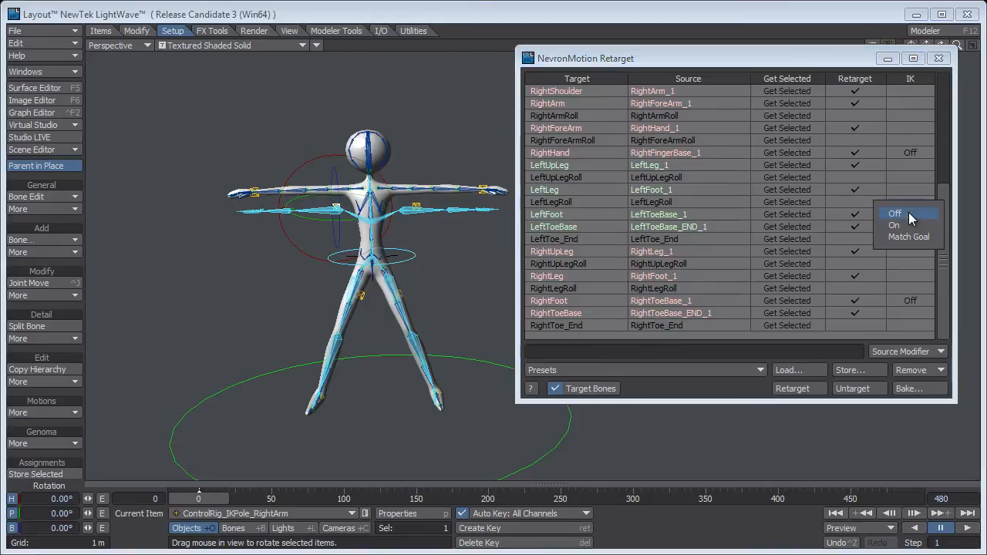
{"action": "left_click", "coordinate": [892, 226]}
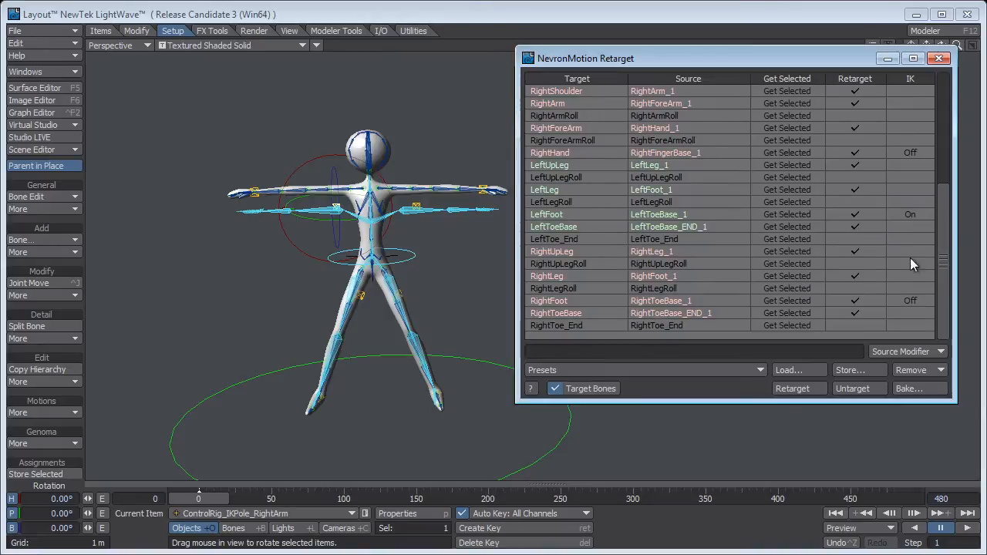
{"action": "left_click", "coordinate": [910, 300]}
{"action": "left_click", "coordinate": [898, 312]}
Retarget the motion with the feet's IK on and play the animation through the camera.
{"action": "left_click_drag", "start_coordinate": [747, 67], "coordinate": [802, 67]}
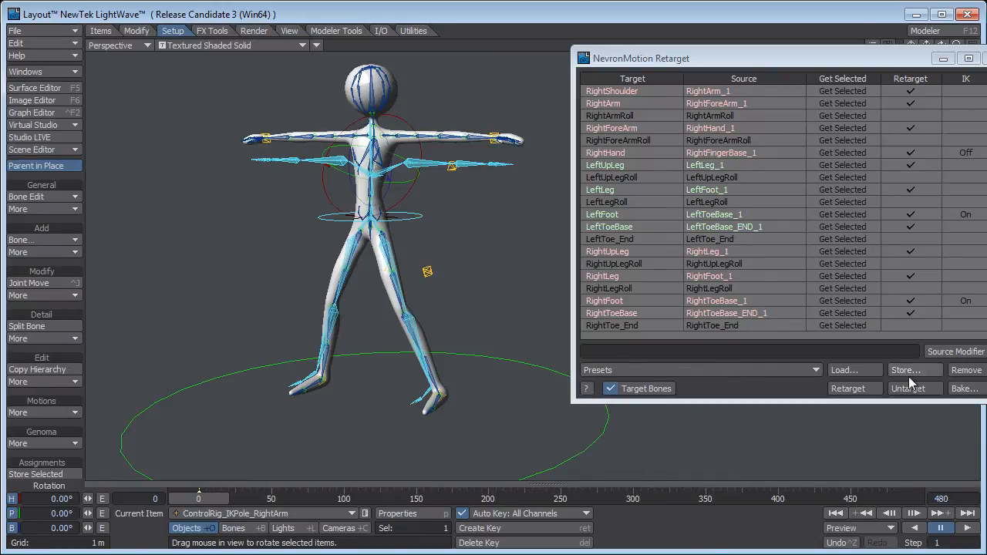
{"action": "left_click", "coordinate": [843, 389]}
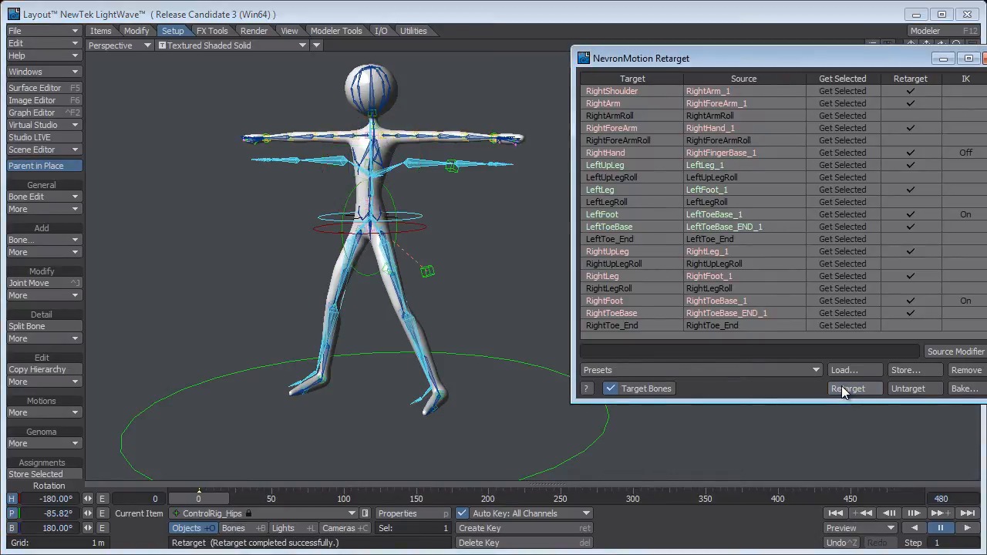
{"action": "key", "text": "6"}
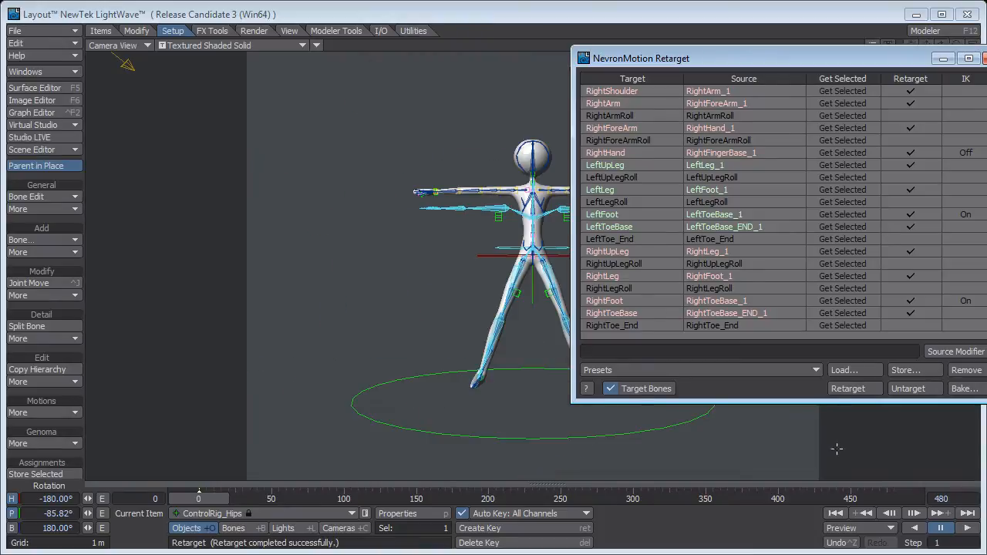
{"action": "left_click_drag", "start_coordinate": [709, 59], "coordinate": [986, 75]}
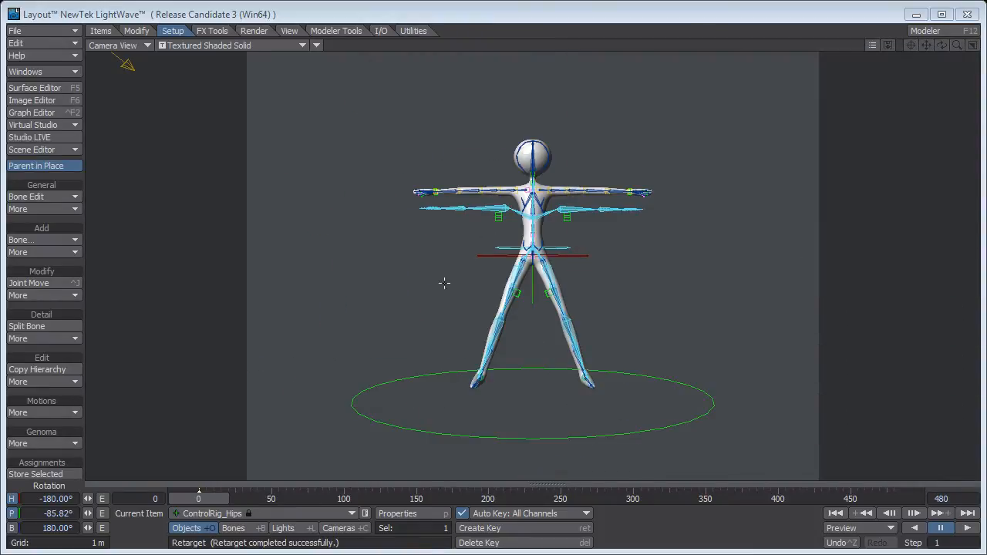
{"action": "left_click", "coordinate": [968, 528]}
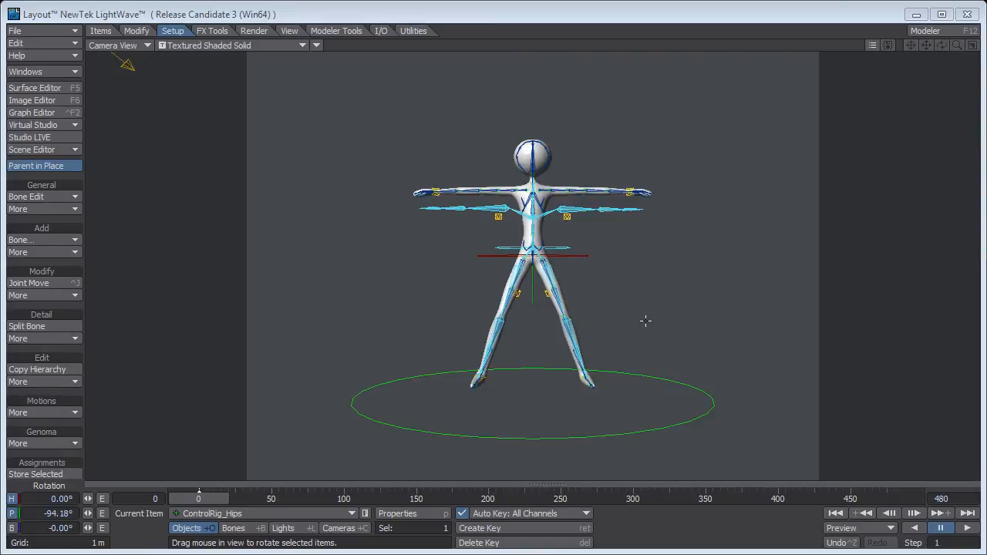
Set the IK option to Match Goal for the LeftFoot and RightFoot targets in NevronMotion Retarget.
{"action": "key", "text": "4"}
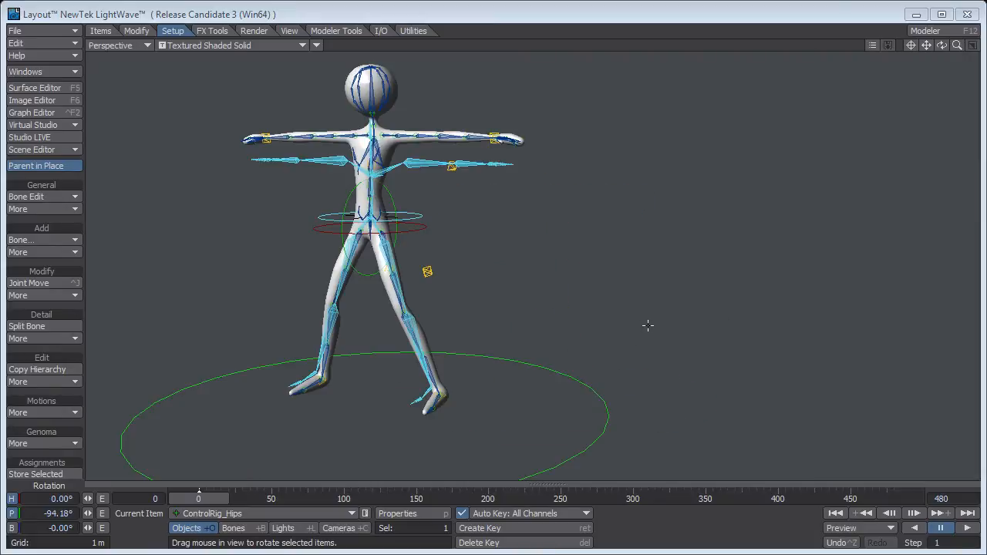
{"action": "left_click_drag", "start_coordinate": [464, 301], "coordinate": [546, 267], "text": "ctrl+alt"}
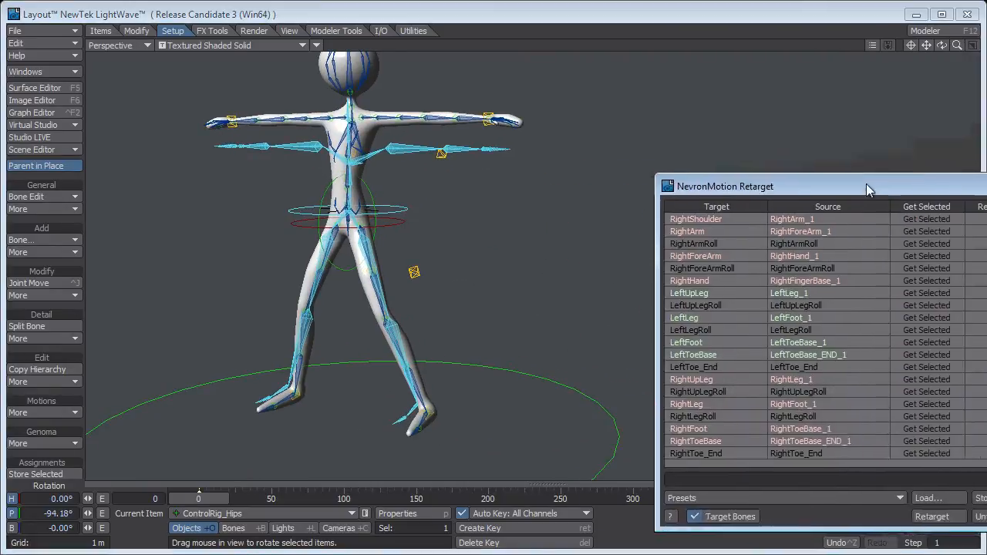
{"action": "left_click_drag", "start_coordinate": [866, 184], "coordinate": [729, 99]}
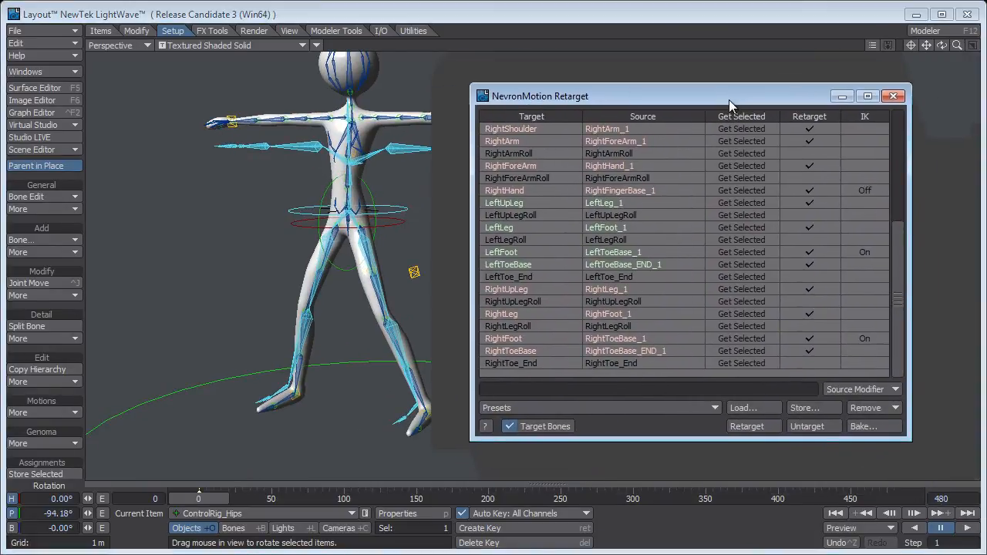
{"action": "left_click", "coordinate": [858, 253]}
{"action": "left_click", "coordinate": [861, 262]}
{"action": "left_click", "coordinate": [858, 340]}
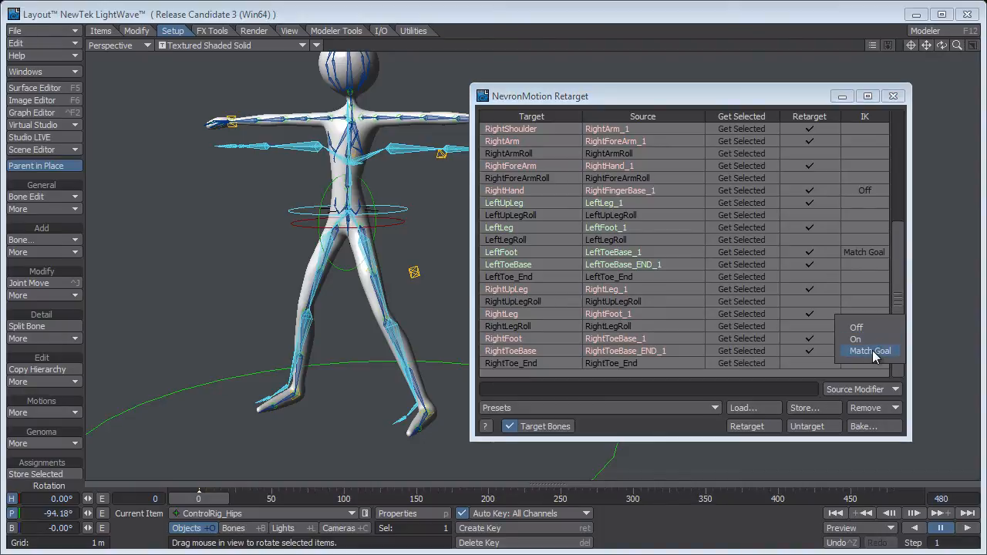
{"action": "left_click", "coordinate": [869, 350]}
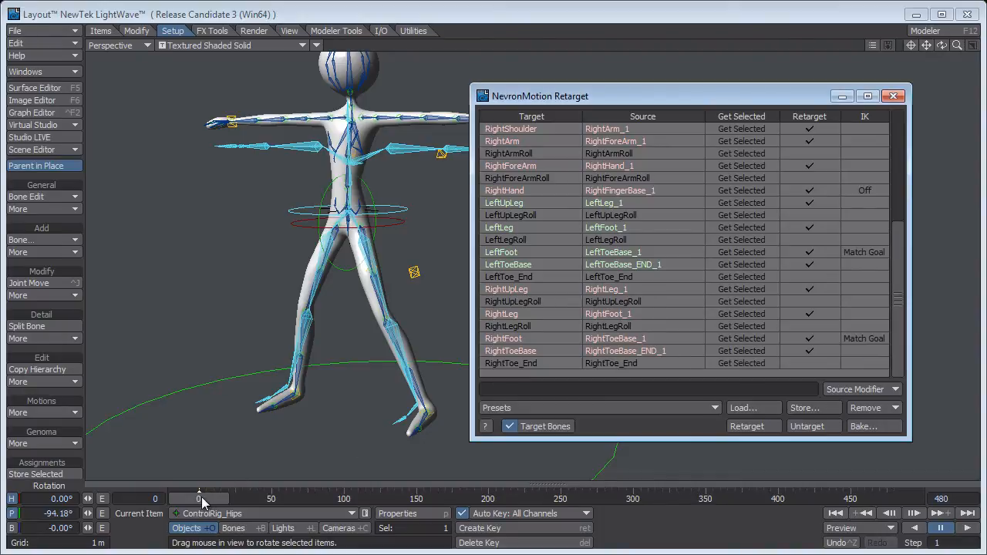
Compare the puppet's feet with the mocap skeleton in the Perspective view and retarget the motion using Match Goal.
{"action": "left_click_drag", "start_coordinate": [747, 100], "coordinate": [814, 84]}
{"action": "left_click_drag", "start_coordinate": [493, 321], "coordinate": [463, 335], "text": "alt"}
{"action": "left_click_drag", "start_coordinate": [405, 368], "coordinate": [408, 348], "text": "ctrl+alt"}
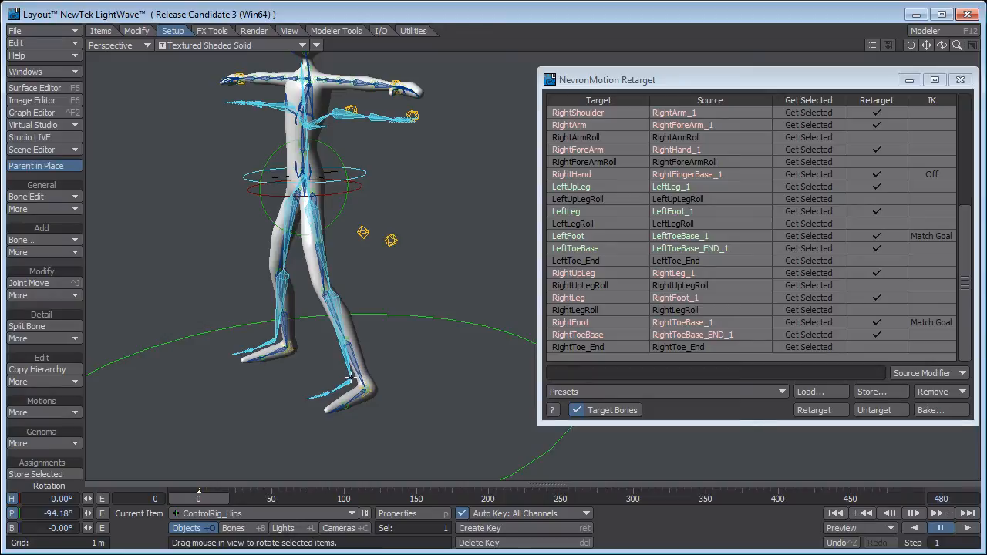
{"action": "left_click_drag", "start_coordinate": [411, 338], "coordinate": [437, 345], "text": "ctrl+alt"}
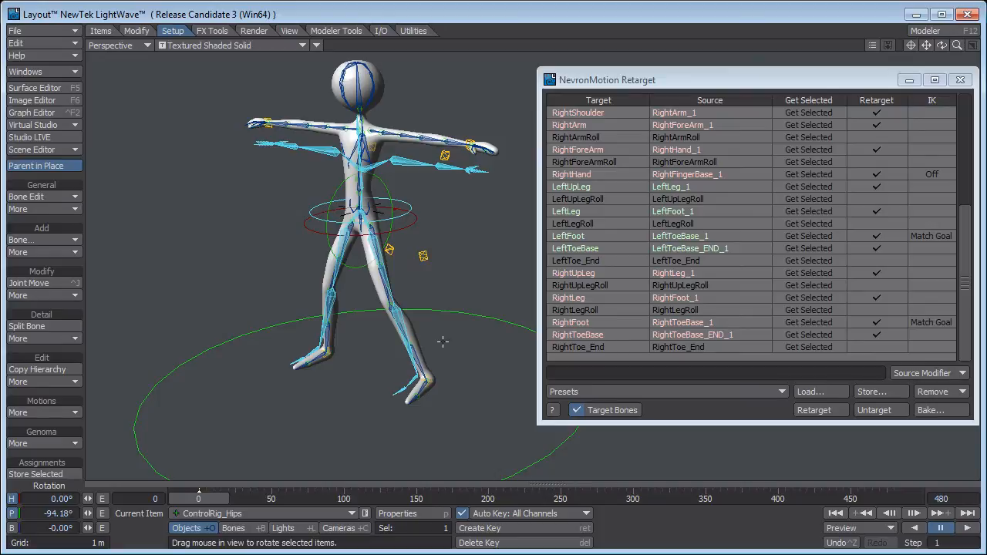
{"action": "left_click", "coordinate": [816, 410]}
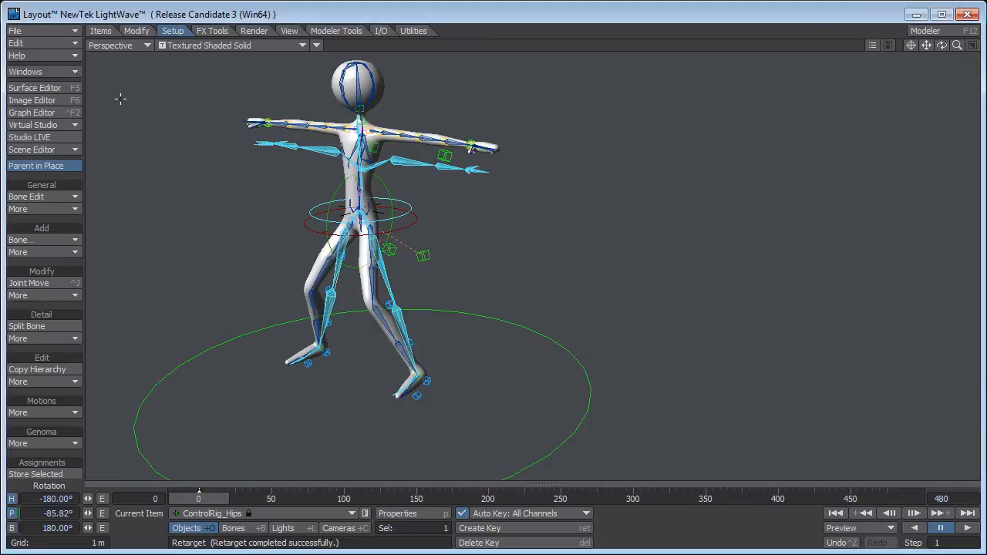
Play the retargeted walk in the Camera View, stop it, and return to frame 0 in the Perspective view.
{"action": "key", "text": "6"}
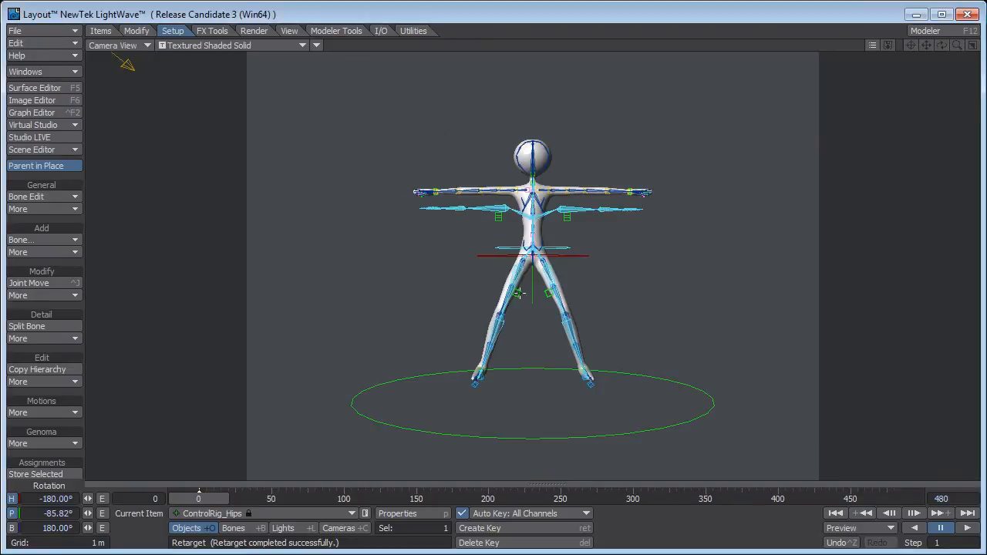
{"action": "left_click", "coordinate": [965, 529]}
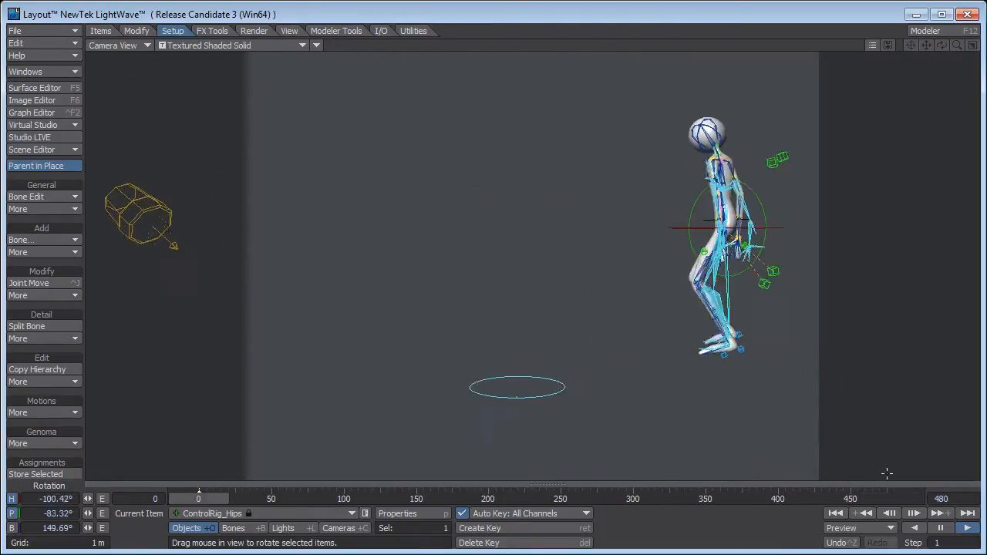
{"action": "left_click", "coordinate": [941, 528]}
{"action": "left_click_drag", "start_coordinate": [296, 499], "coordinate": [198, 498]}
{"action": "key", "text": "4"}
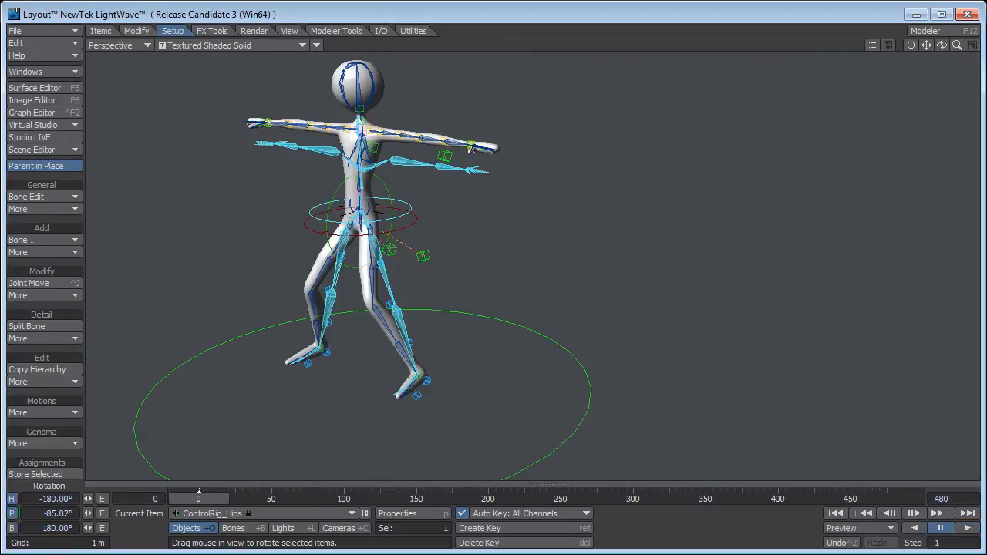
{"action": "scroll", "coordinate": [444, 310], "scroll_direction": "up", "scroll_amount": 1}
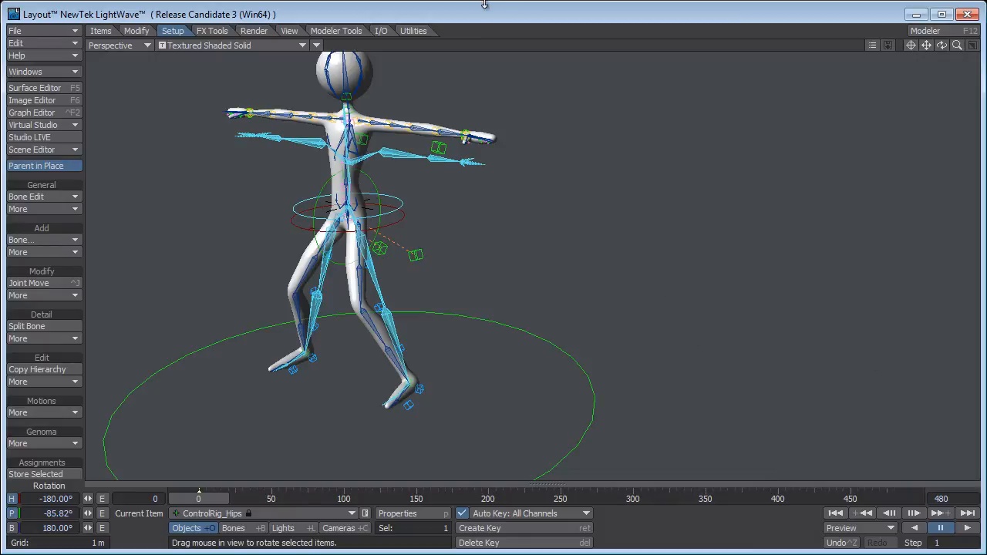
Reopen NevronMotion Retarget from the Master Plugins list, then untarget and retarget the rig to compare its leg pose.
{"action": "key", "text": "ctrl+q"}
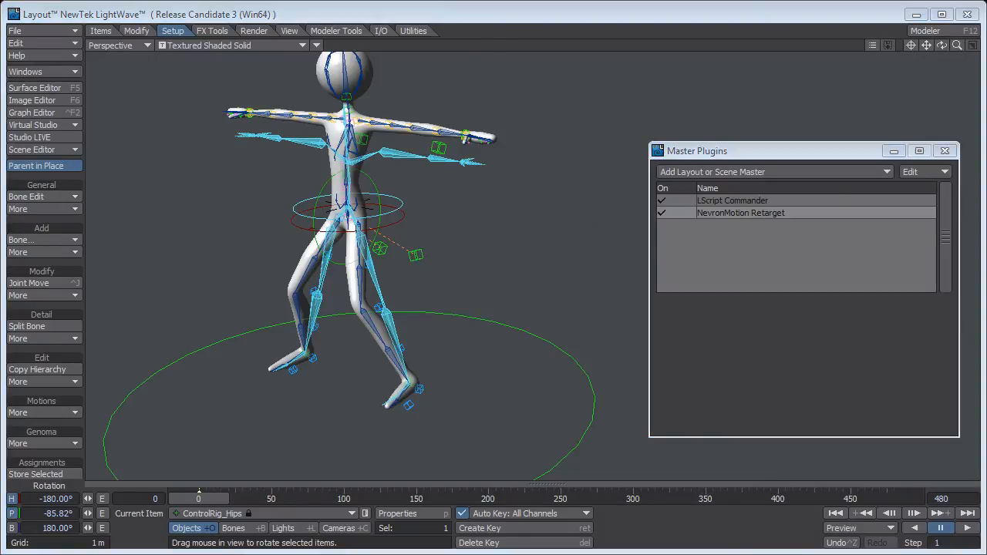
{"action": "double_click", "coordinate": [740, 213]}
{"action": "left_click_drag", "start_coordinate": [828, 383], "coordinate": [731, 104]}
{"action": "left_click_drag", "start_coordinate": [923, 224], "coordinate": [925, 370]}
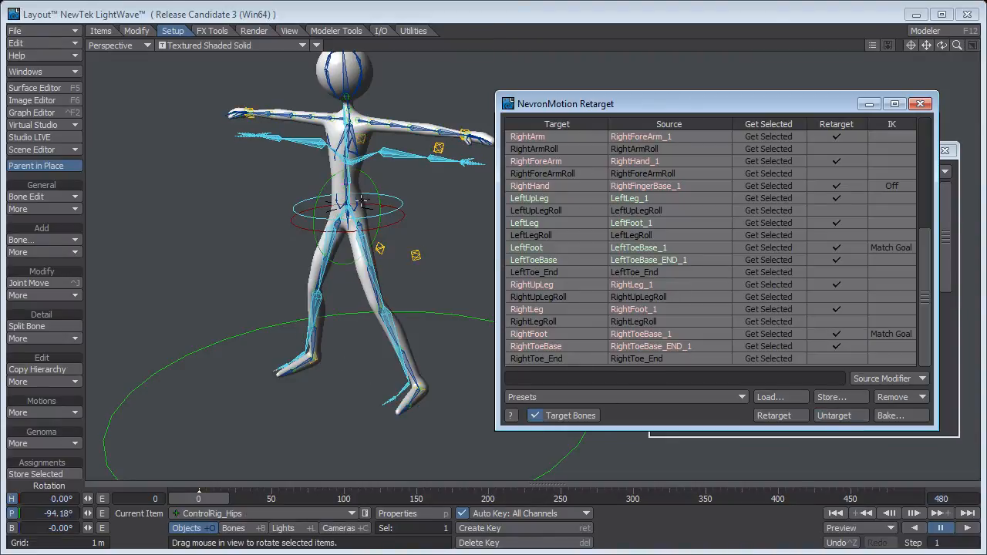
{"action": "left_click", "coordinate": [798, 413]}
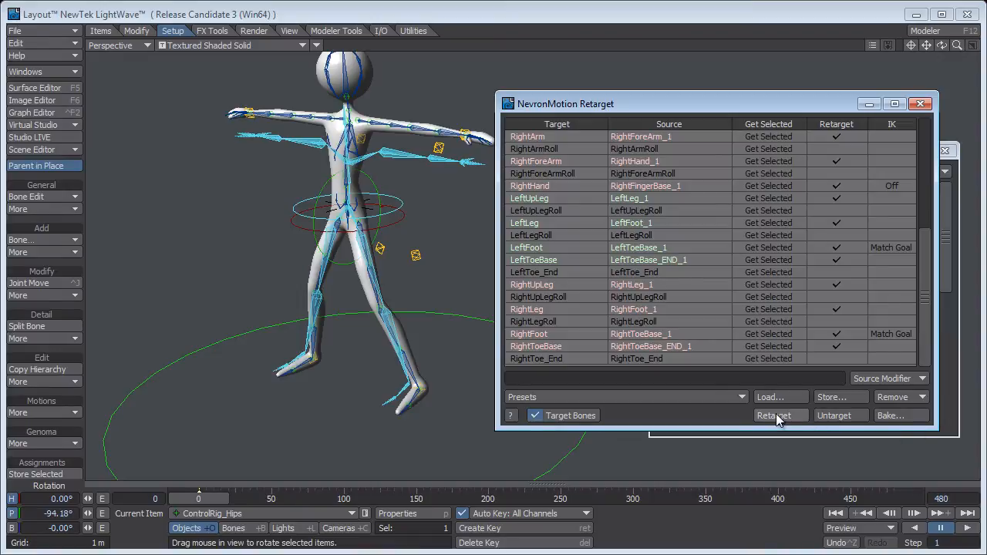
{"action": "left_click", "coordinate": [775, 415]}
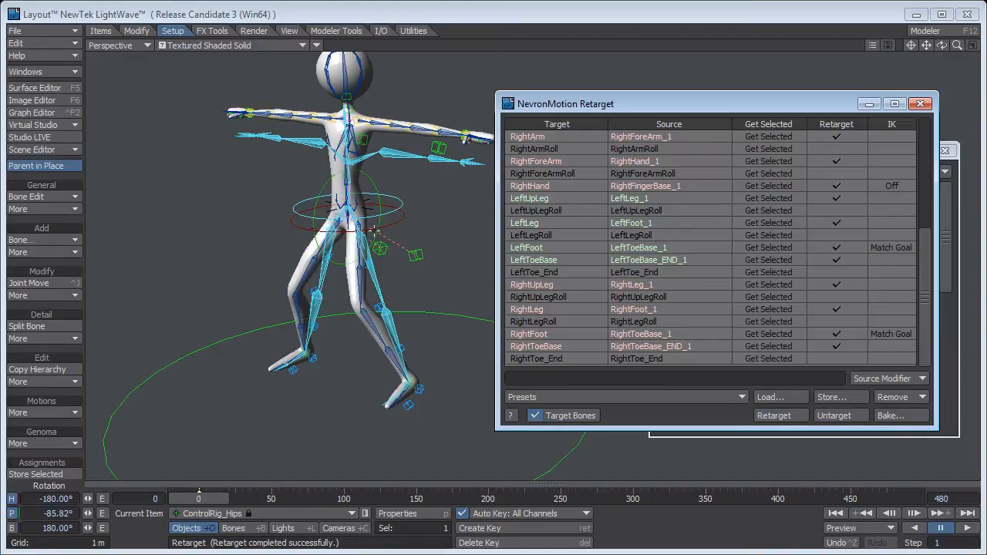
Go to frame 1 in the Camera View and move the plugin windows away from the puppet.
{"action": "key", "text": "Right"}
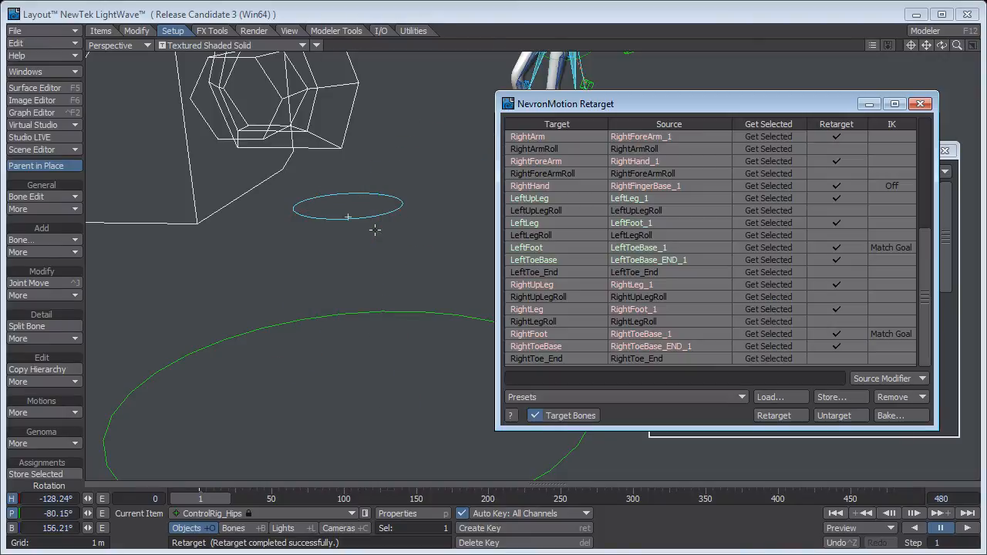
{"action": "key", "text": "6"}
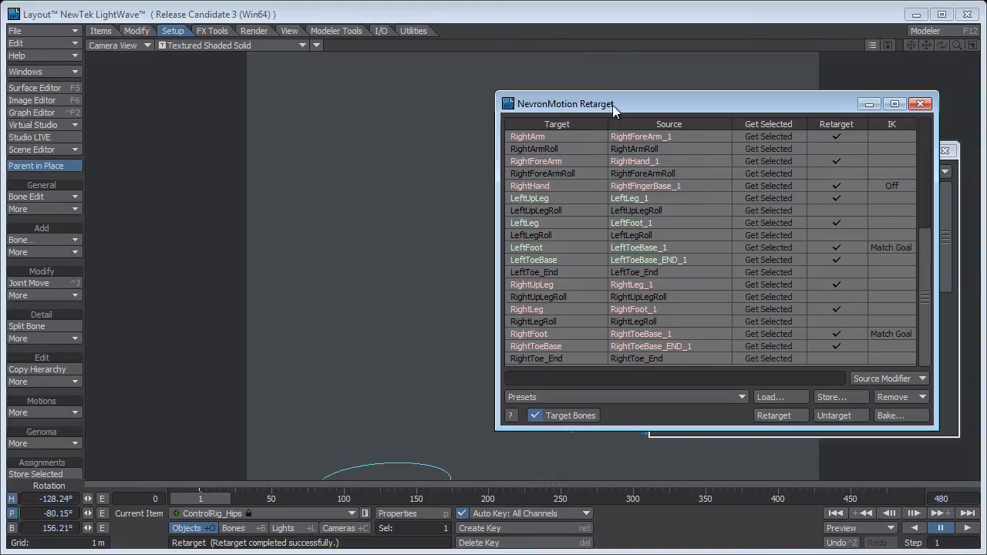
{"action": "left_click_drag", "start_coordinate": [615, 110], "coordinate": [986, 123]}
{"action": "left_click_drag", "start_coordinate": [832, 153], "coordinate": [895, 145]}
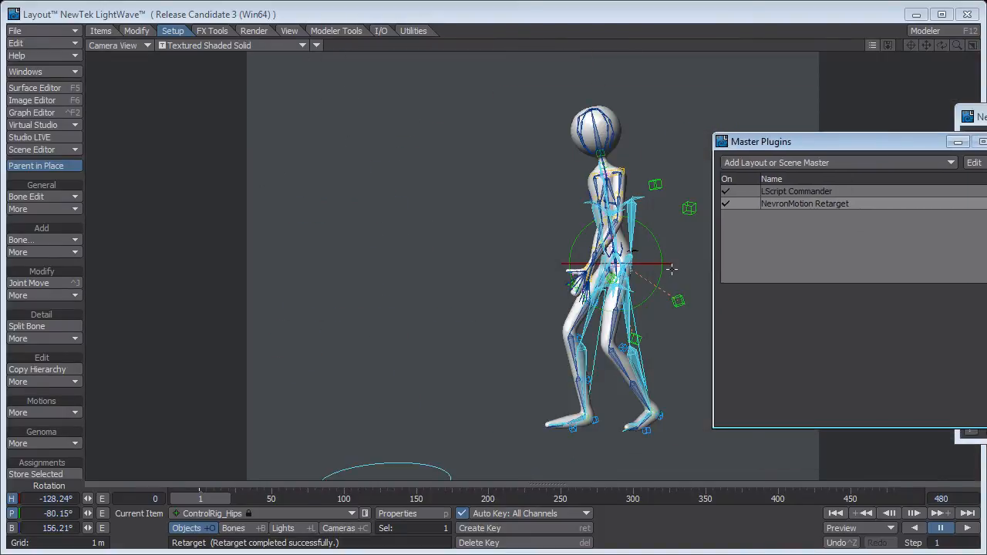
Select the CTRL_Hips control and move it about 81 mm along Z at frame 1 to raise the hips.
{"action": "key", "text": "4"}
{"action": "left_click_drag", "start_coordinate": [599, 151], "coordinate": [518, 369], "text": "alt+shift"}
{"action": "left_click", "coordinate": [489, 332]}
{"action": "left_click_drag", "start_coordinate": [518, 369], "coordinate": [523, 320], "text": "alt+shift"}
{"action": "left_click_drag", "start_coordinate": [523, 320], "coordinate": [506, 314], "text": "ctrl+alt"}
{"action": "left_click_drag", "start_coordinate": [505, 314], "coordinate": [512, 387], "text": "alt"}
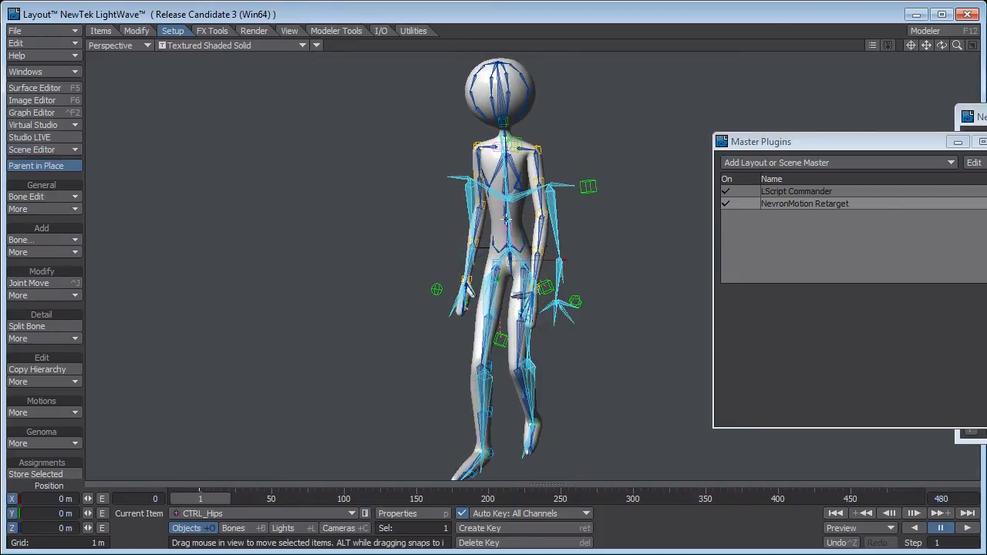
{"action": "left_click_drag", "start_coordinate": [515, 266], "coordinate": [523, 246]}
Play the walk with the raised hips through the Camera View, then stop playback.
{"action": "key", "text": "6"}
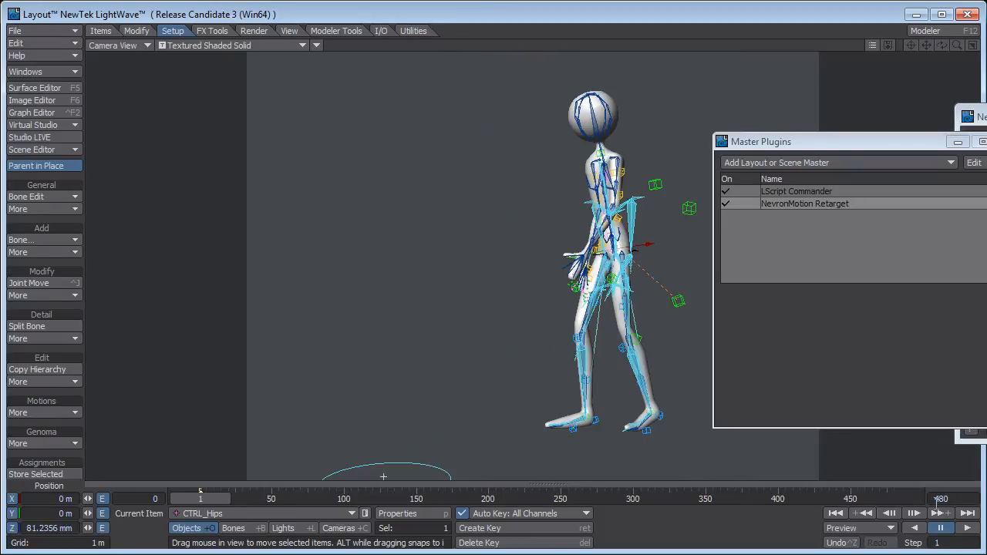
{"action": "left_click", "coordinate": [968, 529]}
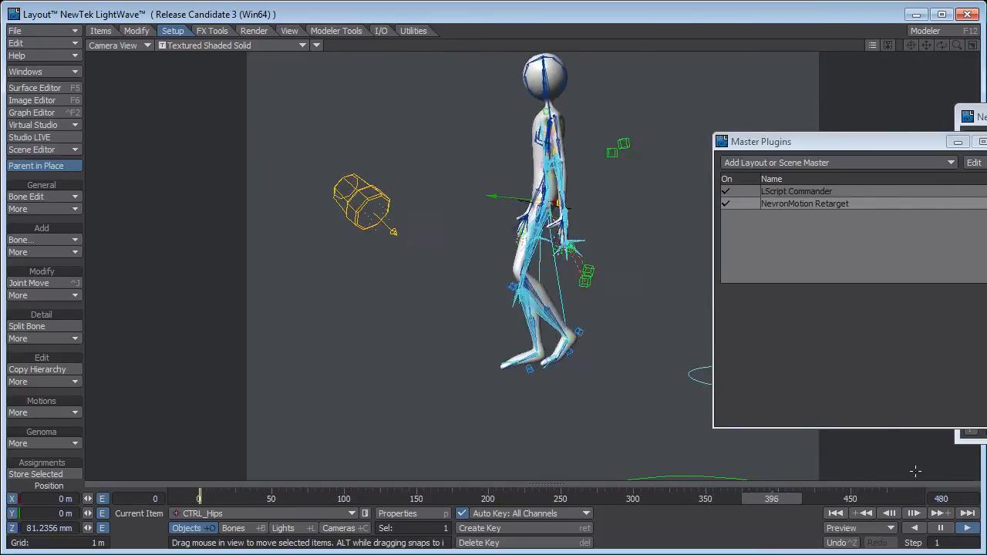
{"action": "left_click", "coordinate": [940, 528]}
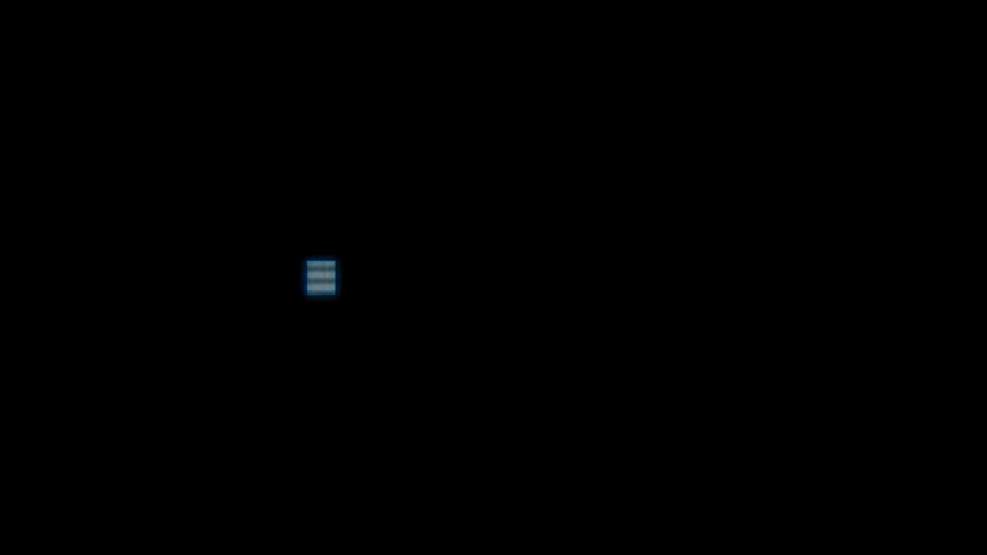